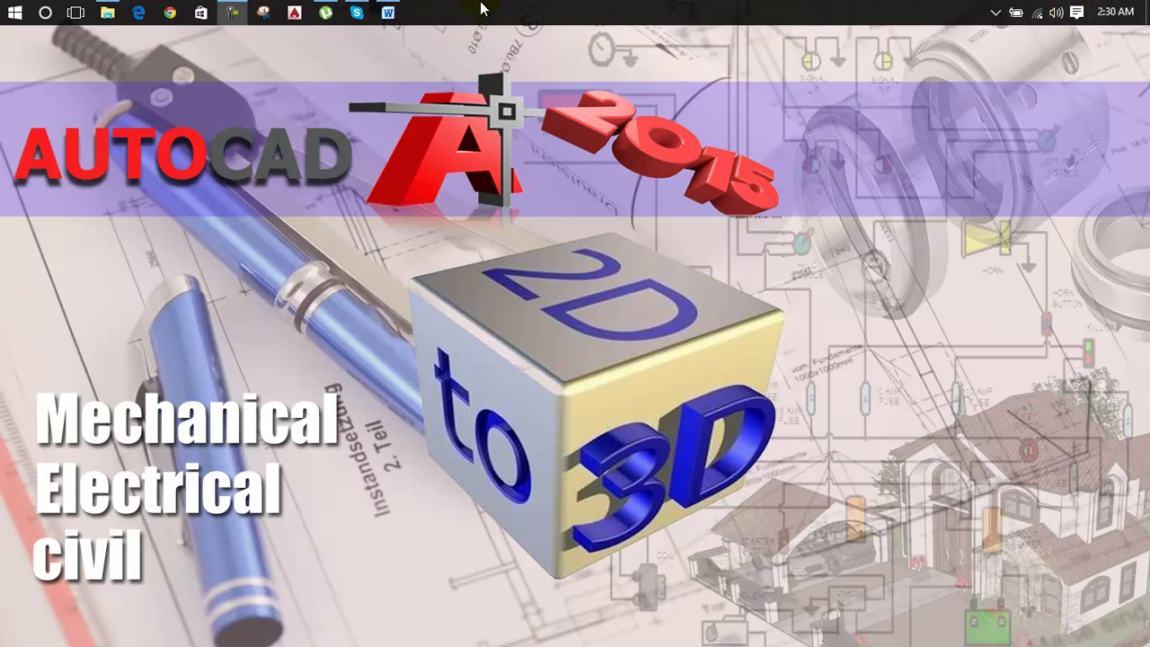
Bring up the FIG. 1 reference ladder diagram in Photos.
click(388, 13)
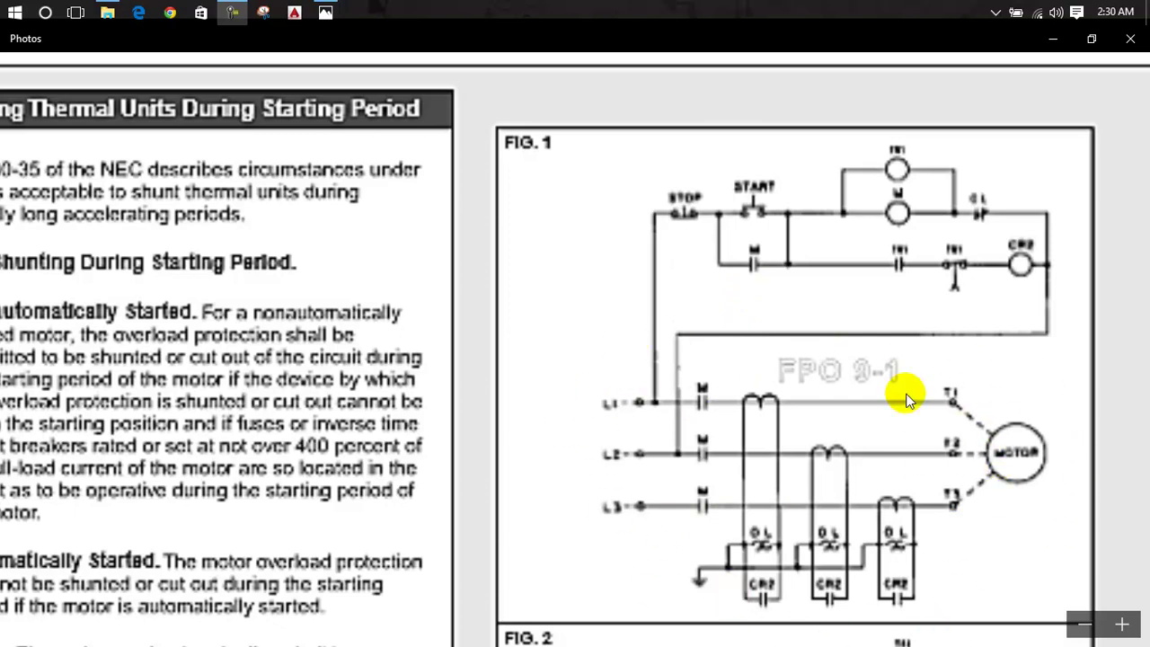
Close the reference figure to return to Project 6.dwg.
key(alt+F4)
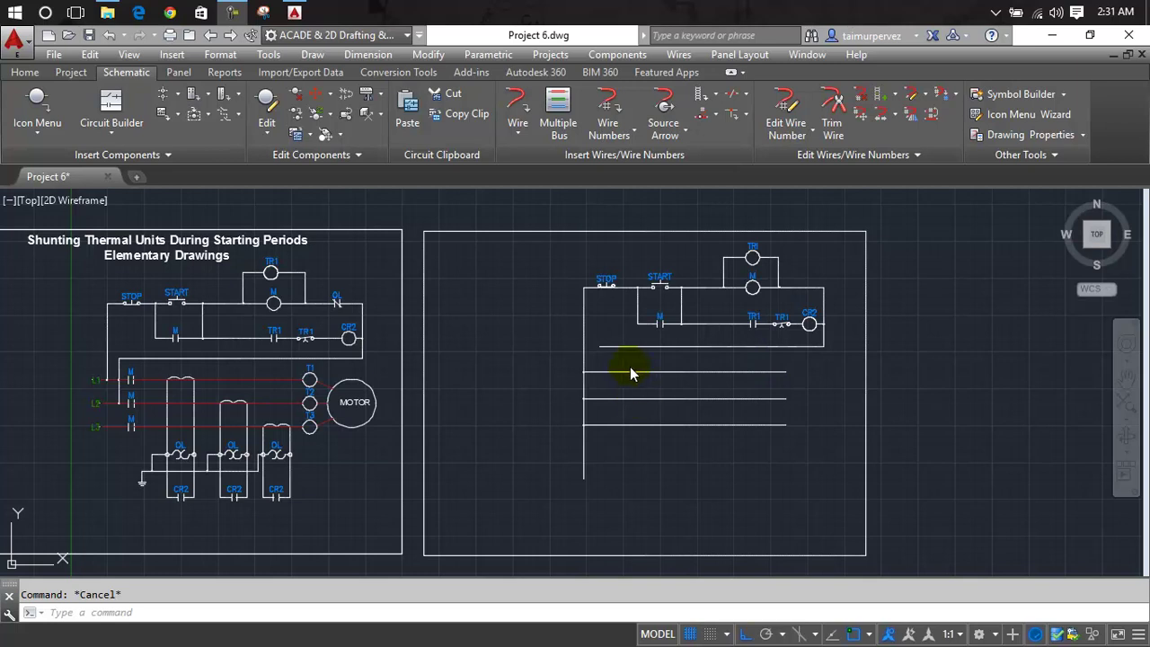
Erase the vertical rail at the left of the three lower rungs.
click(583, 315)
key(Delete)
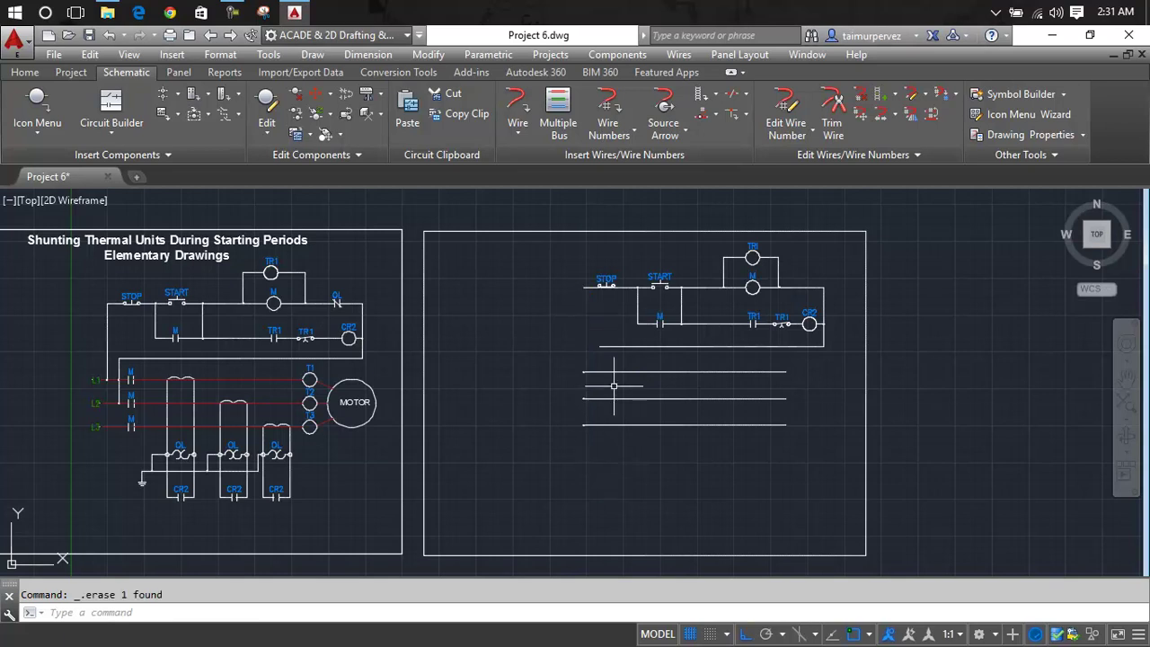
scroll(610, 386, up, 3)
scroll(539, 354, up, 3)
scroll(530, 351, up, 1)
Select the small wire pieces at the left ends of the rungs.
click(530, 352)
scroll(529, 368, down, 1)
scroll(529, 378, down, 2)
middle_drag(529, 388, 538, 283)
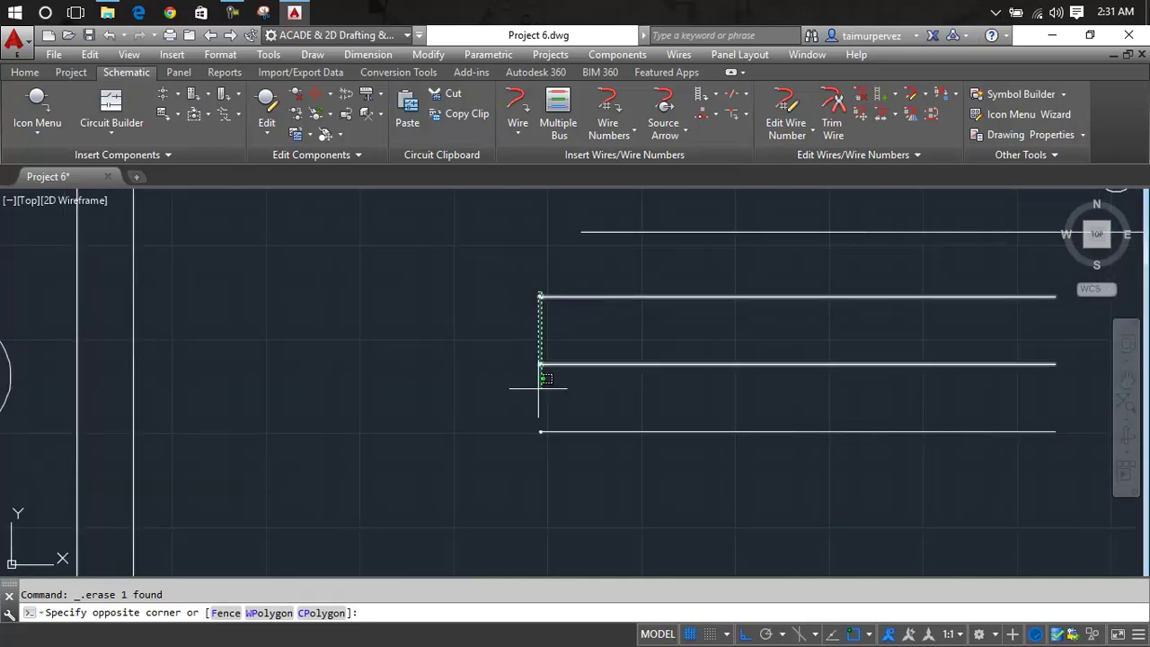
click(530, 447)
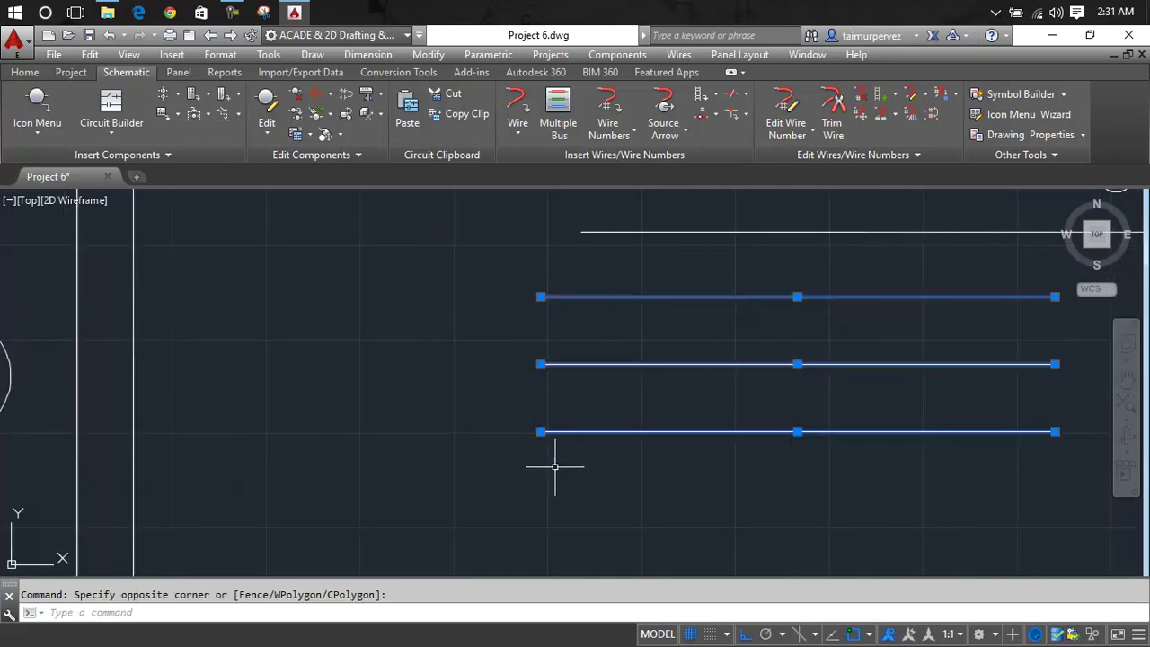
key(Escape)
scroll(539, 305, up, 3)
click(531, 280)
scroll(530, 454, down, 2)
click(529, 454)
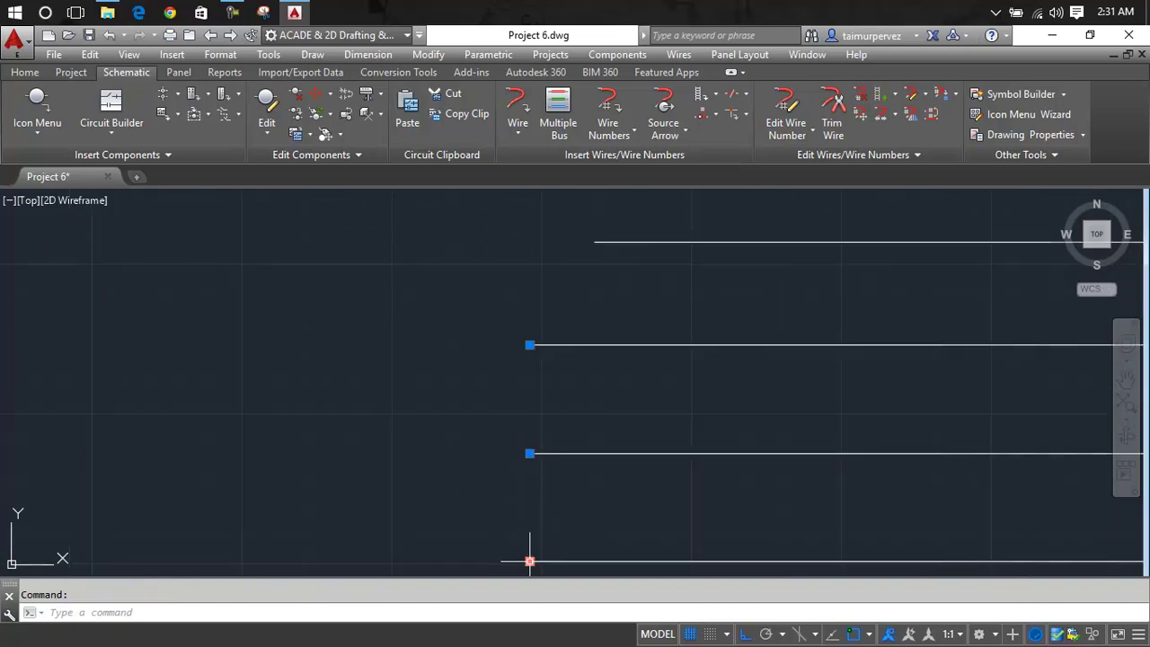
Delete the rung-end pieces and draw a new vertical line left of the three rungs.
key(Delete)
key(Return)
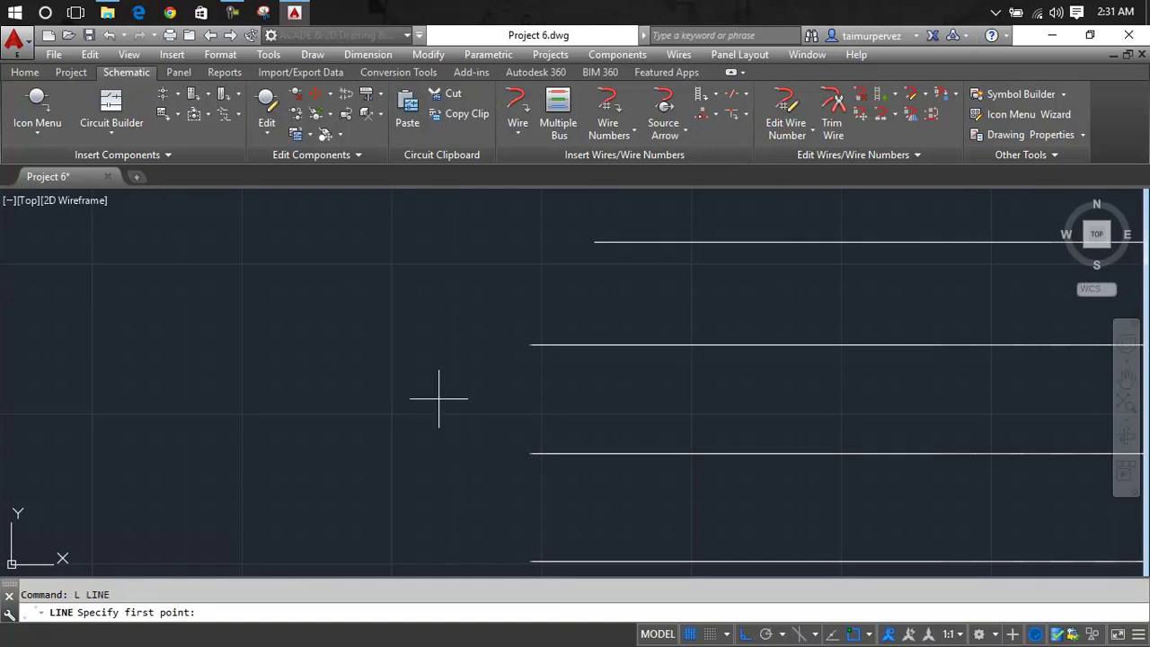
click(338, 290)
middle_drag(341, 501, 360, 366)
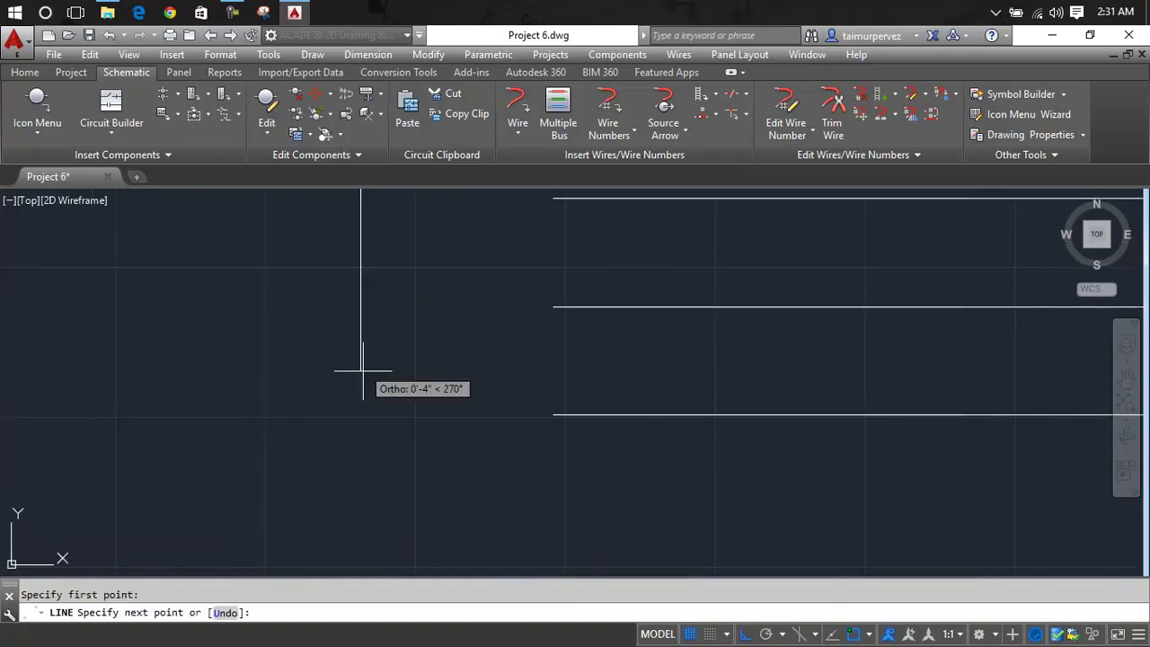
click(368, 480)
key(Escape)
mouse_move(452, 426)
middle_down()
mouse_move(461, 459)
mouse_move(425, 485)
mouse_move(387, 489)
middle_up()
scroll(462, 459, down, 2)
scroll(454, 475, down, 2)
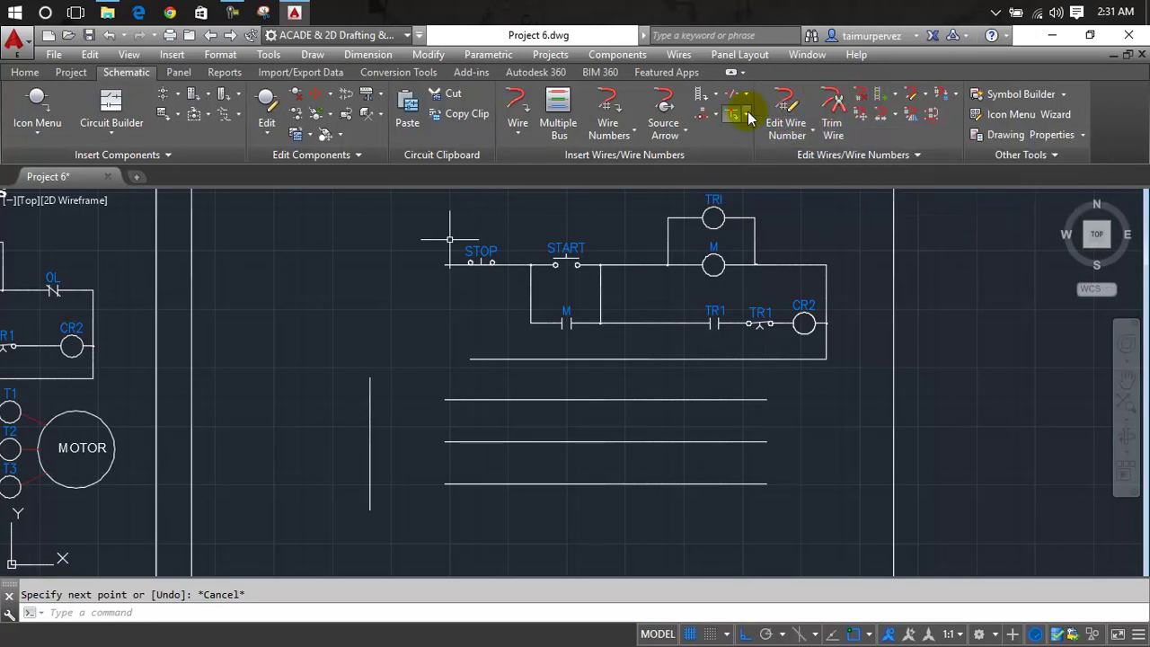
click(633, 131)
click(514, 134)
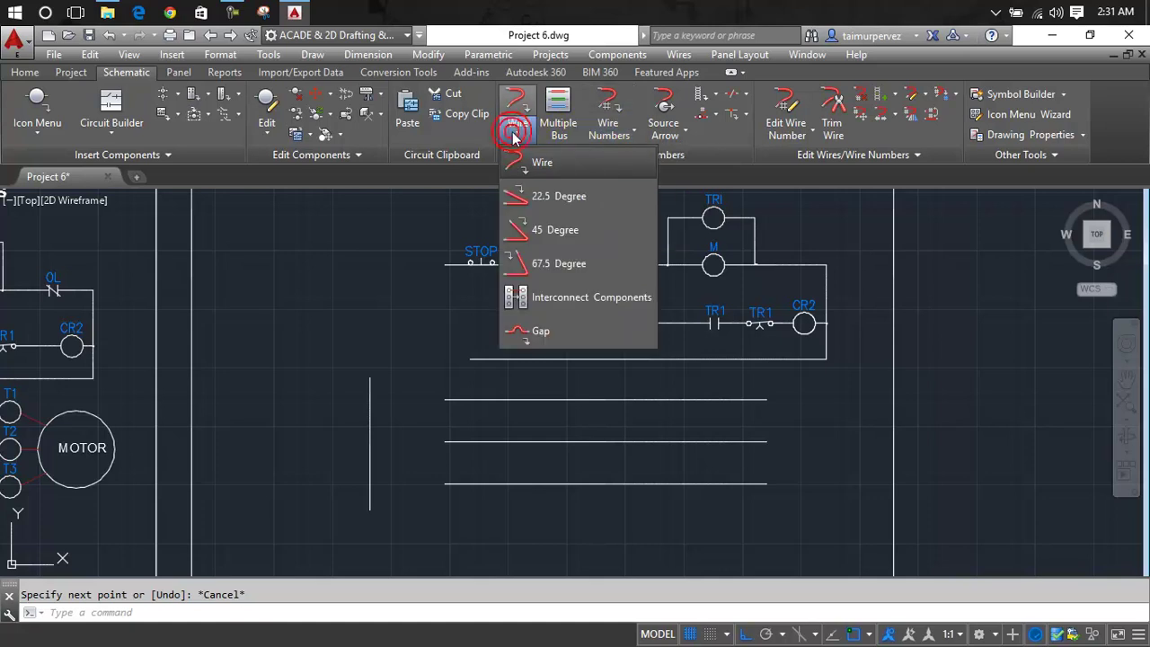
click(956, 97)
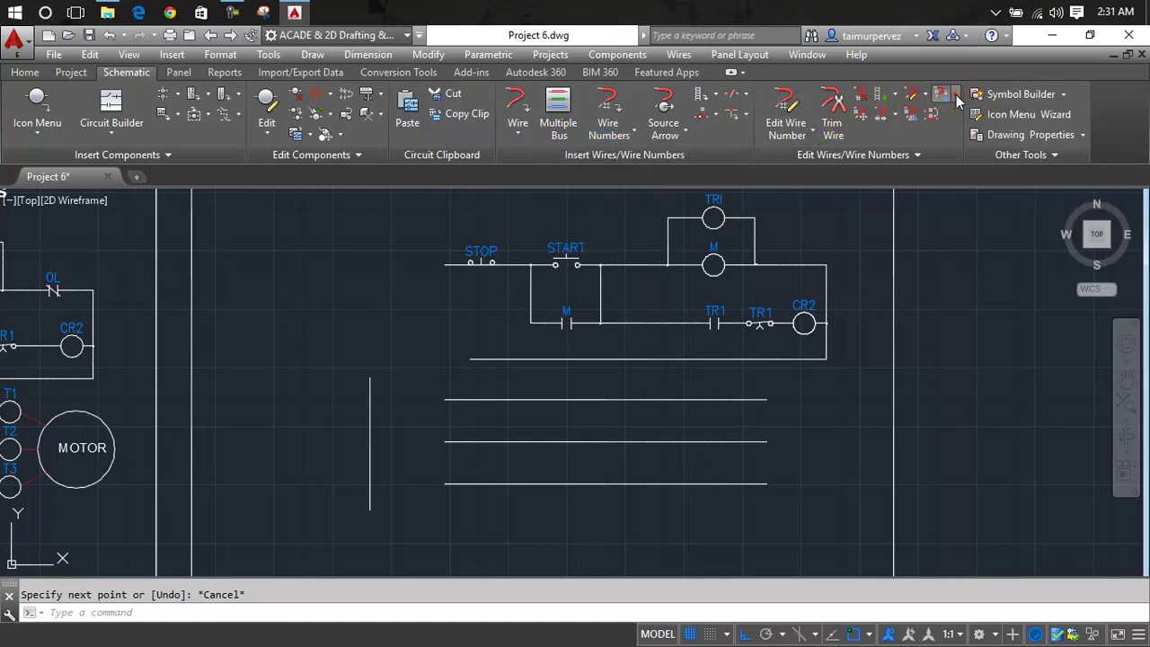
click(925, 97)
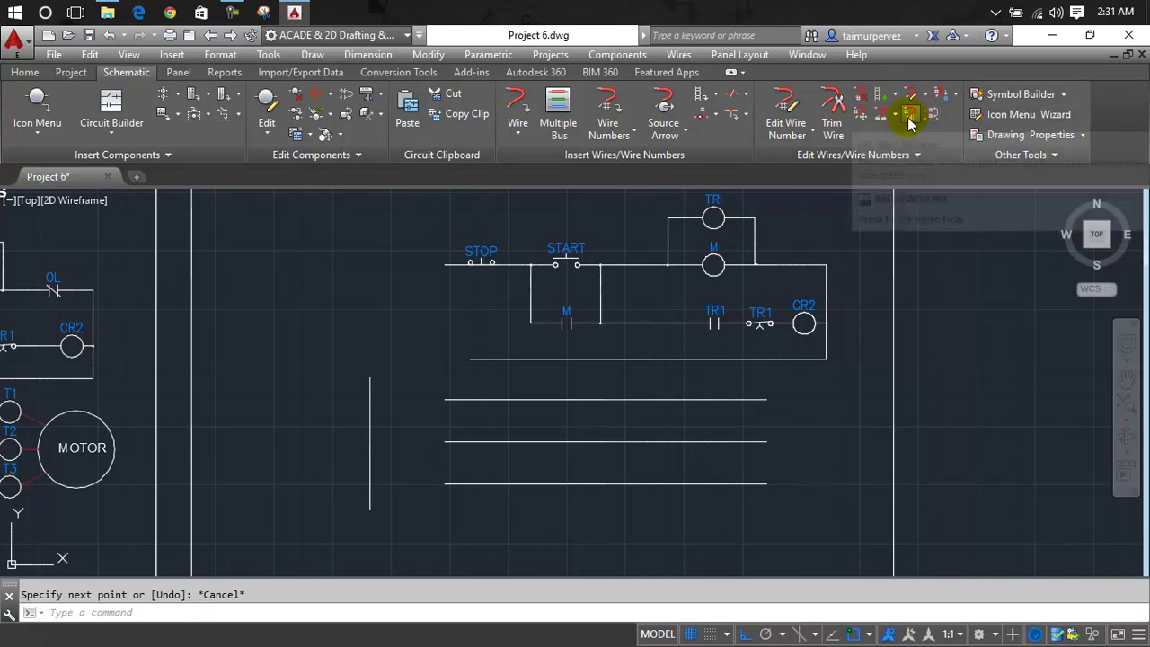
click(892, 119)
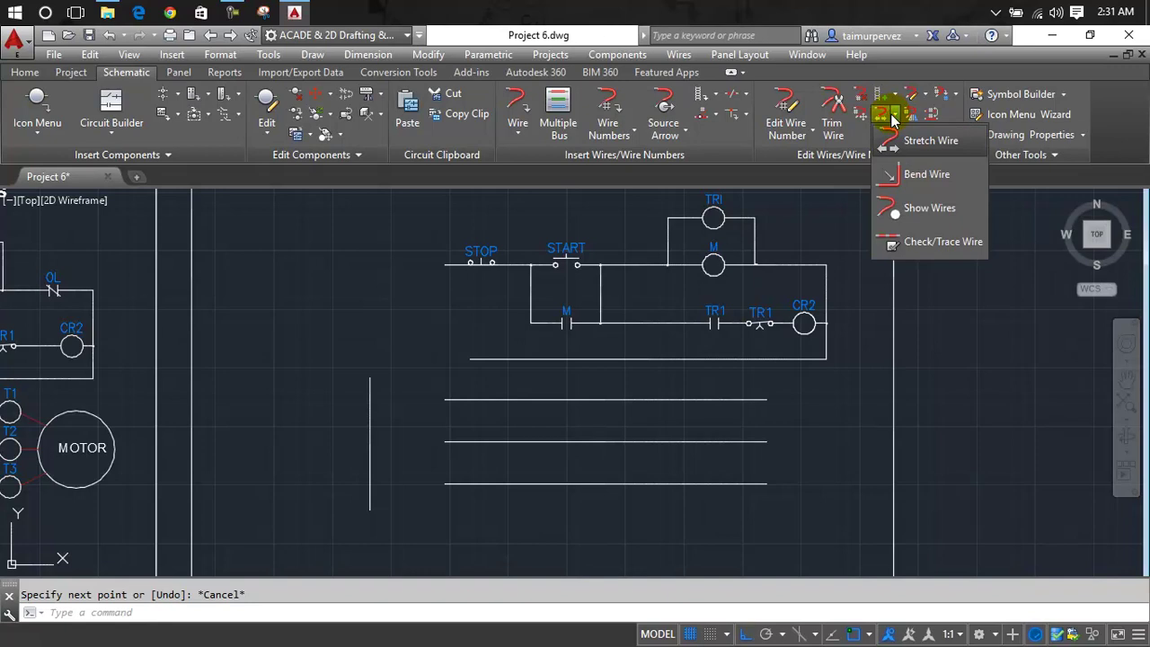
click(931, 144)
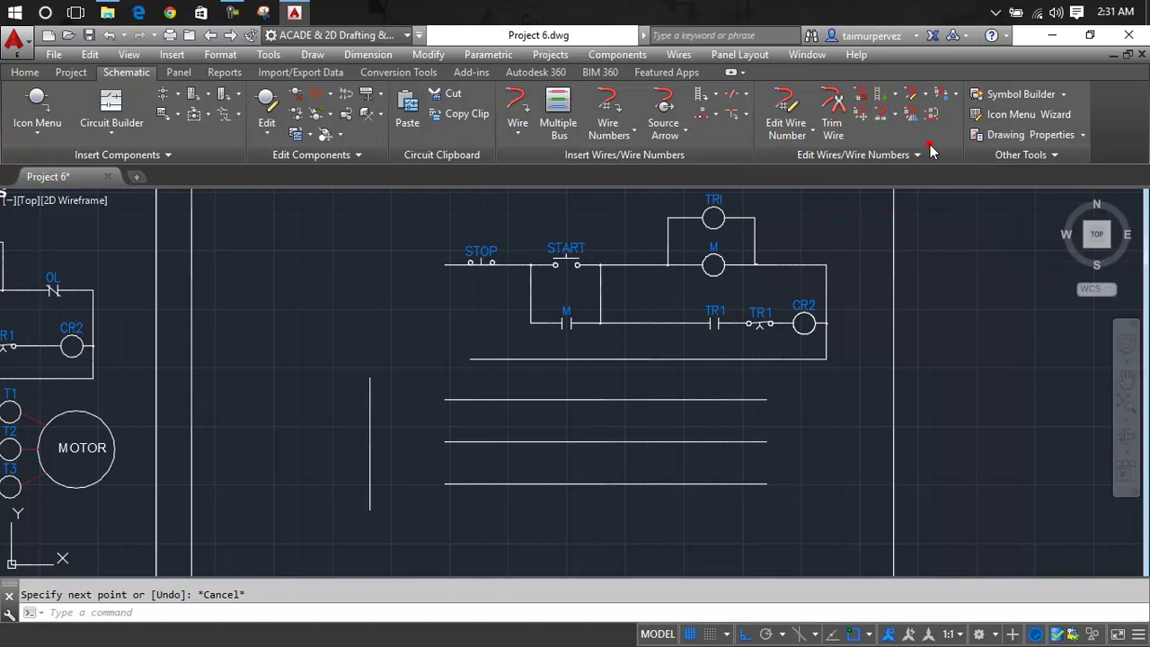
click(539, 399)
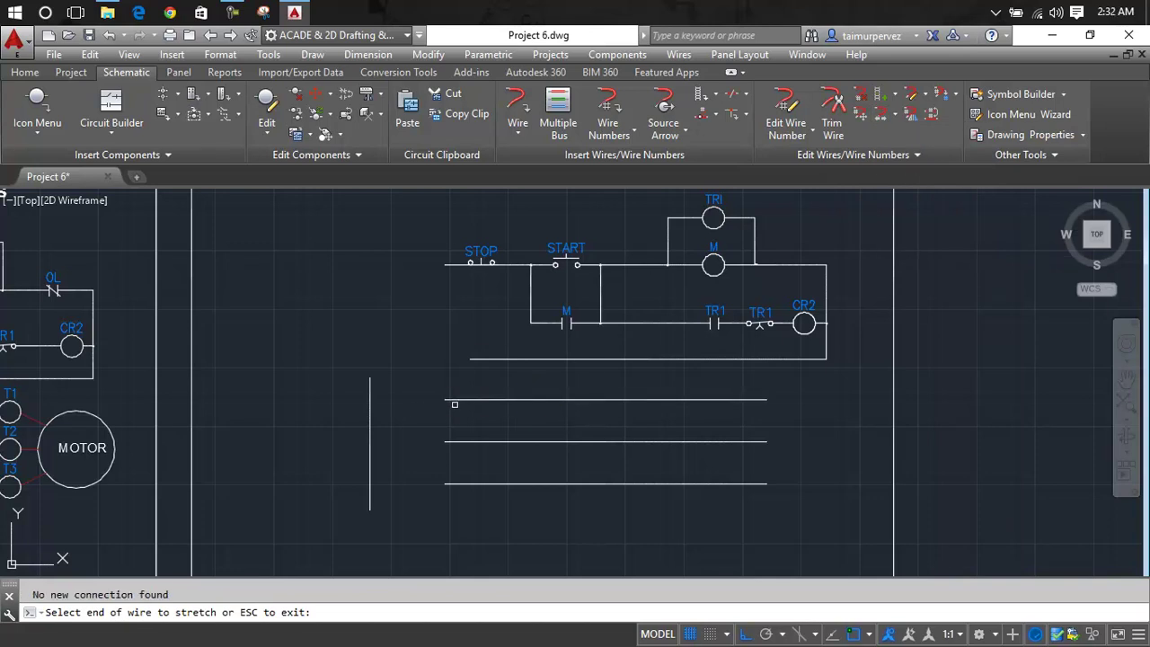
click(370, 404)
click(453, 400)
click(455, 398)
key(Escape)
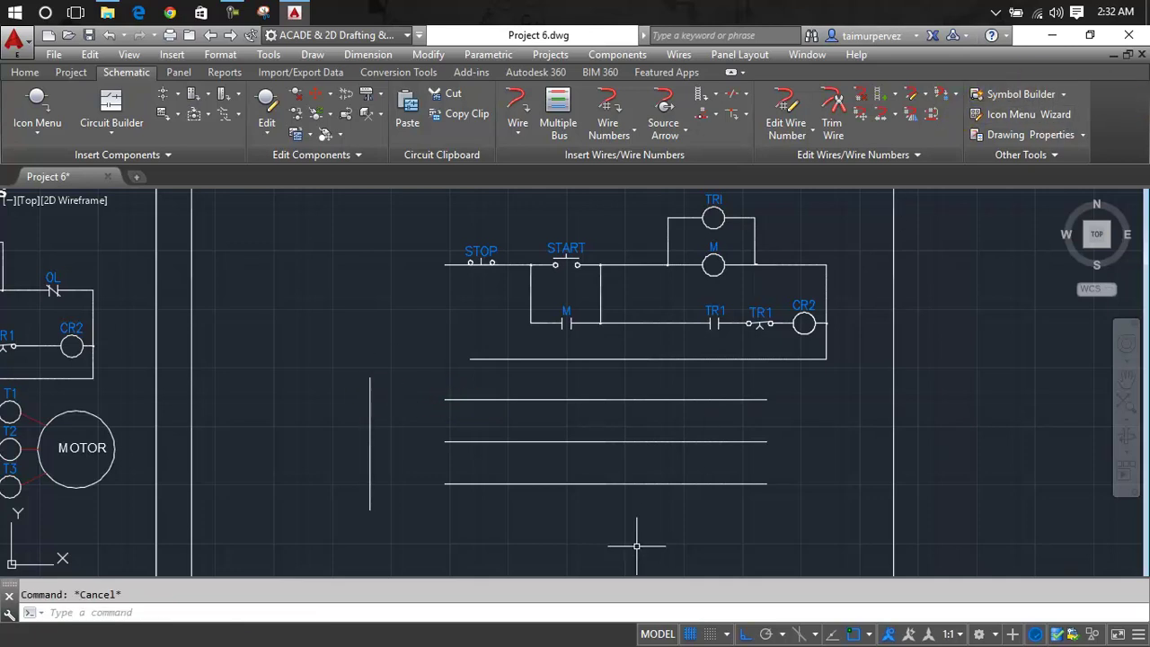
Extend the top, middle and bottom rungs left to the vertical line using EXTEND.
text(EX)
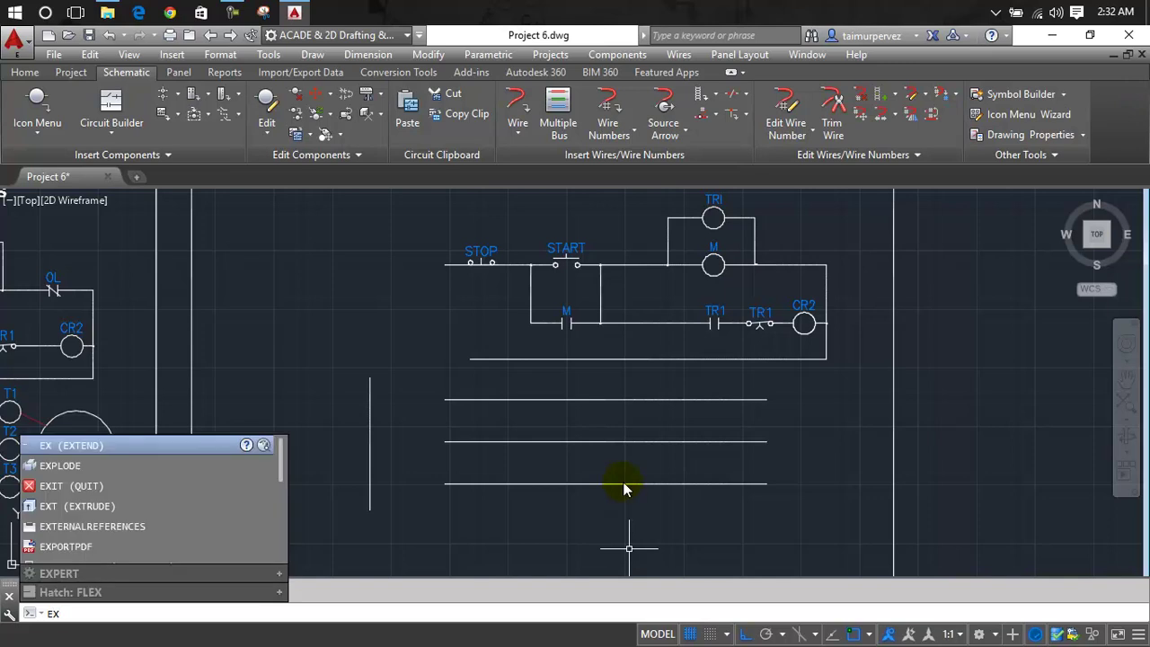
key(Return)
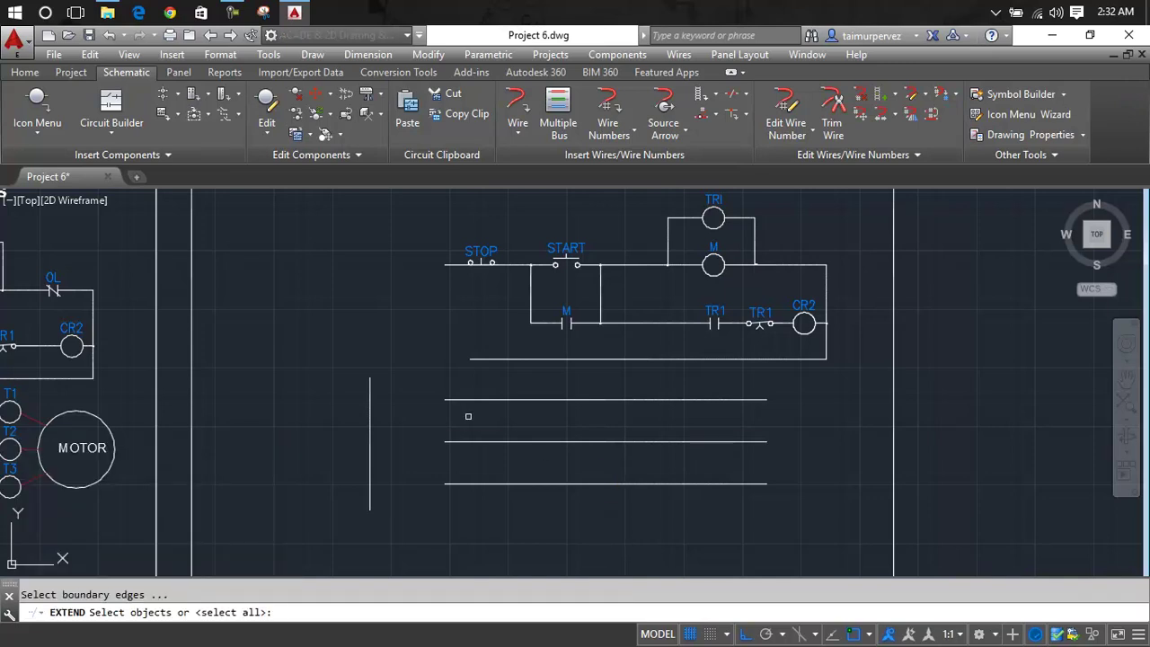
click(369, 410)
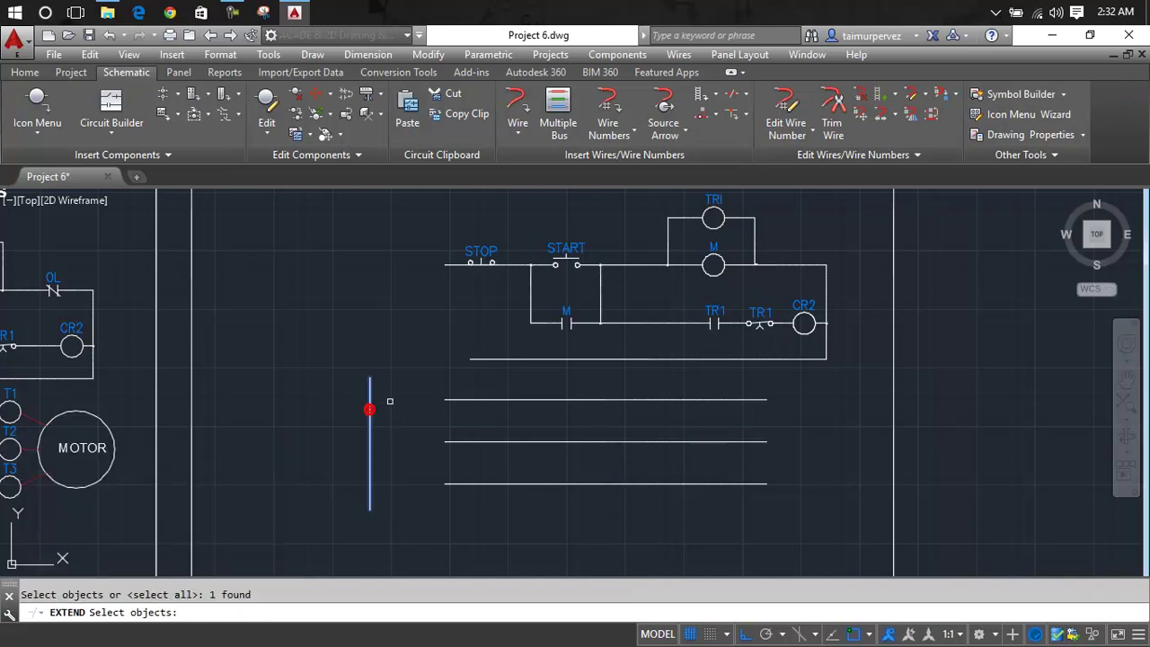
key(Return)
click(454, 398)
click(452, 441)
click(451, 482)
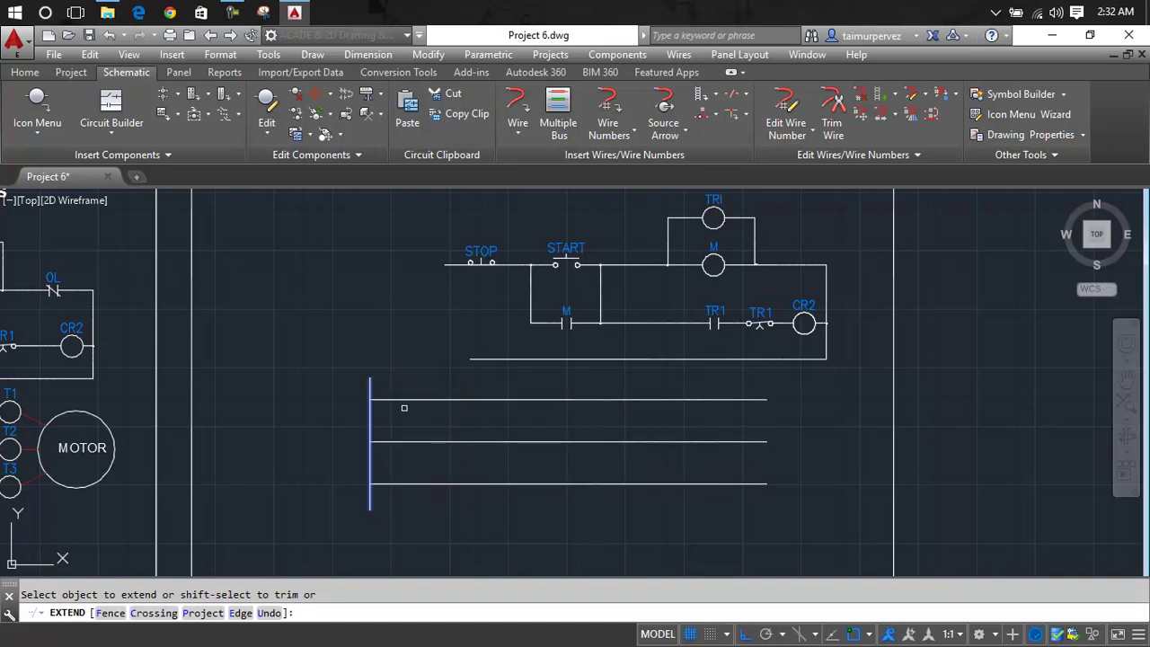
key(Escape)
Erase the vertical guide line.
click(370, 374)
click(369, 385)
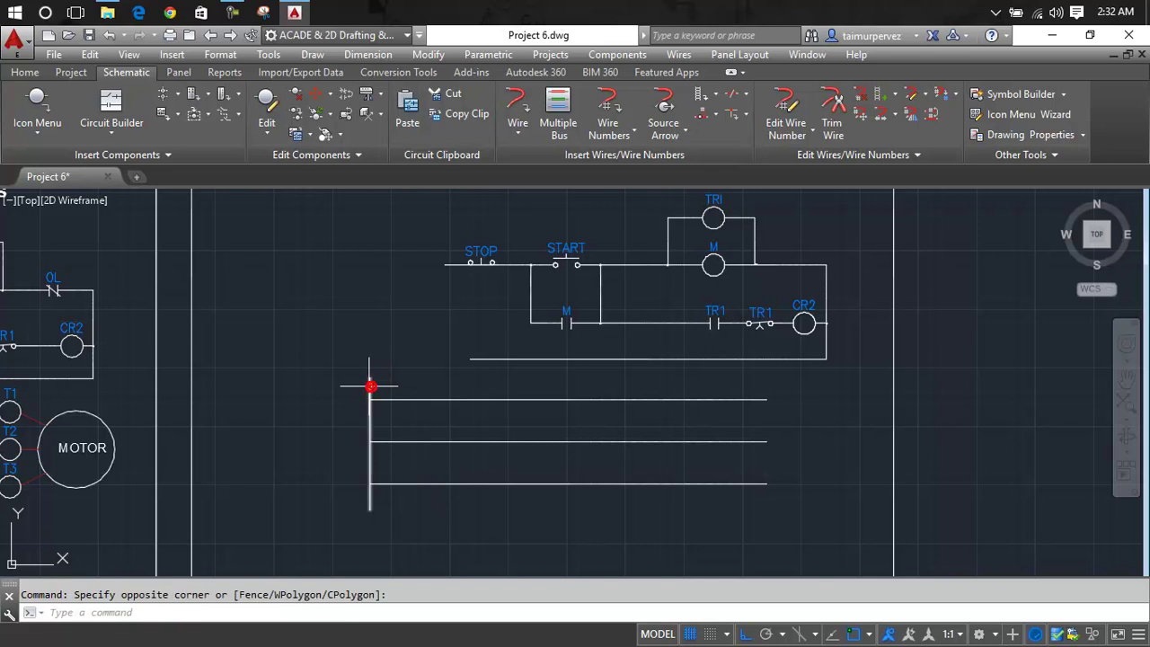
key(Delete)
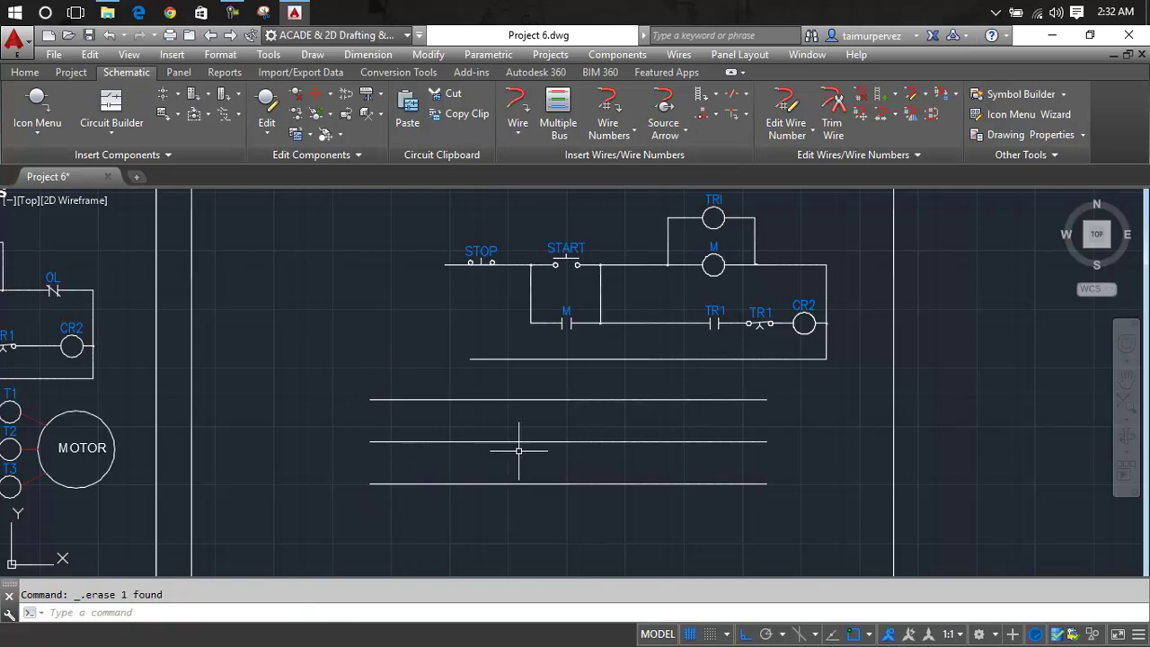
scroll(518, 450, down, 5)
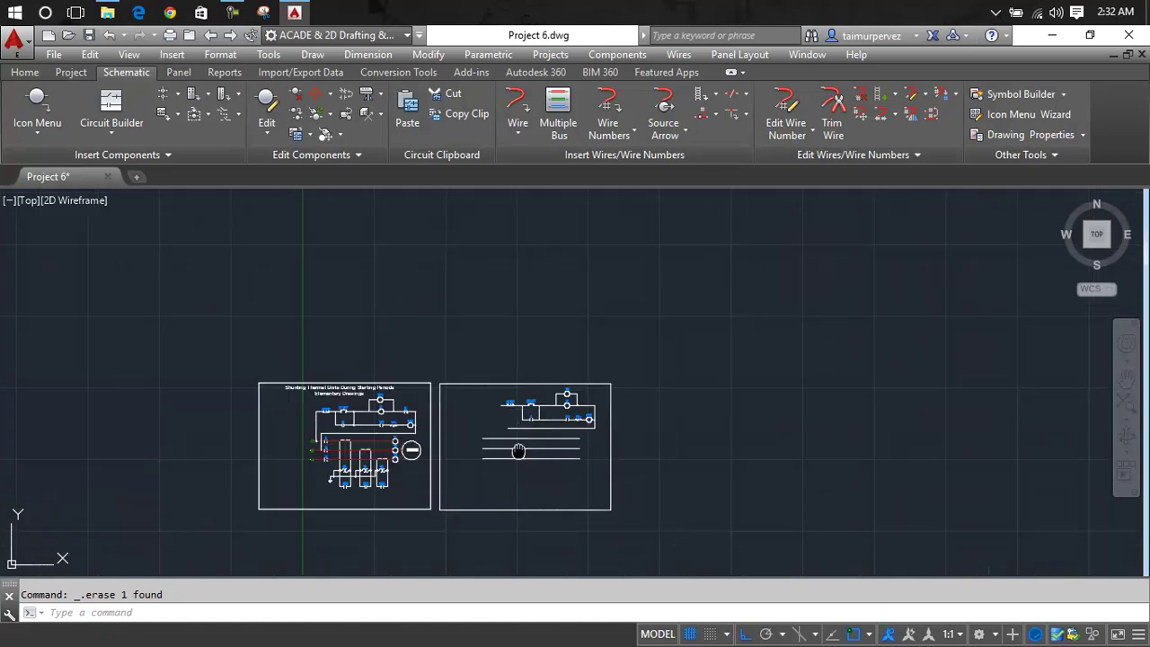
scroll(407, 379, up, 3)
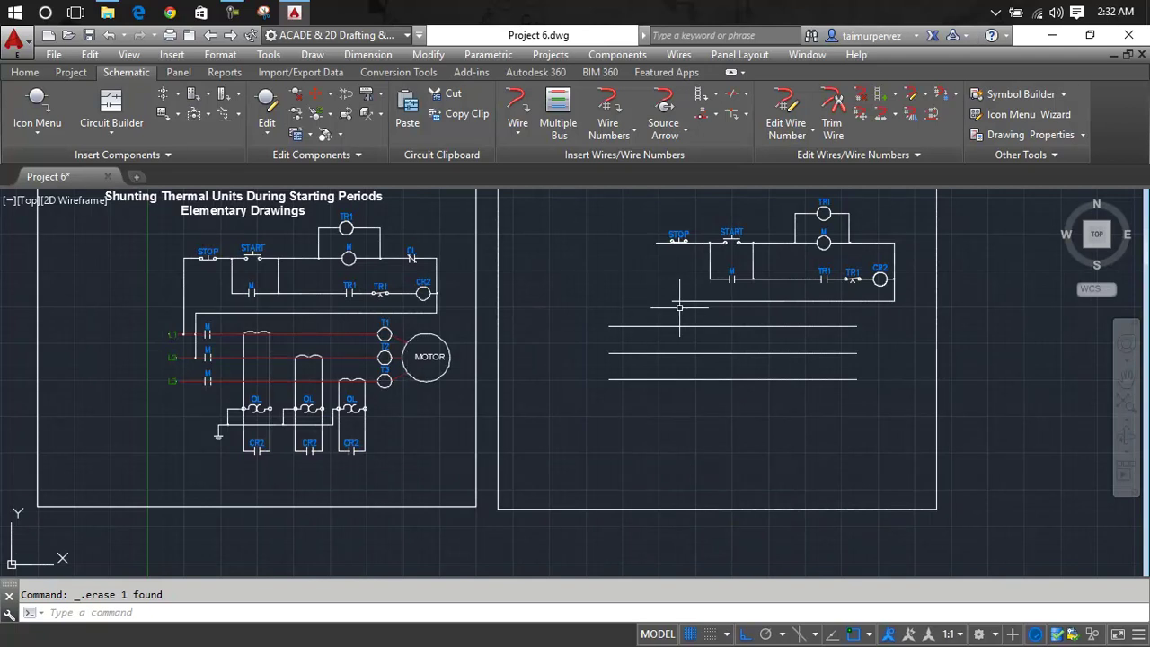
scroll(679, 307, up, 2)
scroll(679, 307, down, 2)
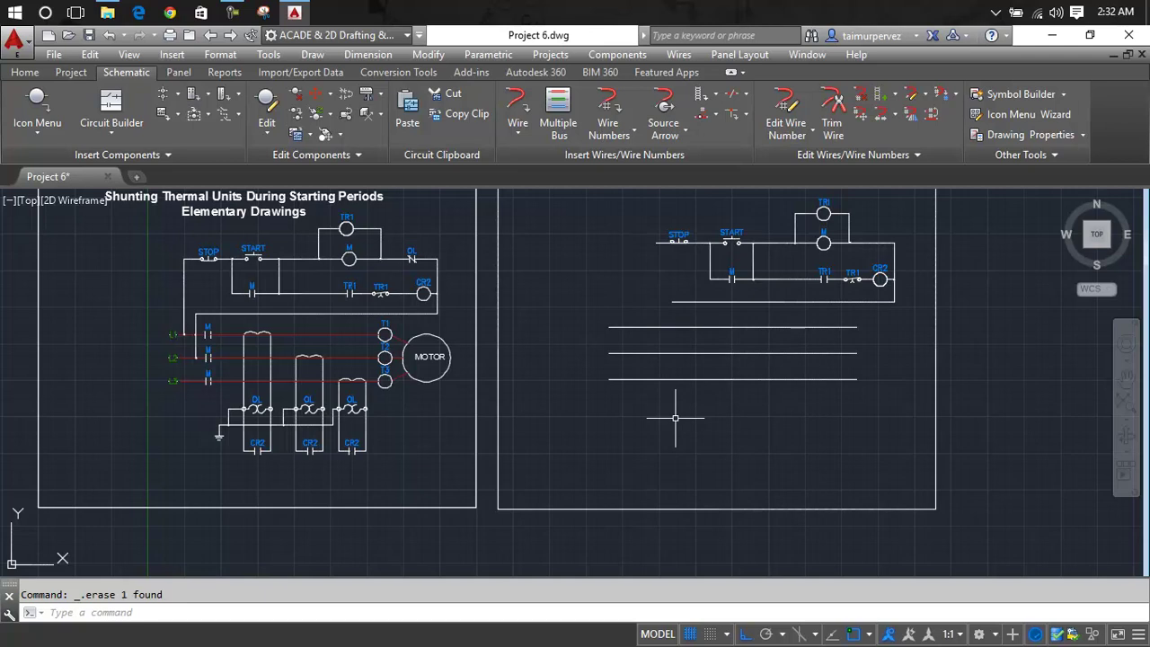
mouse_move(699, 379)
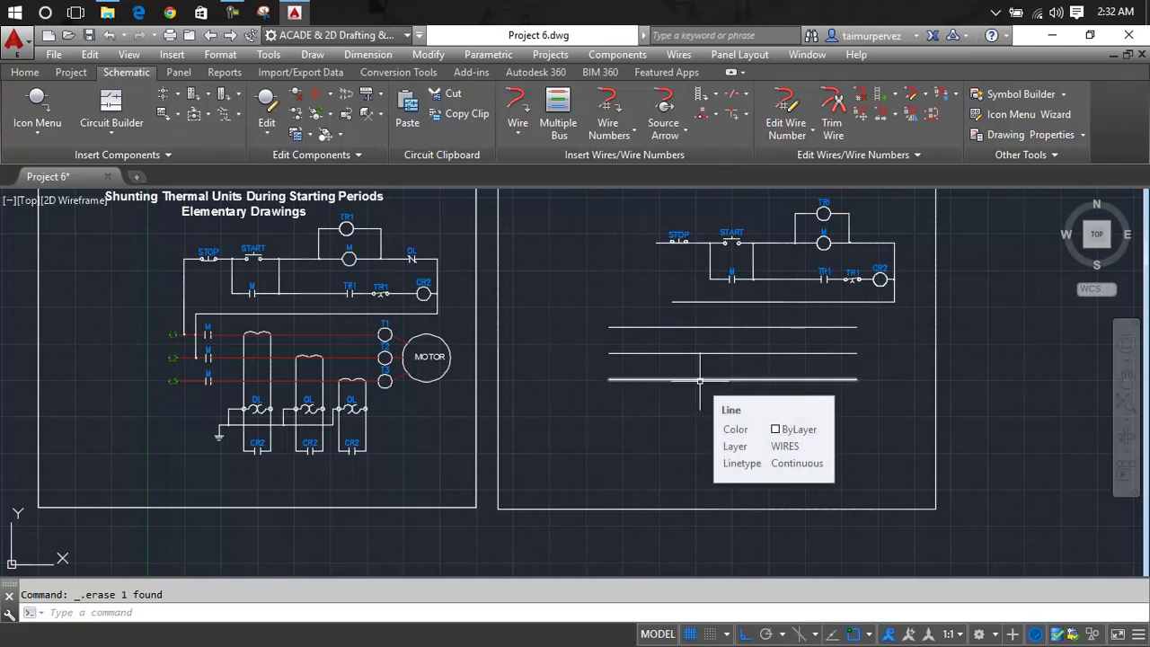
scroll(700, 380, up, 2)
scroll(700, 380, down, 2)
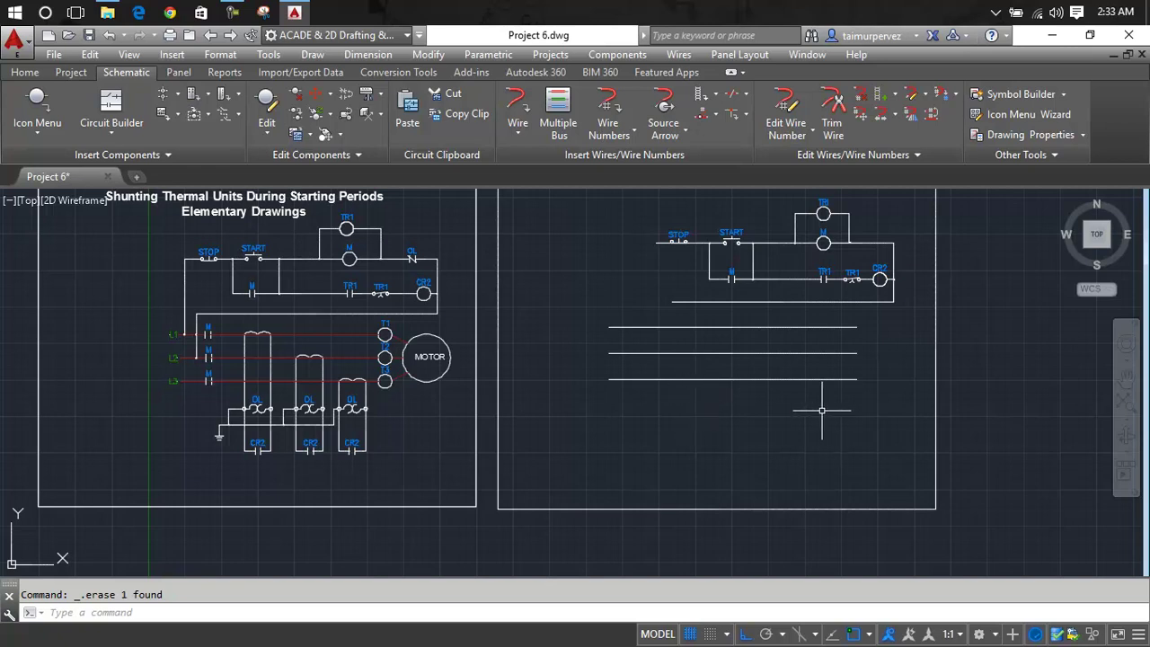
Draw a short horizontal wire below the three power lines.
text(l)
key(Return)
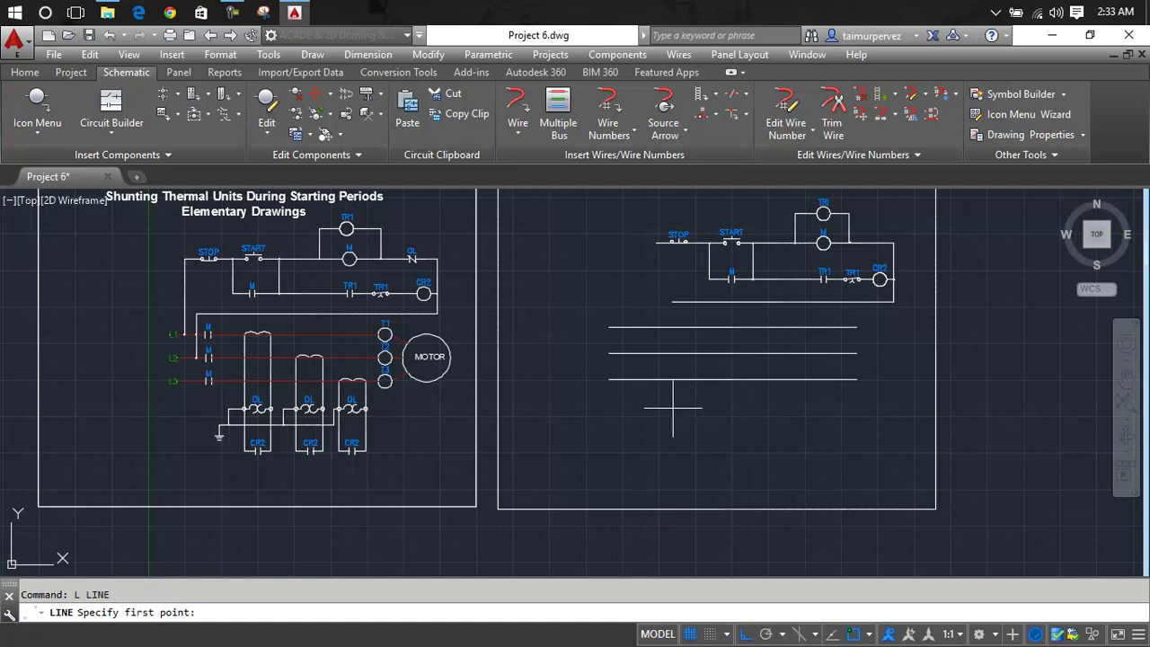
click(672, 408)
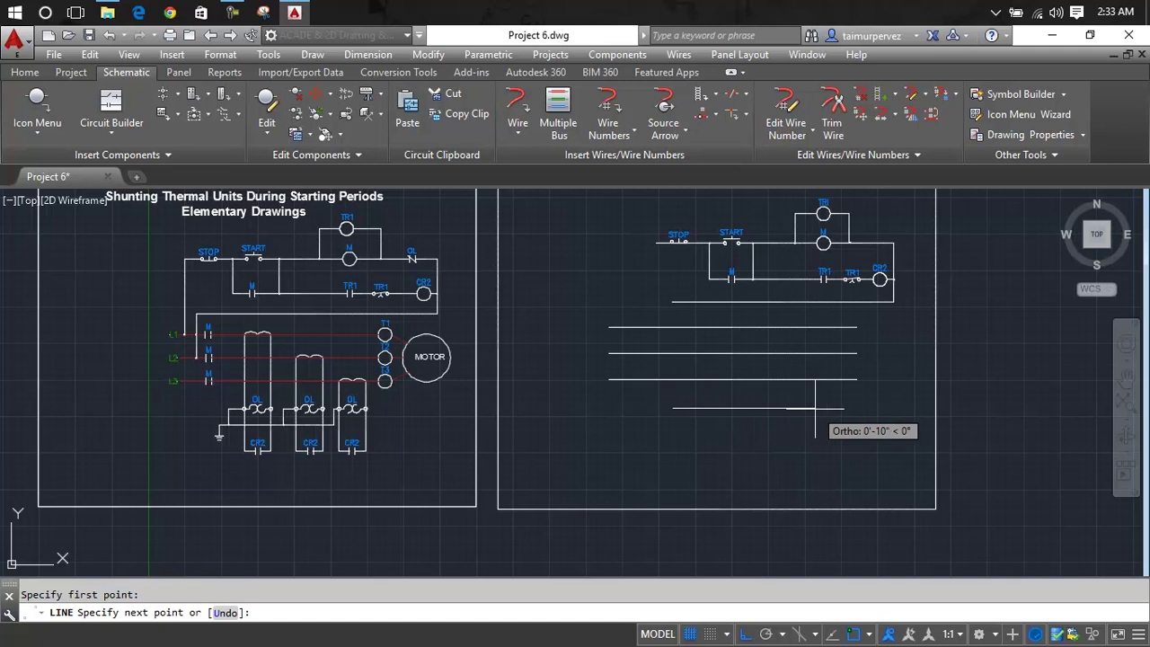
key(Escape)
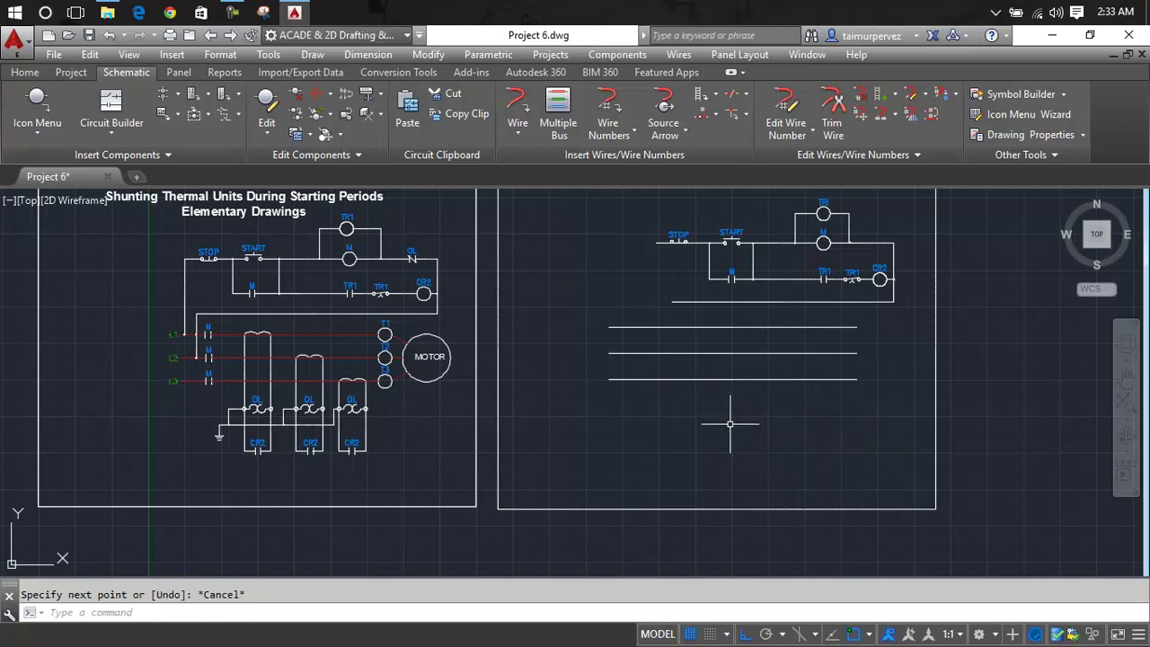
text(l)
key(Return)
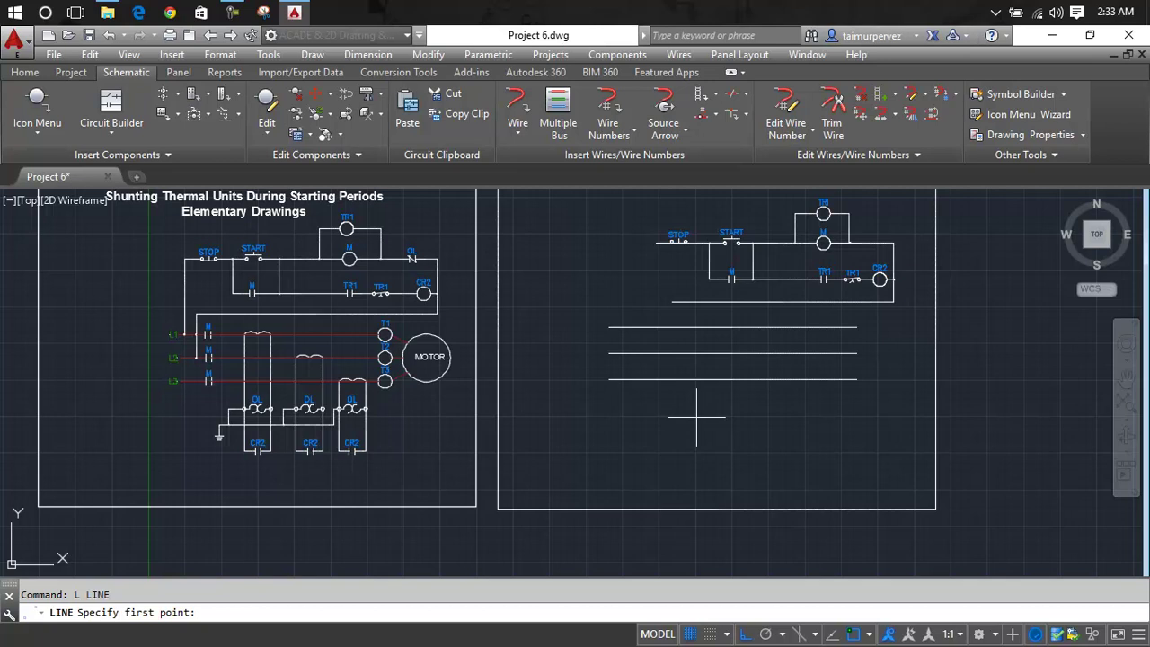
click(697, 411)
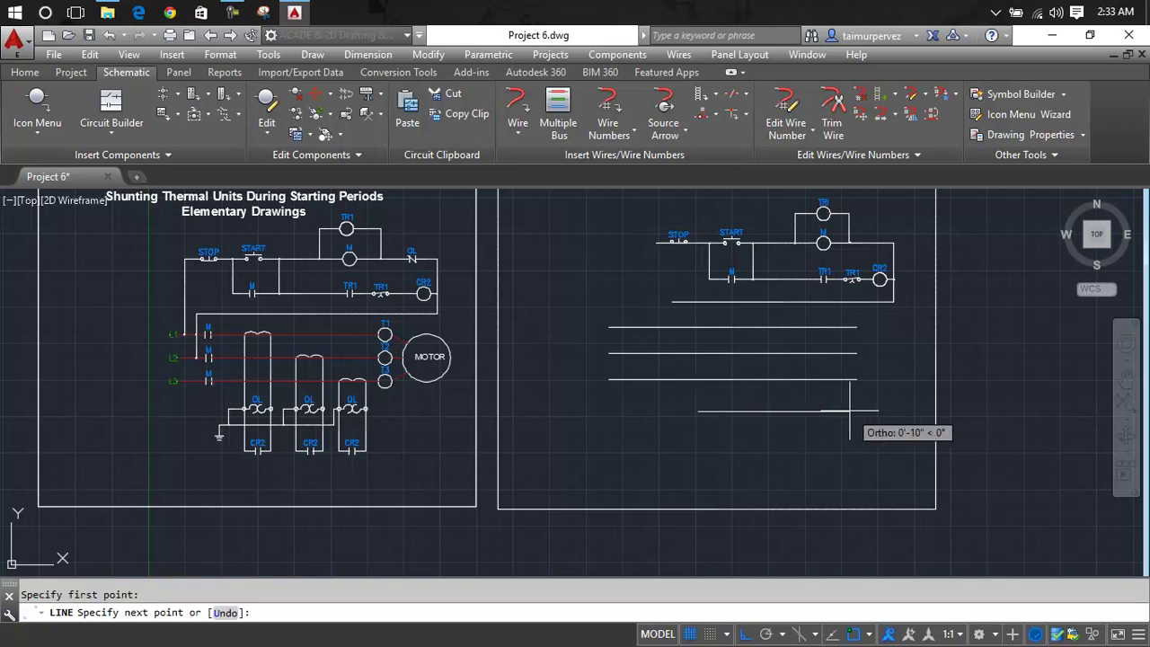
click(849, 411)
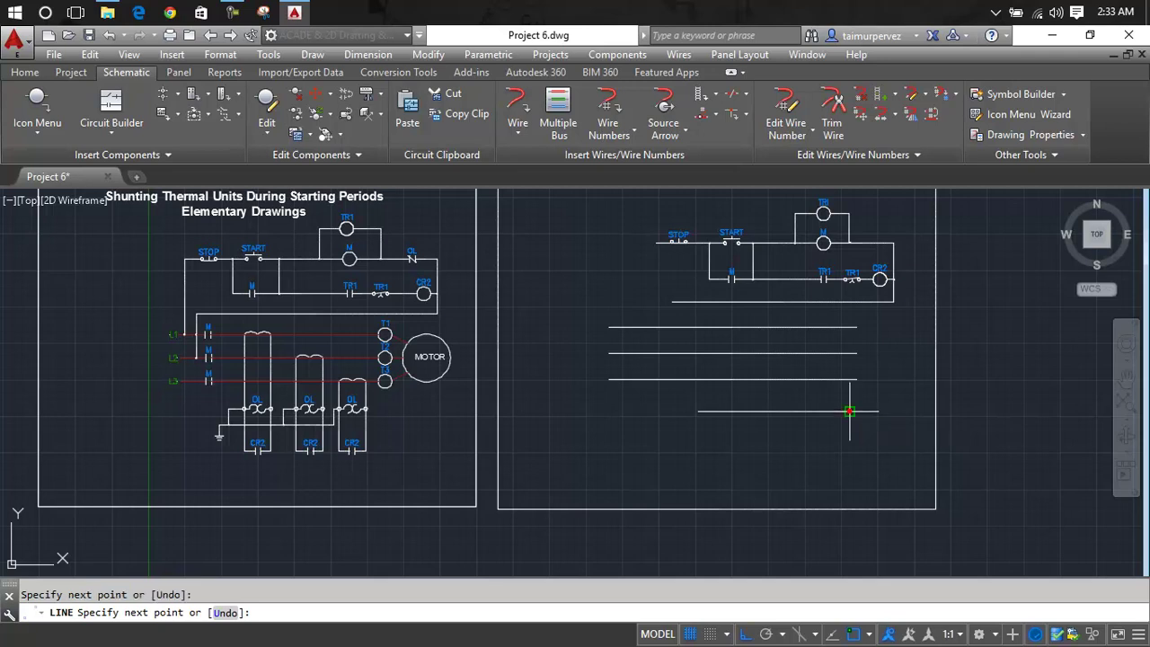
key(Escape)
Stretch the new wire's left end further left.
click(704, 412)
click(700, 412)
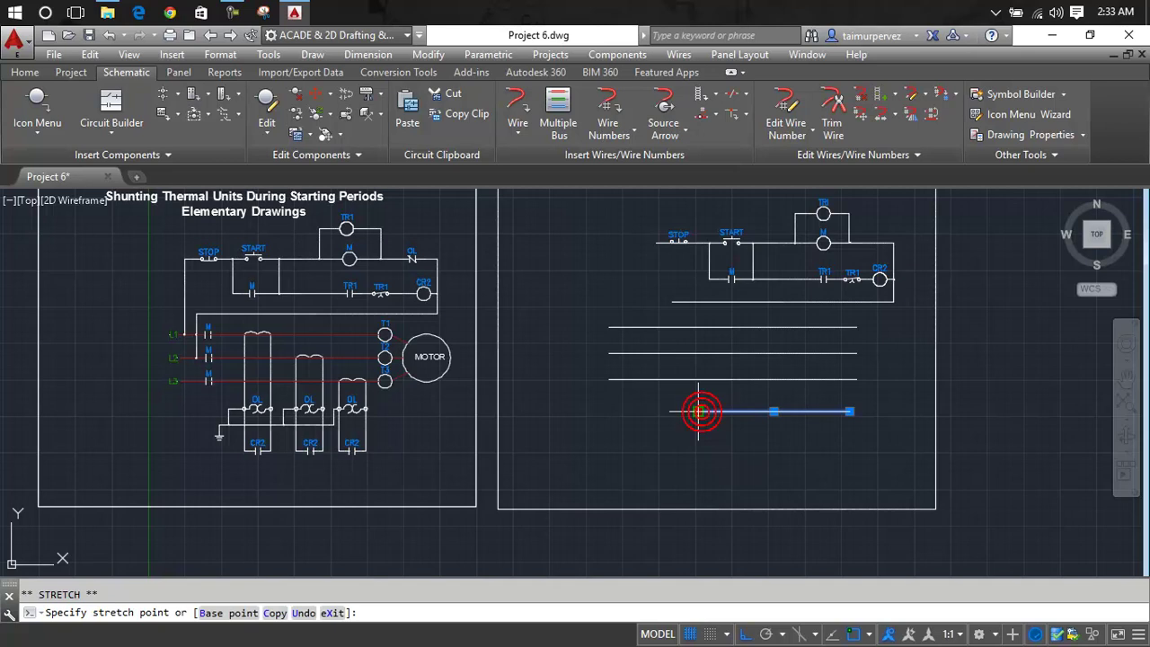
click(671, 413)
key(Escape)
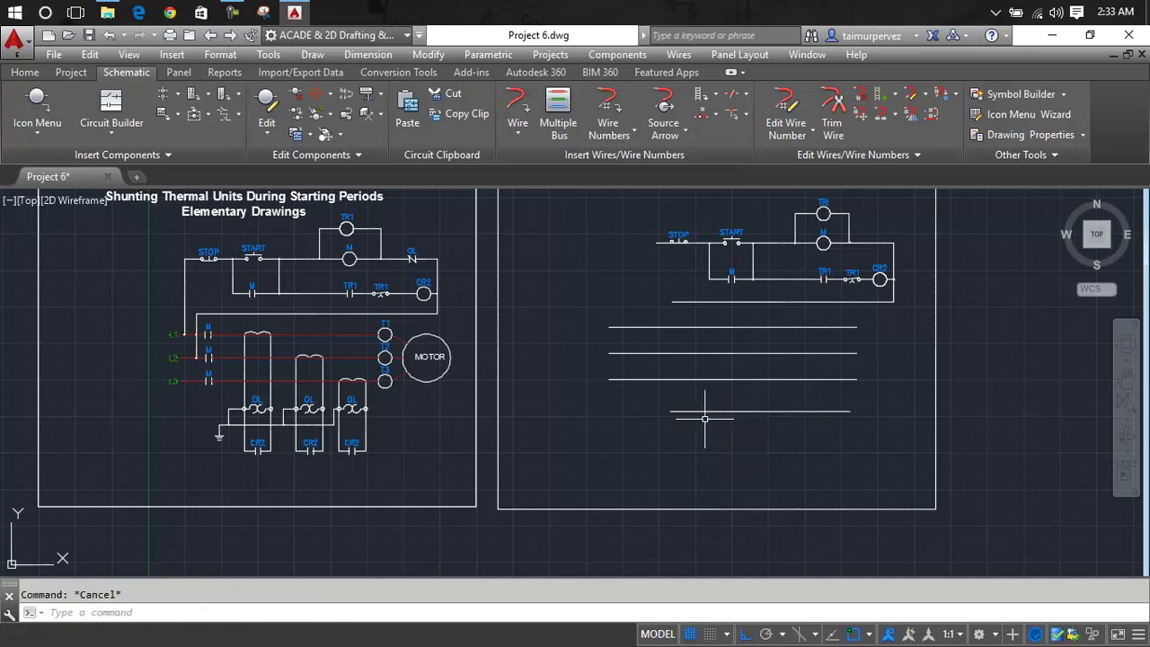
scroll(716, 413, up, 2)
middle_drag(716, 413, 726, 410)
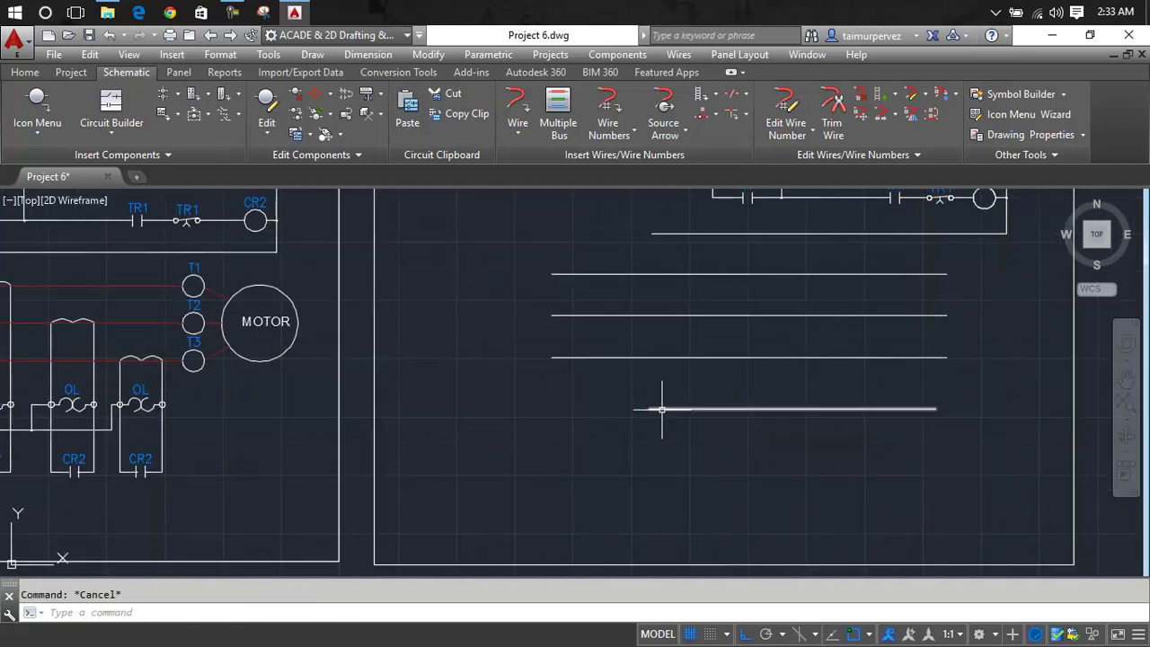
scroll(828, 417, up, 4)
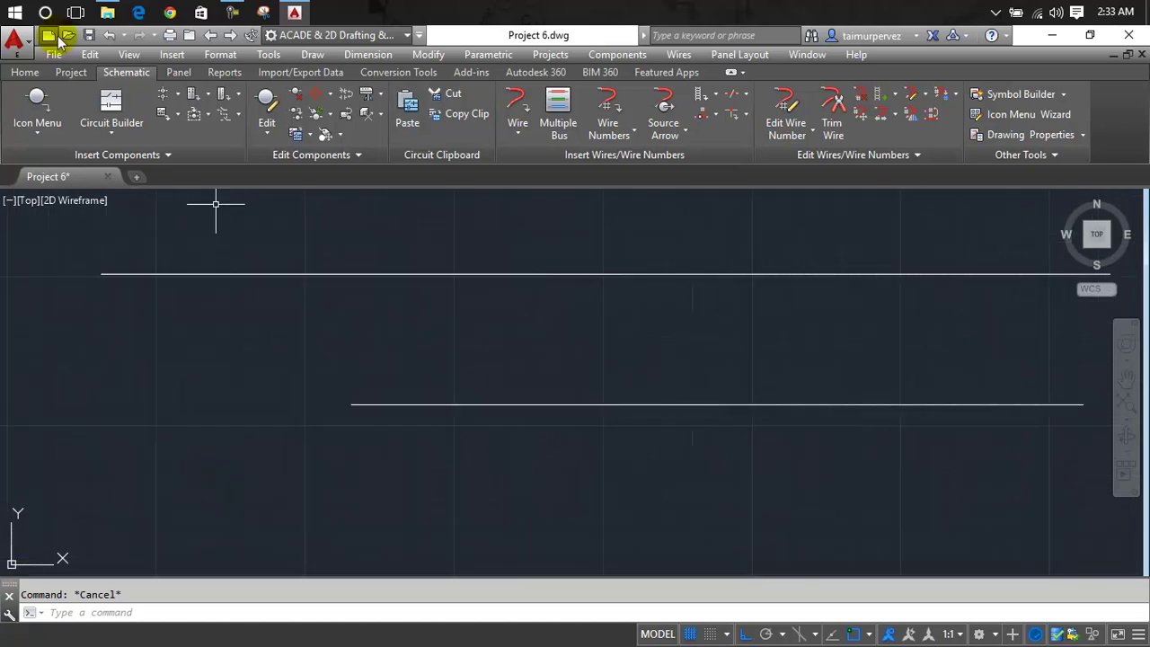
Choose the Motor Control overload symbol from the Icon Menu.
key(Return)
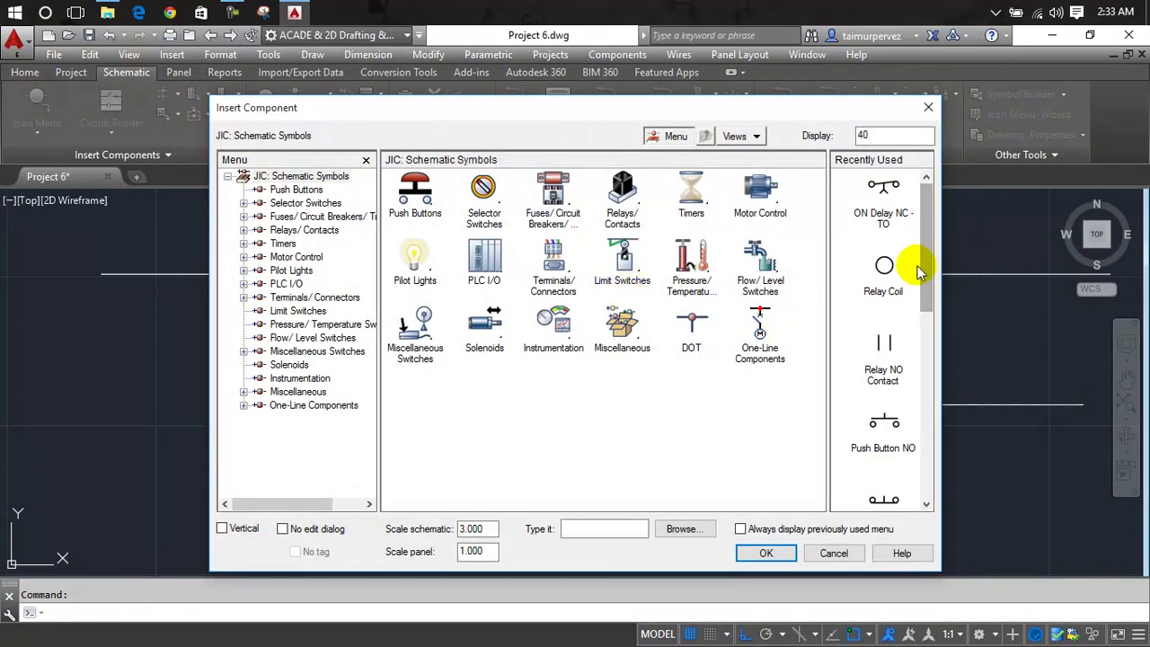
drag(929, 287, 934, 508)
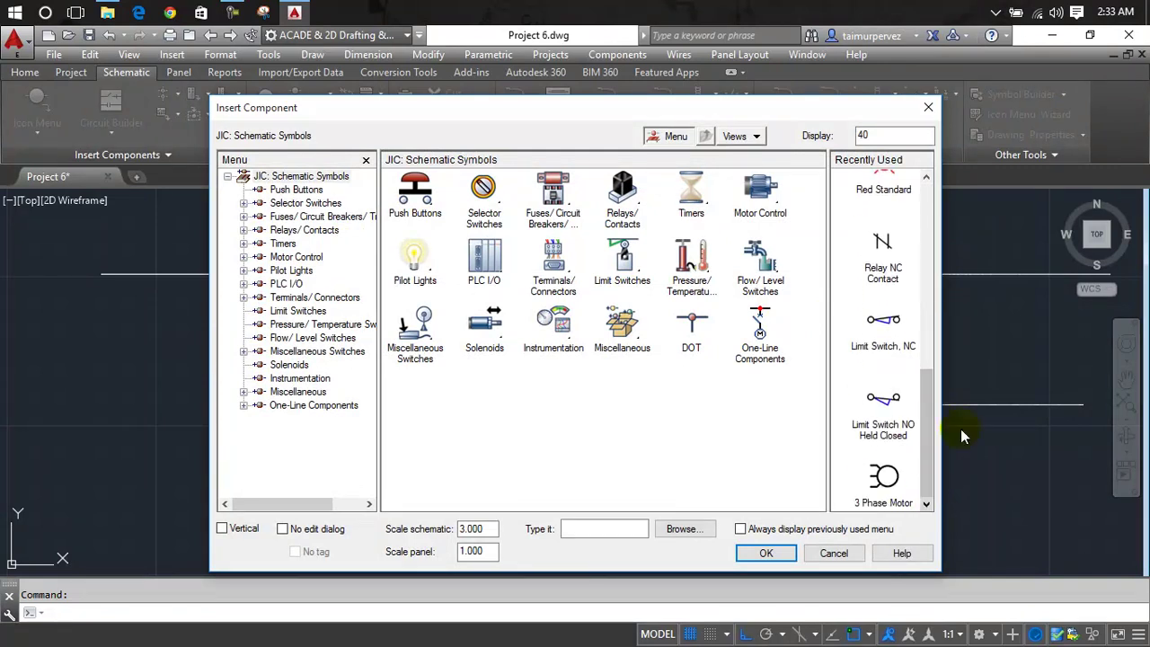
click(282, 192)
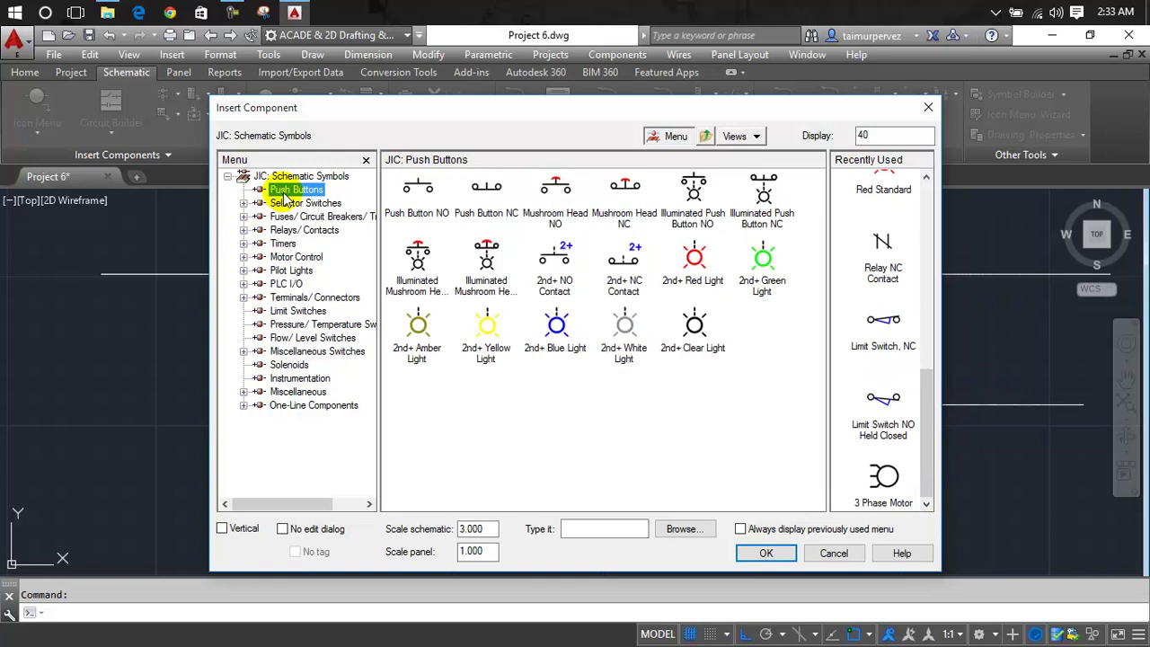
key(Down)
key(Down)
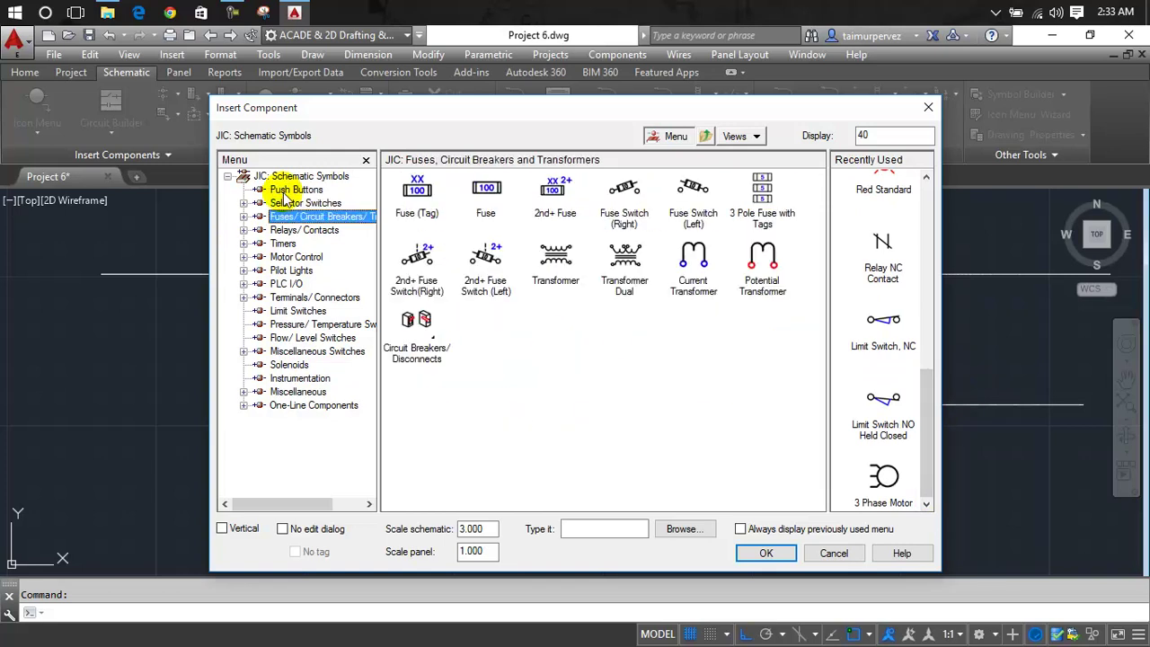
key(Down)
key(Down)
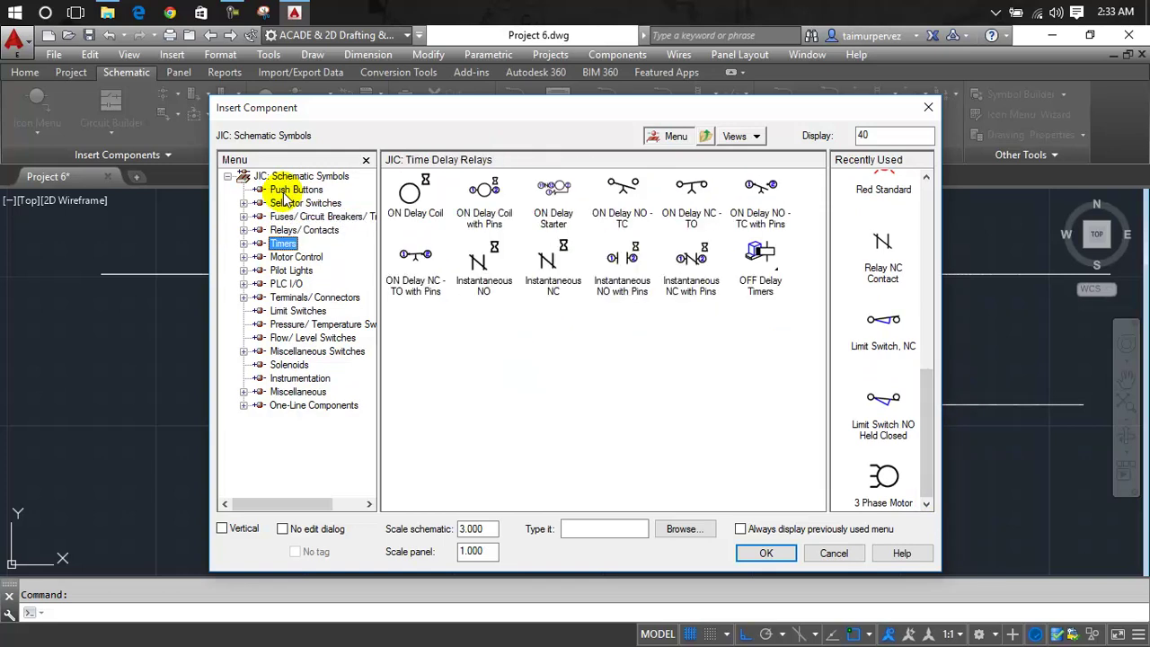
key(Down)
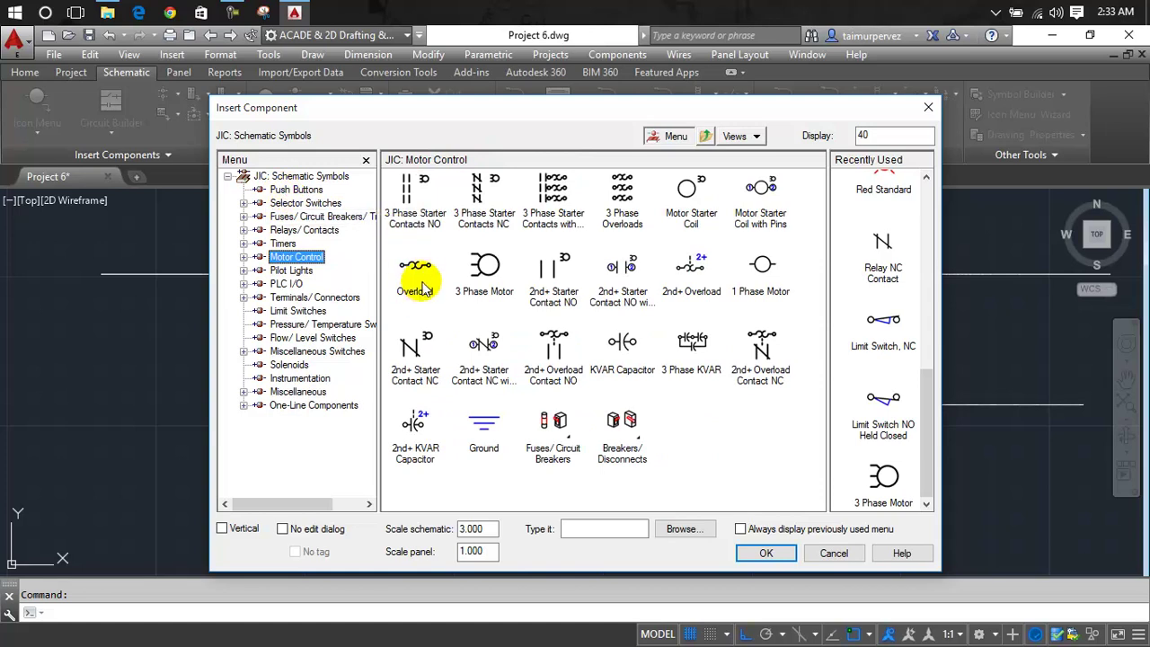
click(424, 279)
Place the overload on the lowest wire, changing its tag from OL1 to OL.
scroll(539, 380, down, 8)
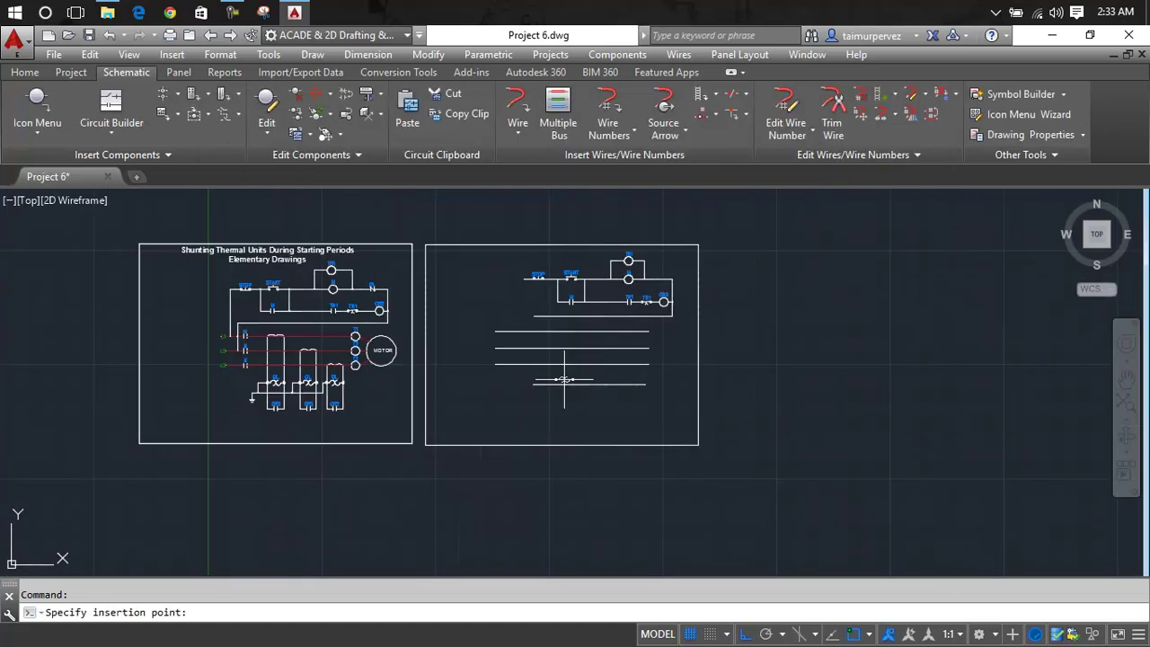
scroll(256, 382, up, 4)
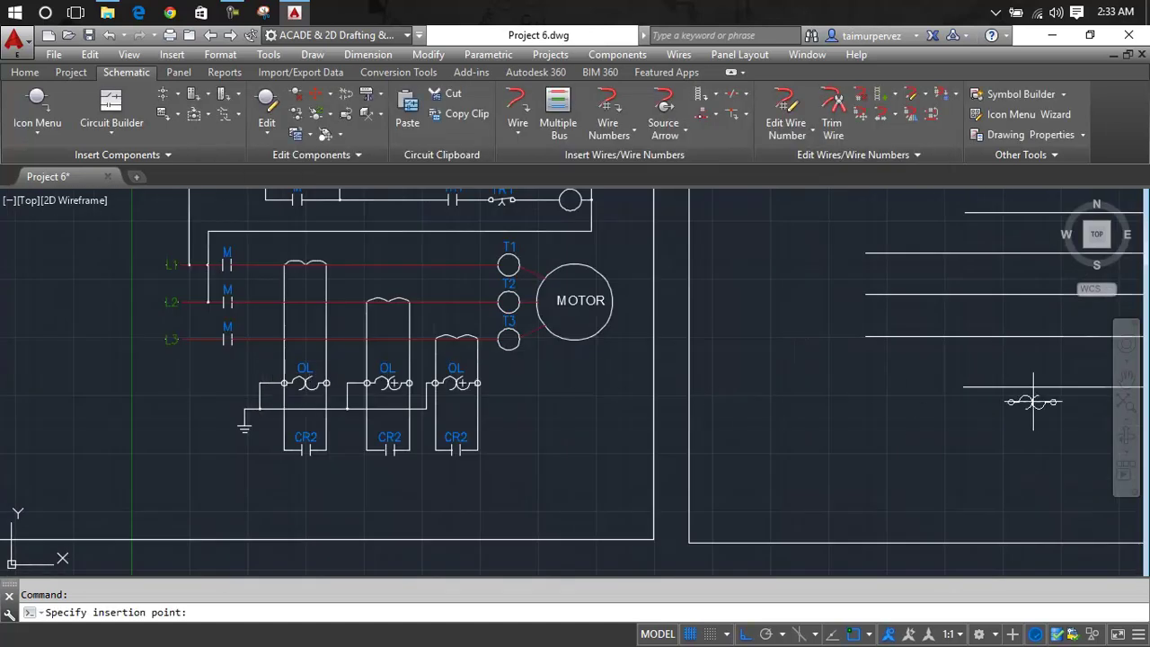
middle_drag(1013, 400, 782, 403)
scroll(773, 386, up, 4)
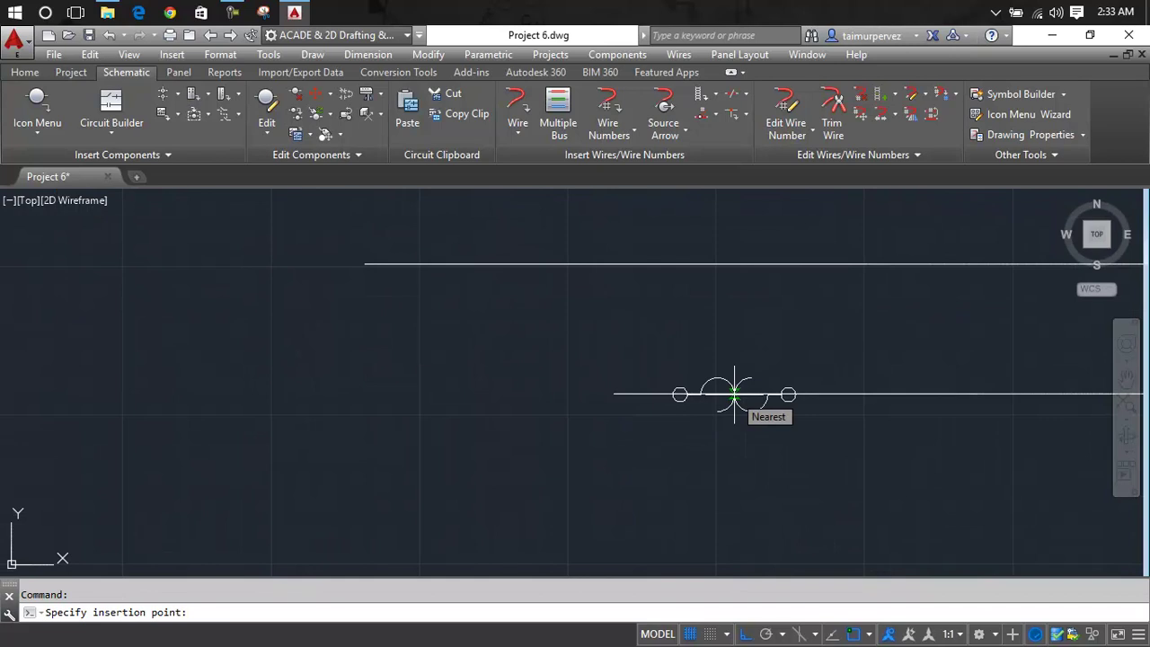
click(734, 393)
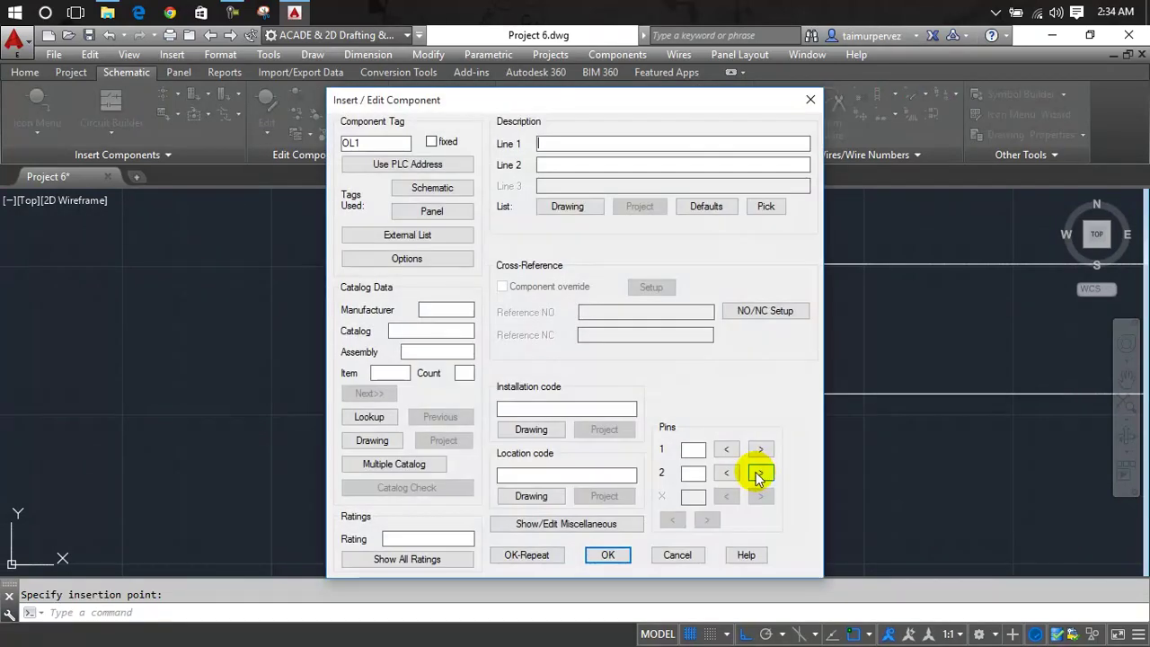
click(388, 143)
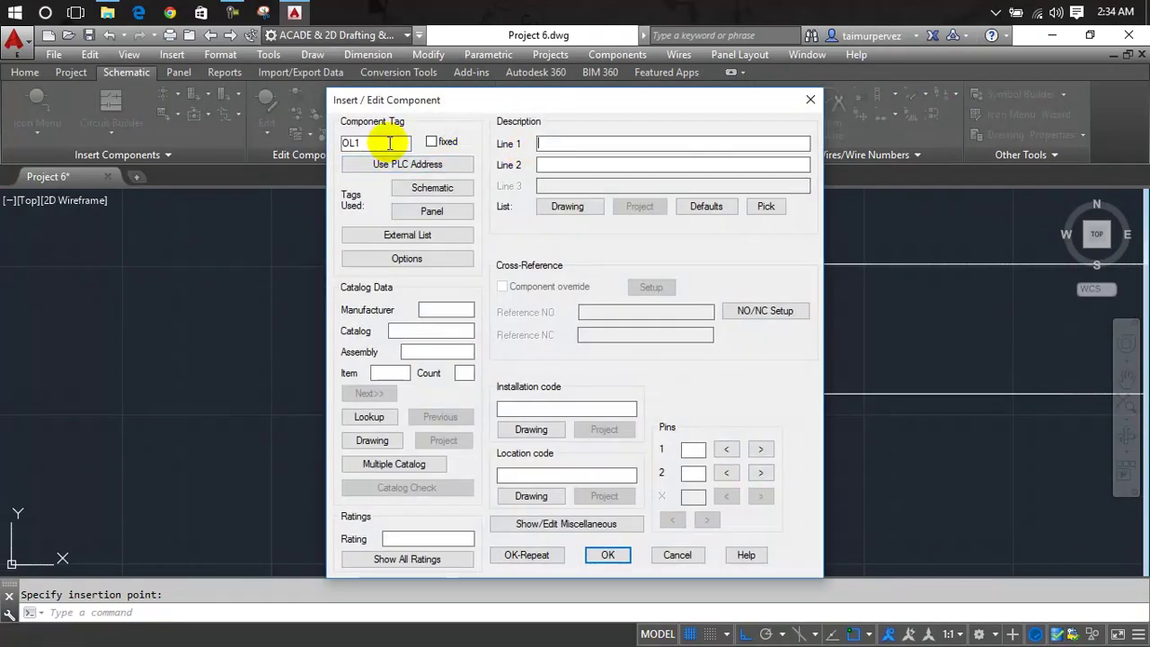
click(389, 142)
key(BackSpace)
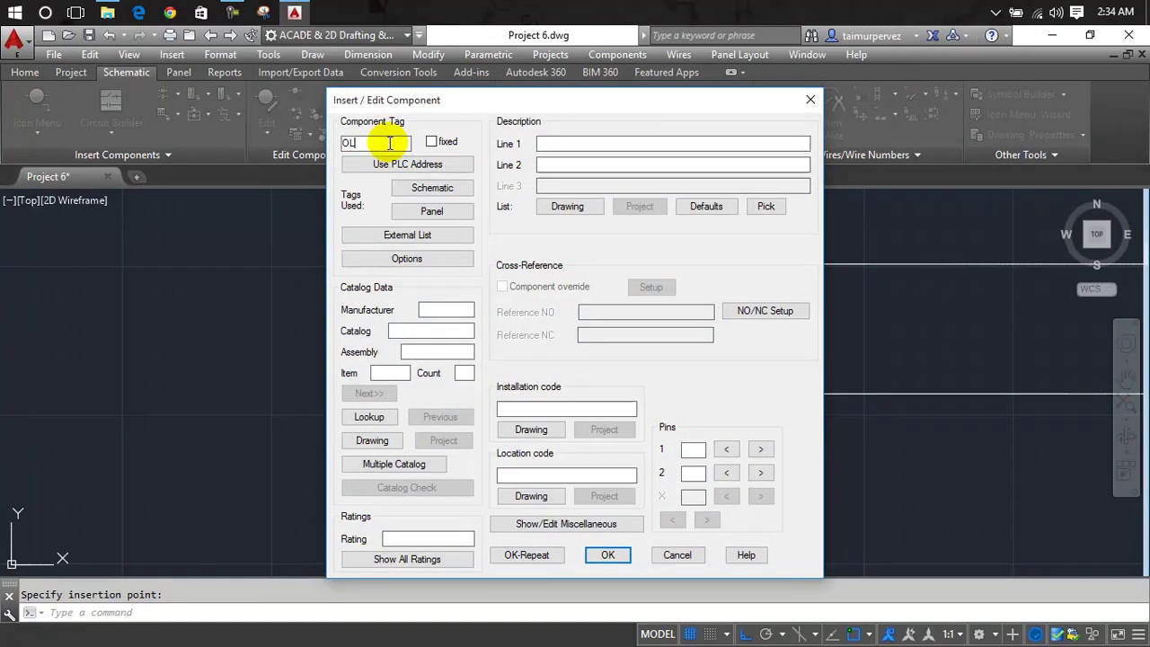
click(611, 554)
Draw a vertical wire from the overload's right terminal up to the supply wire.
scroll(586, 392, down, 4)
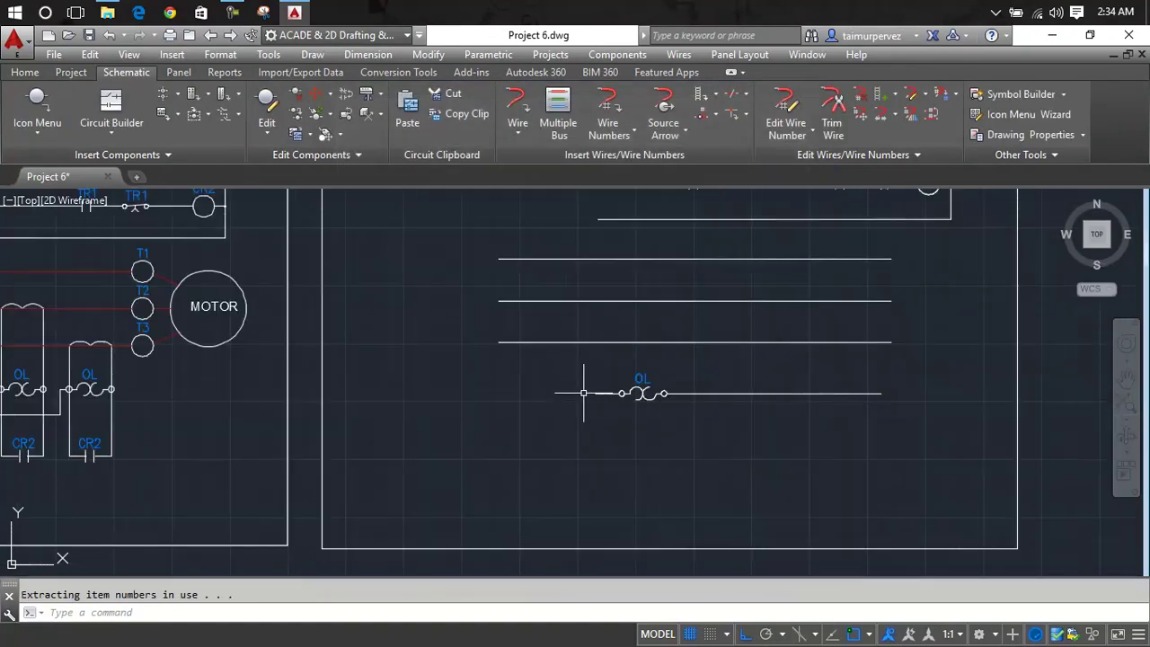
scroll(583, 392, down, 2)
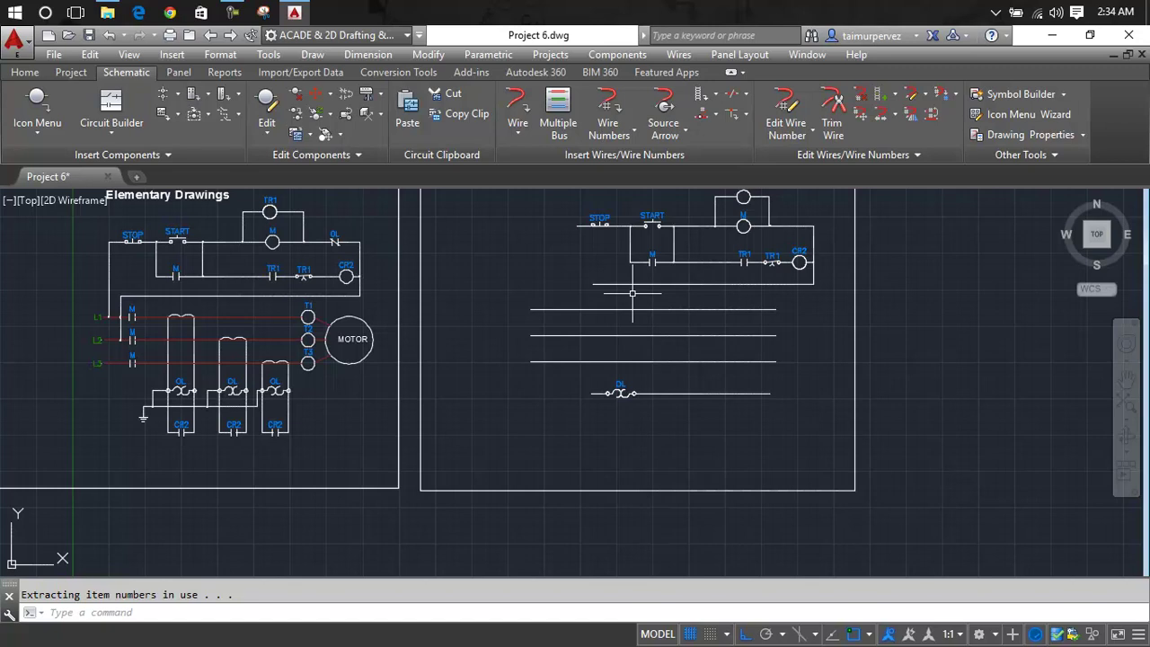
scroll(633, 292, up, 4)
text(L)
key(Return)
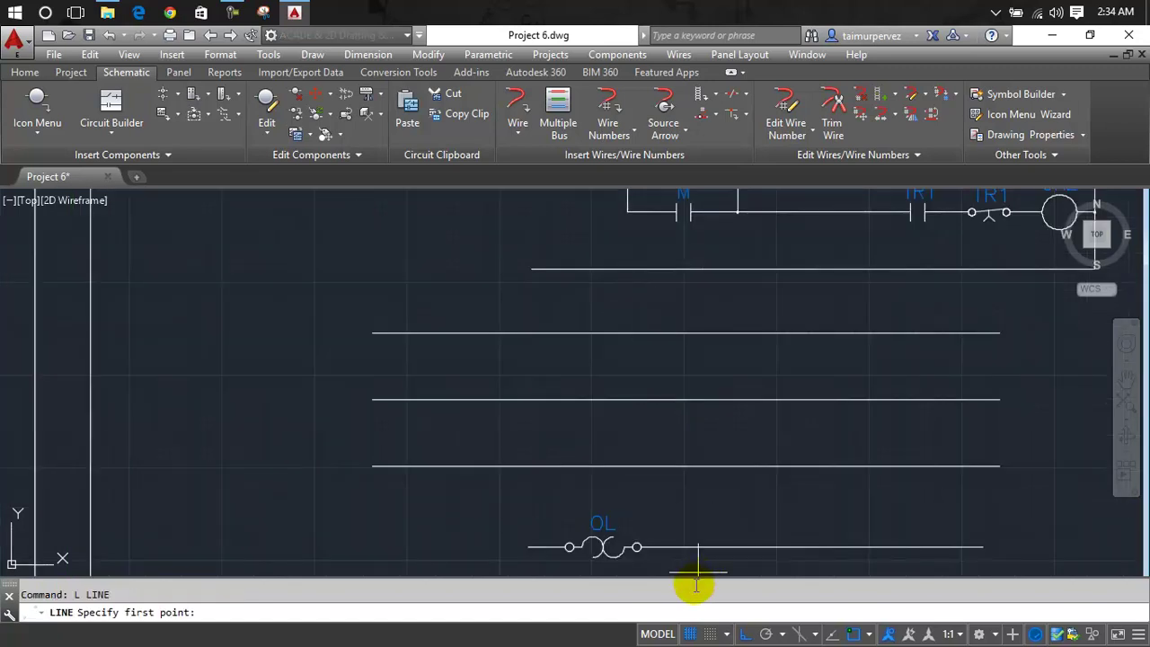
scroll(644, 541, up, 4)
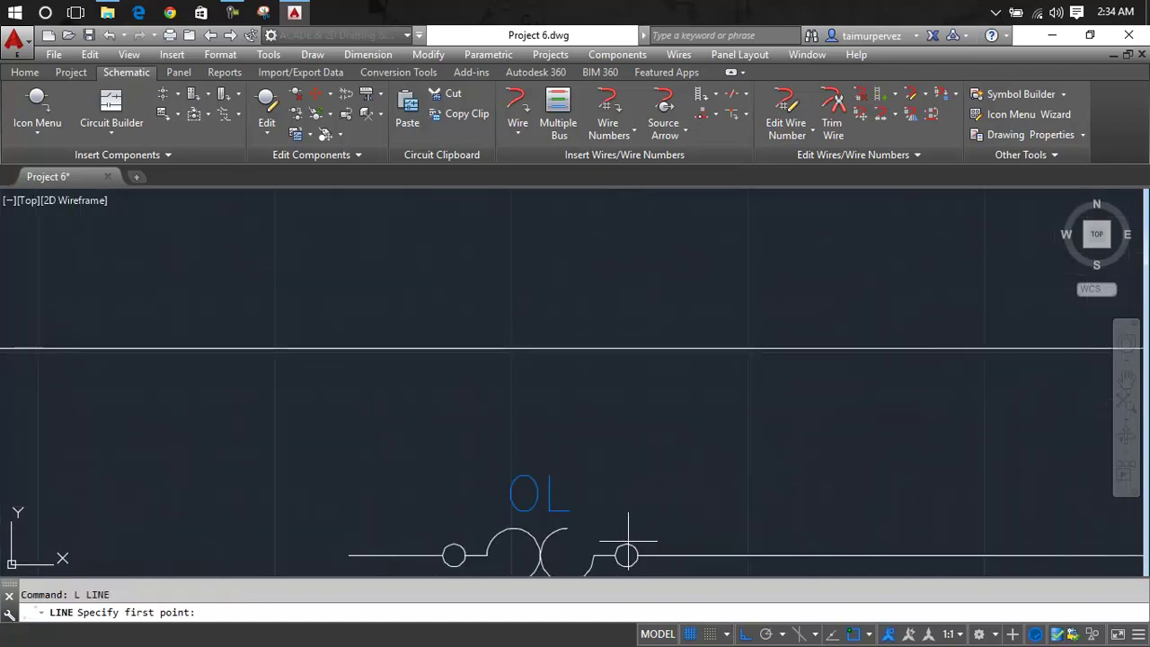
click(626, 543)
scroll(629, 384, down, 4)
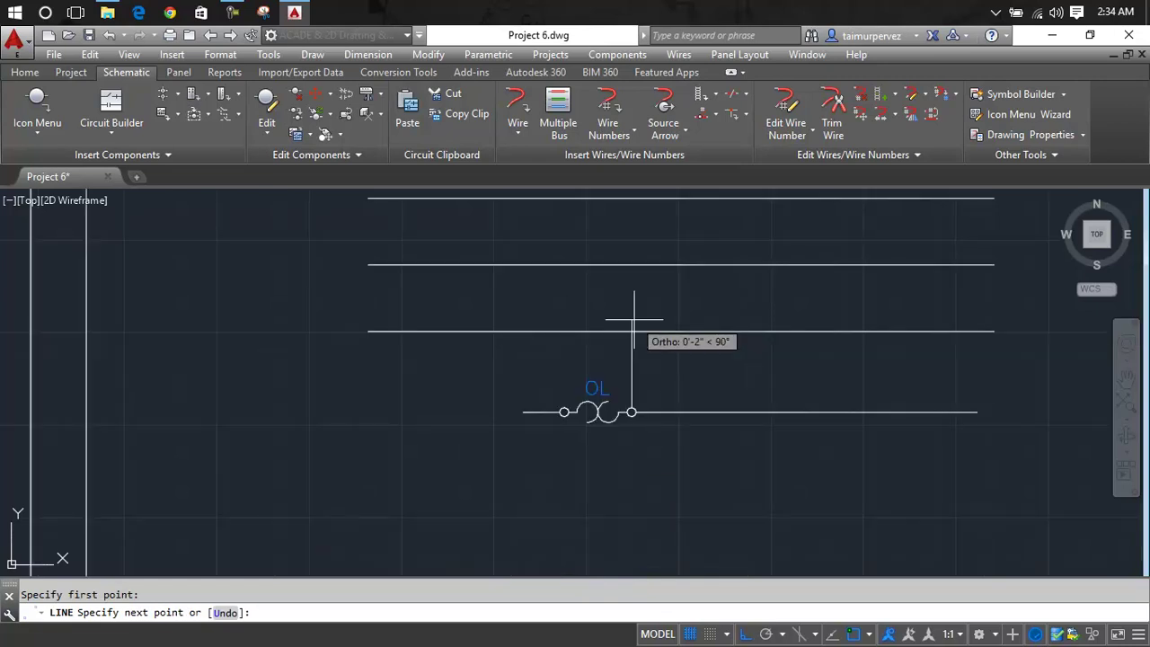
middle_drag(628, 320, 616, 449)
scroll(607, 346, up, 4)
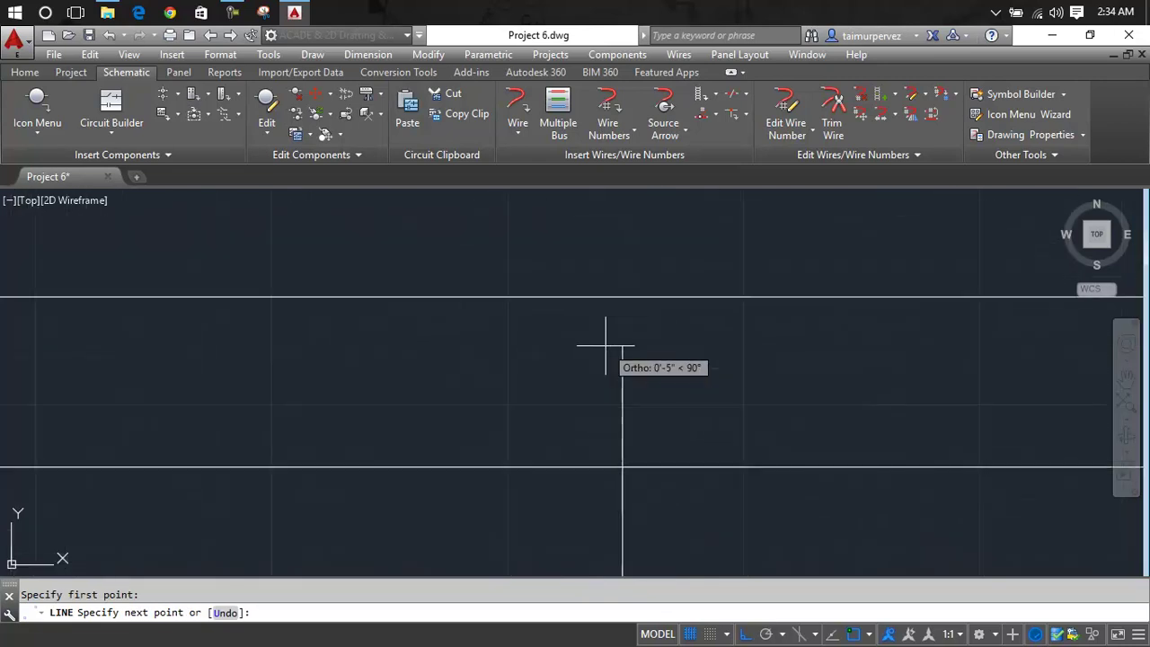
click(621, 298)
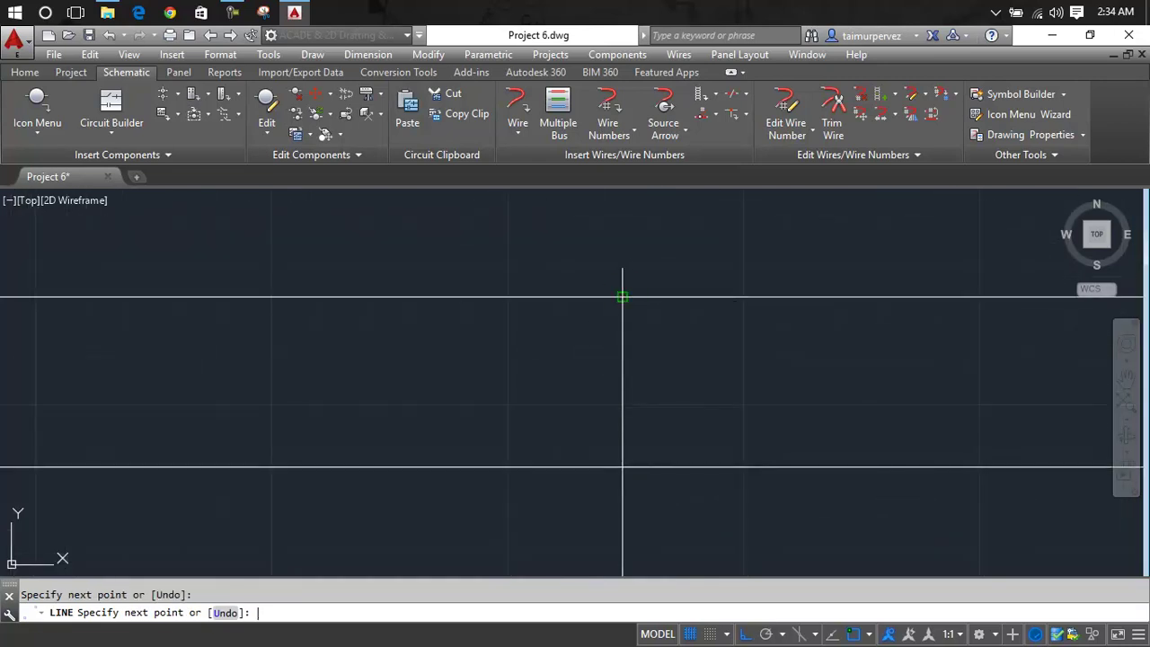
key(Return)
scroll(585, 527, down, 3)
Draw a second vertical wire from the overload's left terminal up to the junction above.
key(Return)
scroll(585, 461, down, 2)
scroll(580, 470, up, 5)
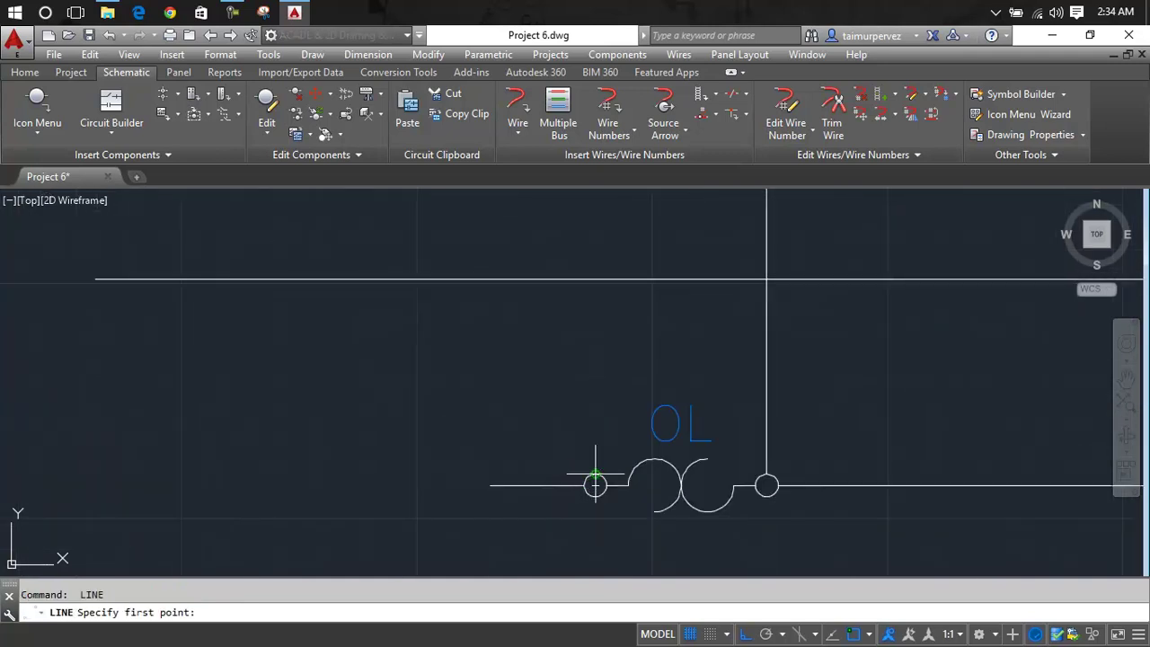
click(595, 483)
scroll(582, 287, down, 3)
middle_drag(582, 287, 585, 513)
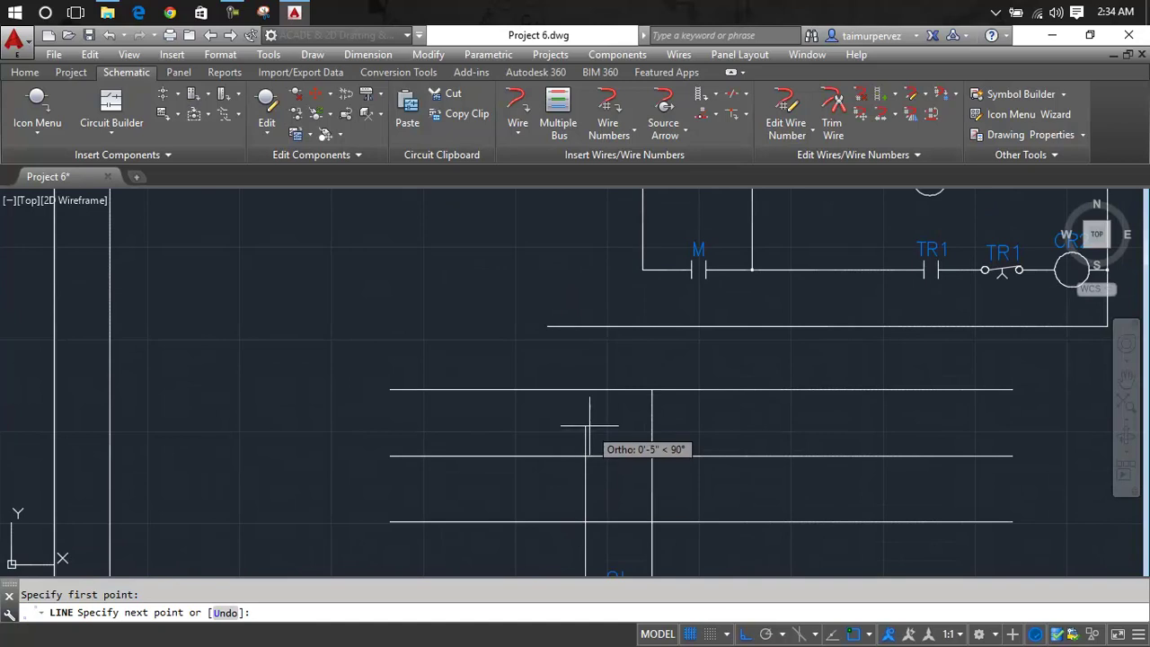
scroll(588, 389, up, 6)
click(571, 393)
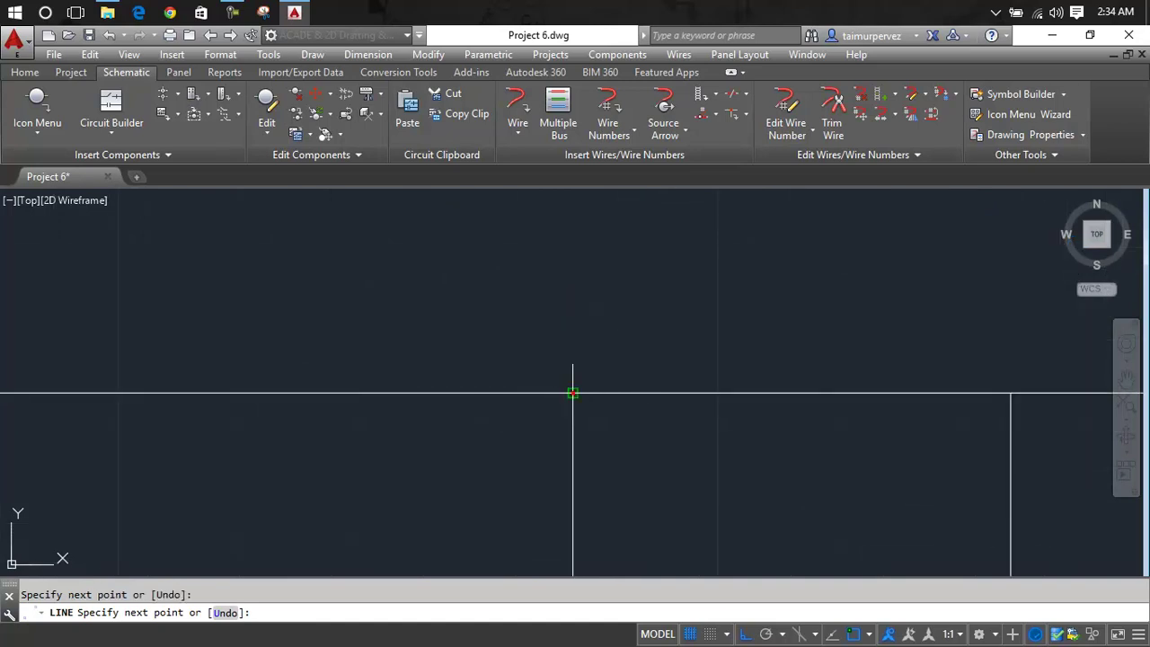
key(Return)
scroll(659, 333, down, 4)
scroll(664, 341, down, 3)
scroll(379, 321, up, 4)
scroll(336, 309, up, 3)
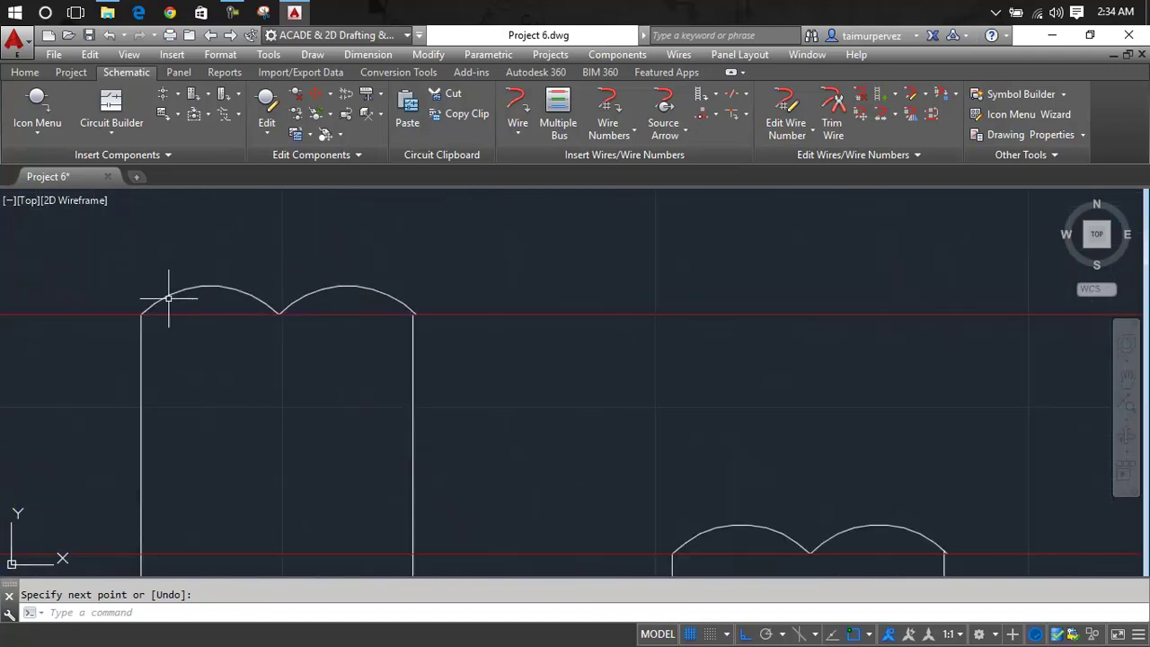
Draw a line along the horizontal wire between the two wire intersections.
scroll(804, 323, down, 5)
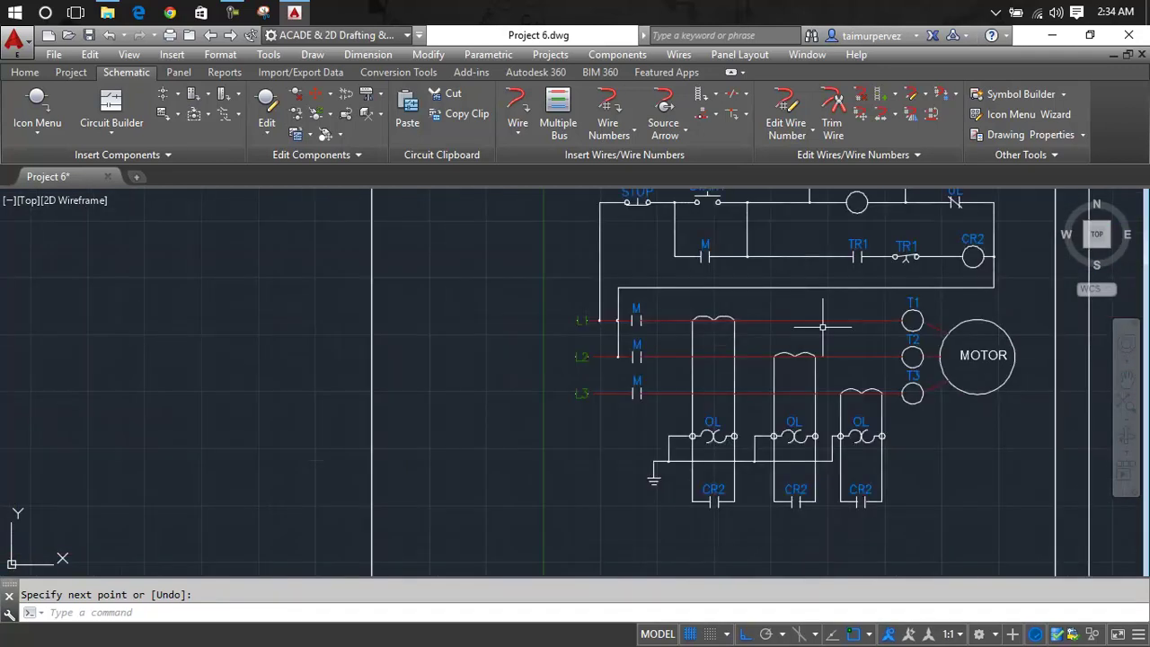
middle_drag(589, 388, 386, 352)
scroll(650, 400, down, 3)
middle_drag(718, 416, 514, 424)
scroll(629, 377, up, 5)
scroll(602, 359, up, 4)
scroll(556, 315, up, 2)
middle_drag(534, 289, 449, 395)
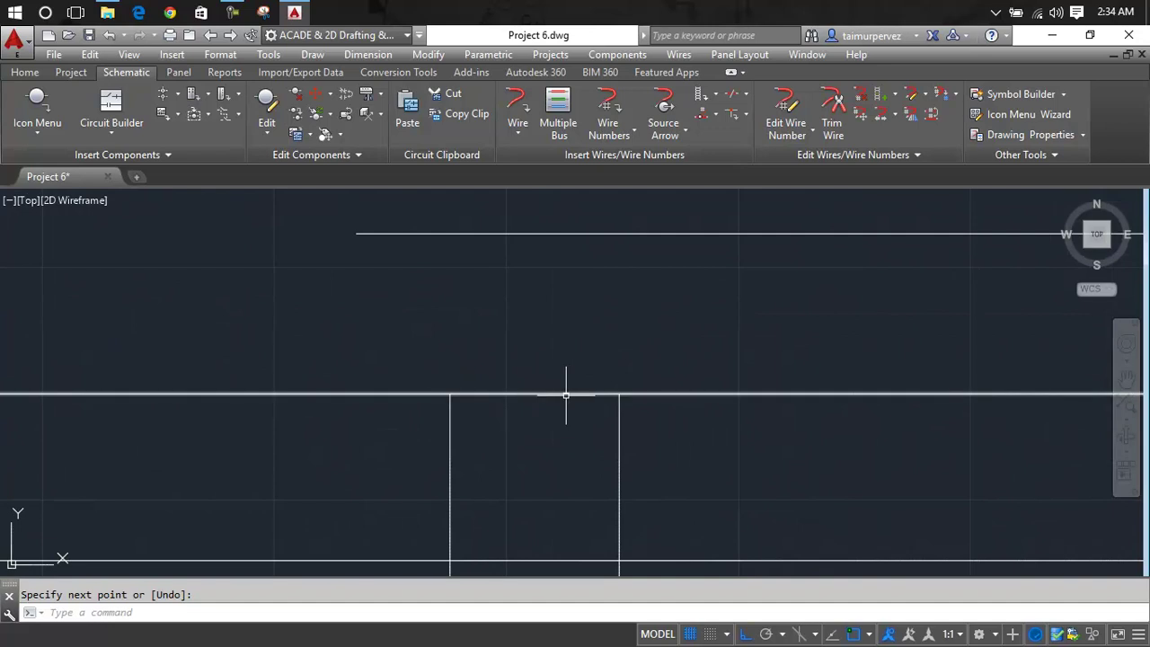
key(Escape)
text(l)
key(Return)
click(449, 392)
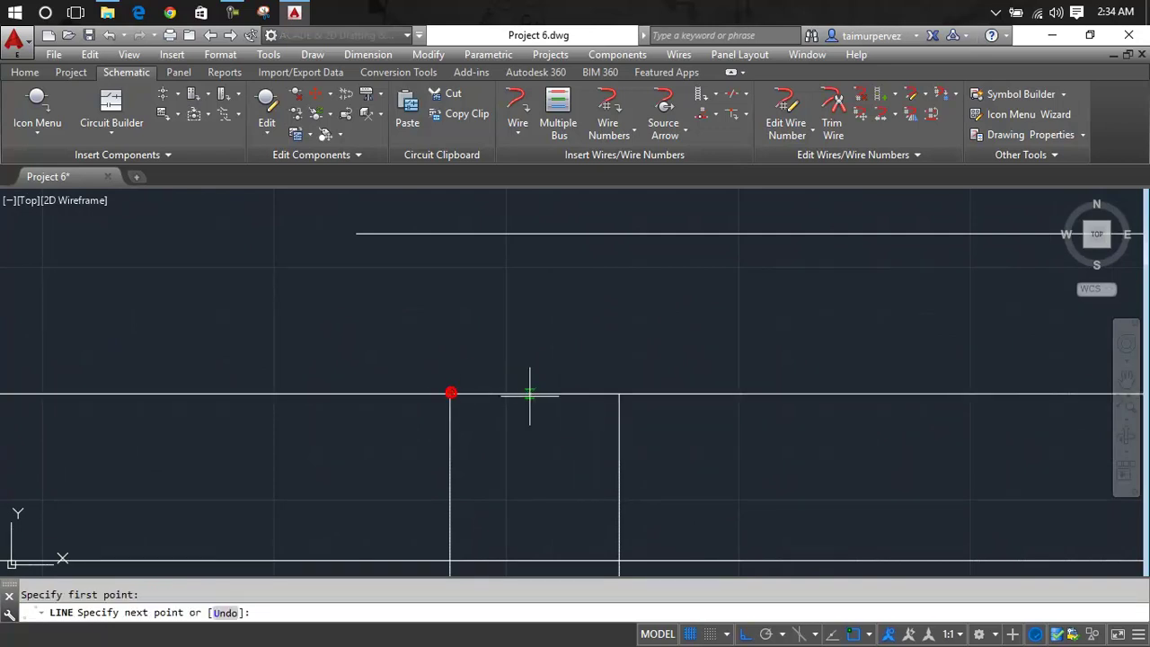
click(618, 393)
key(Return)
key(Escape)
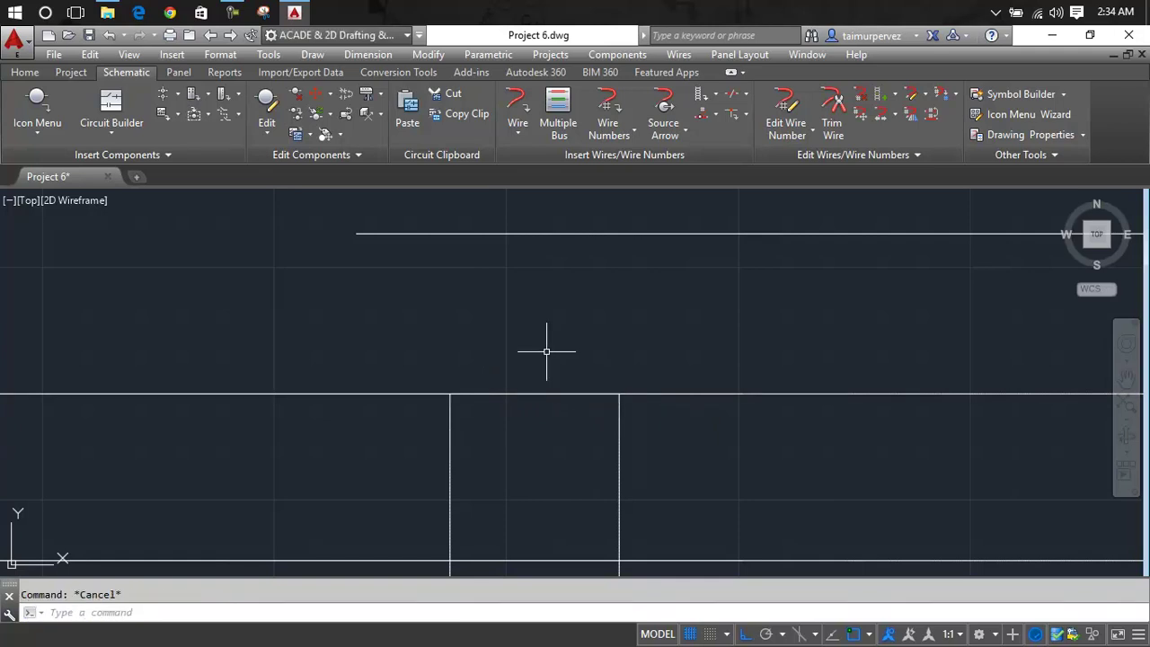
text(L)
Draw a short vertical line up from the wire between the two overload connections.
key(Return)
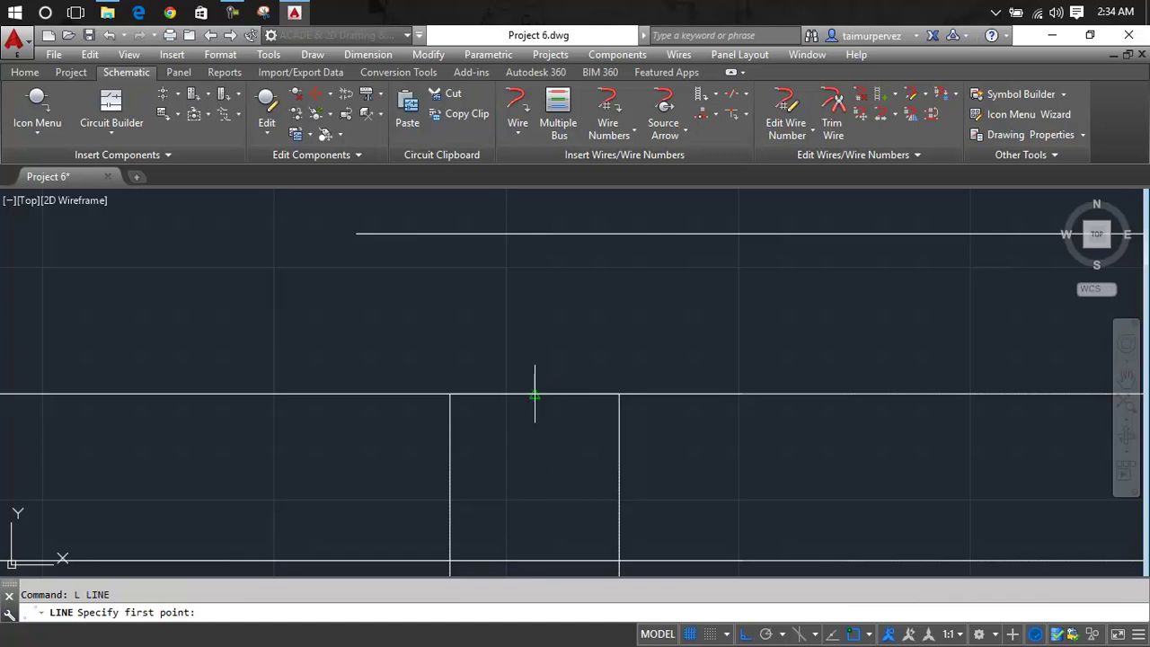
click(535, 396)
click(535, 363)
key(Return)
scroll(585, 328, down, 2)
scroll(584, 327, up, 4)
scroll(565, 344, up, 2)
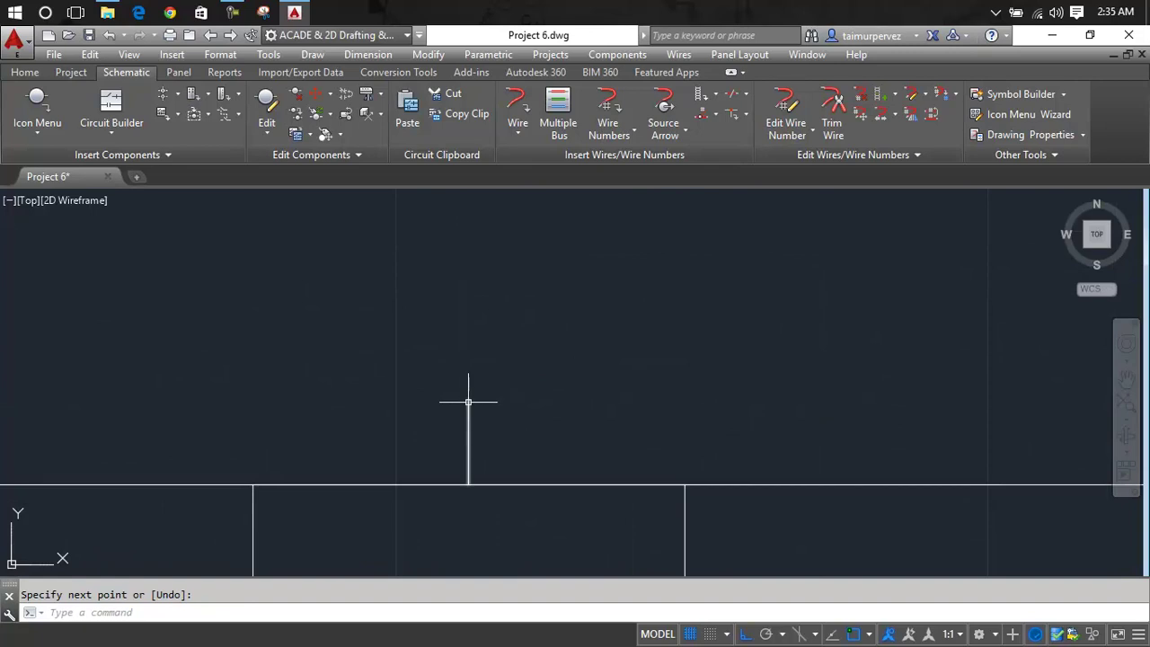
Turn on all object snap modes in the OSNAP settings.
click(869, 634)
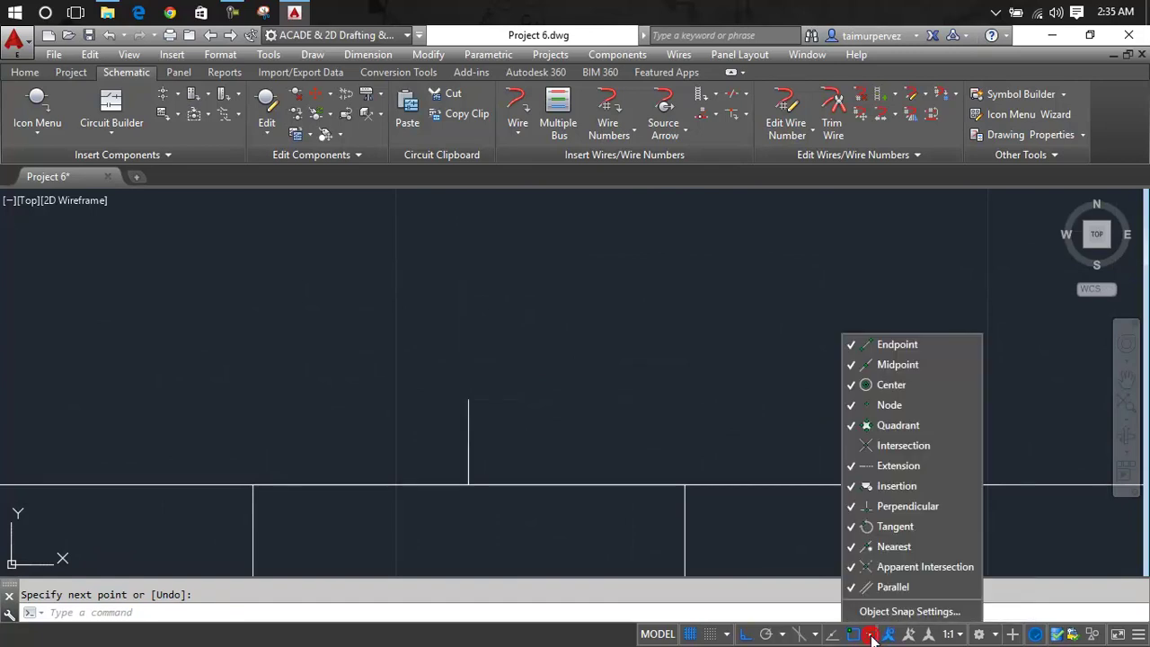
click(909, 611)
click(713, 245)
click(611, 510)
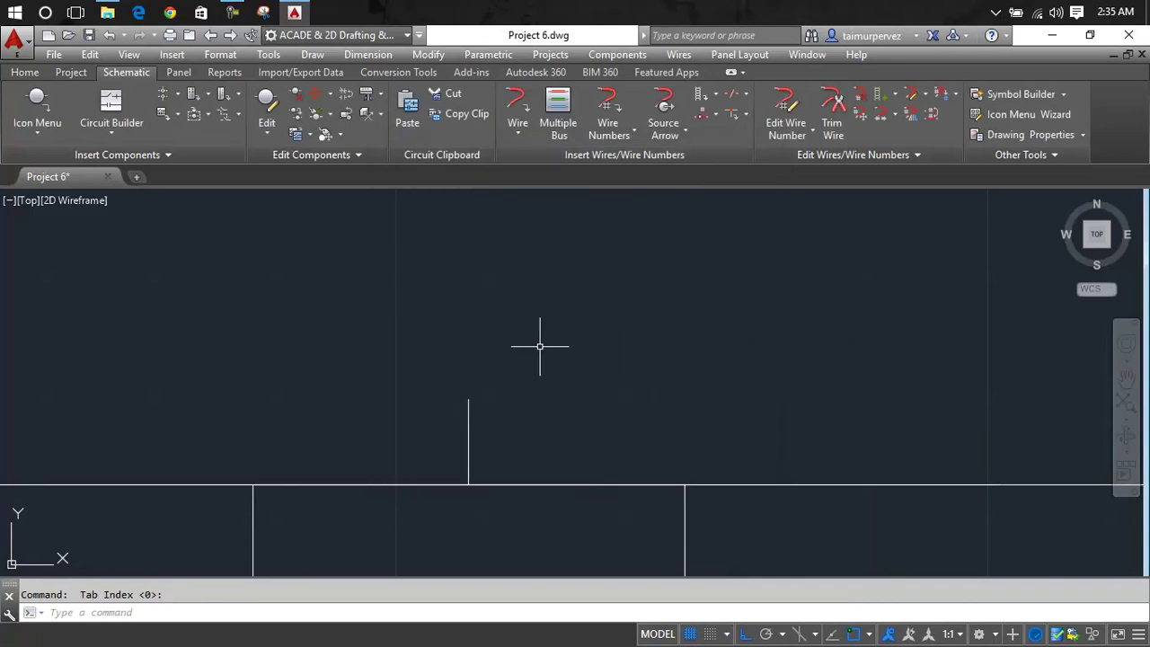
key(Escape)
text(A)
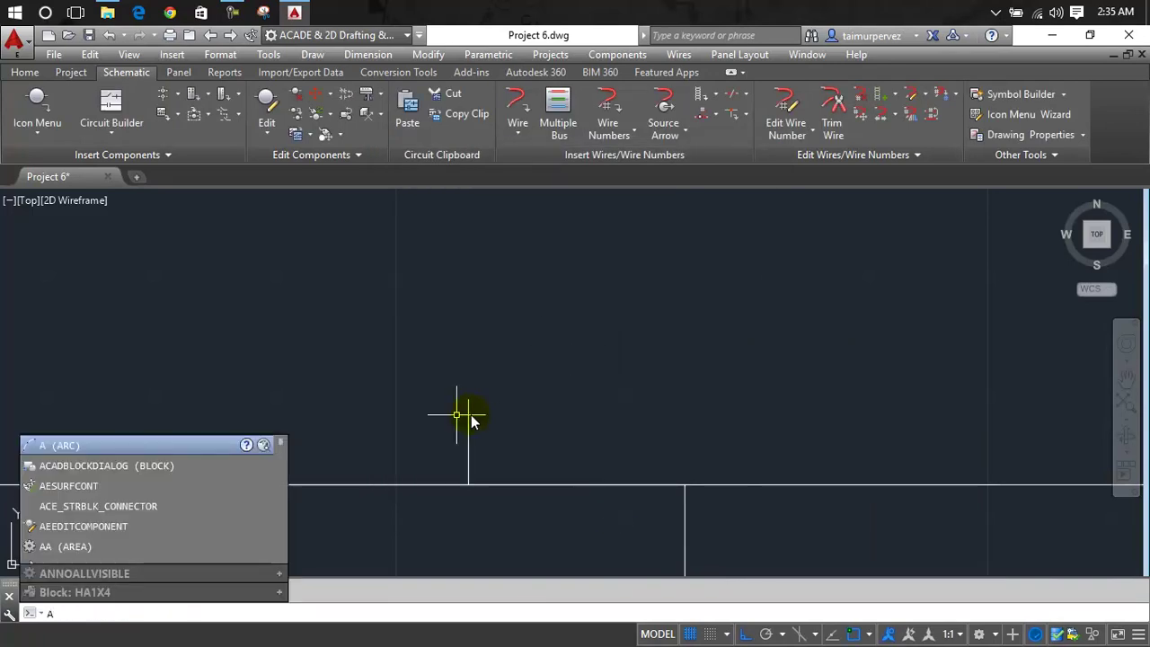
key(Escape)
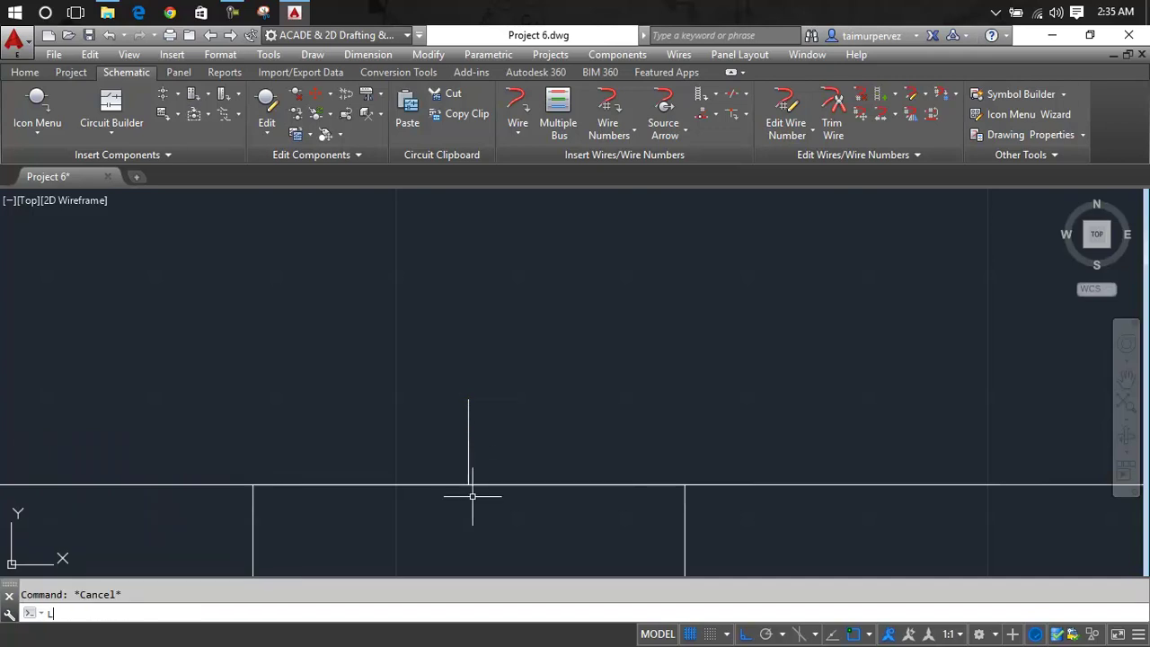
Draw a second, shorter vertical line on the wire left of the first.
key(Return)
click(468, 485)
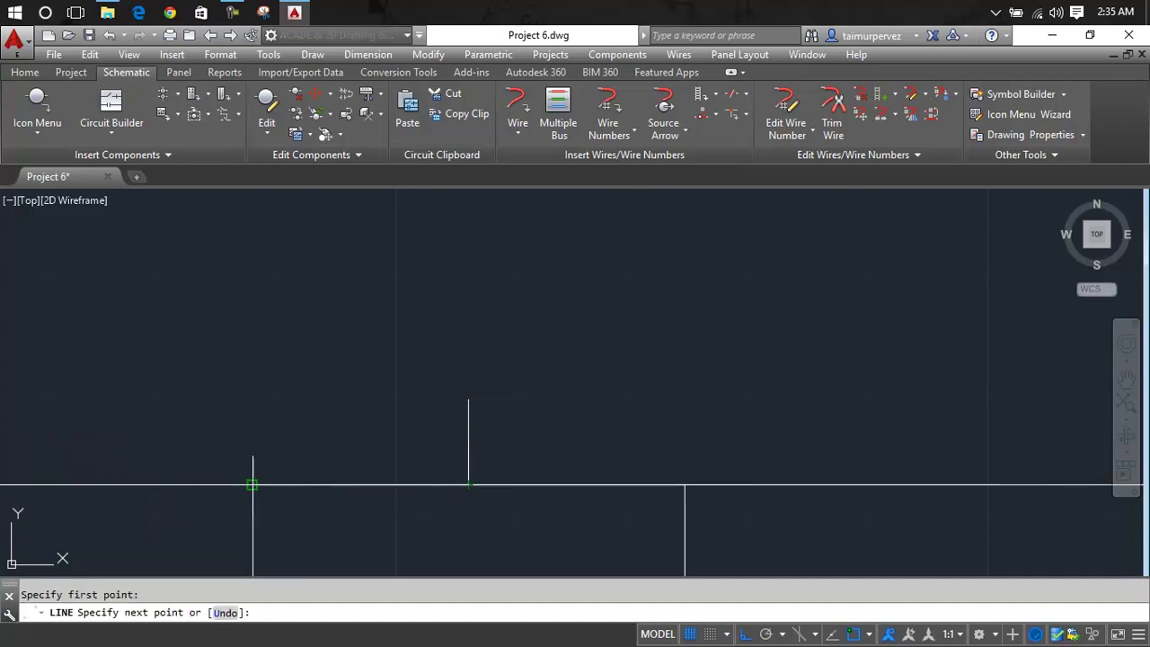
key(Escape)
key(Escape)
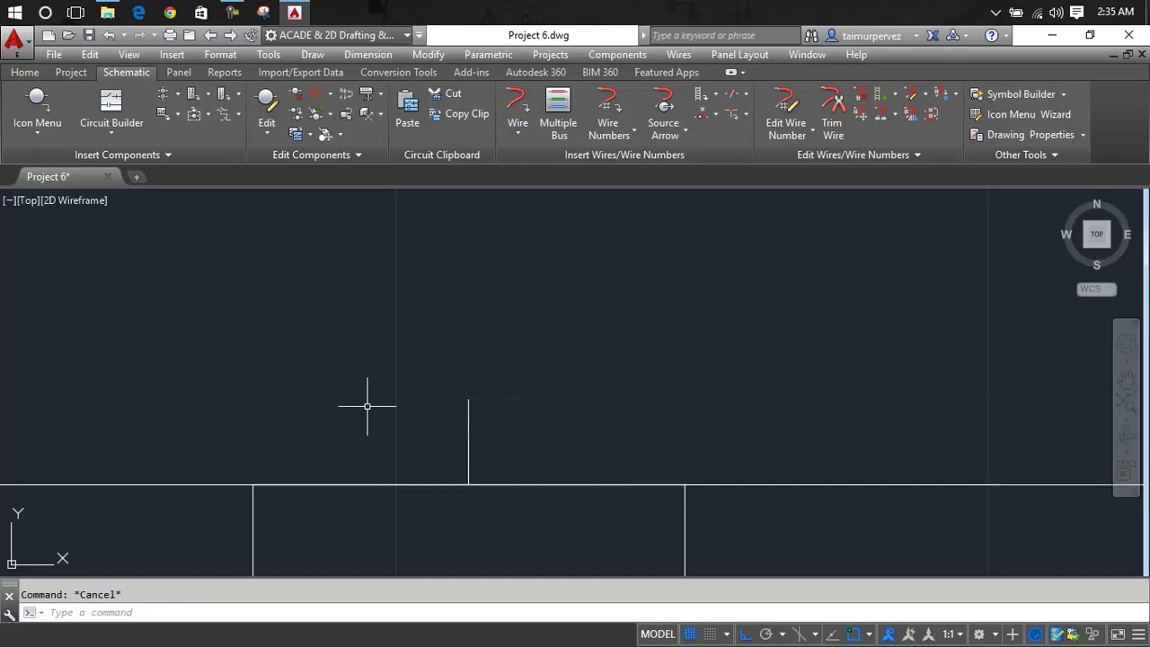
text(L)
key(Return)
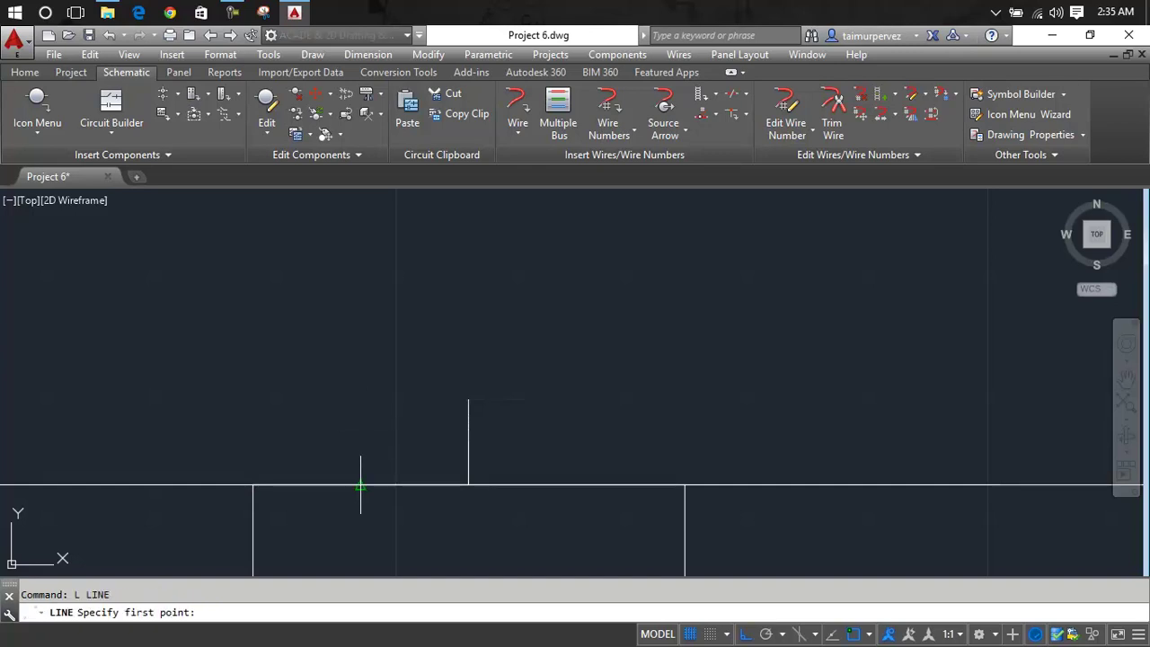
click(359, 485)
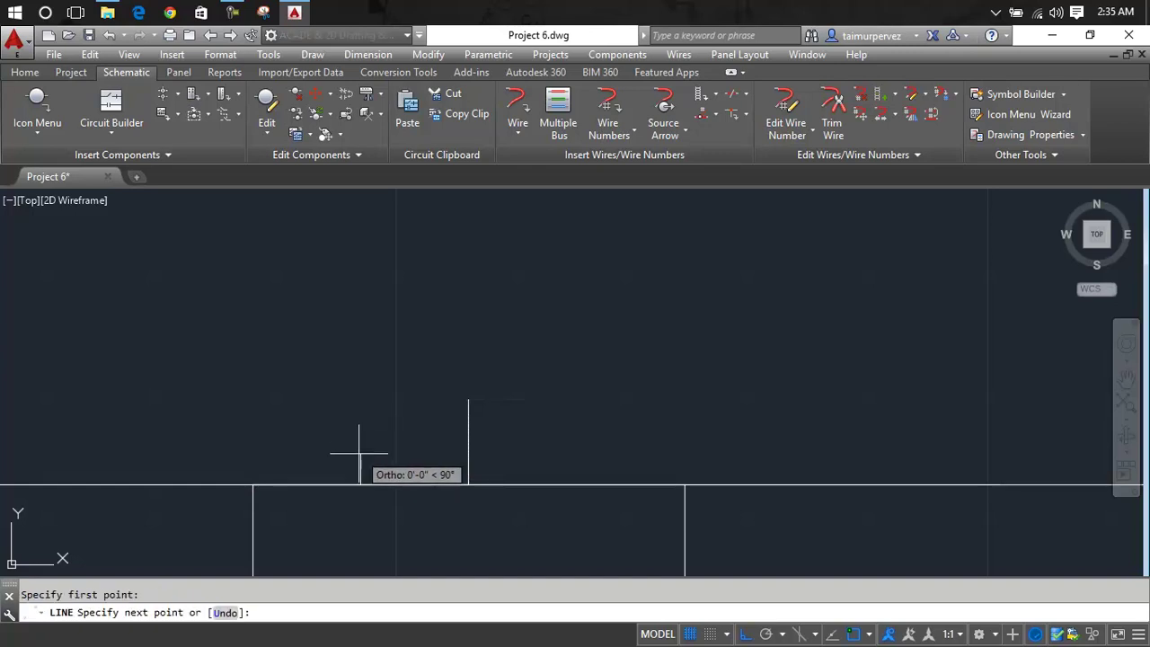
click(358, 442)
key(Escape)
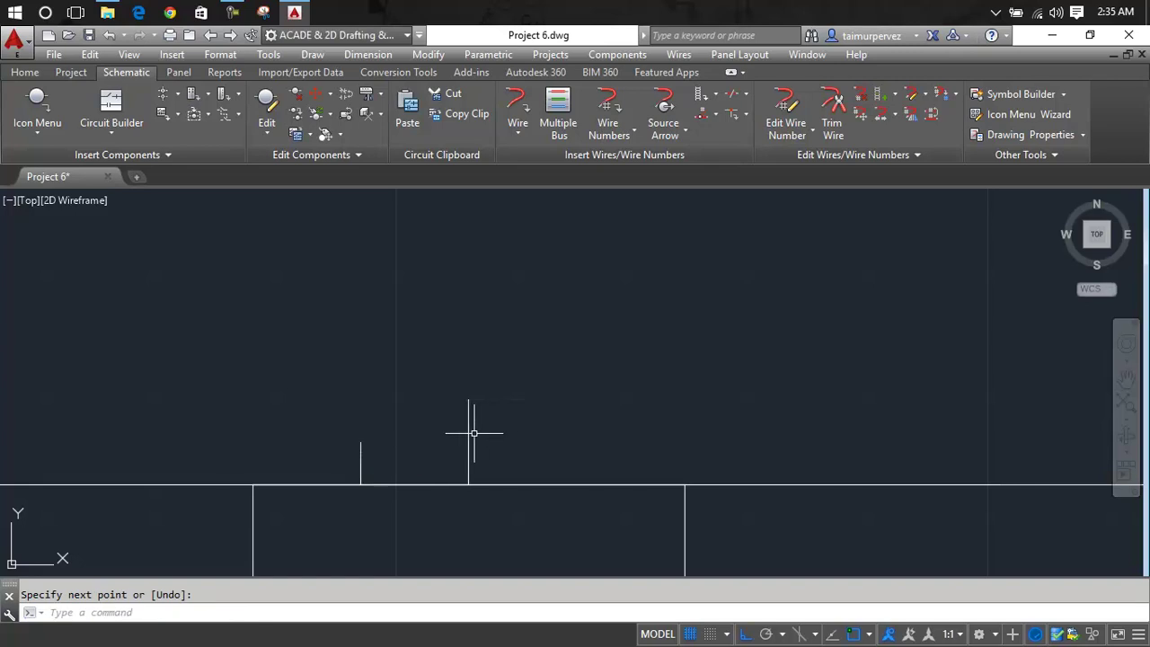
middle_drag(476, 434, 547, 411)
key(Escape)
text(A)
Draw a 3-point arc from the left junction over the short line's top to the taller line's base.
key(Return)
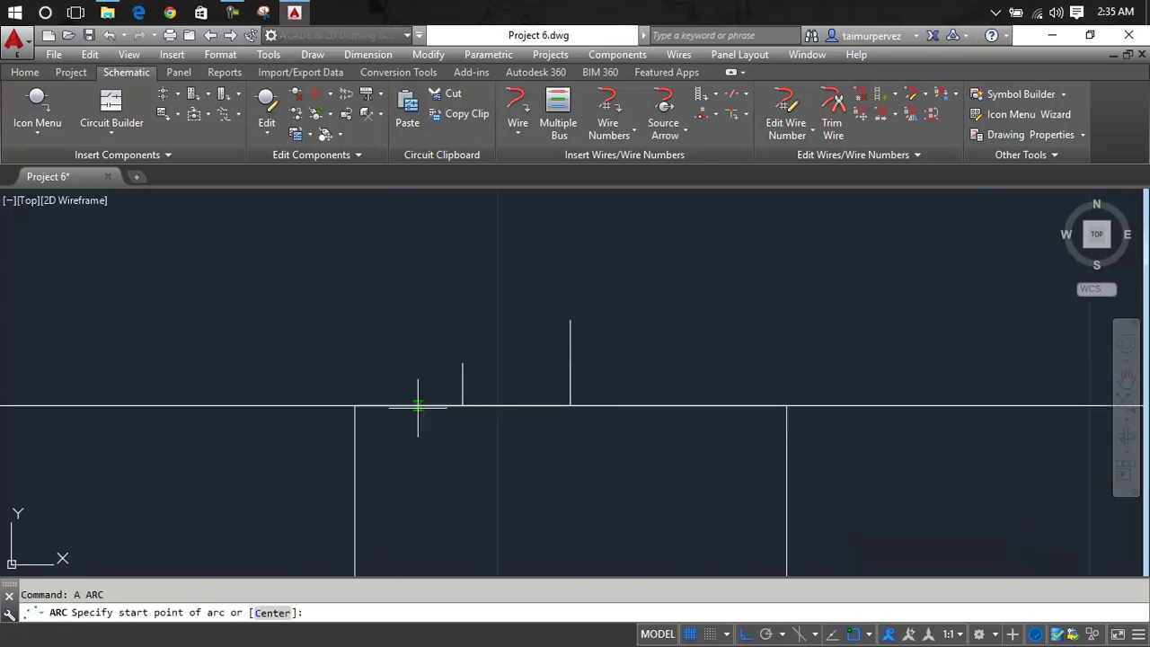
click(357, 407)
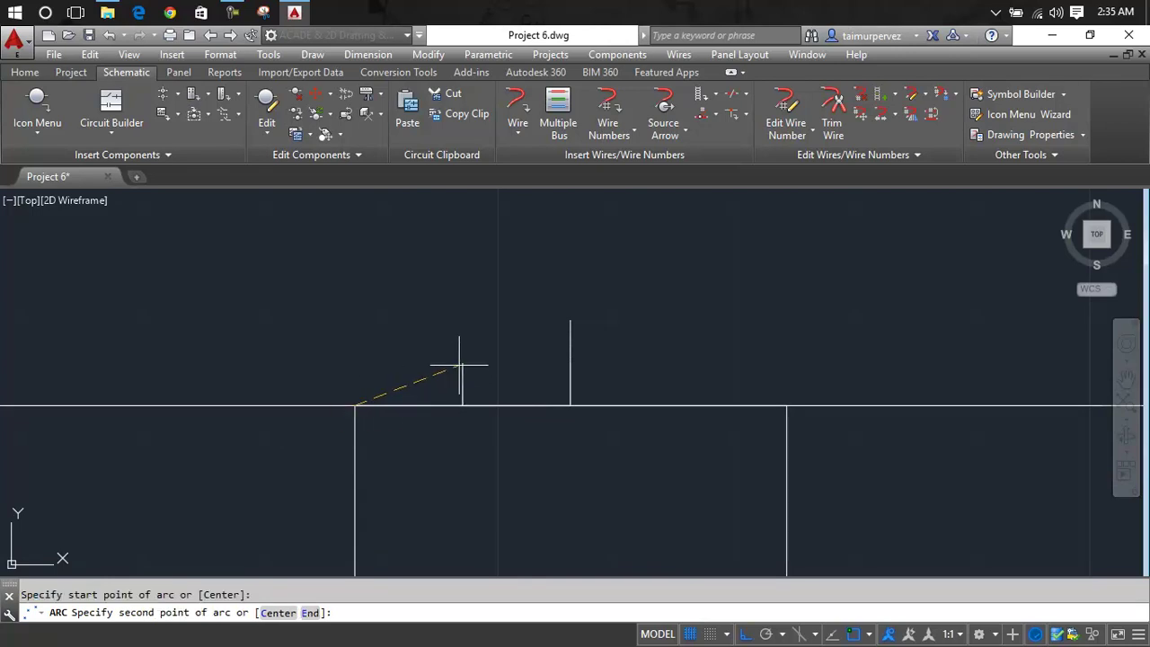
click(461, 364)
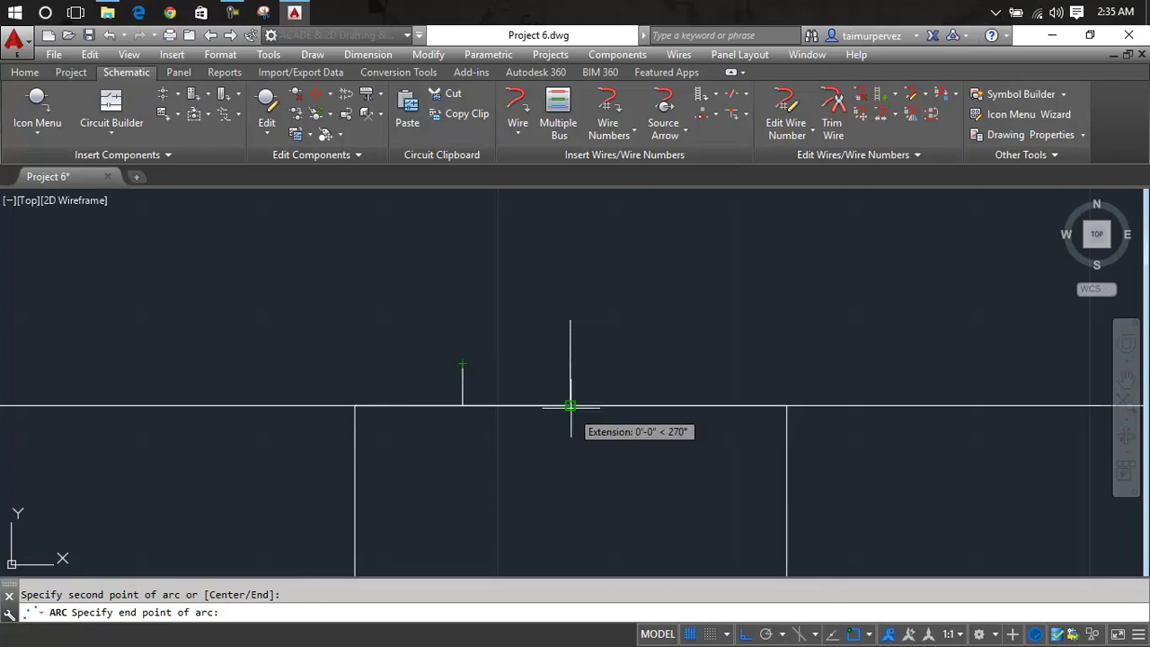
click(570, 406)
key(Escape)
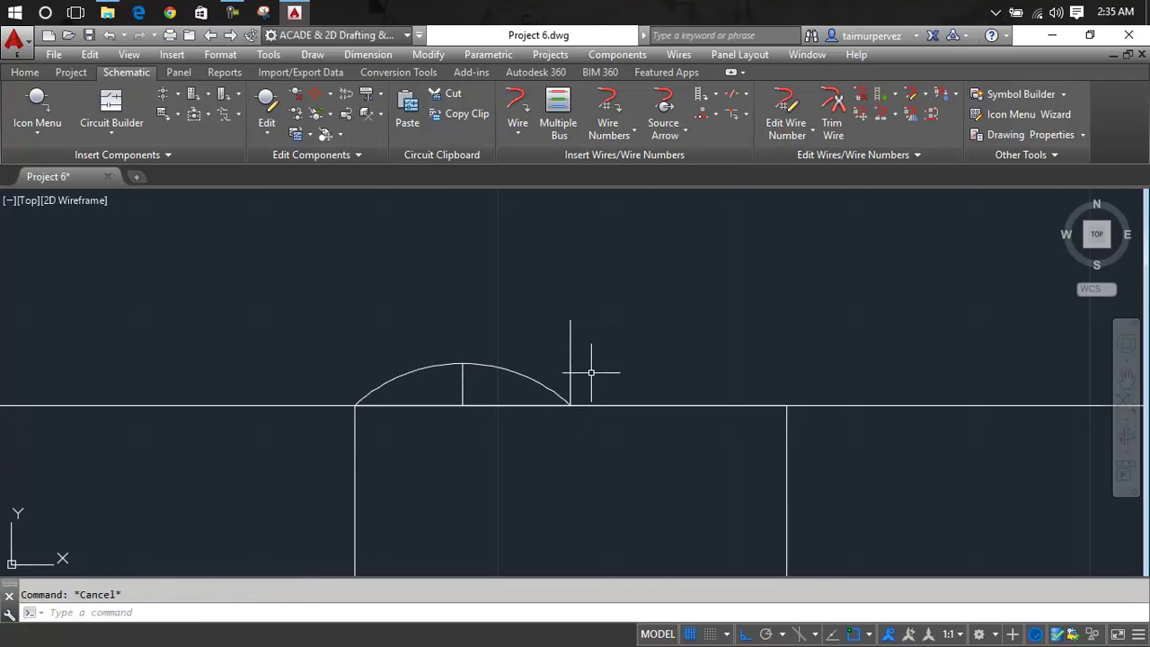
text(m)
key(Return)
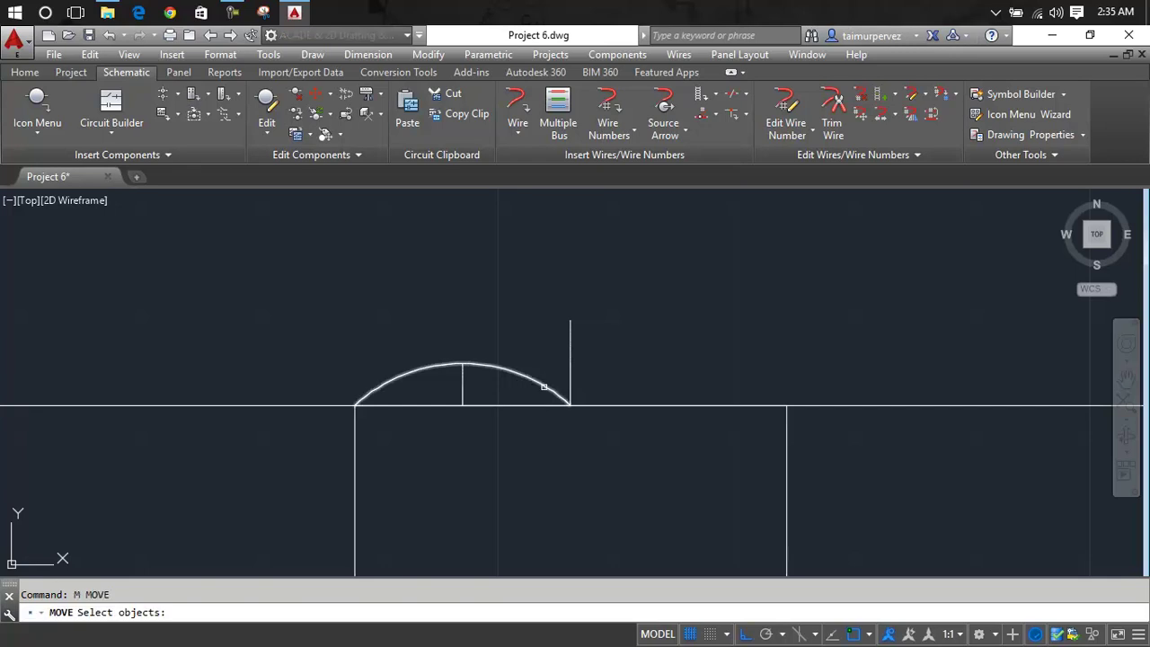
key(Escape)
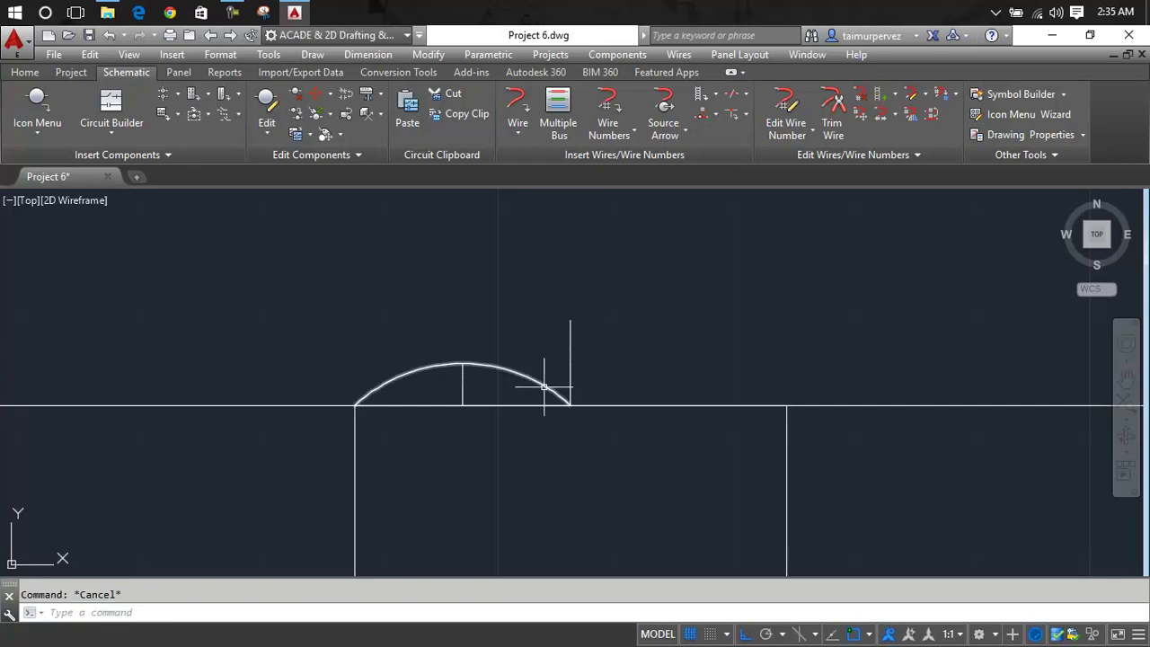
Copy the arc from its left end to the first arc's right end, forming a two-arc loop.
text(co)
key(Return)
click(544, 387)
key(Return)
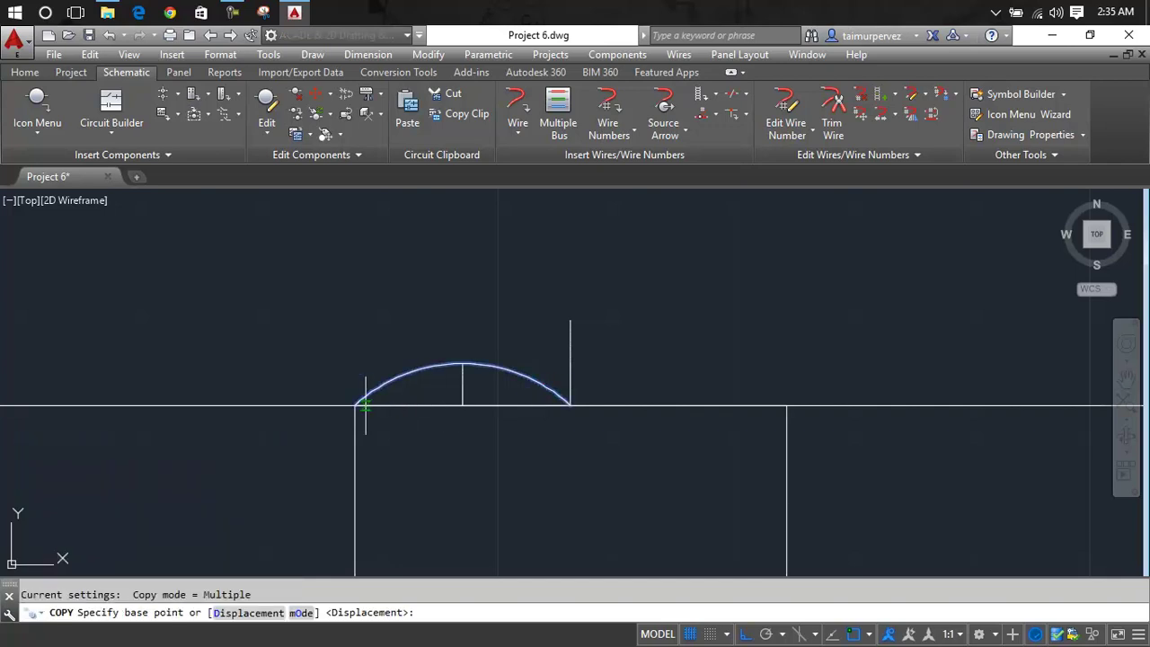
click(355, 405)
scroll(586, 388, up, 5)
mouse_move(562, 453)
middle_down()
mouse_move(536, 488)
mouse_move(483, 514)
middle_up()
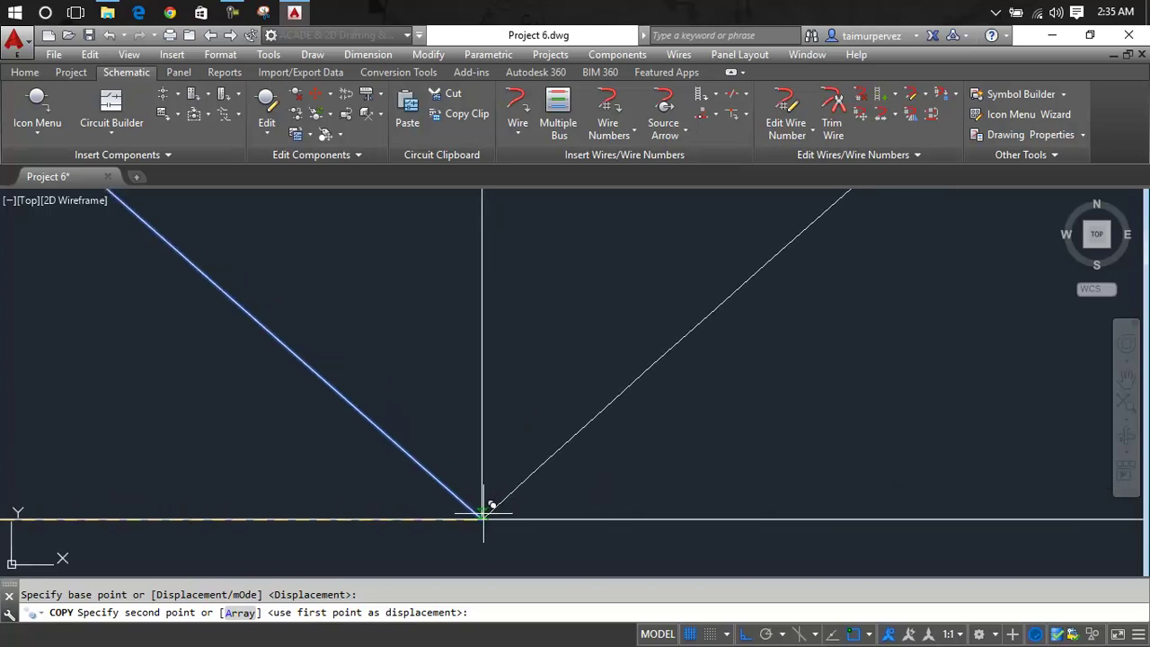
click(482, 517)
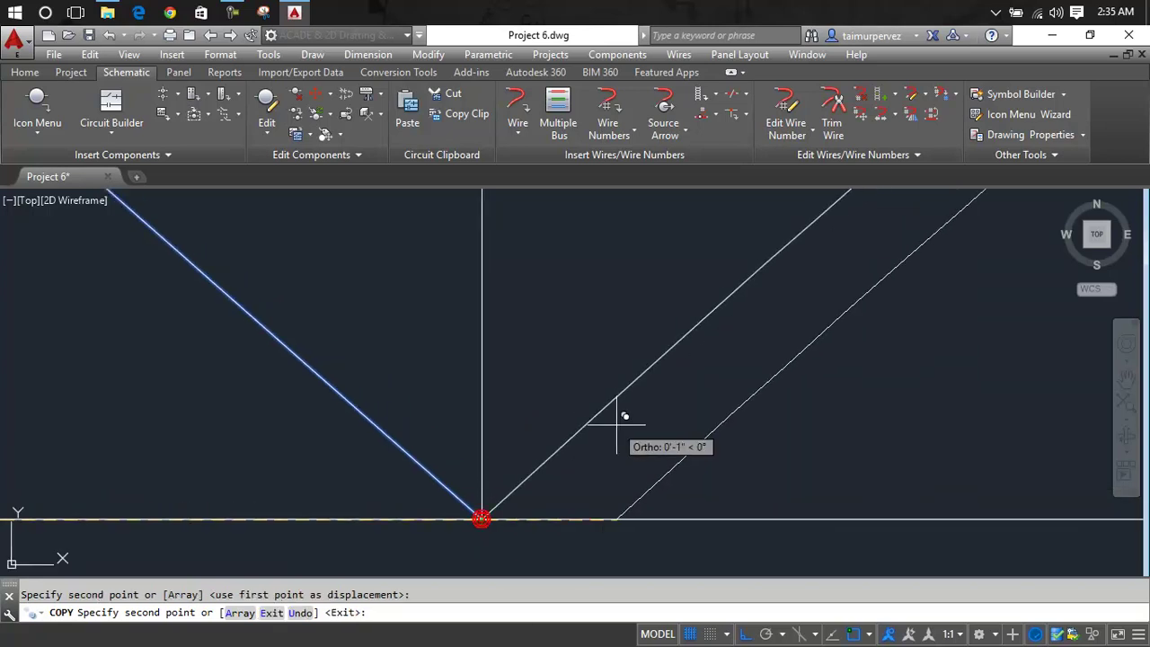
key(Escape)
scroll(538, 385, down, 2)
scroll(535, 368, down, 2)
Erase the tall and short vertical helper lines.
click(536, 347)
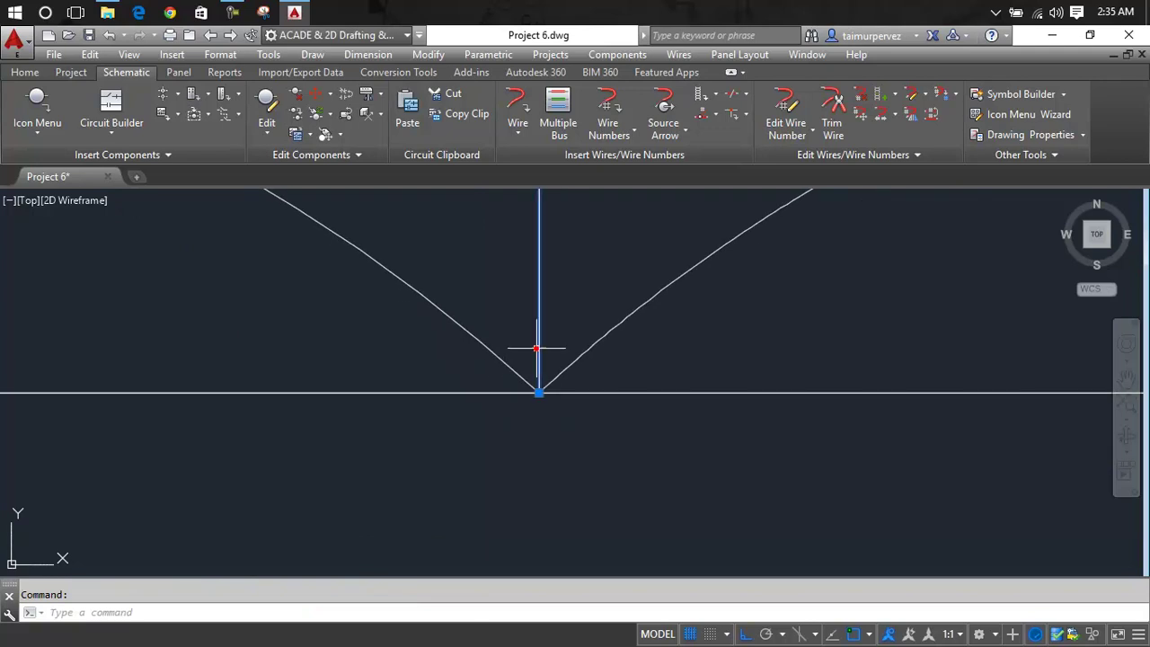
key(Delete)
scroll(536, 348, down, 2)
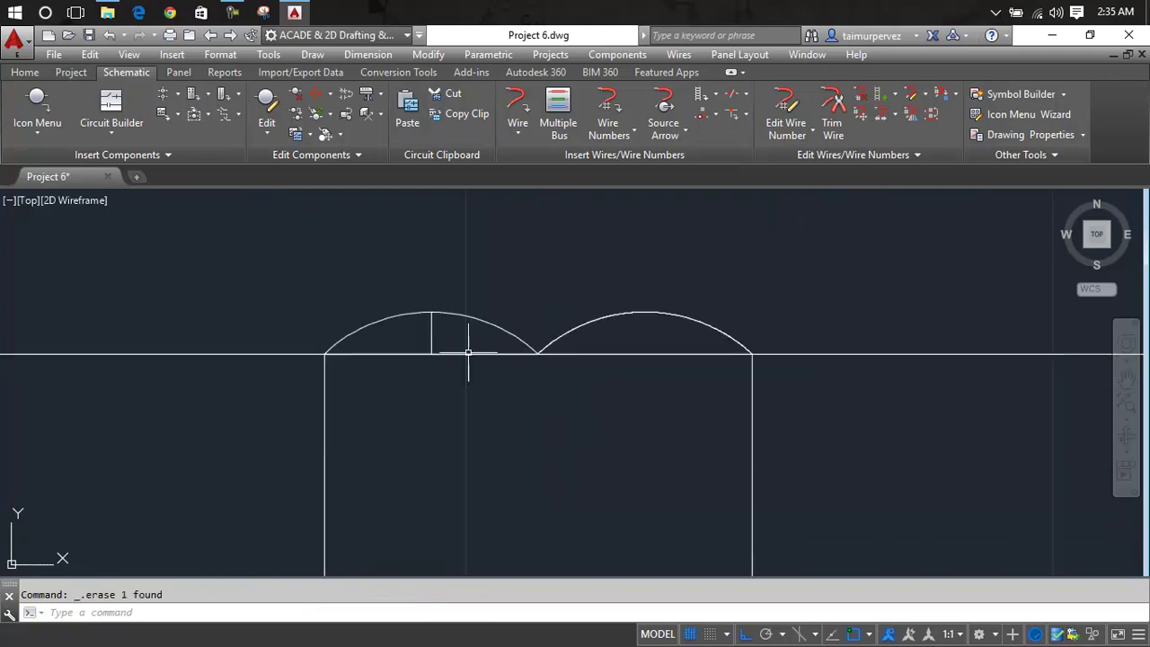
click(431, 334)
key(Delete)
scroll(432, 334, down, 3)
Pan and zoom to frame the whole circuit across both drawing frames.
middle_drag(514, 246, 483, 413)
scroll(483, 413, down, 2)
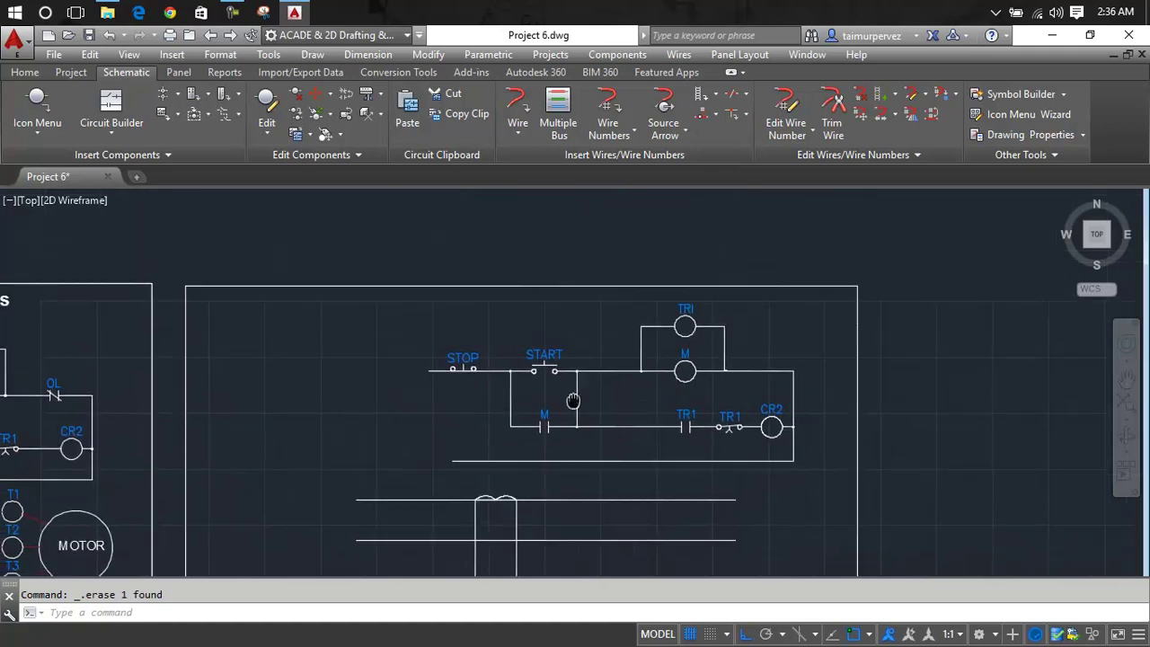
scroll(483, 413, down, 2)
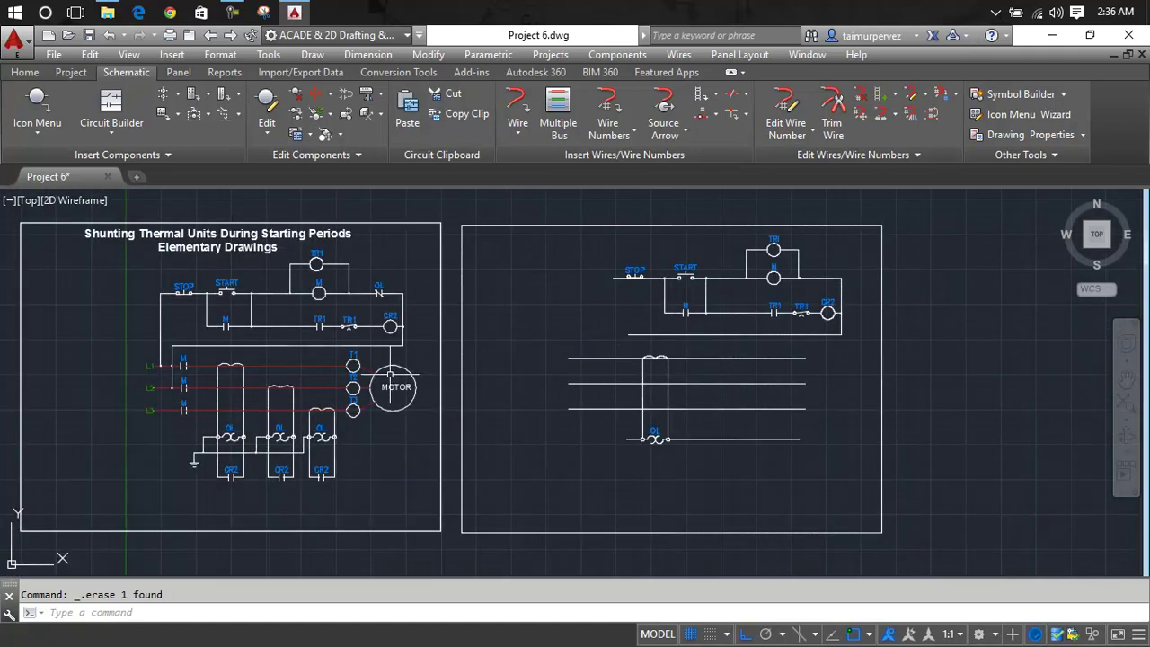
scroll(256, 378, up, 2)
scroll(240, 373, down, 2)
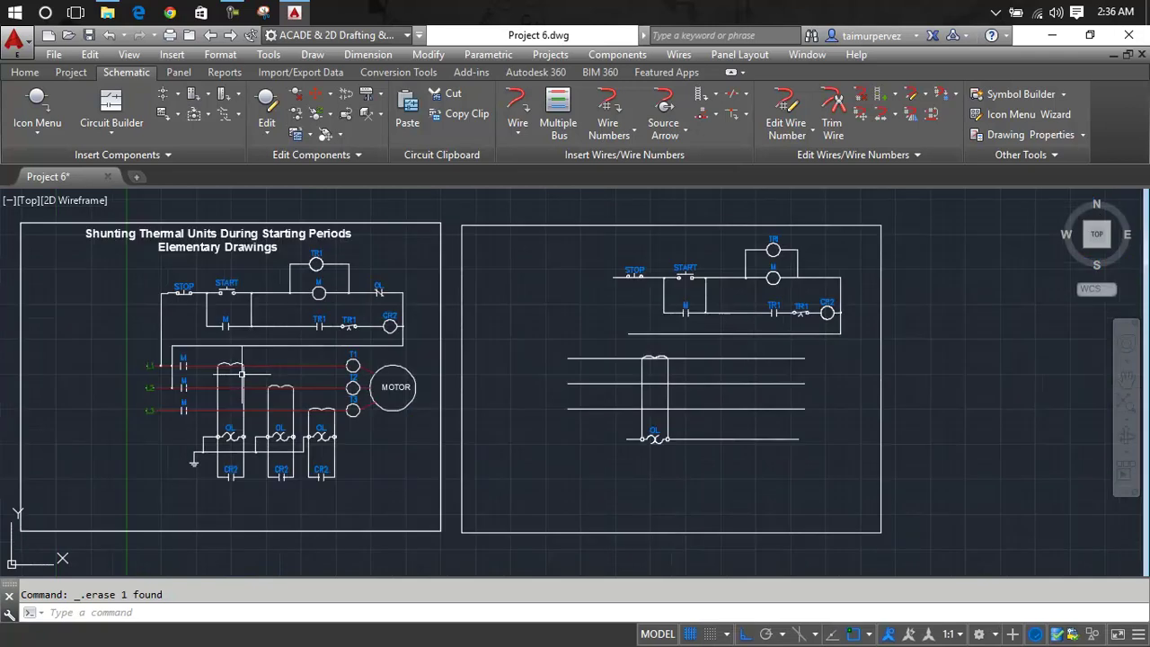
middle_drag(563, 393, 483, 392)
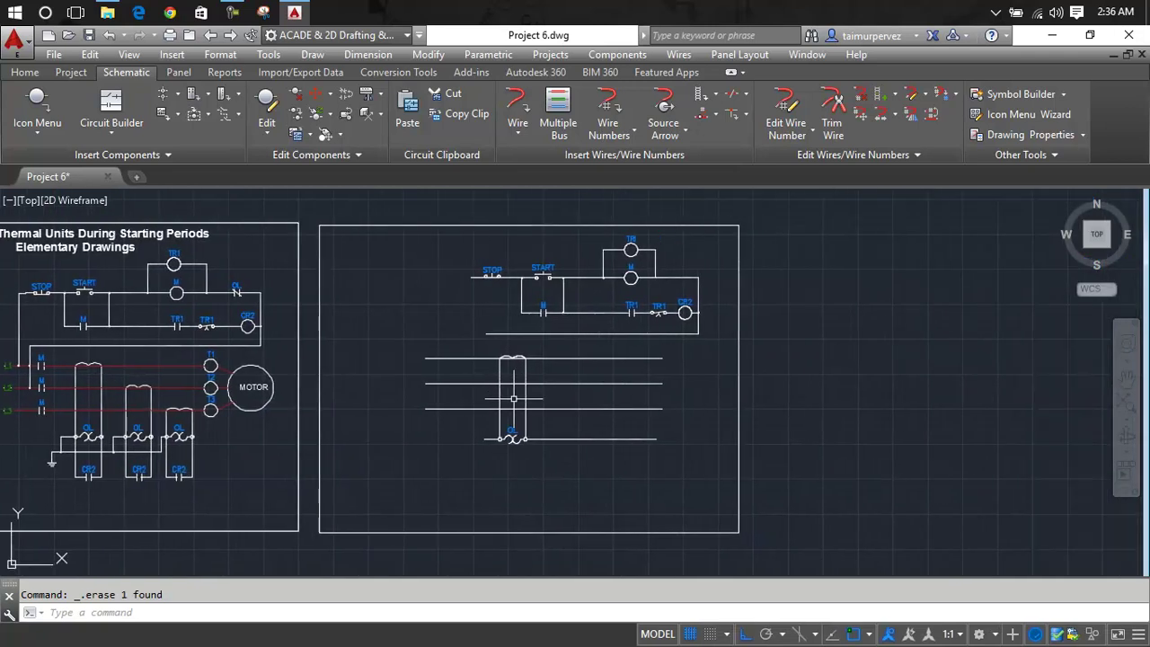
scroll(512, 399, up, 2)
scroll(513, 399, down, 2)
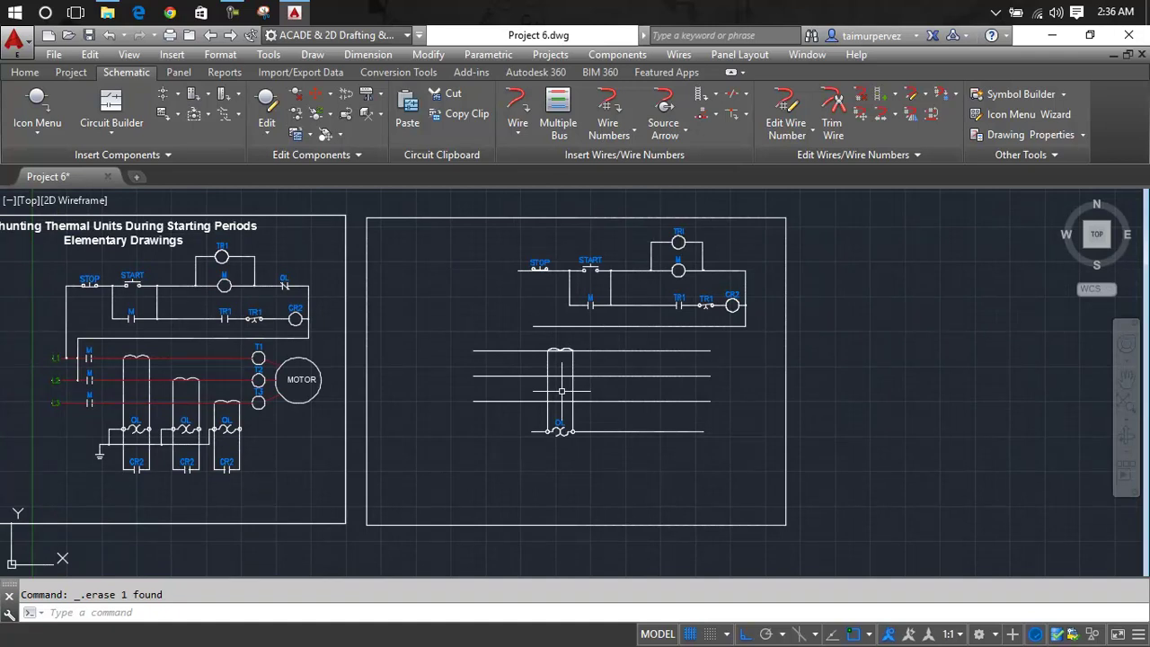
scroll(569, 390, up, 5)
Select the OL loop's right and left vertical wires and frame the loop at the OL symbol.
click(580, 374)
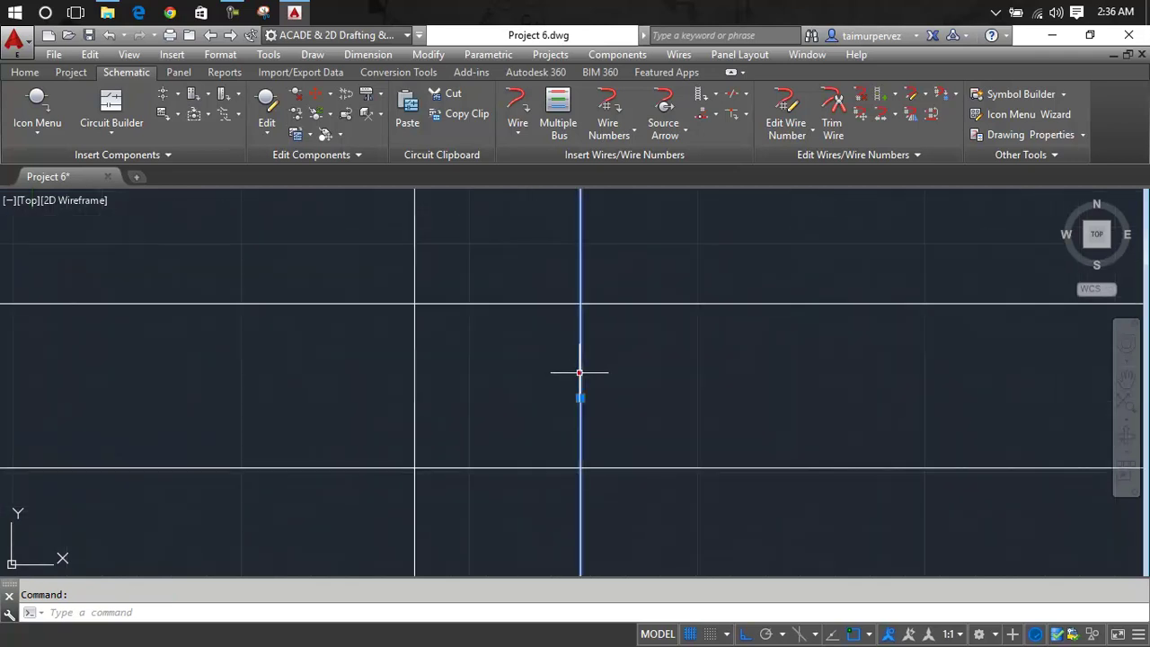
scroll(579, 371, down, 3)
click(515, 381)
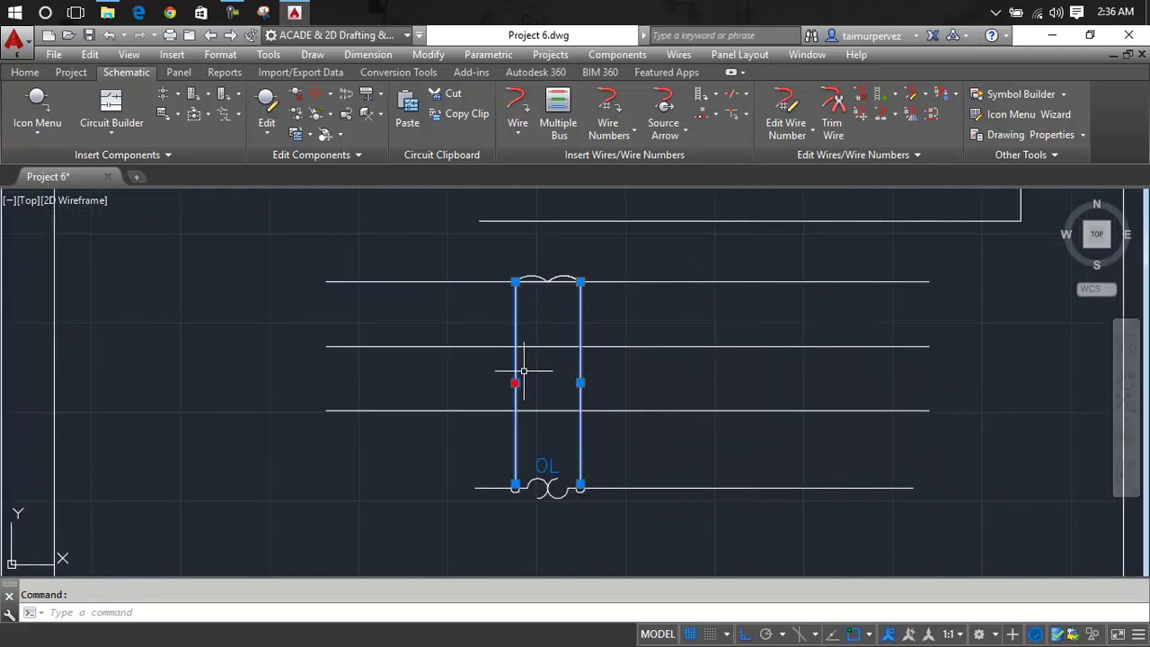
scroll(544, 242, up, 2)
scroll(544, 242, up, 2)
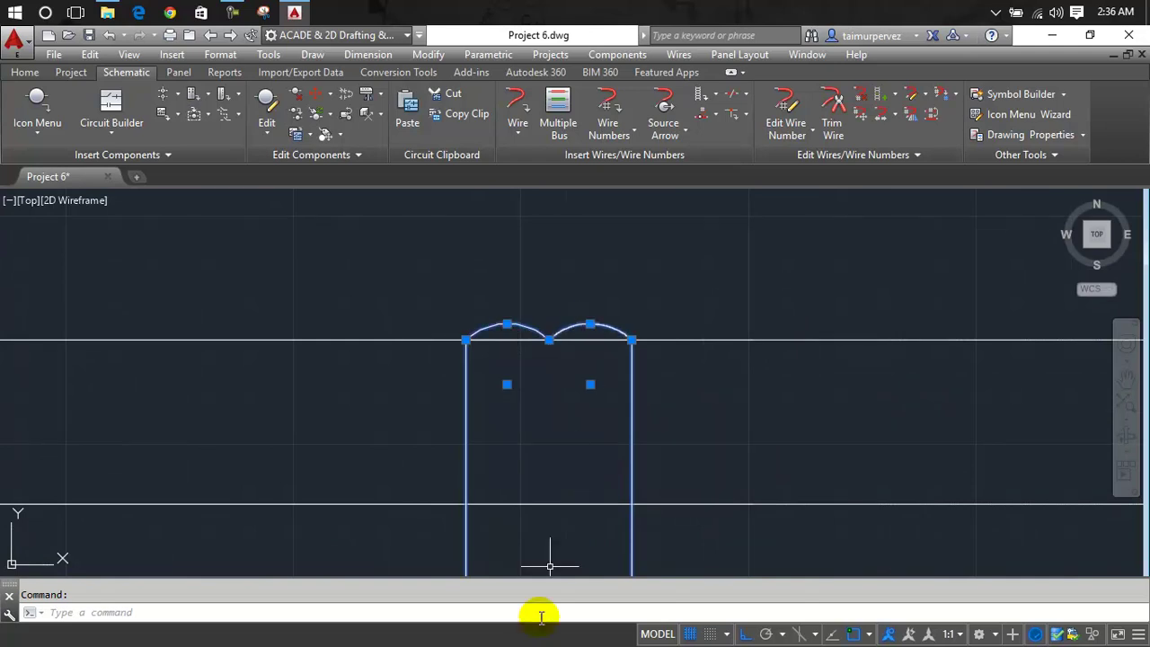
scroll(552, 548, down, 2)
middle_drag(557, 538, 573, 272)
scroll(575, 398, up, 2)
scroll(575, 398, down, 2)
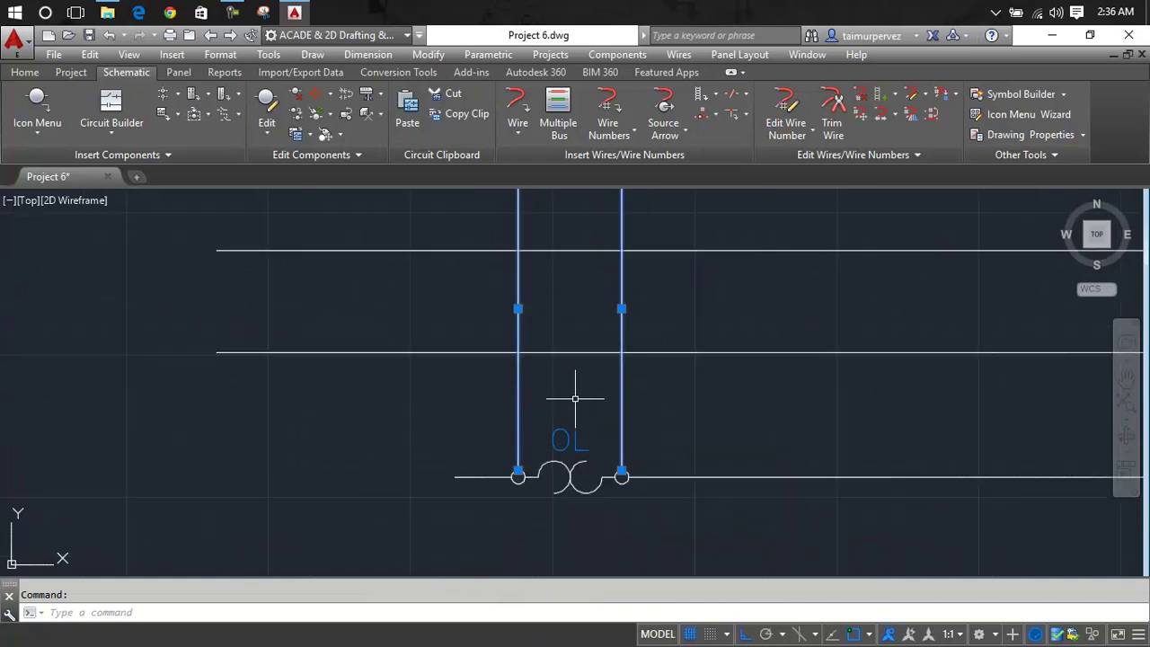
scroll(575, 398, down, 2)
middle_drag(575, 398, 500, 419)
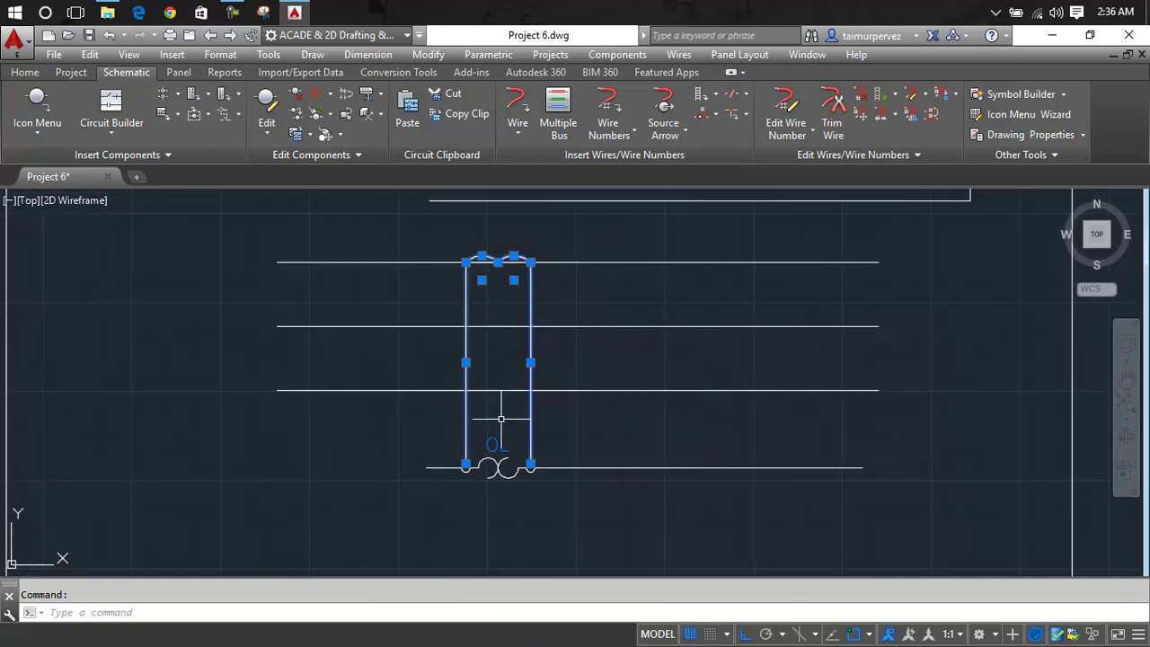
Start copying the heater loop with its top-right corner as the base point.
text(cp)
key(Return)
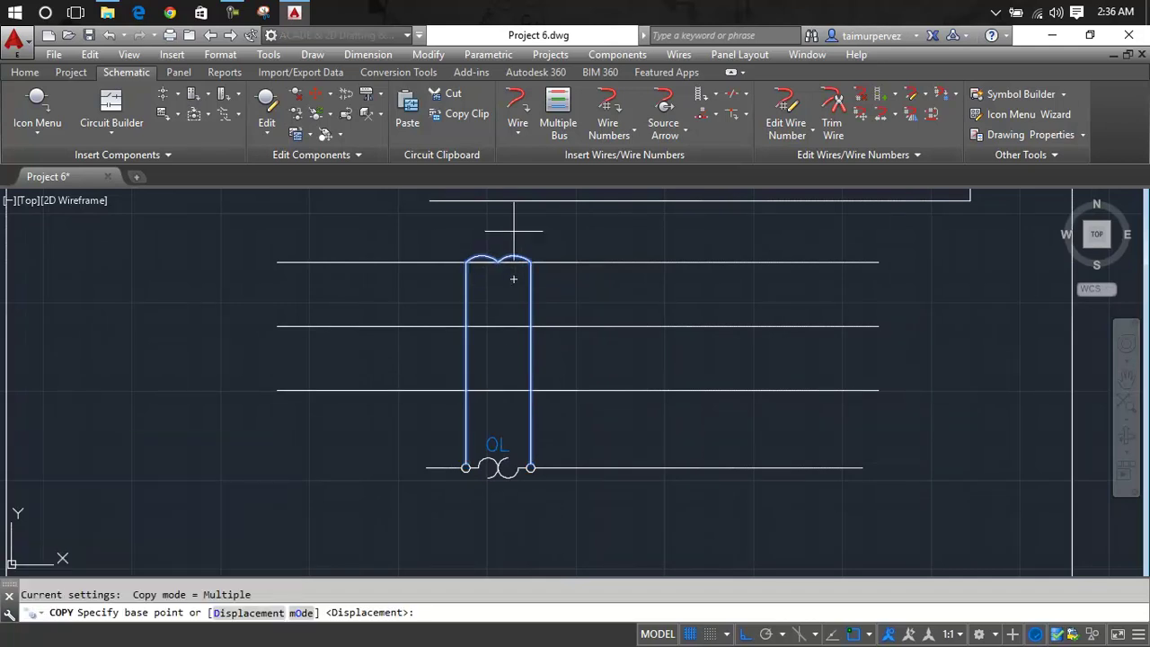
scroll(529, 270, up, 4)
scroll(529, 270, up, 2)
middle_drag(544, 227, 553, 389)
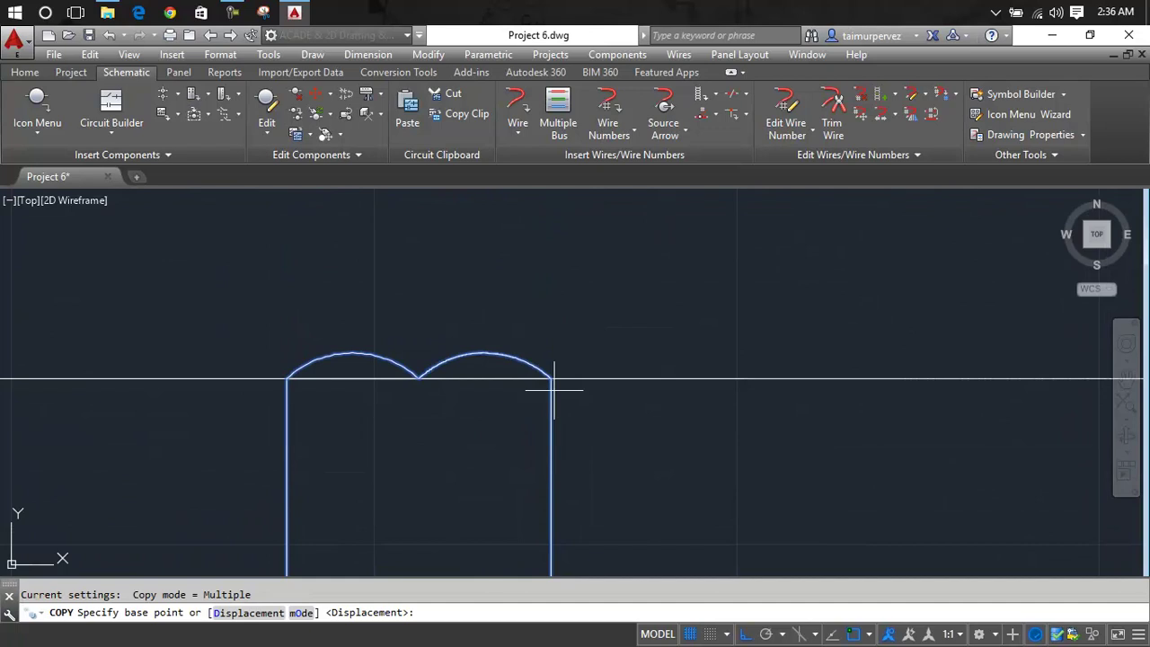
click(550, 378)
Place two copies of the heater loop further to the right.
scroll(841, 380, down, 4)
middle_drag(868, 380, 395, 364)
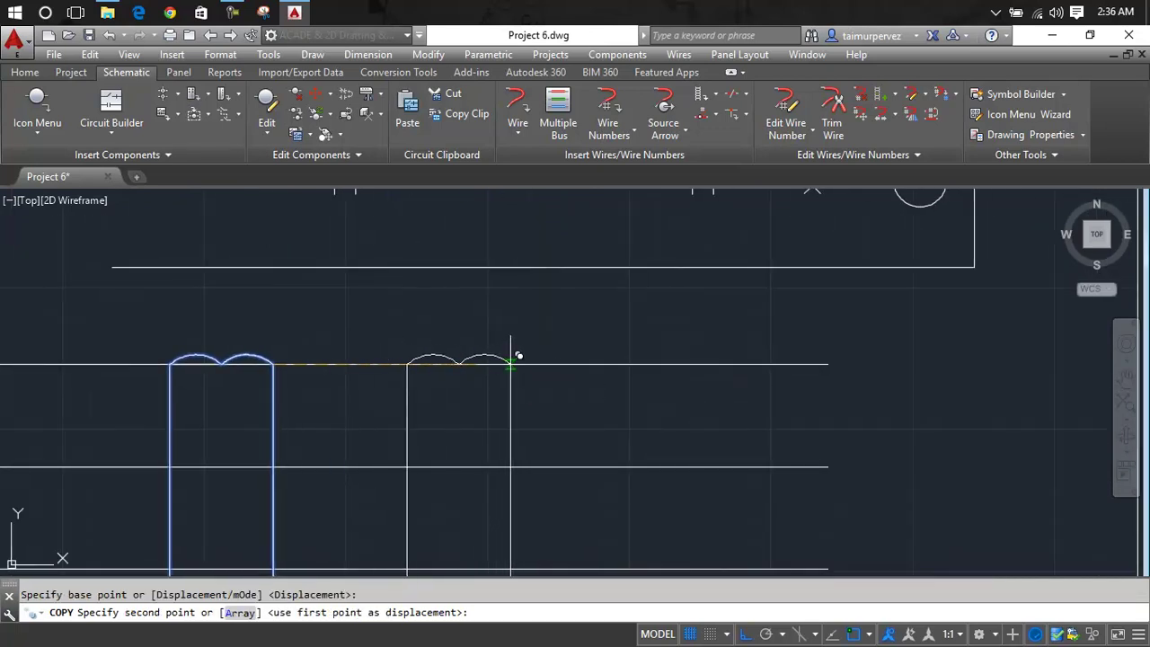
click(510, 364)
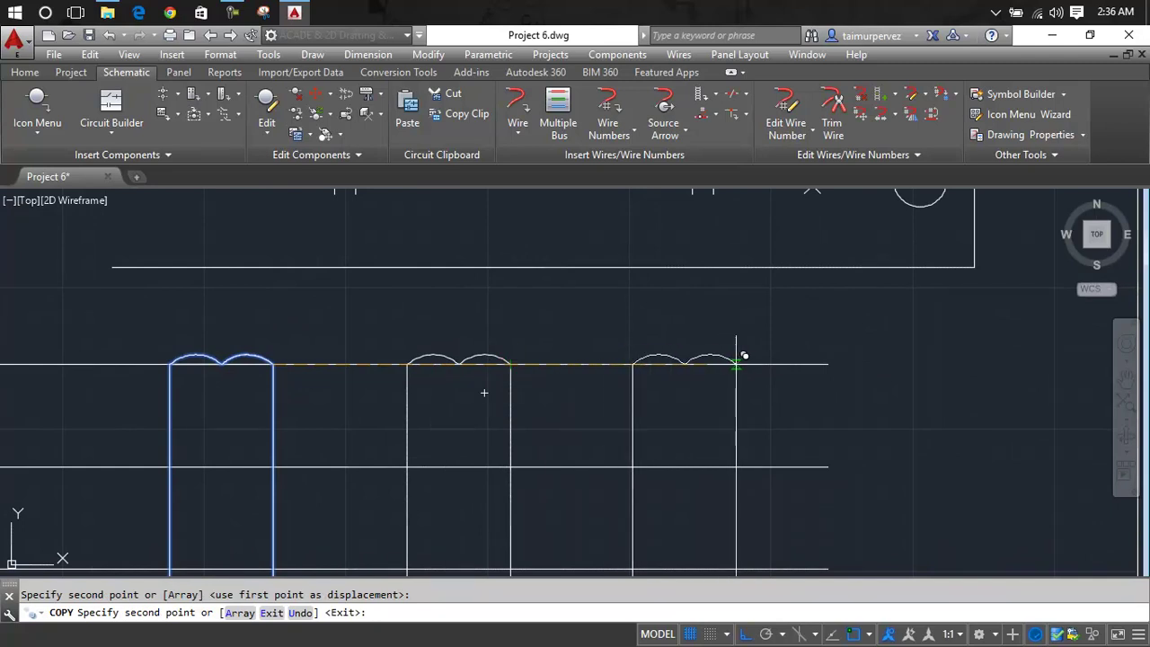
click(735, 363)
scroll(416, 376, down, 3)
scroll(416, 377, down, 2)
middle_drag(416, 375, 524, 343)
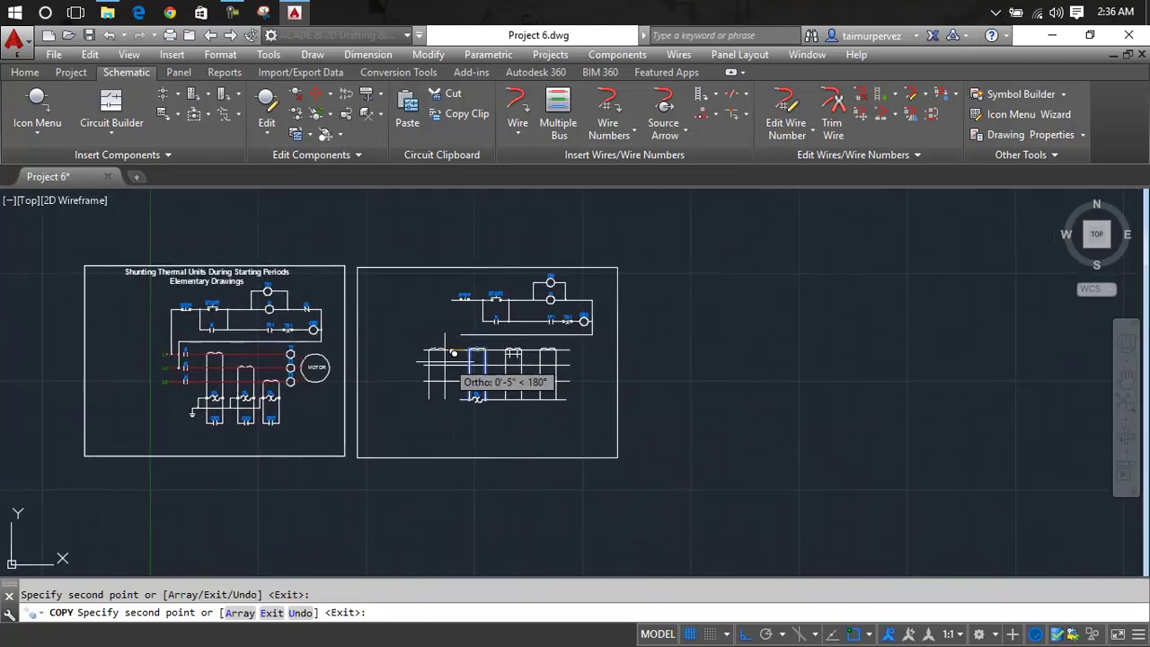
key(Escape)
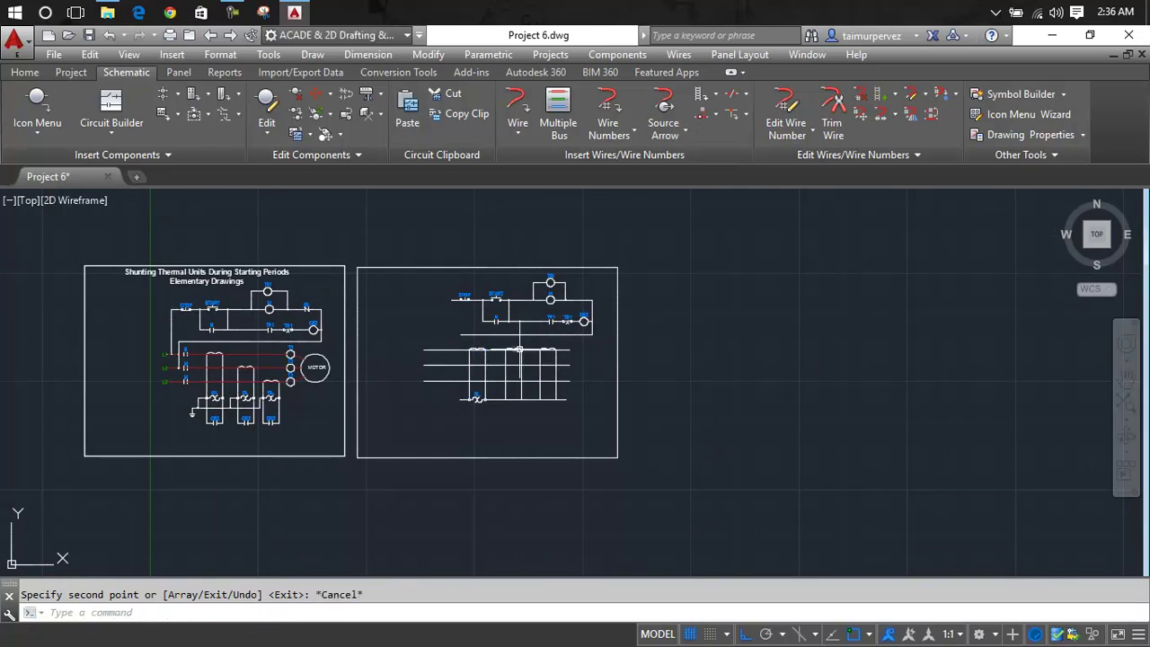
Copy the middle loop's arc pair, using its right endpoint as the base point.
scroll(519, 348, up, 3)
scroll(518, 348, down, 3)
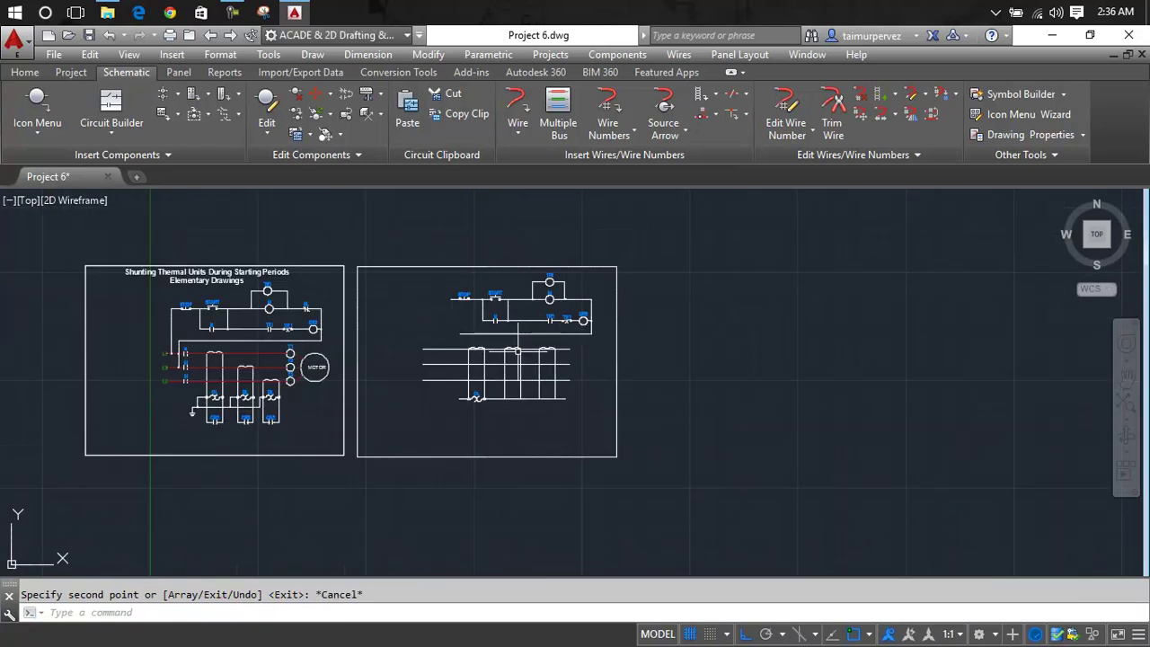
scroll(511, 349, up, 5)
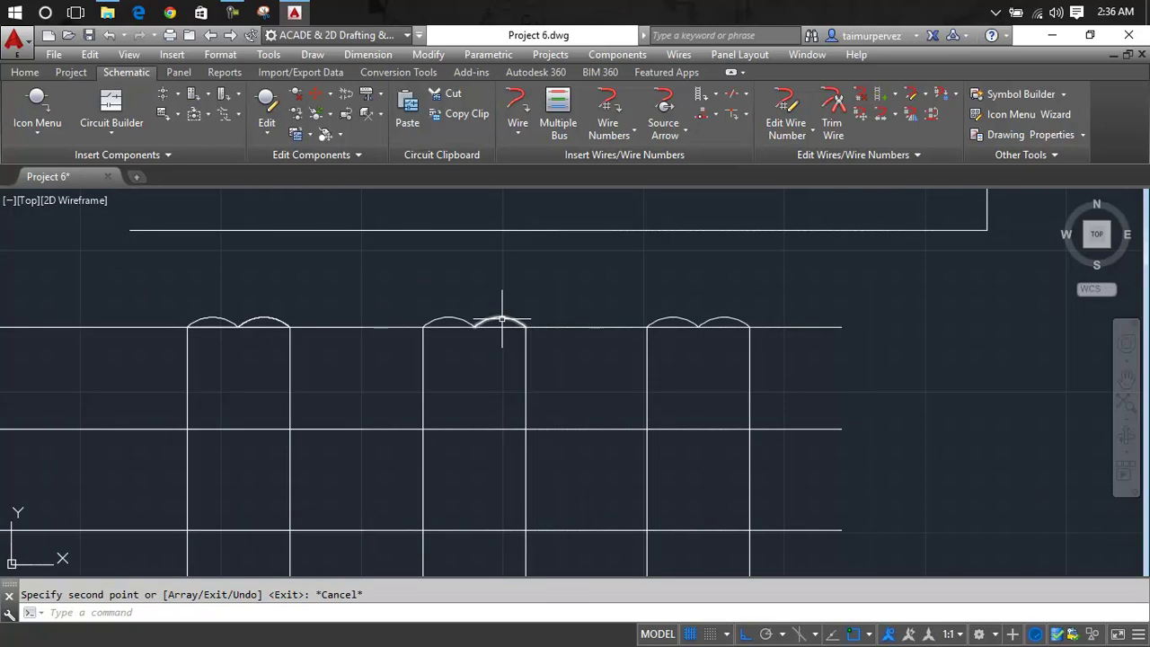
scroll(501, 319, up, 4)
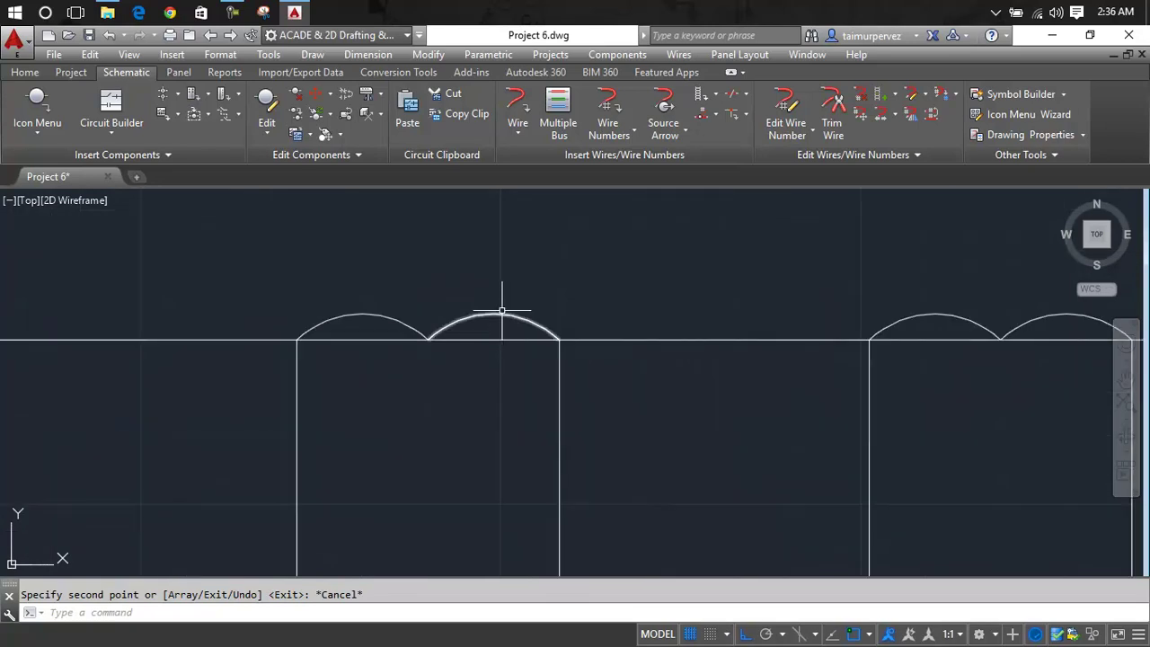
click(501, 311)
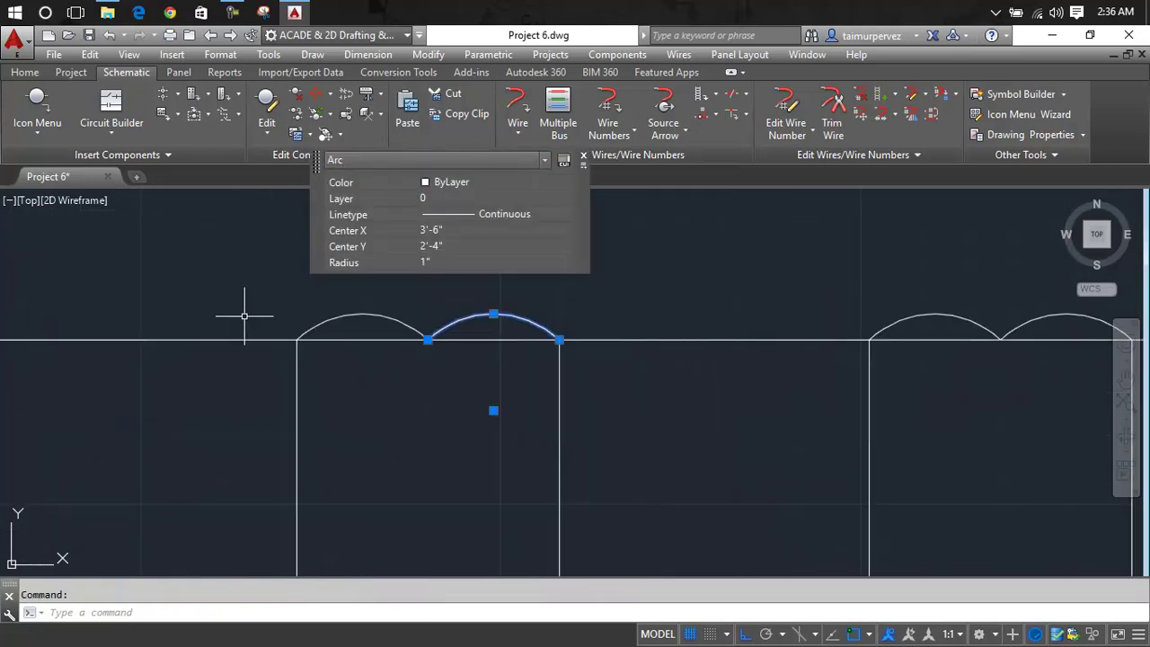
click(584, 159)
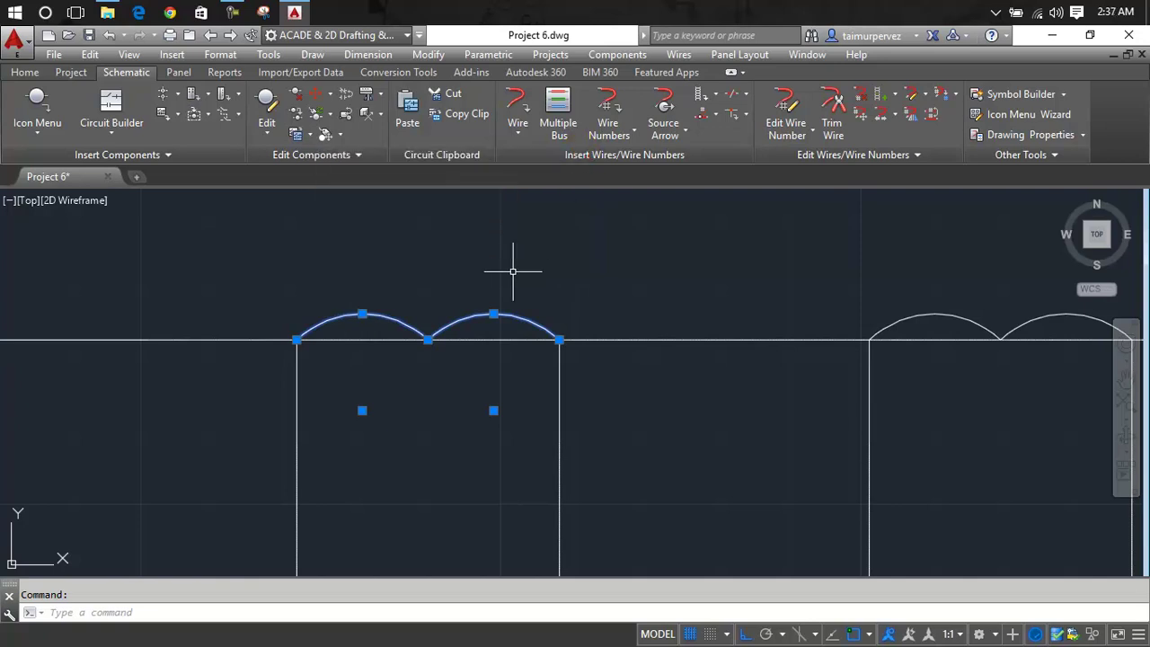
text(CP)
key(Return)
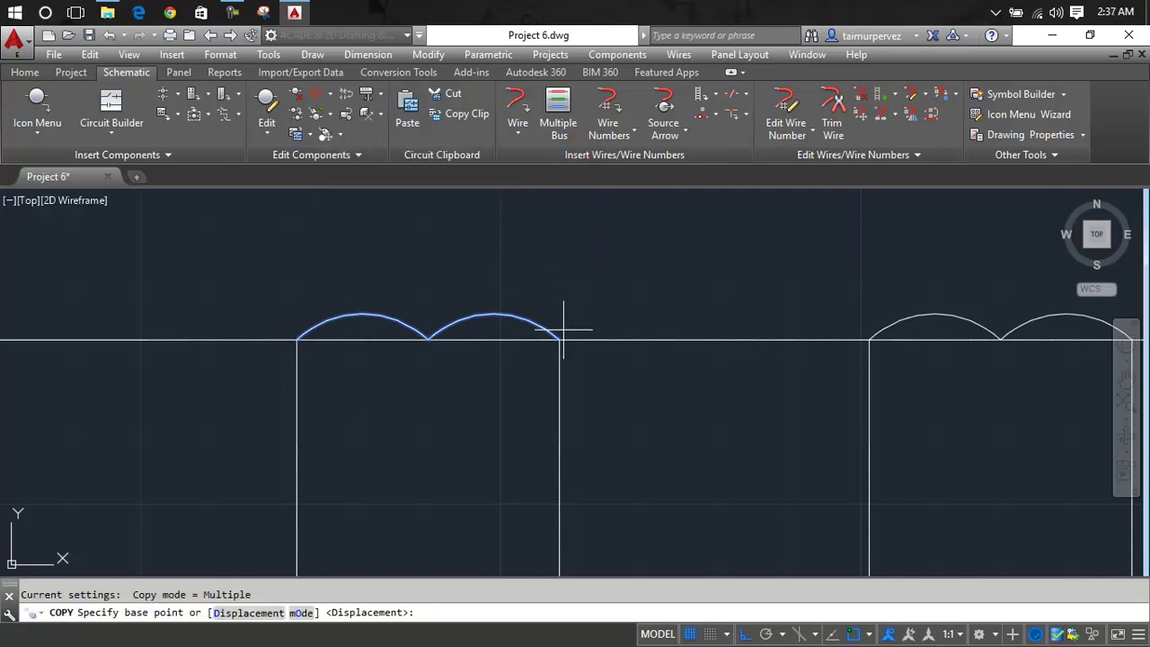
scroll(563, 330, up, 5)
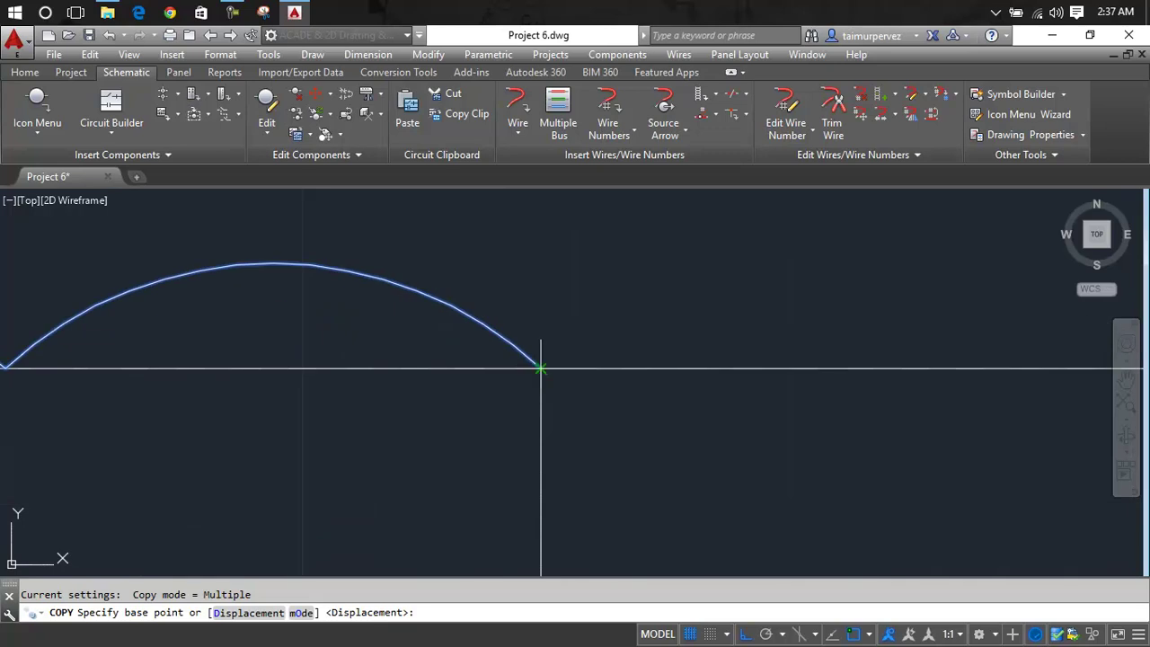
click(540, 367)
Place arc-pair copies on the second and third lines.
scroll(539, 367, down, 5)
scroll(553, 395, up, 7)
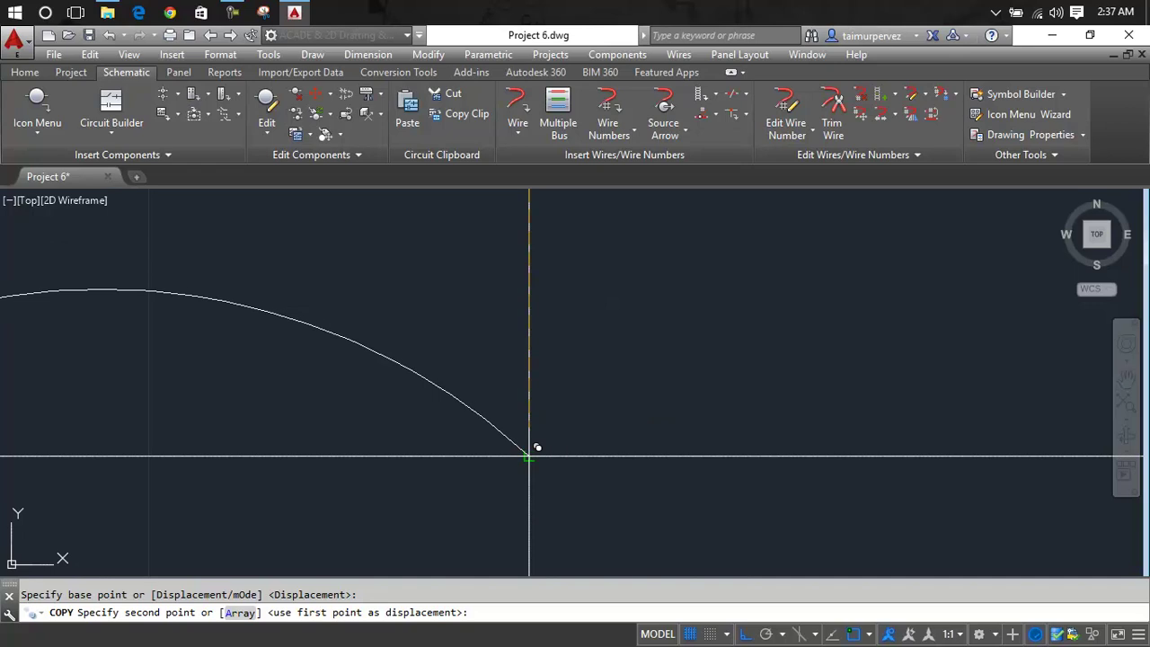
click(536, 447)
scroll(530, 454, down, 5)
scroll(741, 346, up, 5)
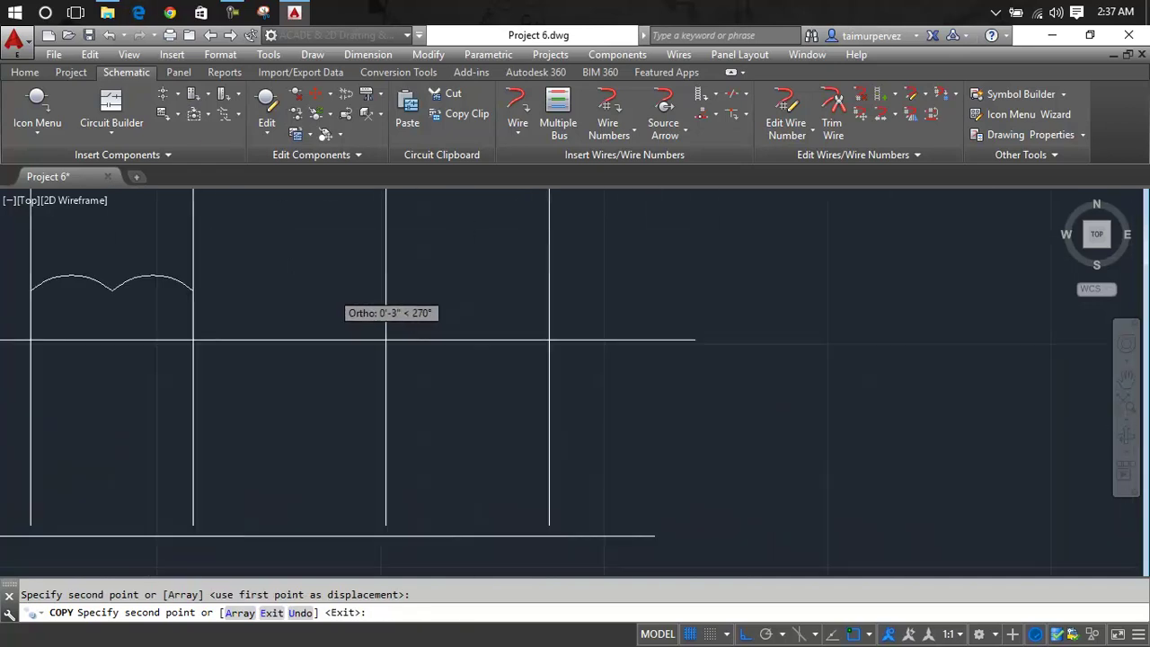
scroll(419, 367, down, 5)
scroll(390, 305, up, 5)
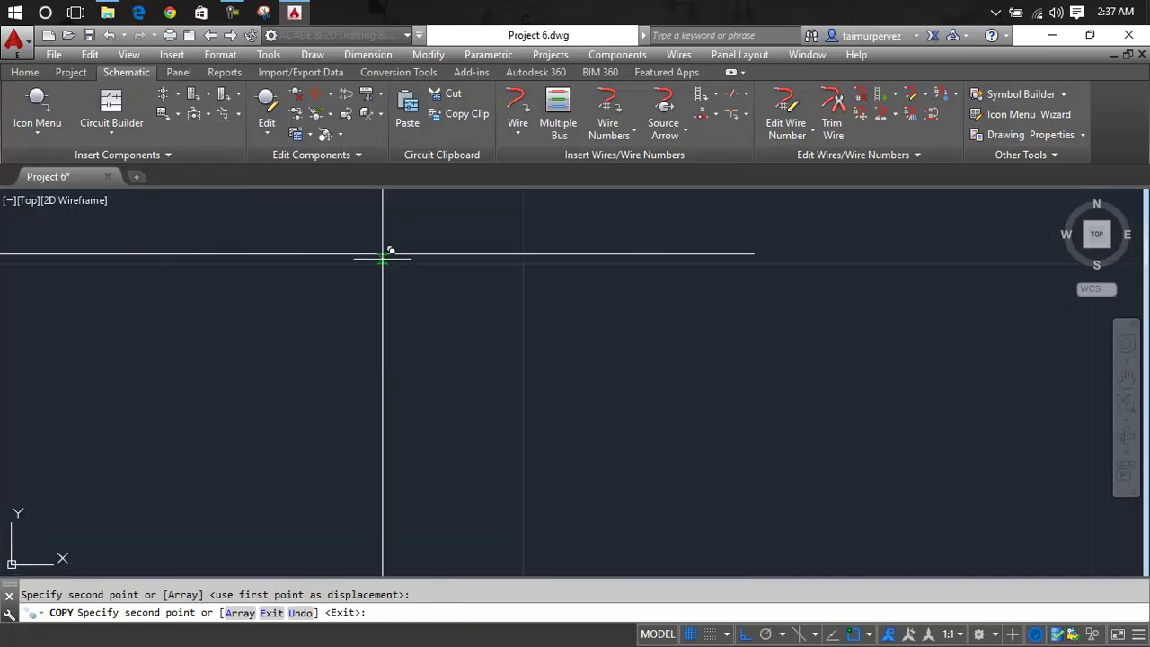
scroll(389, 248, up, 2)
scroll(389, 245, up, 2)
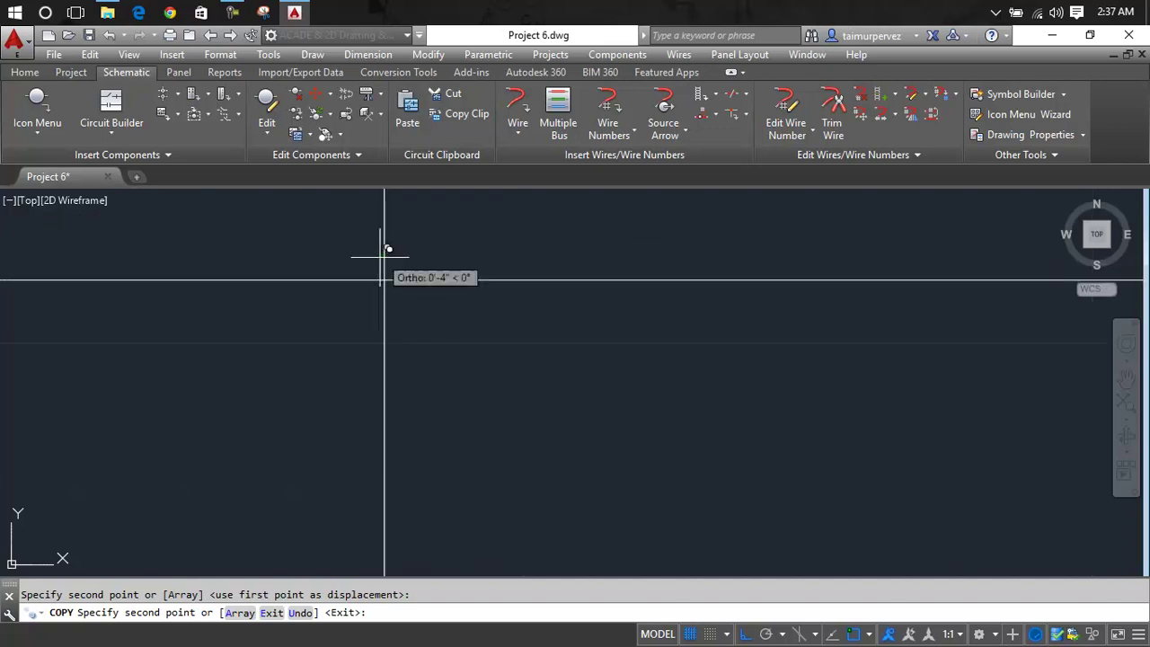
click(381, 281)
scroll(418, 259, down, 2)
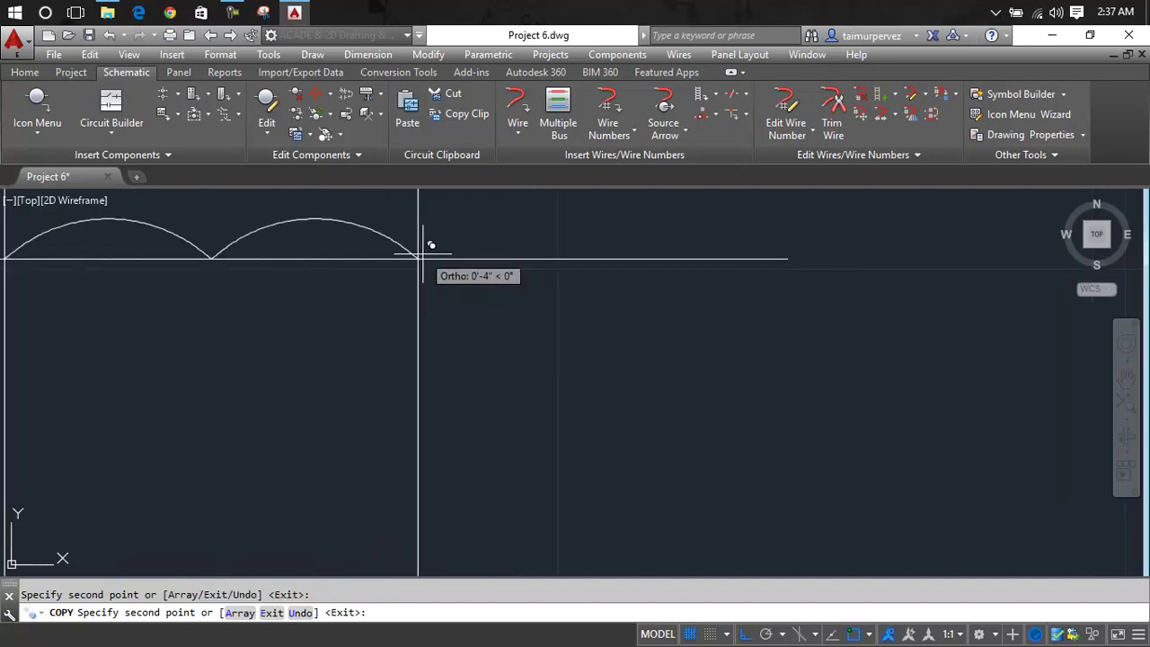
scroll(417, 259, down, 5)
End the arc copy and make a cancelled trim attempt near the third loop's wire.
key(Escape)
scroll(429, 257, down, 5)
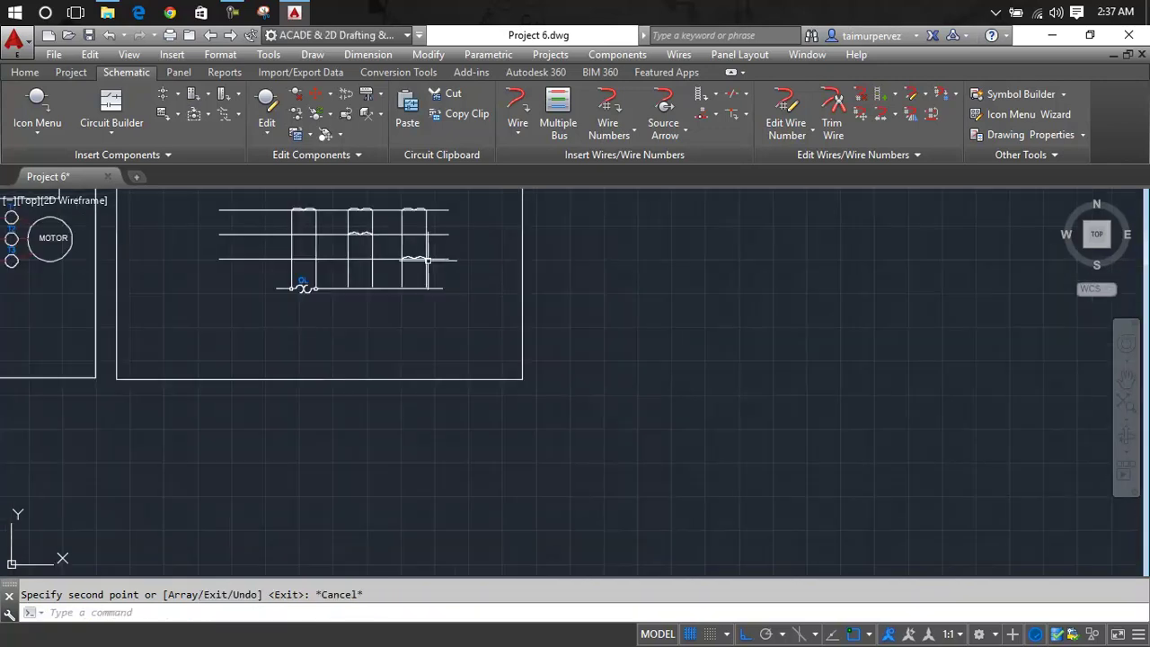
middle_drag(422, 260, 448, 324)
key(Escape)
click(474, 318)
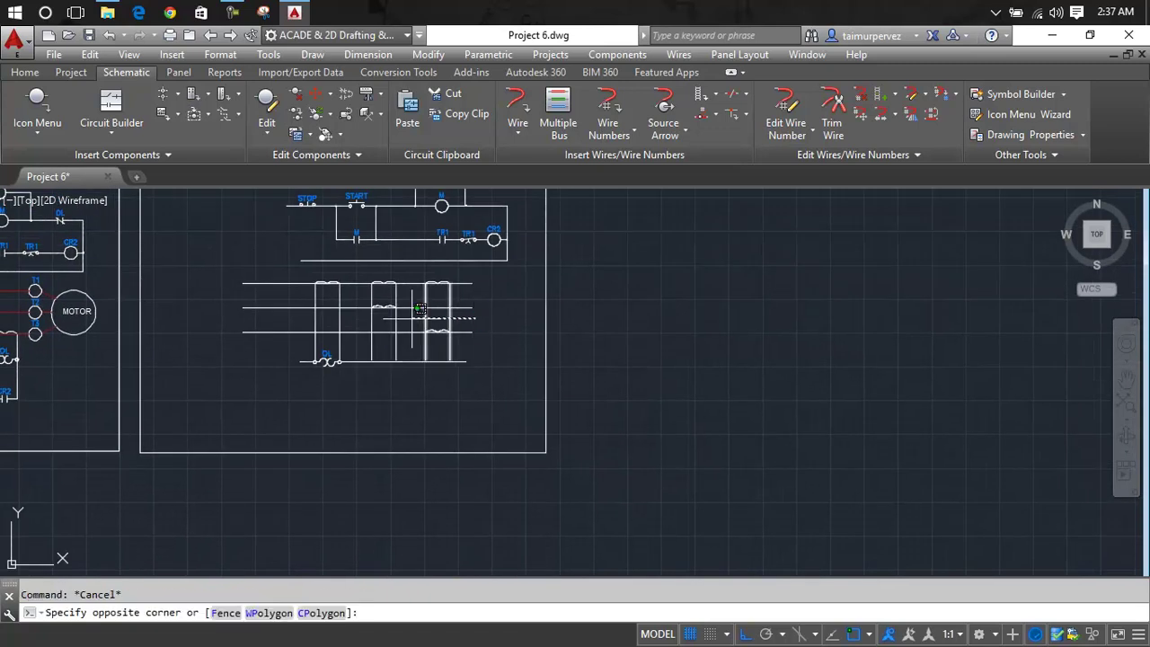
key(Escape)
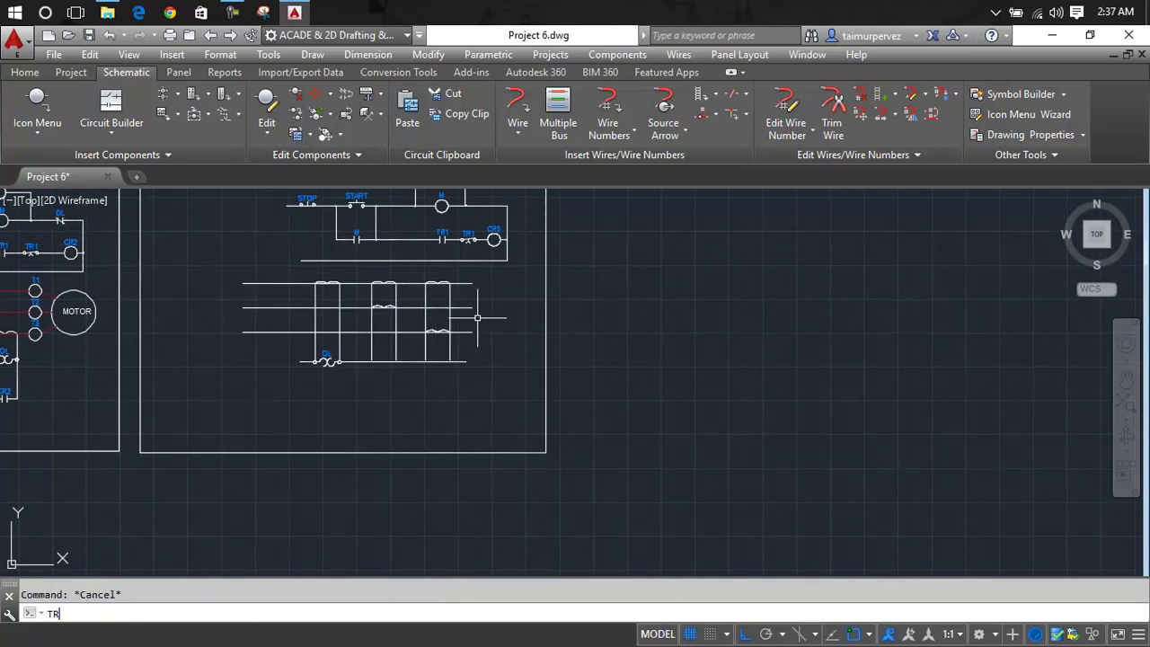
key(Return)
click(477, 317)
click(418, 320)
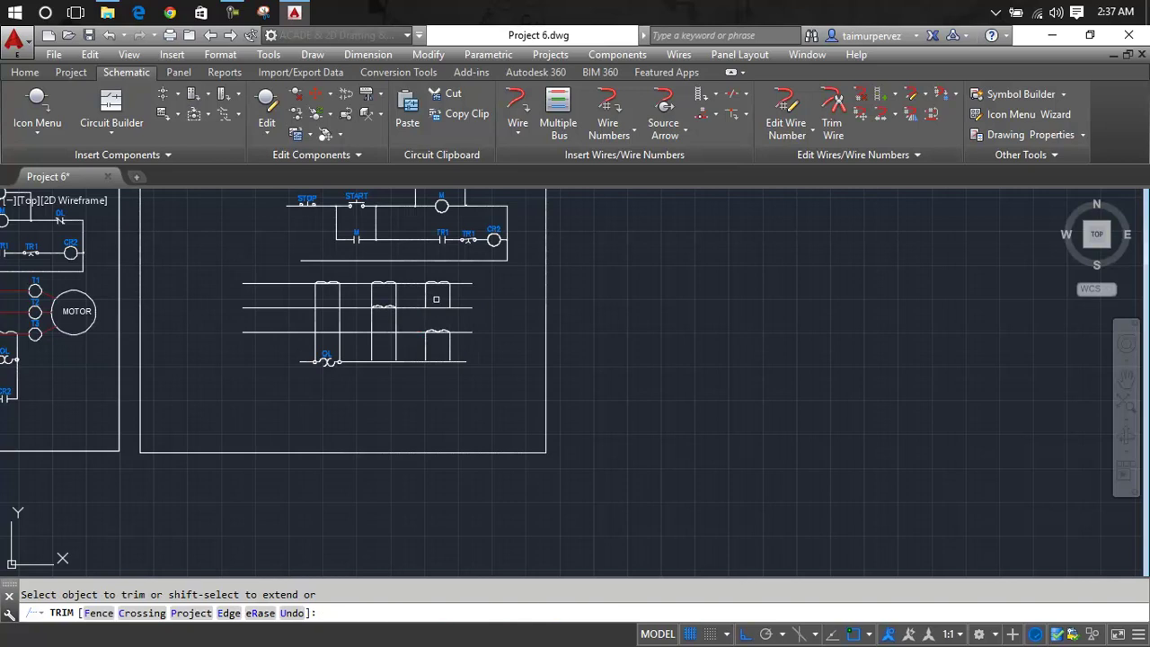
key(Escape)
Erase the extra arc pairs and the stray arc left on the top line.
click(463, 303)
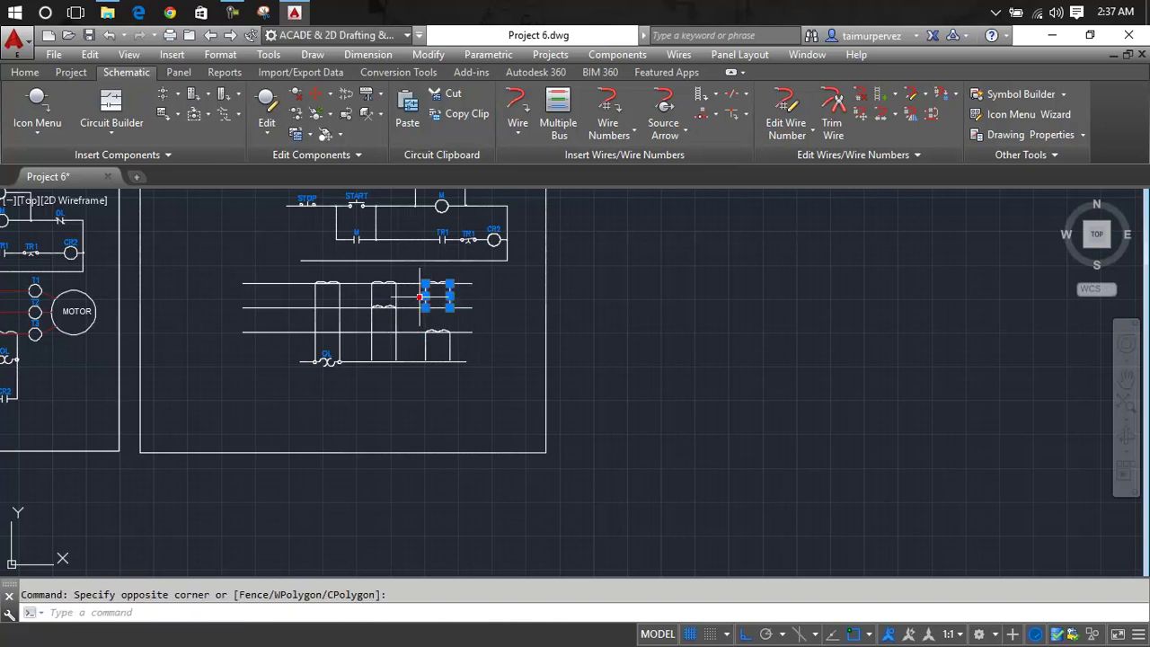
click(439, 305)
key(Delete)
scroll(436, 286, up, 5)
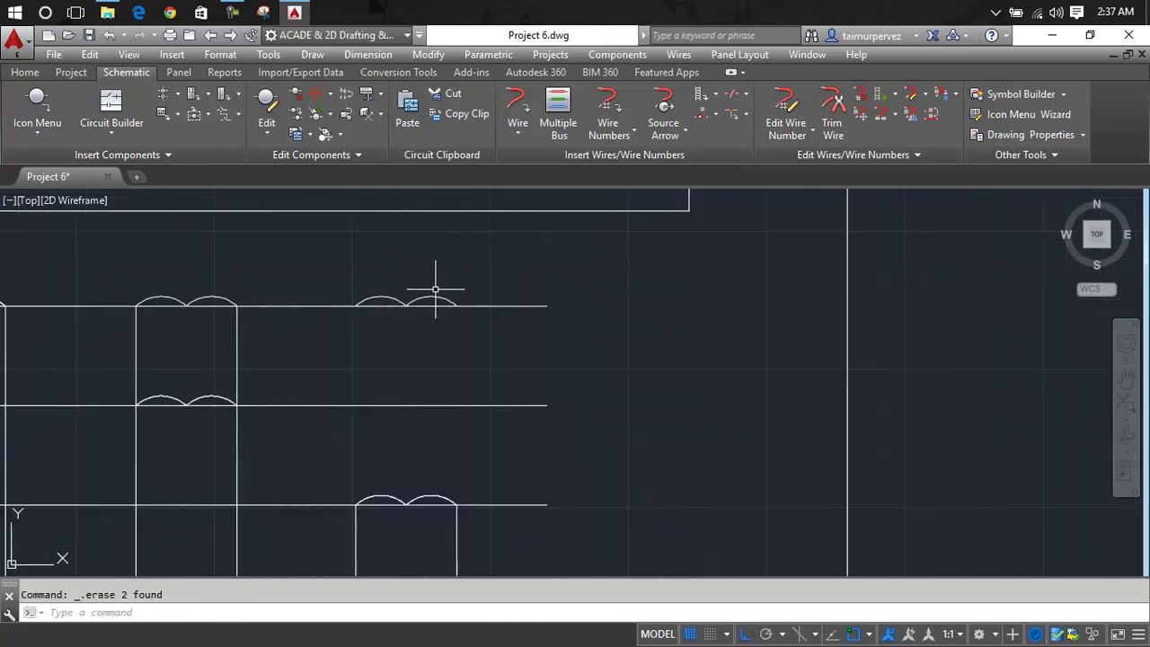
click(431, 294)
key(Delete)
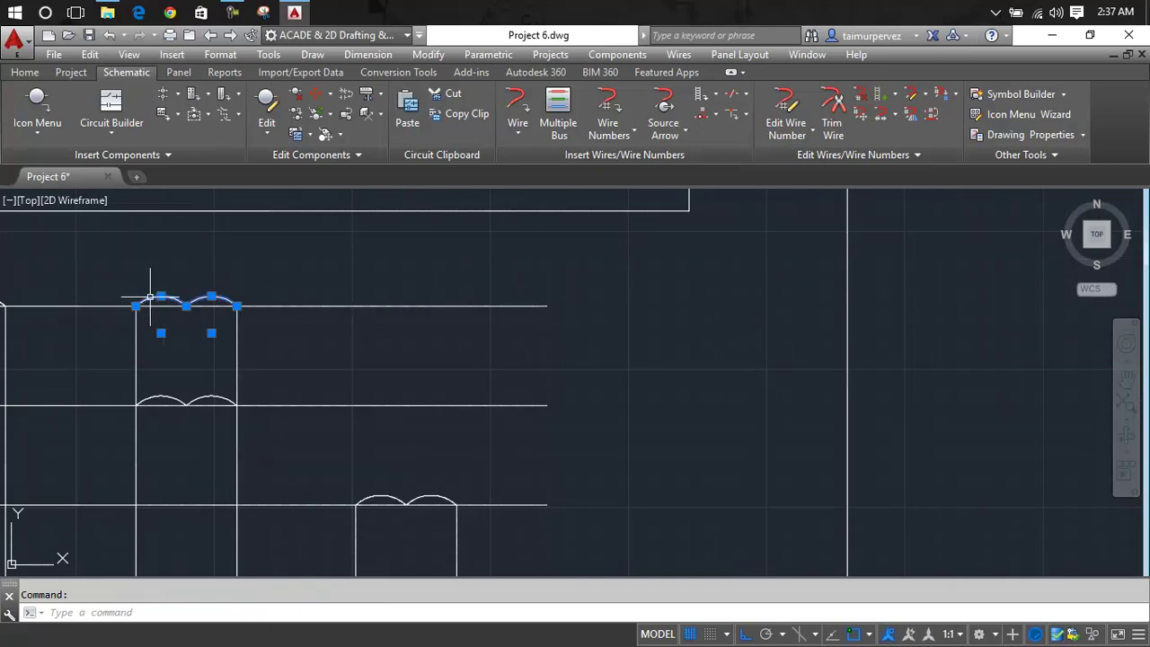
key(Delete)
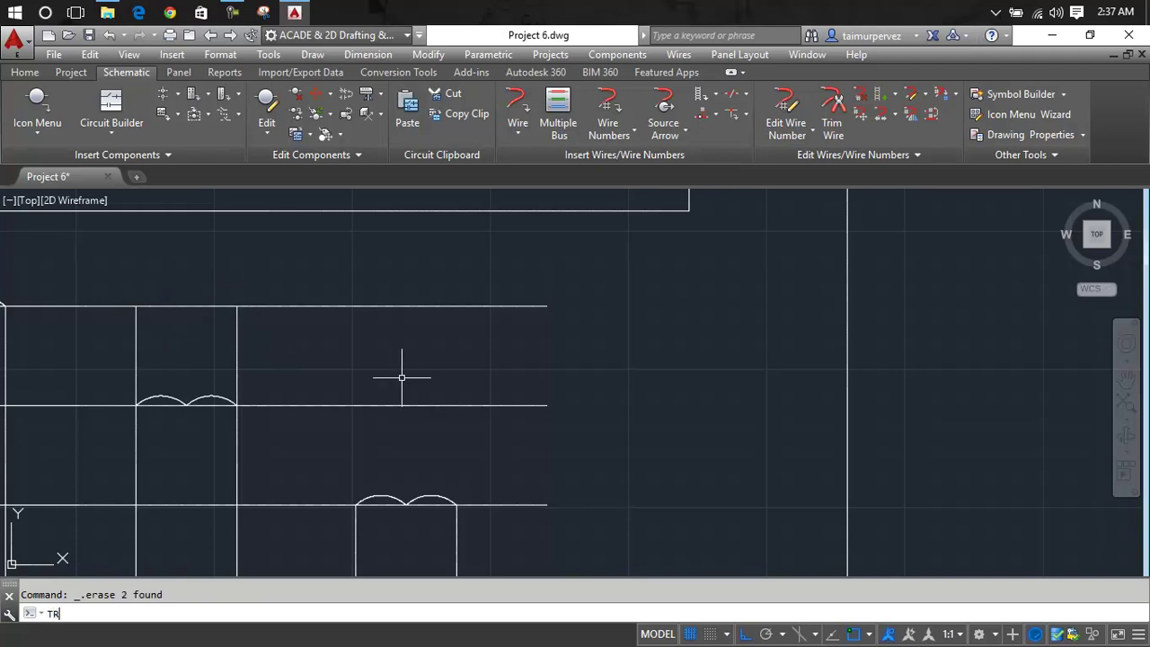
Trim the excess loop wire above the lower arc pairs with a crossing window.
key(Return)
key(Return)
click(404, 365)
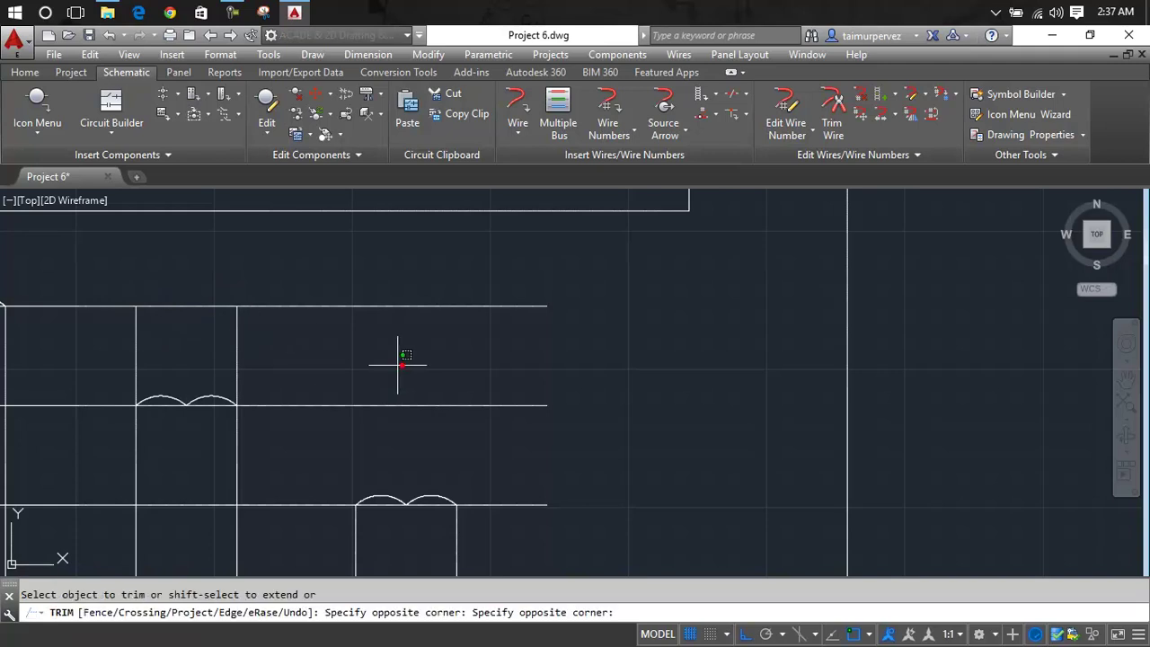
click(110, 350)
scroll(223, 342, down, 6)
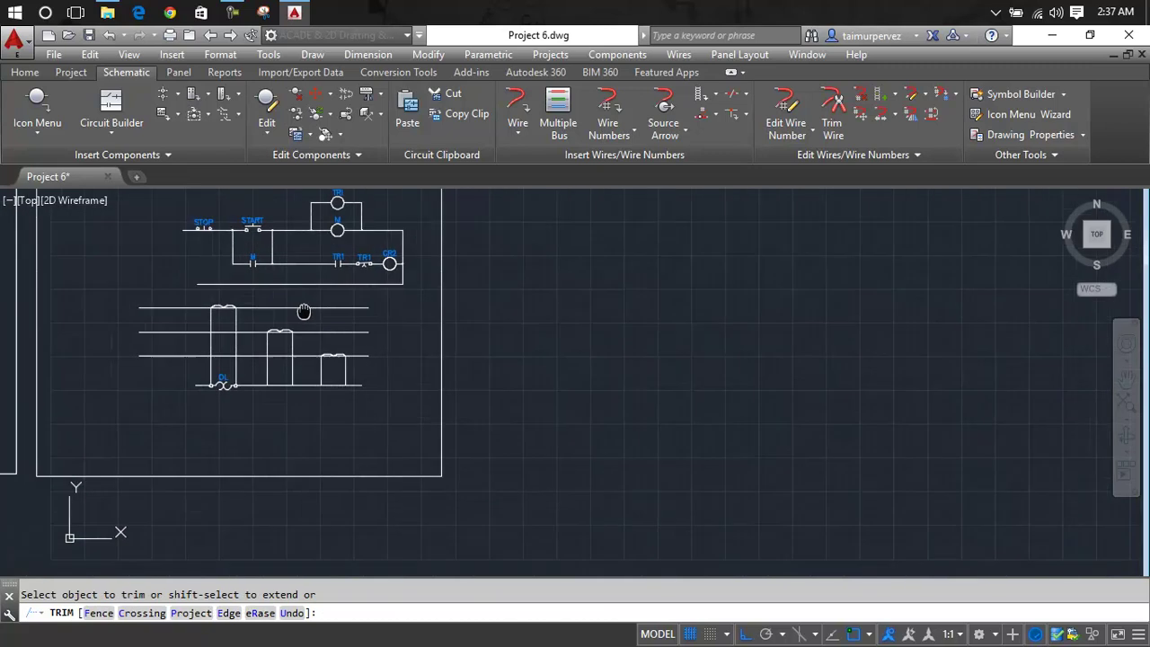
scroll(317, 319, up, 1)
key(Escape)
scroll(258, 368, up, 4)
Copy the OL overload component beside the first one and change its tag from OL1 to OL.
scroll(259, 381, up, 5)
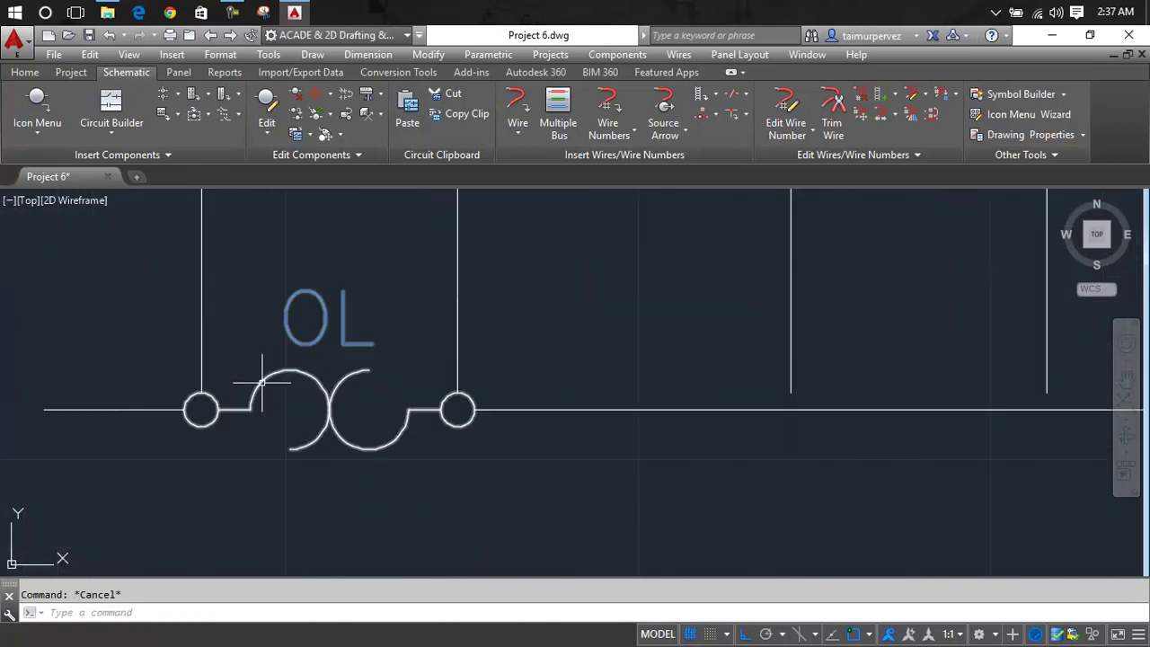
right_click(291, 374)
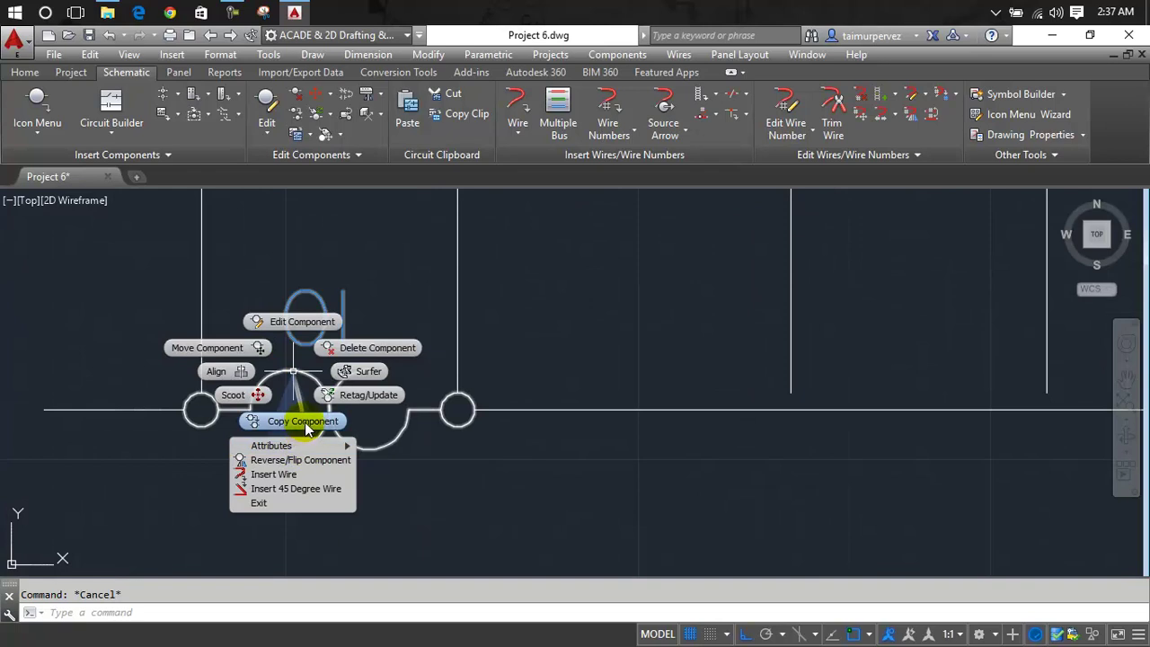
click(307, 429)
scroll(513, 398, down, 5)
middle_drag(512, 404, 238, 387)
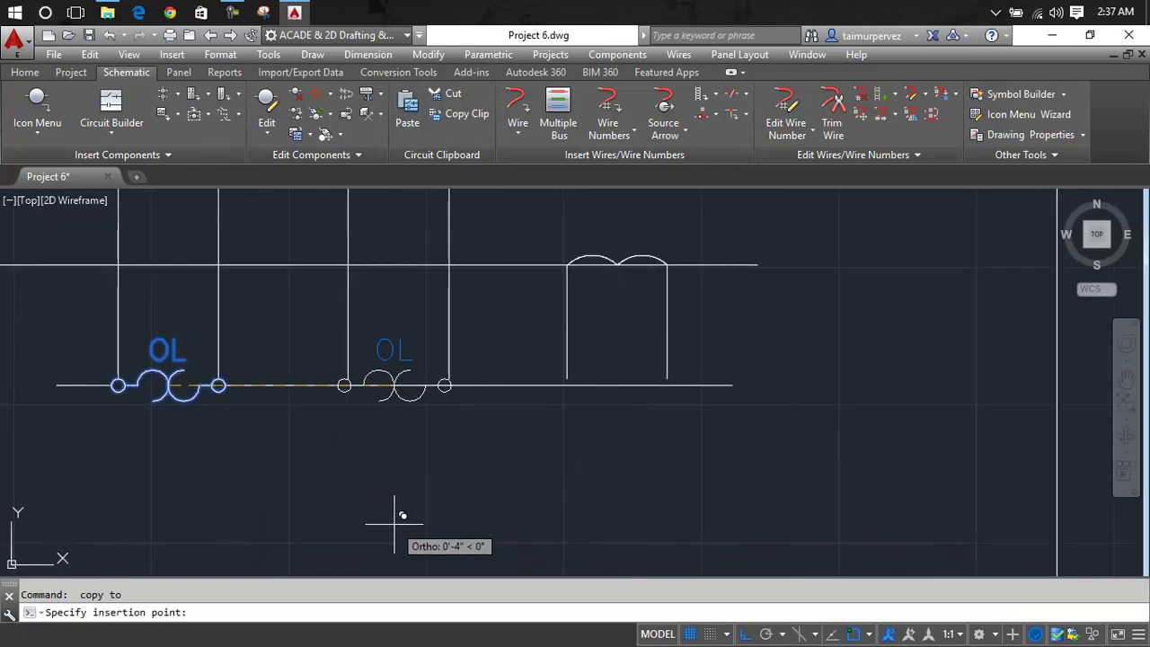
scroll(398, 386, up, 4)
scroll(375, 385, up, 2)
scroll(373, 384, up, 1)
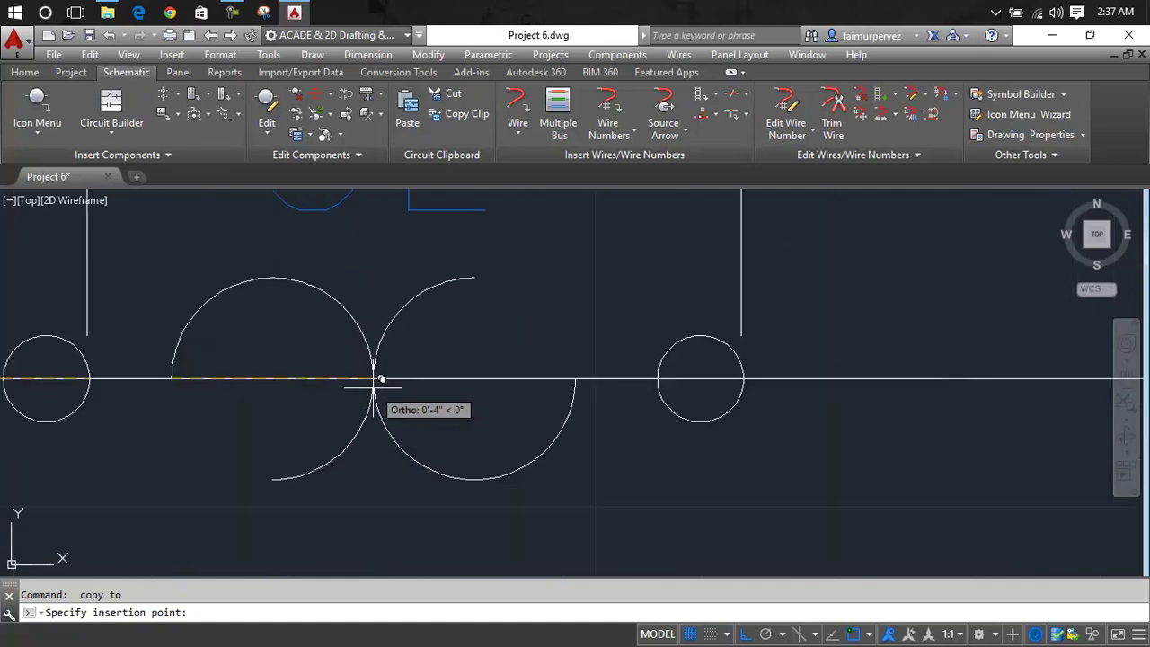
scroll(386, 381, up, 1)
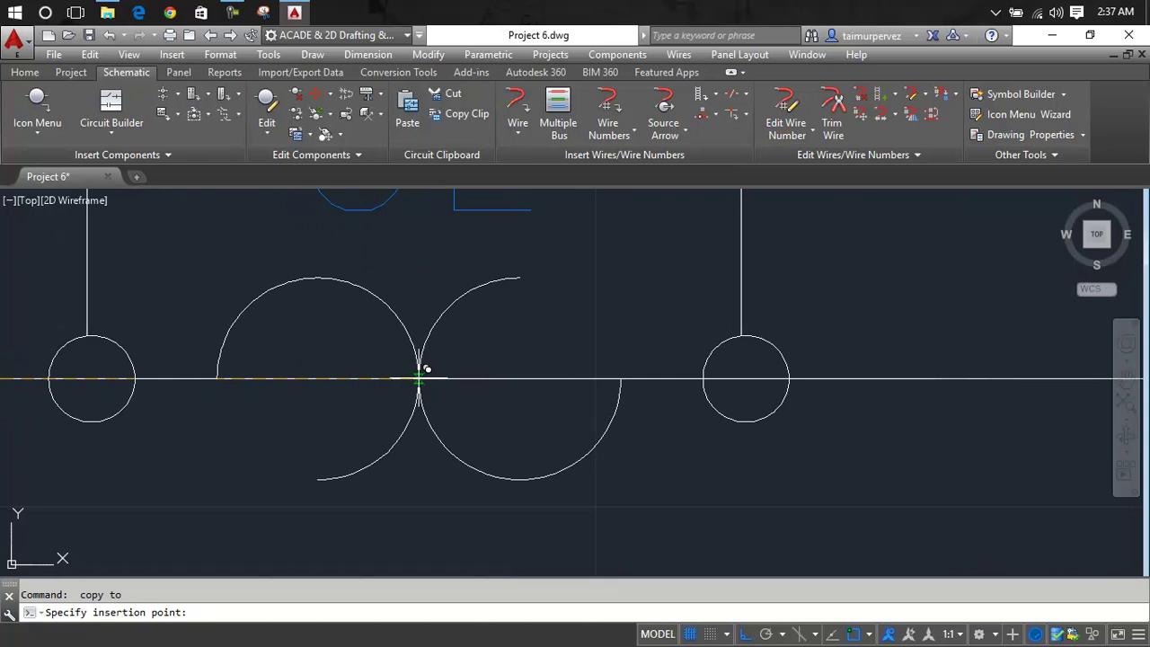
click(420, 375)
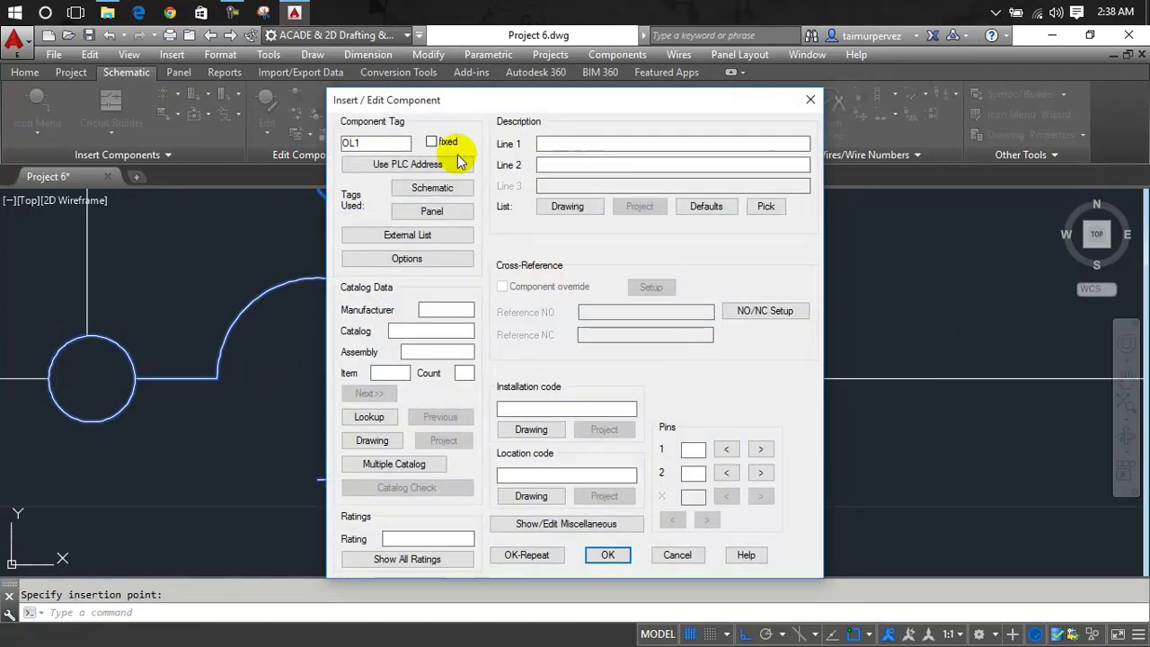
click(395, 143)
key(BackSpace)
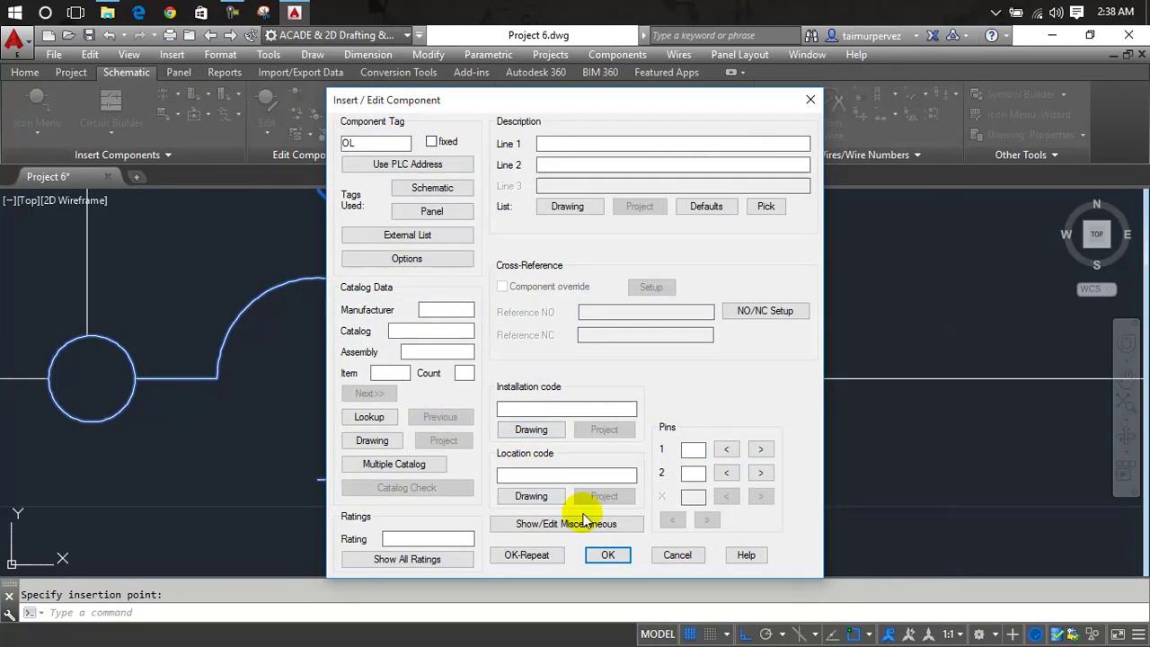
click(603, 551)
Copy the second OL symbol to a third spot on the wire, tagging it OL.
scroll(496, 412, down, 2)
scroll(496, 413, down, 2)
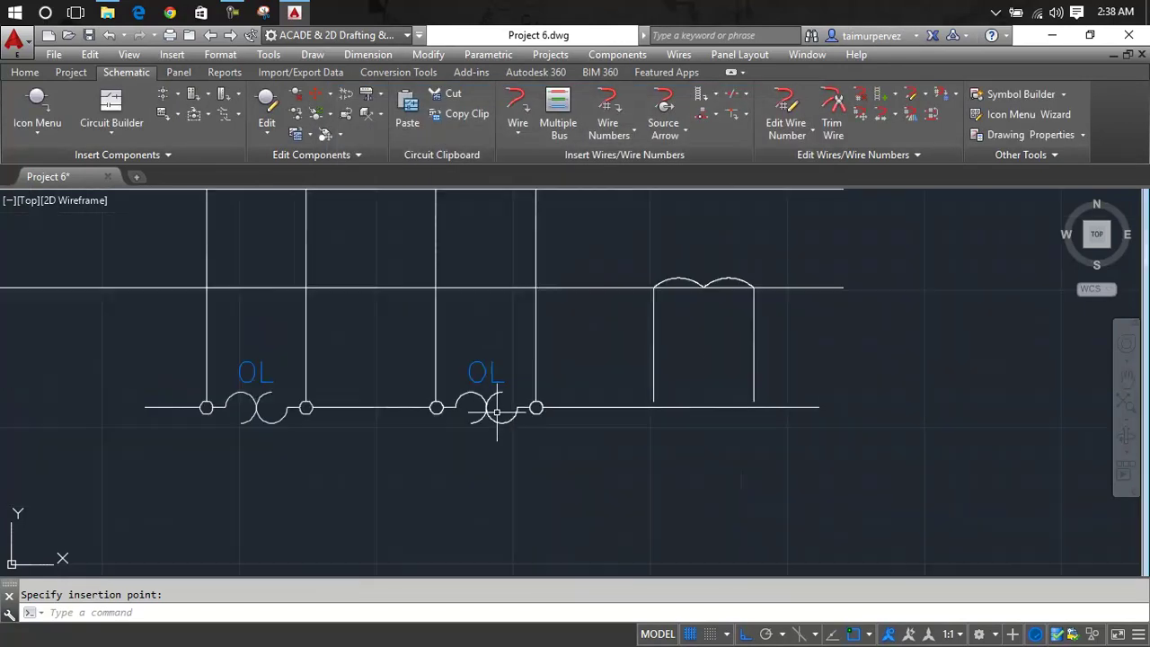
scroll(496, 412, down, 3)
scroll(359, 395, up, 2)
scroll(358, 377, up, 4)
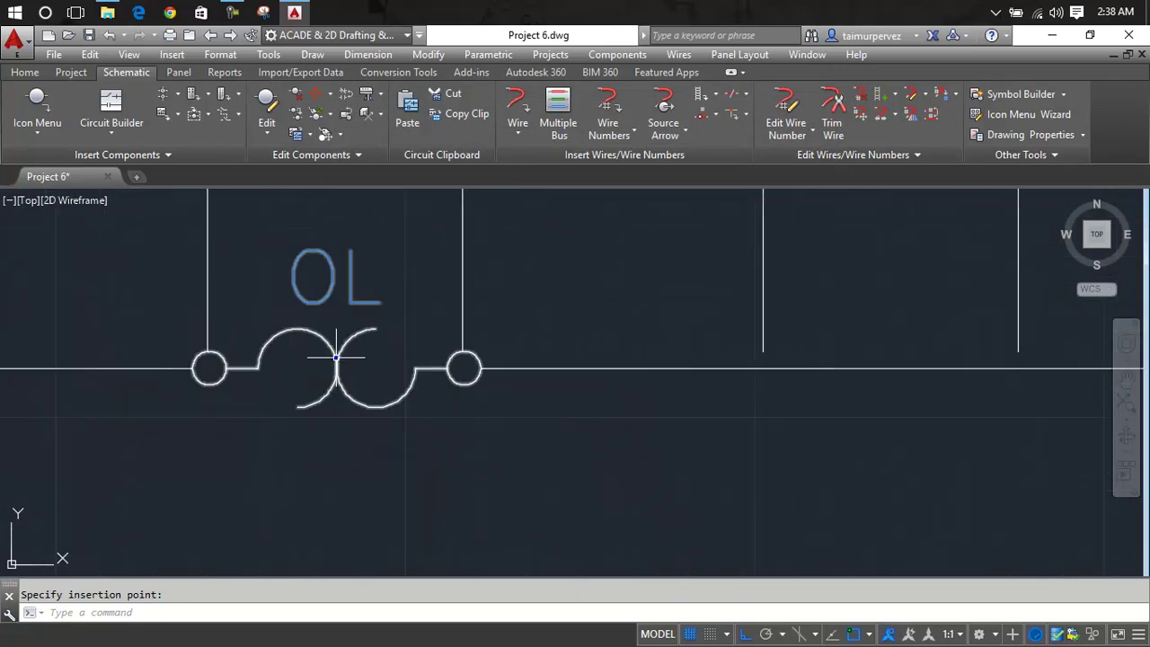
right_click(340, 362)
click(340, 409)
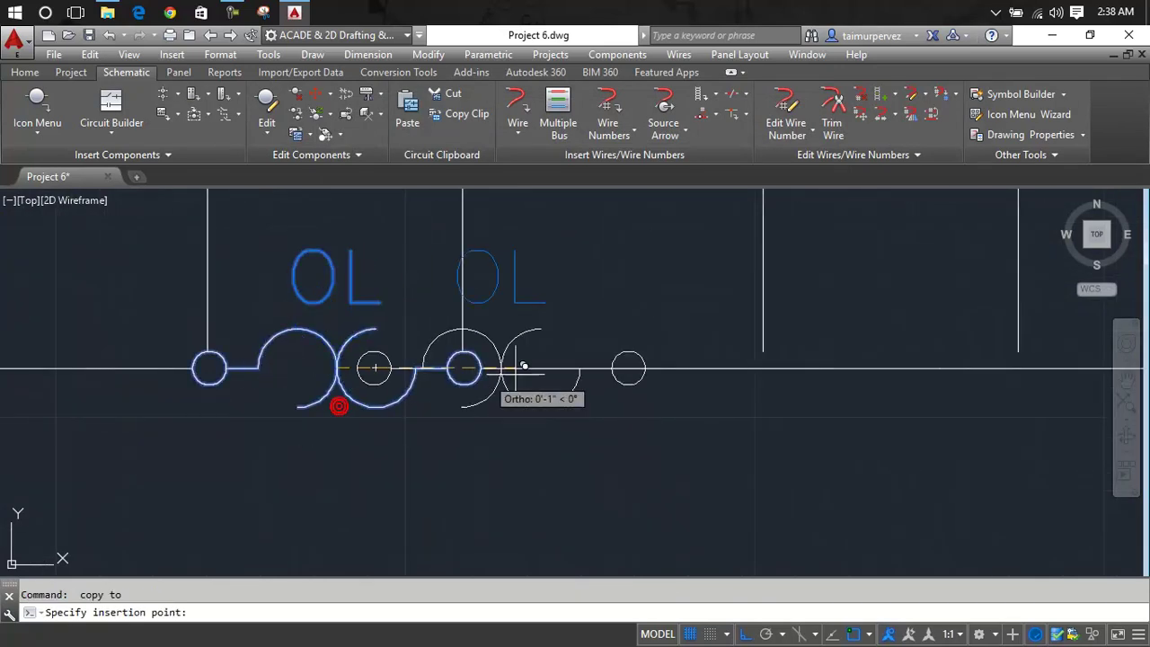
mouse_move(667, 378)
middle_down()
mouse_move(631, 387)
mouse_move(651, 430)
middle_up()
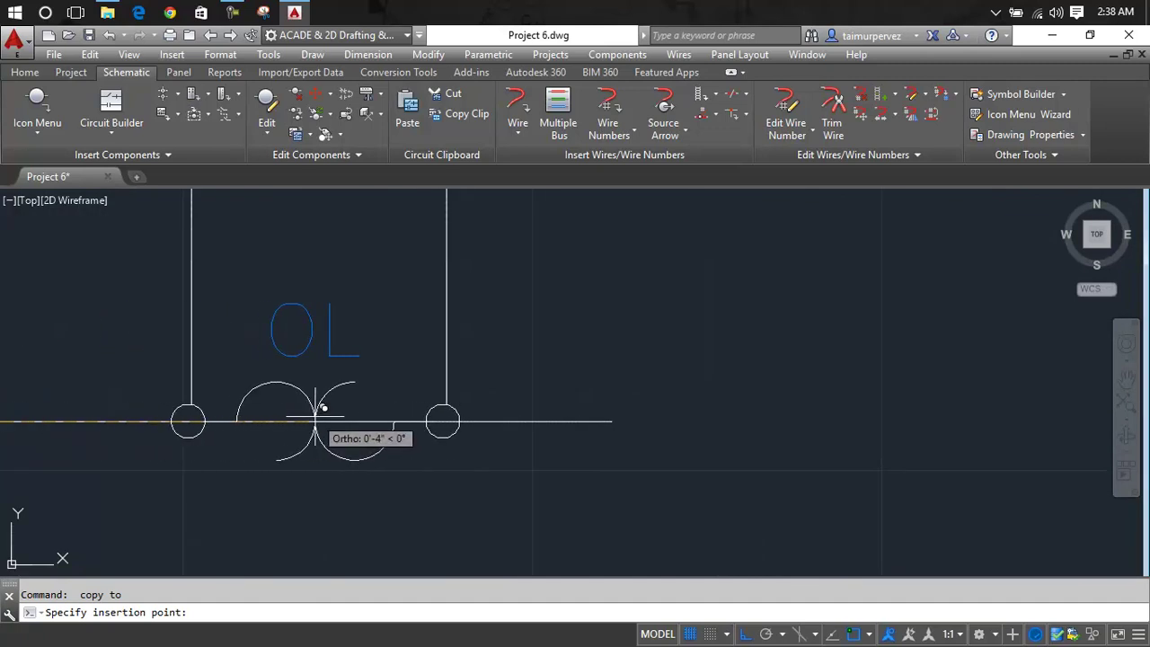
click(321, 418)
key(BackSpace)
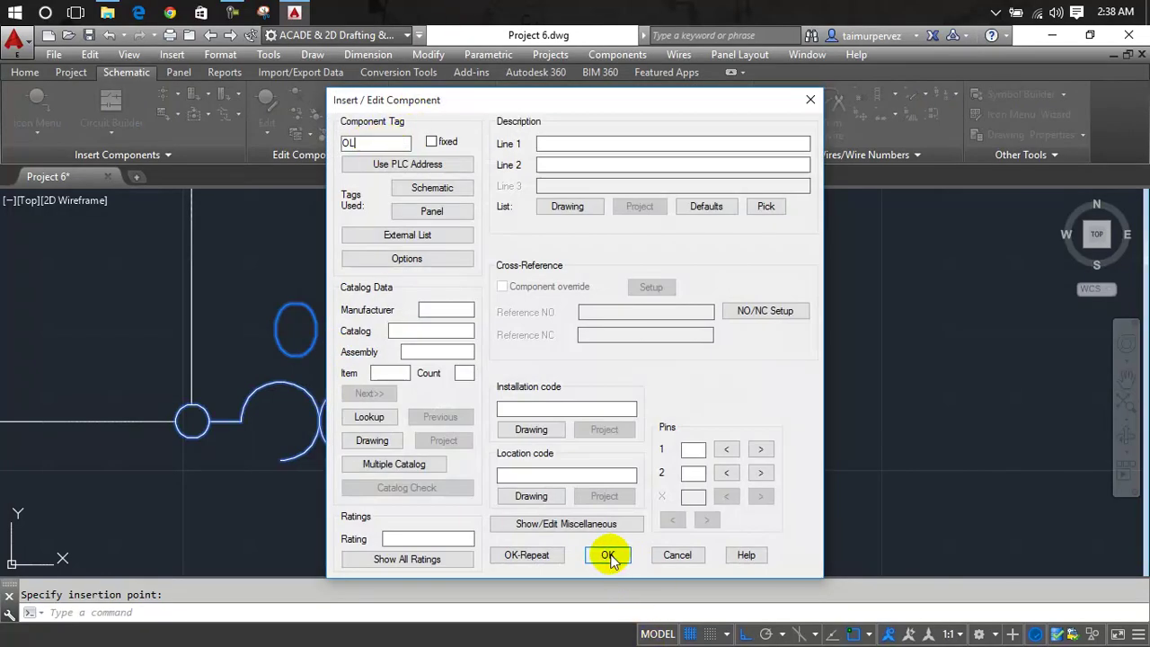
click(608, 555)
scroll(773, 359, down, 5)
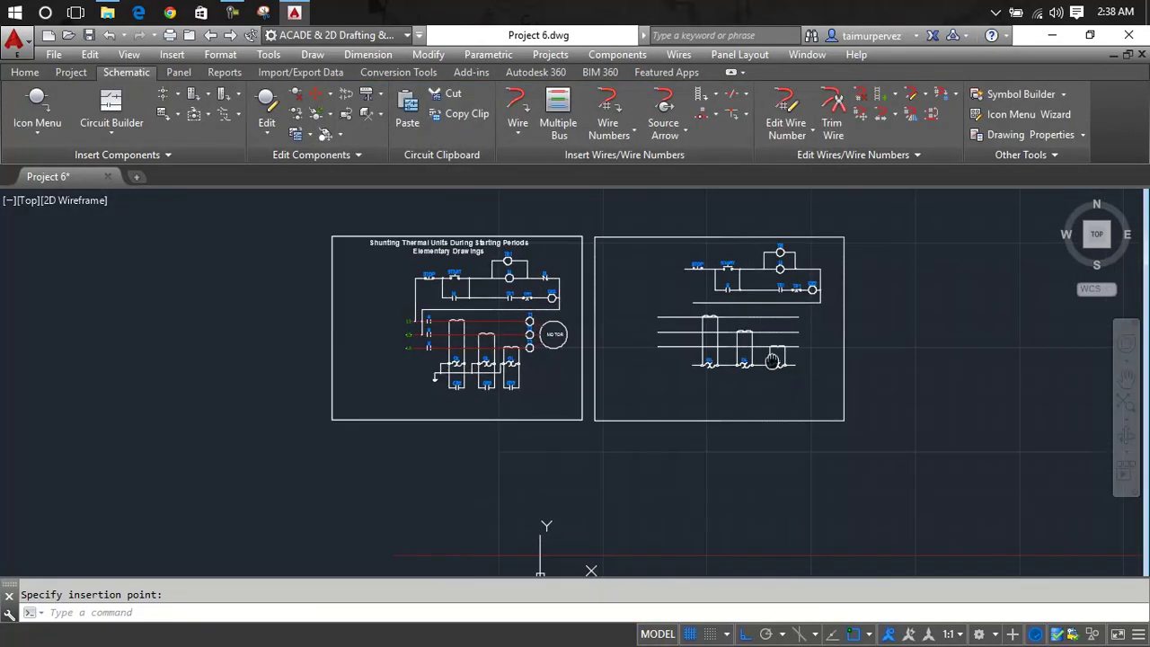
Draw vertical lines straight down from both terminals of the first OL heater.
scroll(628, 359, up, 4)
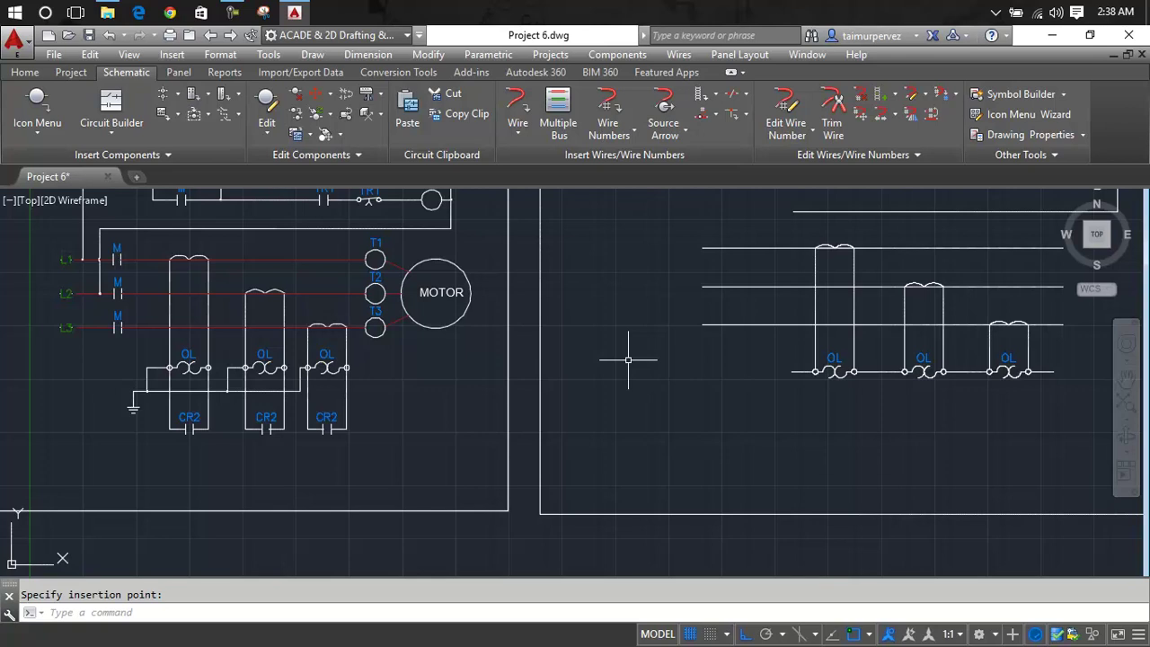
middle_drag(617, 359, 509, 304)
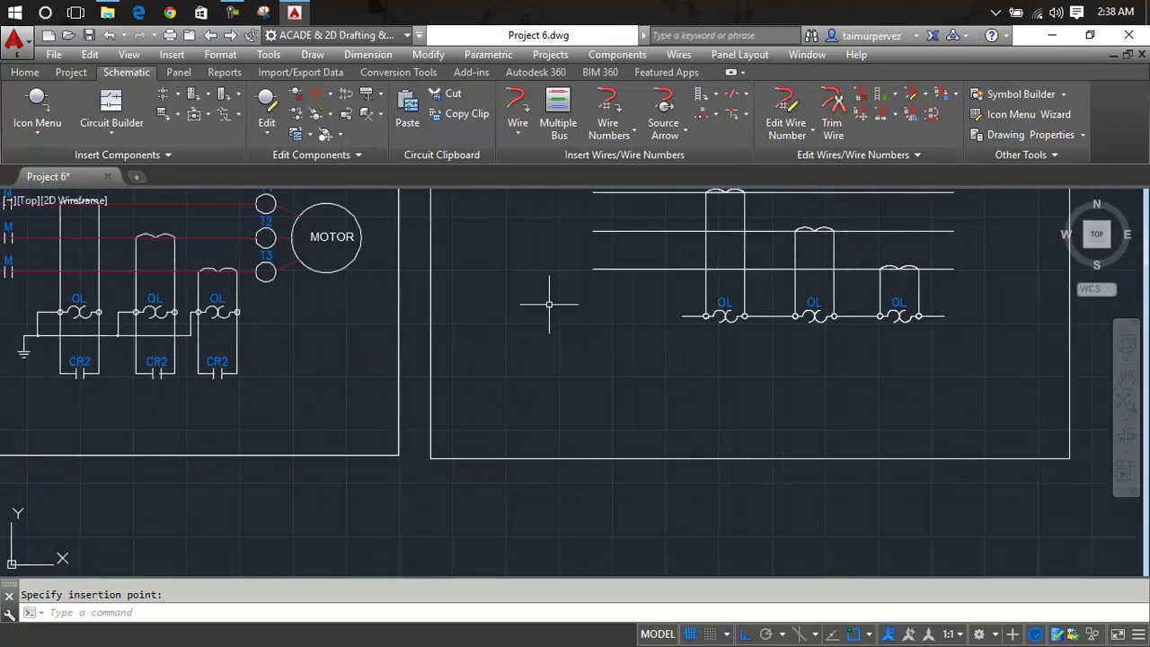
scroll(642, 310, down, 2)
middle_drag(642, 310, 451, 287)
scroll(484, 300, up, 3)
scroll(484, 301, up, 3)
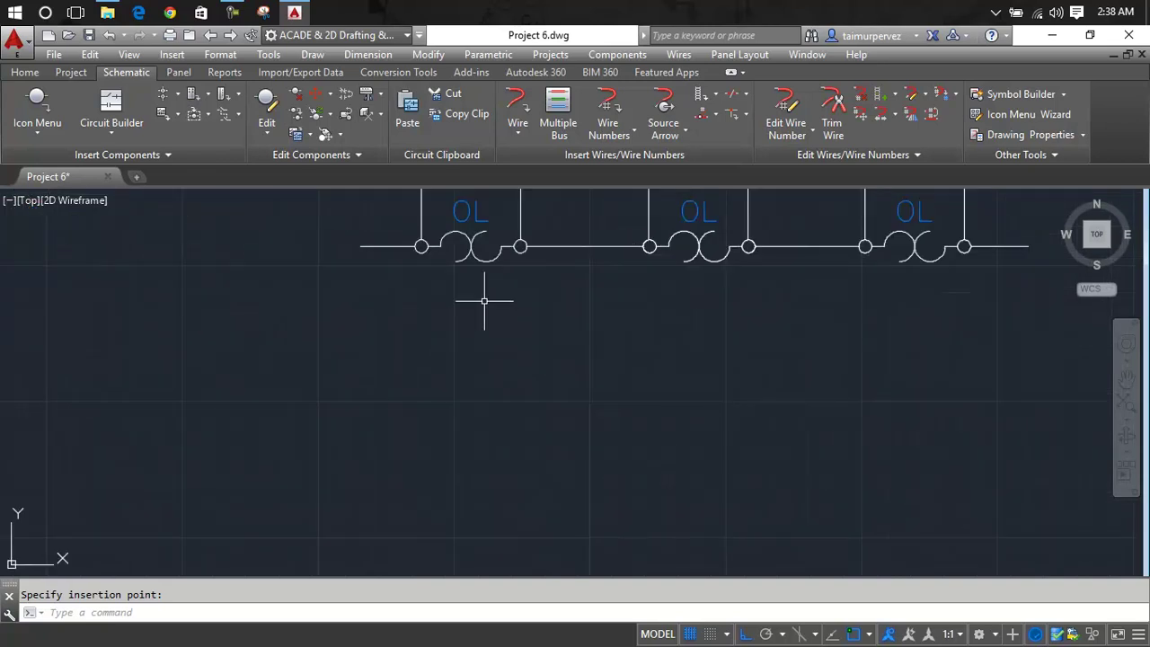
text(L)
key(Return)
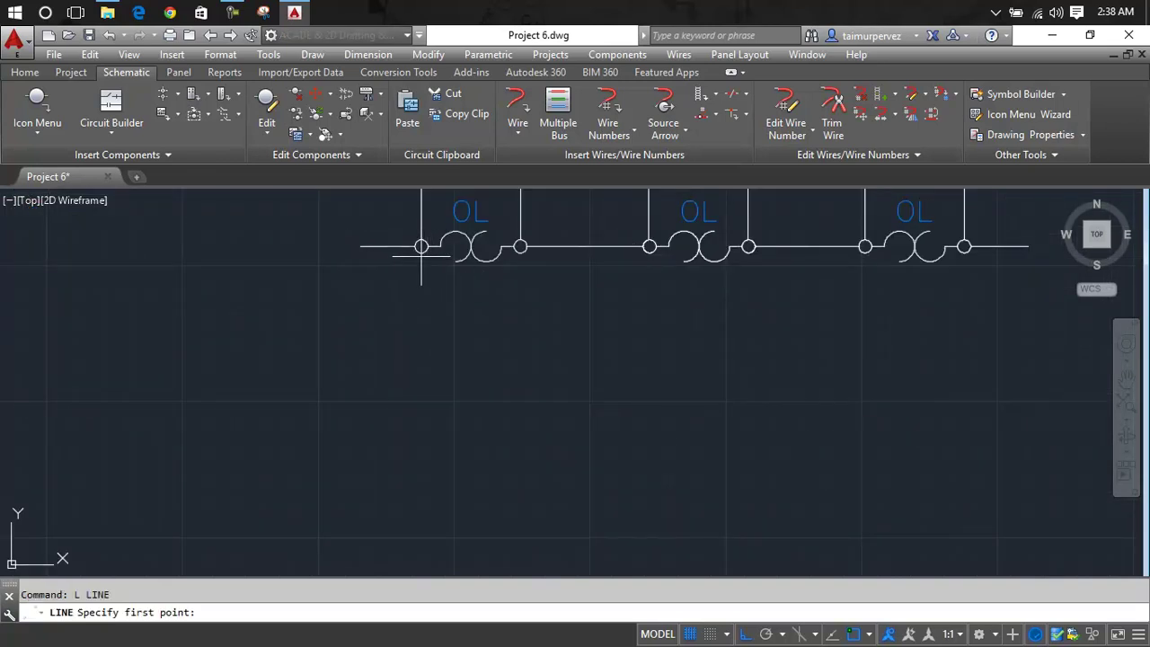
scroll(419, 255, up, 7)
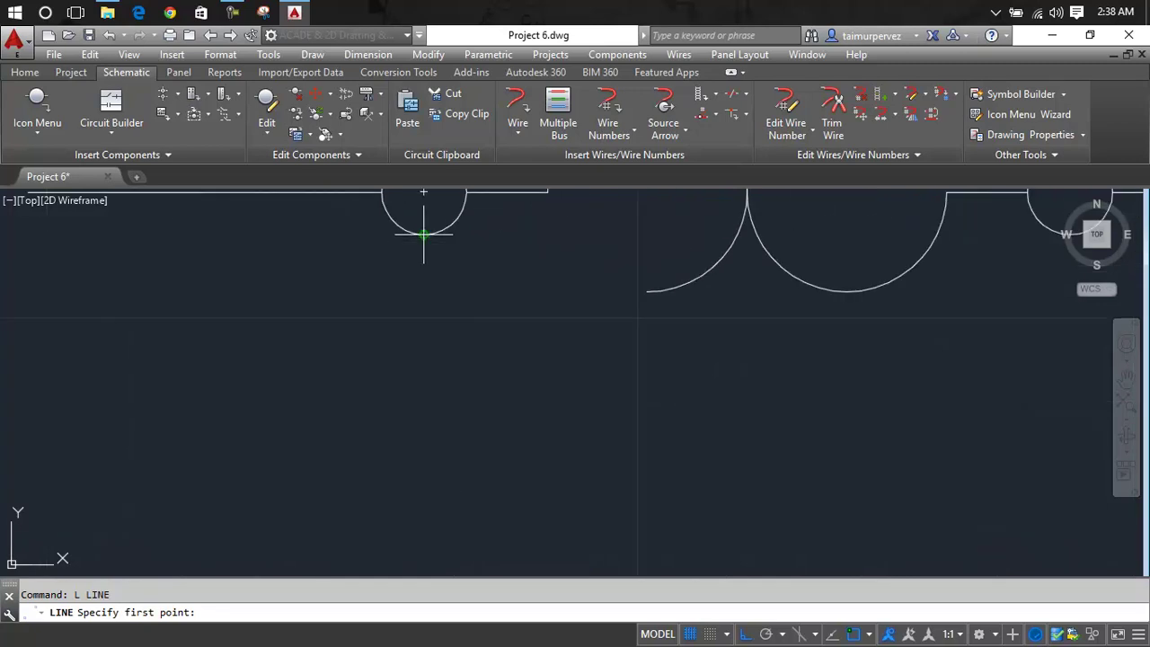
click(423, 233)
scroll(425, 261, down, 7)
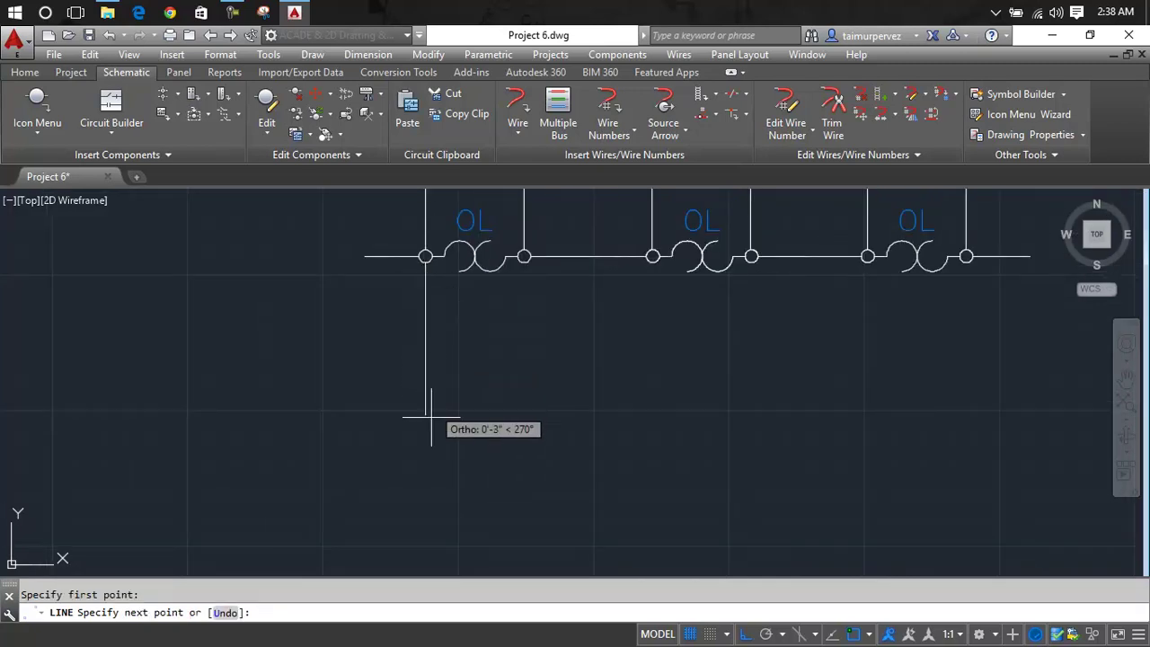
click(425, 468)
key(Return)
key(Return)
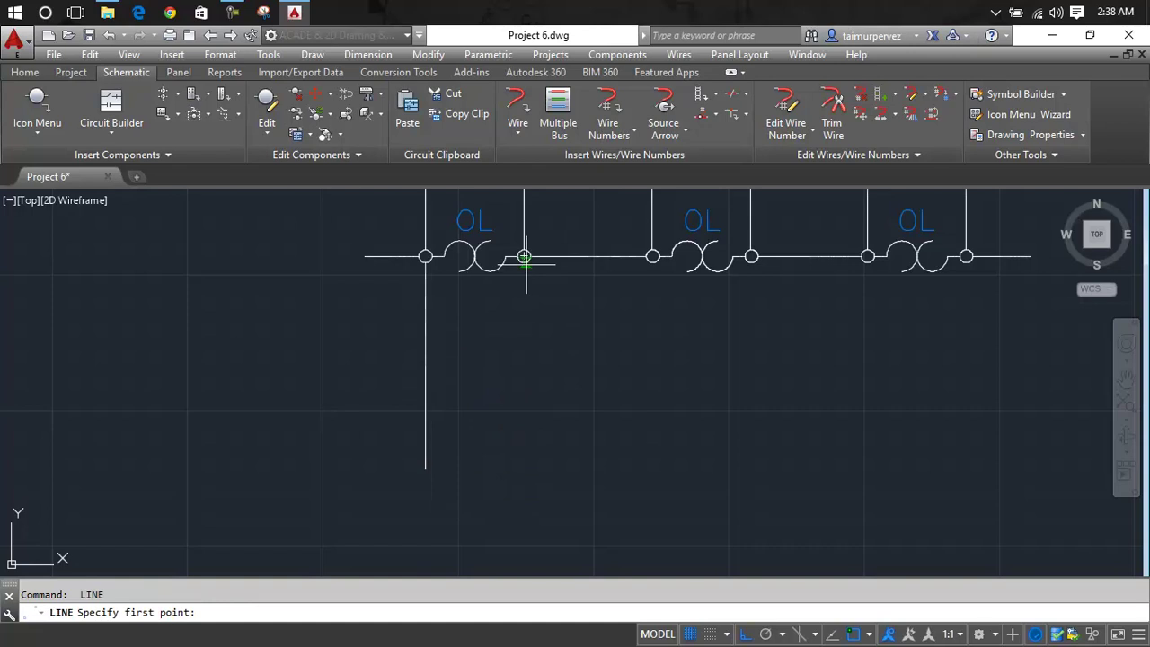
scroll(524, 260, up, 7)
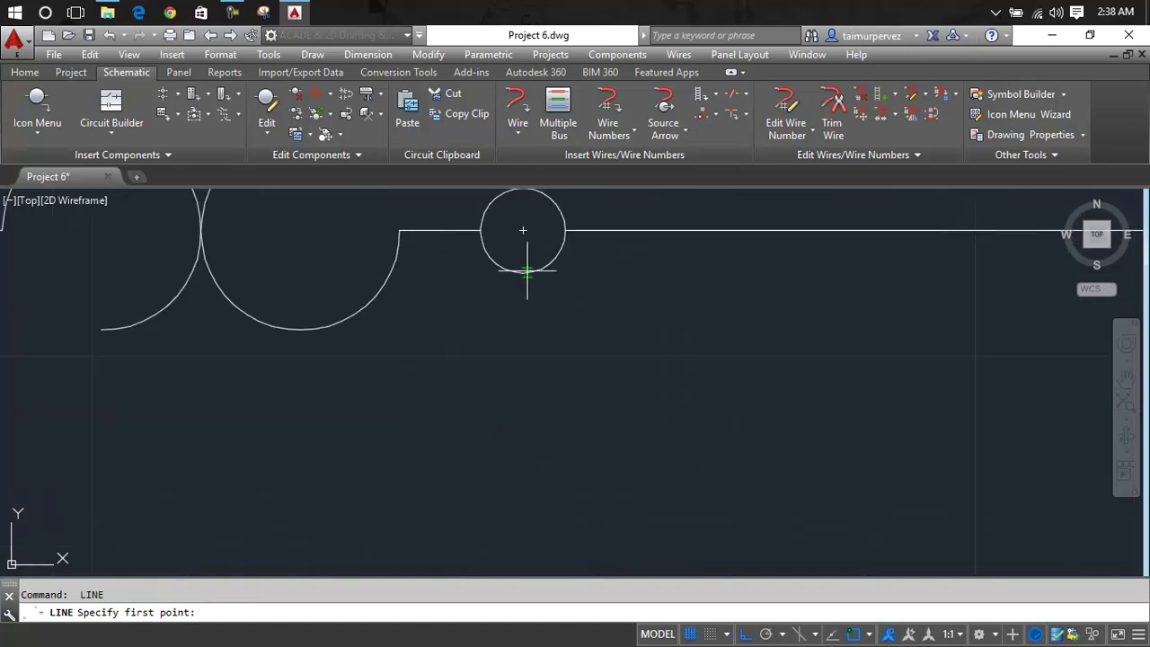
click(522, 272)
scroll(539, 404, down, 5)
scroll(521, 270, up, 8)
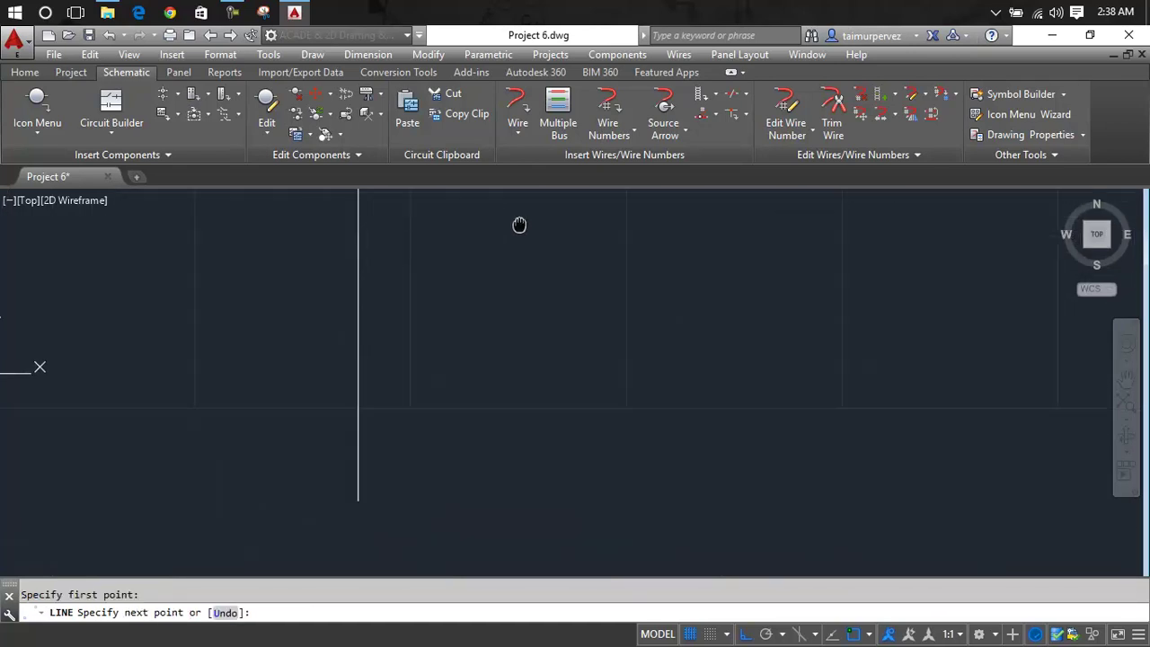
click(519, 506)
scroll(539, 431, down, 6)
scroll(449, 413, up, 2)
scroll(468, 414, up, 3)
scroll(468, 414, up, 2)
key(Return)
key(Return)
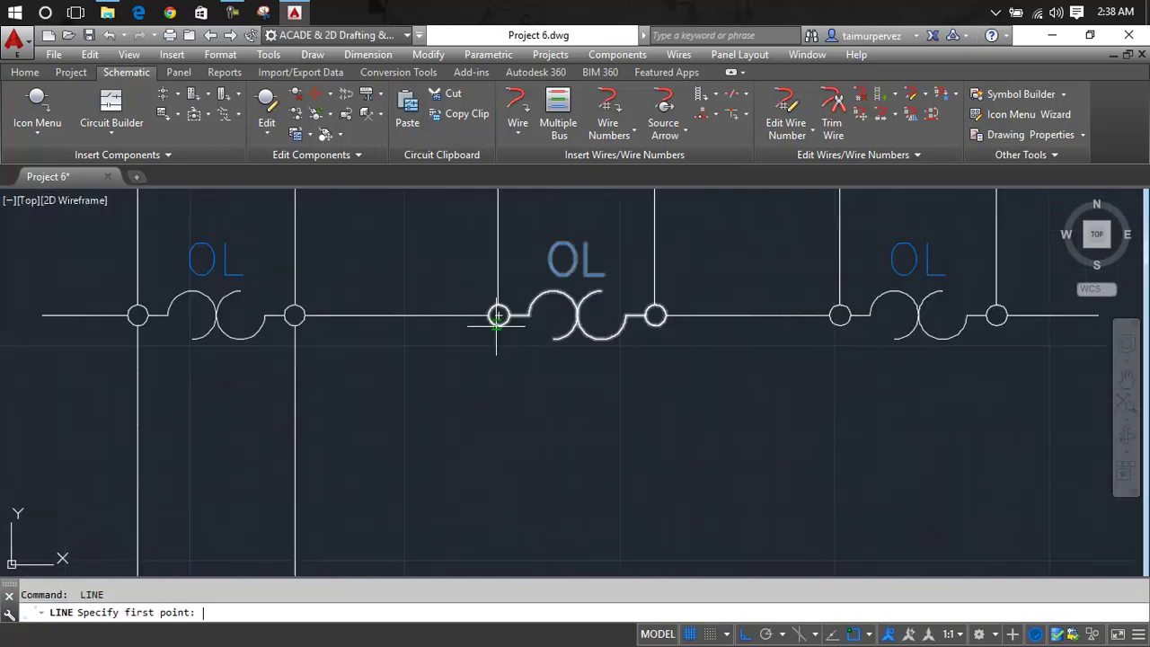
Draw vertical lines down from the left and right terminals of the second OL heater.
scroll(495, 324, up, 5)
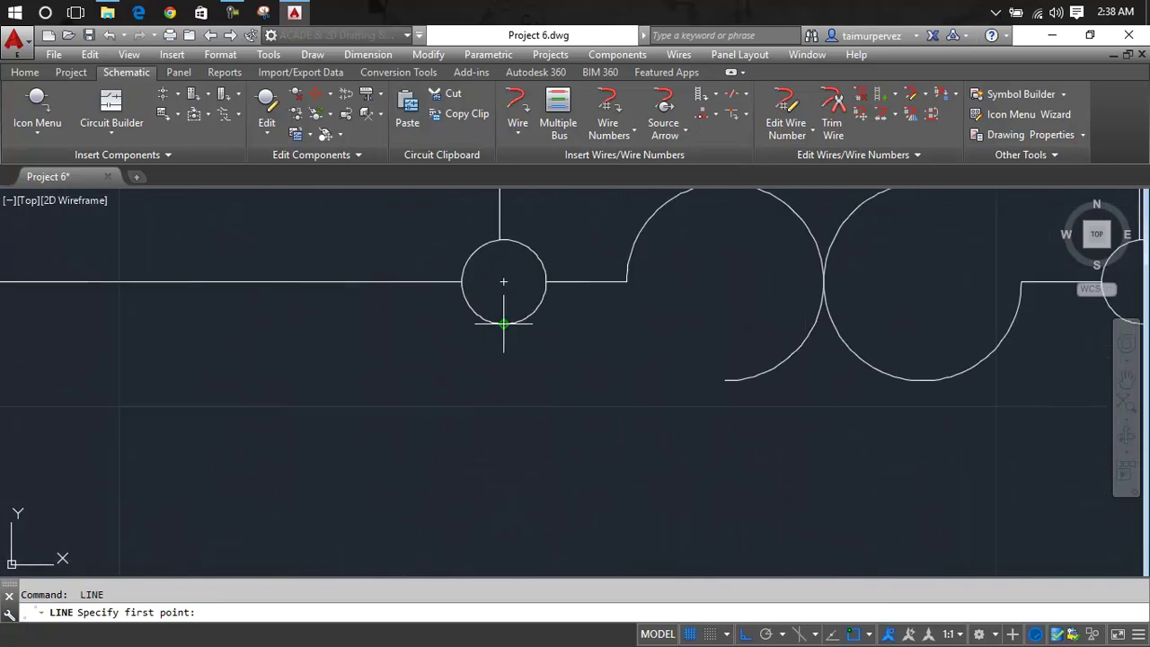
click(503, 324)
scroll(516, 475, down, 3)
scroll(460, 429, down, 5)
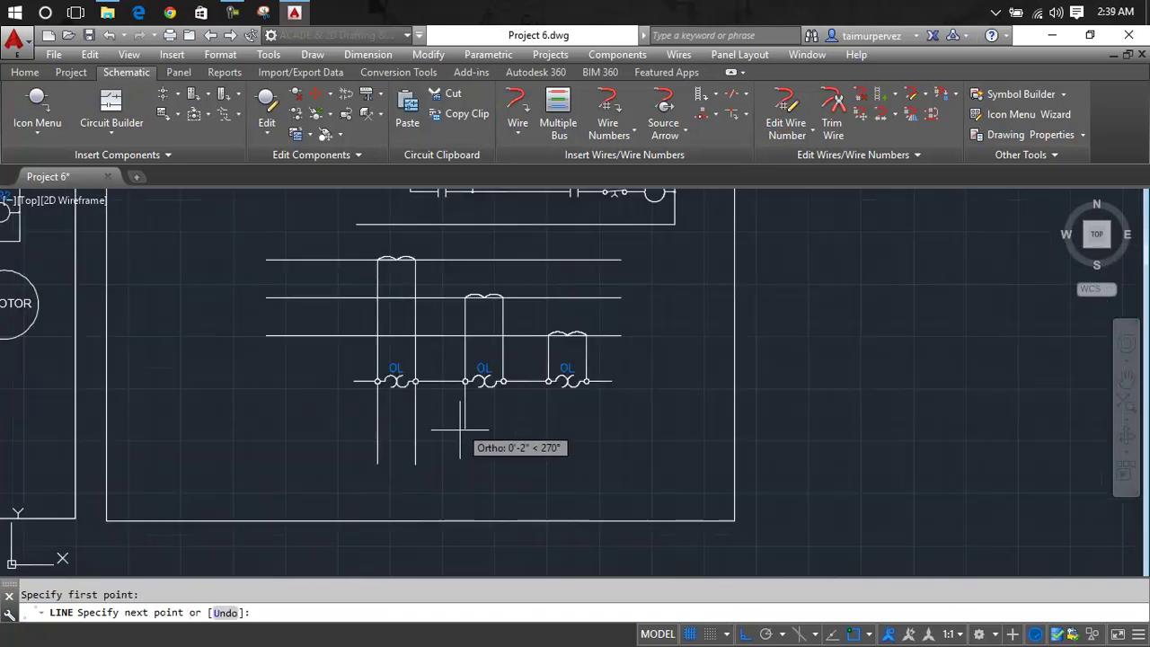
click(462, 487)
key(Return)
key(Return)
scroll(506, 383, up, 7)
scroll(502, 385, up, 2)
click(476, 377)
scroll(480, 395, down, 6)
middle_drag(482, 526, 490, 344)
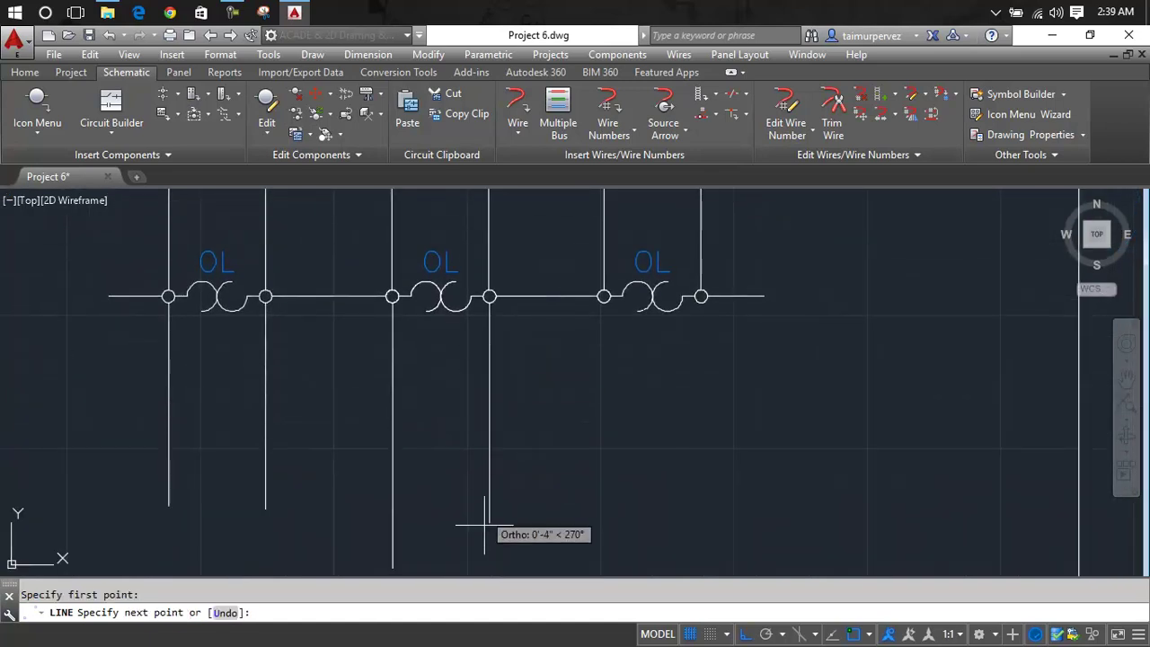
click(477, 555)
key(Return)
Draw vertical lines down from both terminals of the third OL heater.
scroll(629, 298, up, 6)
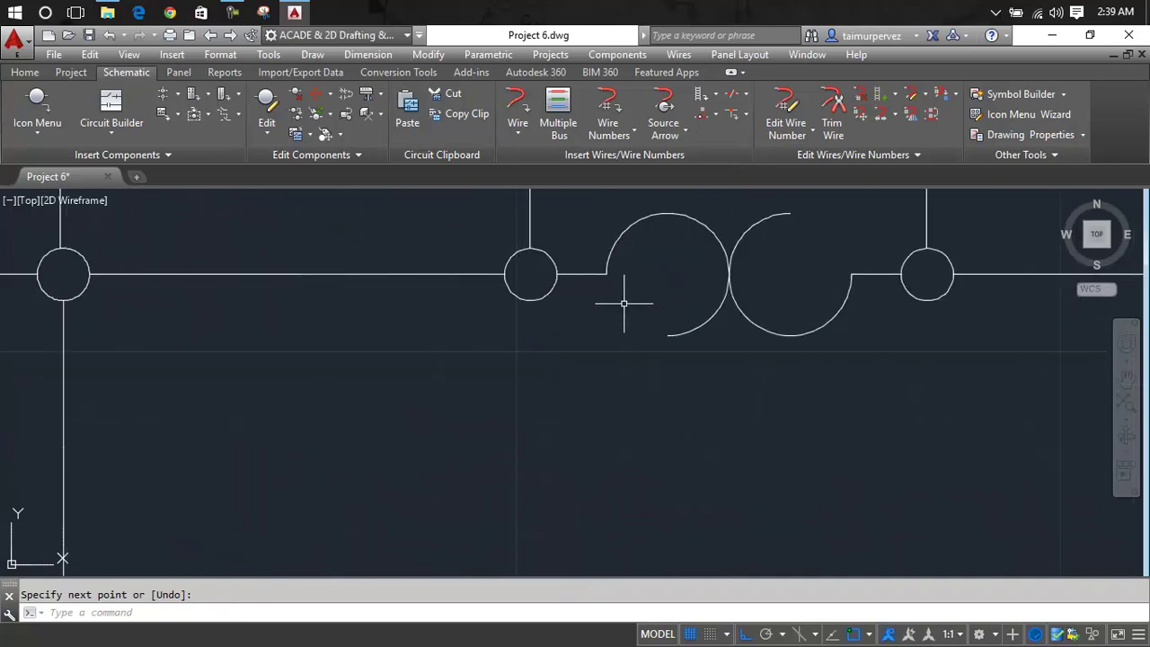
key(Return)
click(530, 300)
scroll(551, 475, down, 3)
scroll(538, 257, down, 4)
middle_drag(539, 257, 533, 433)
click(533, 451)
key(Return)
scroll(567, 377, up, 6)
key(Return)
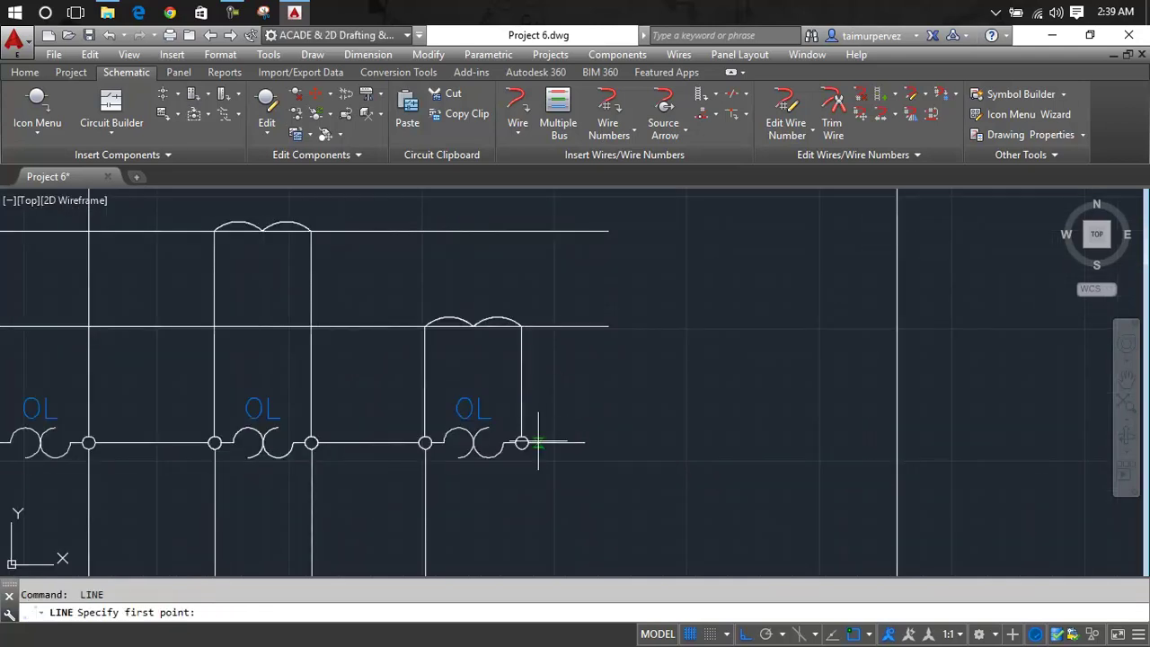
scroll(520, 443, up, 5)
scroll(523, 449, up, 1)
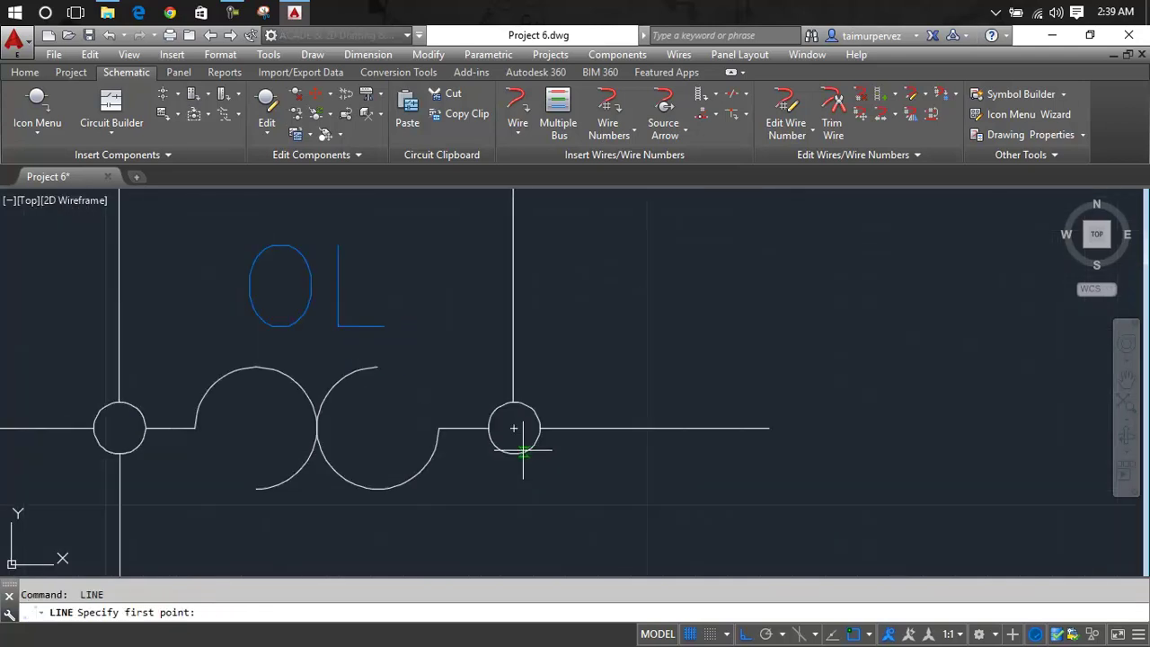
click(513, 453)
scroll(514, 454, down, 3)
scroll(514, 476, down, 5)
click(508, 369)
key(Return)
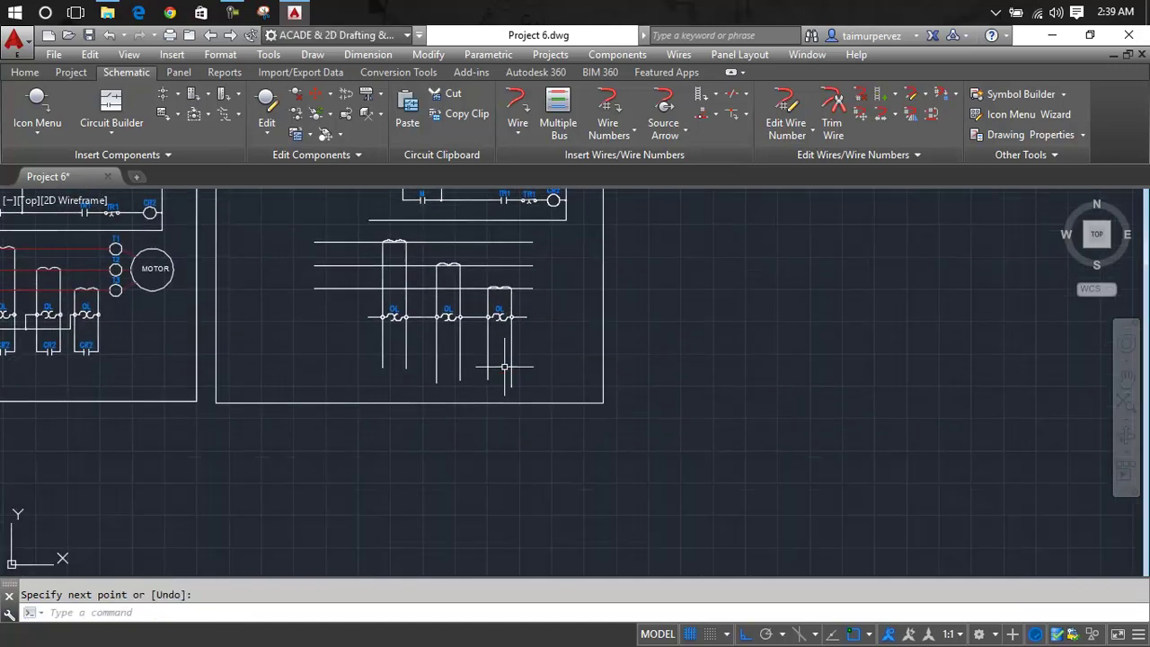
middle_drag(382, 344, 484, 333)
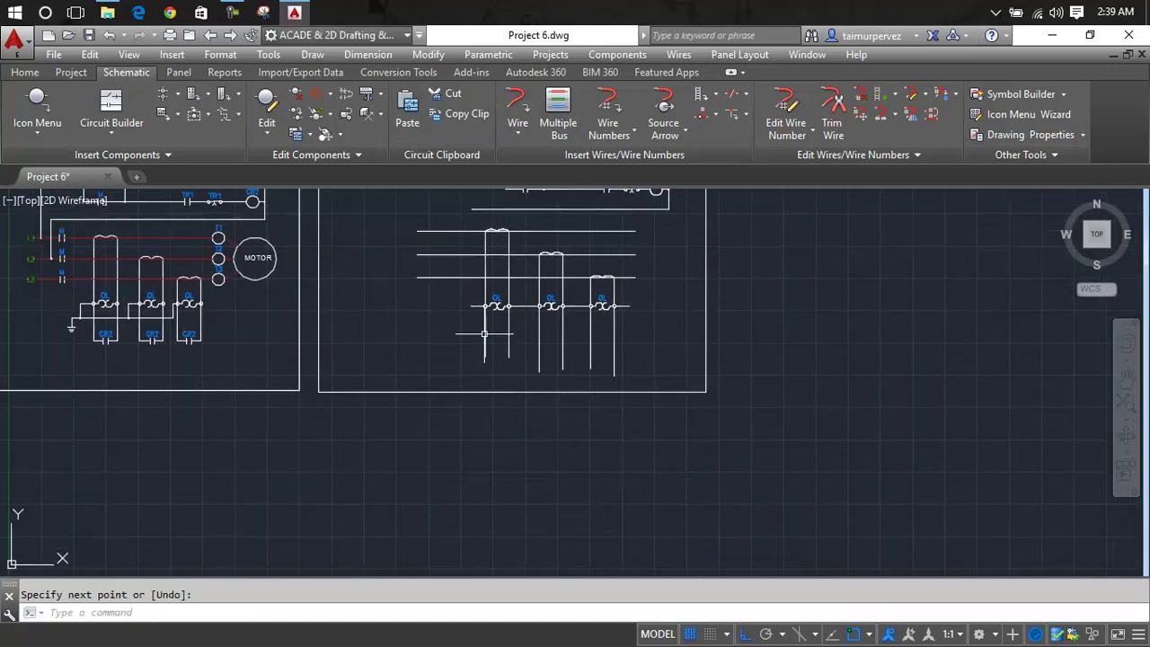
scroll(484, 344, up, 2)
scroll(484, 346, up, 2)
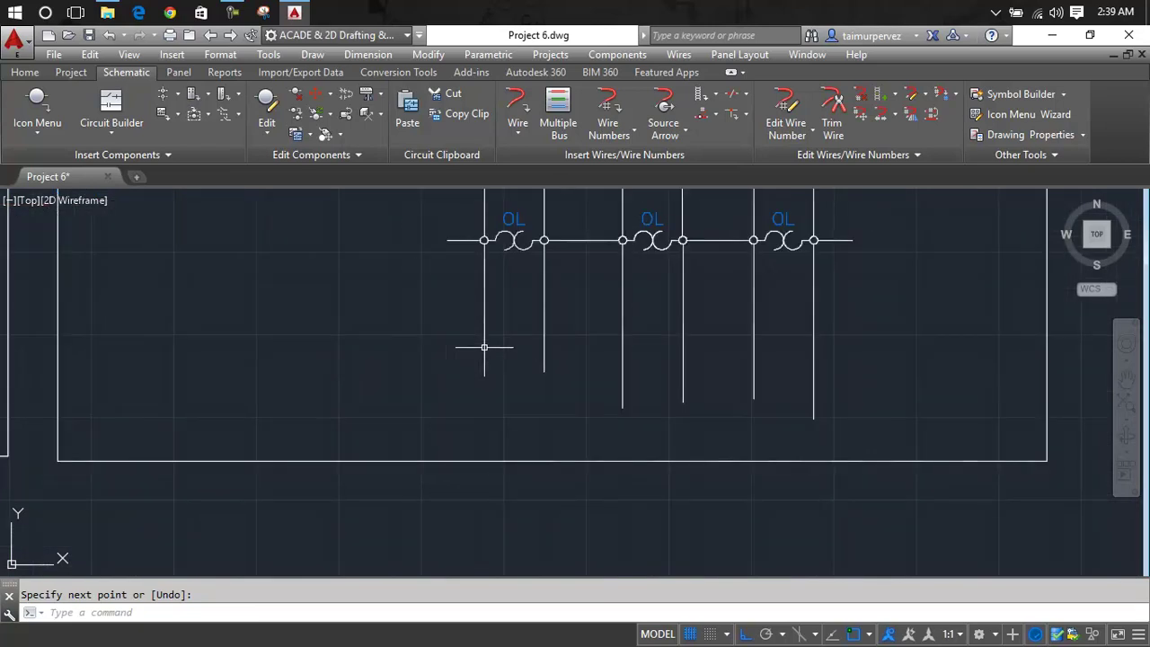
text(U)
Draw a horizontal line across all three OL loop wires, from left of the first to past the third.
key(Return)
click(458, 347)
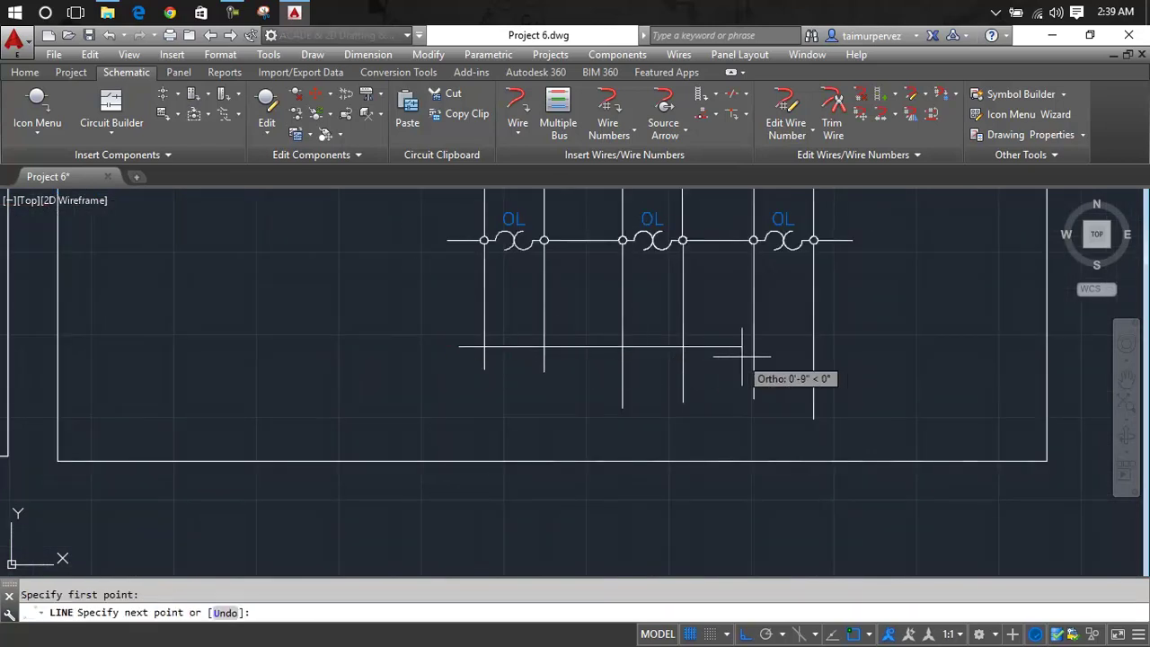
click(877, 359)
key(Escape)
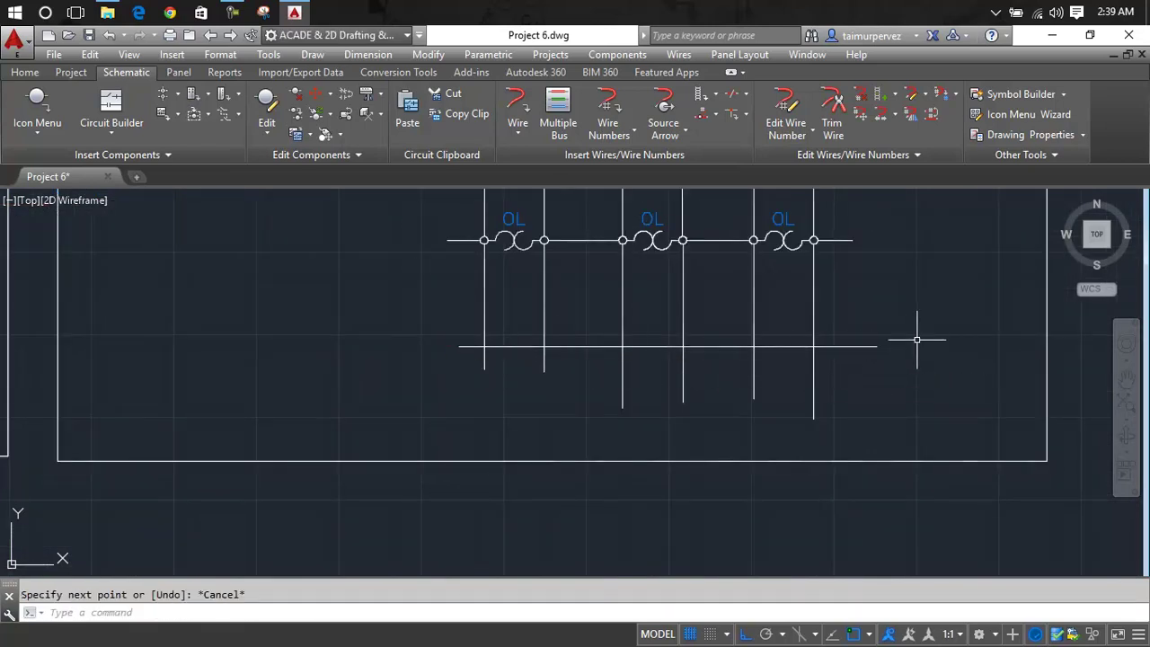
text(TR)
Trim the wire ends below the horizontal line and its overhanging stubs.
key(Return)
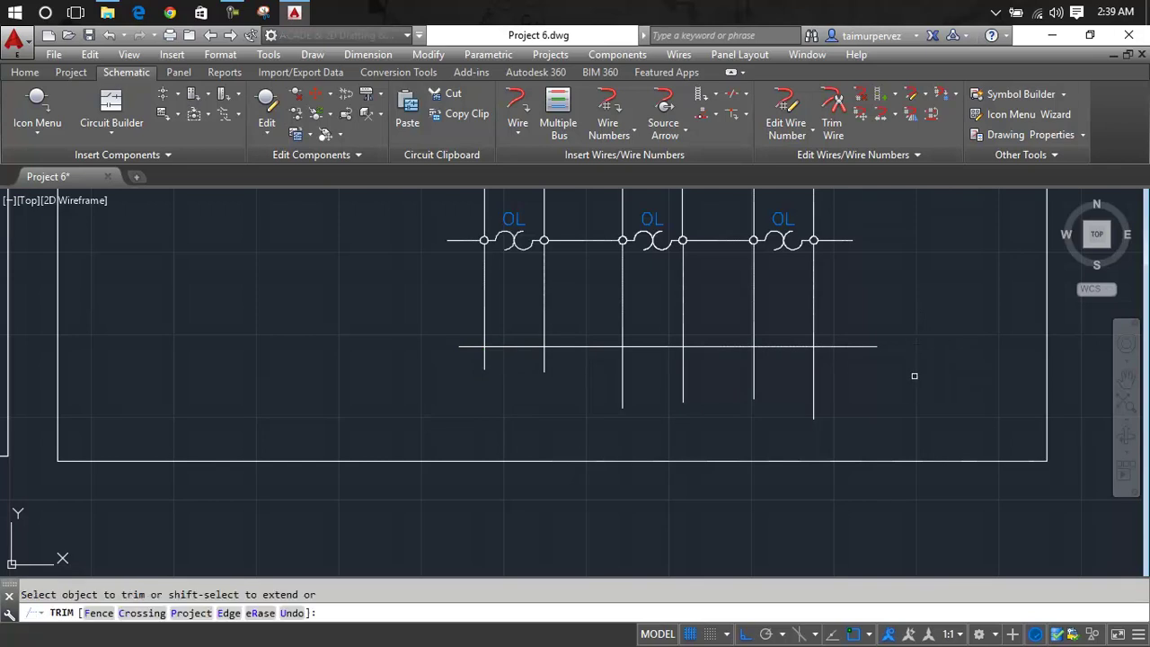
drag(914, 382, 410, 384)
click(410, 384)
drag(861, 345, 829, 287)
click(456, 311)
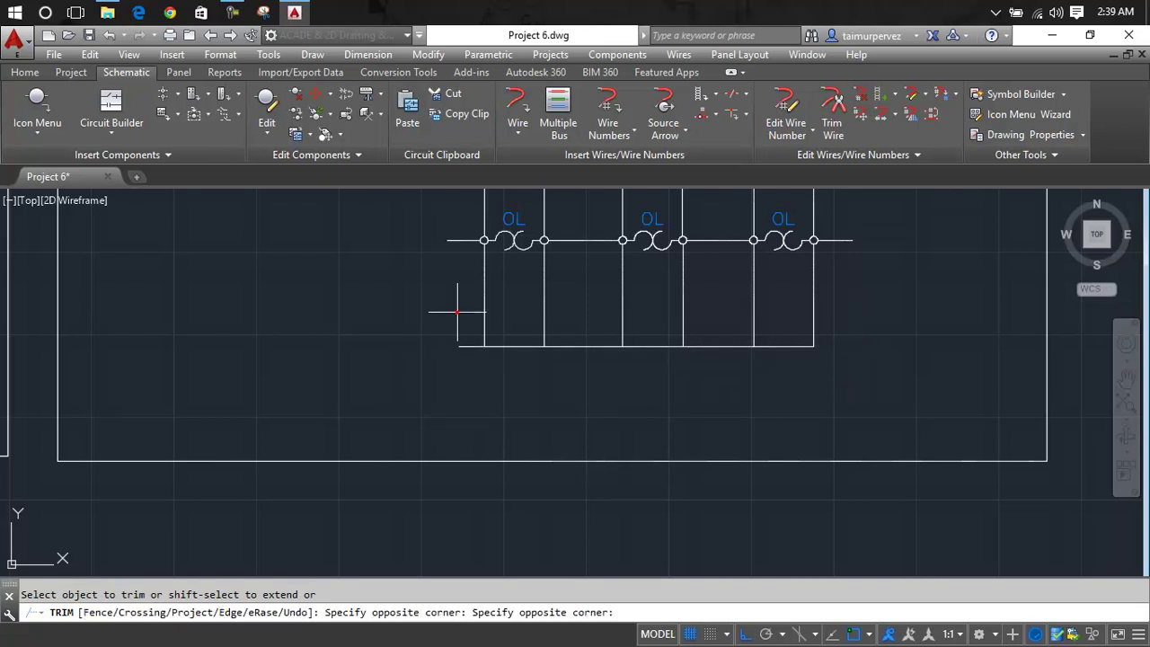
key(Escape)
scroll(477, 392, down, 4)
middle_drag(480, 398, 517, 377)
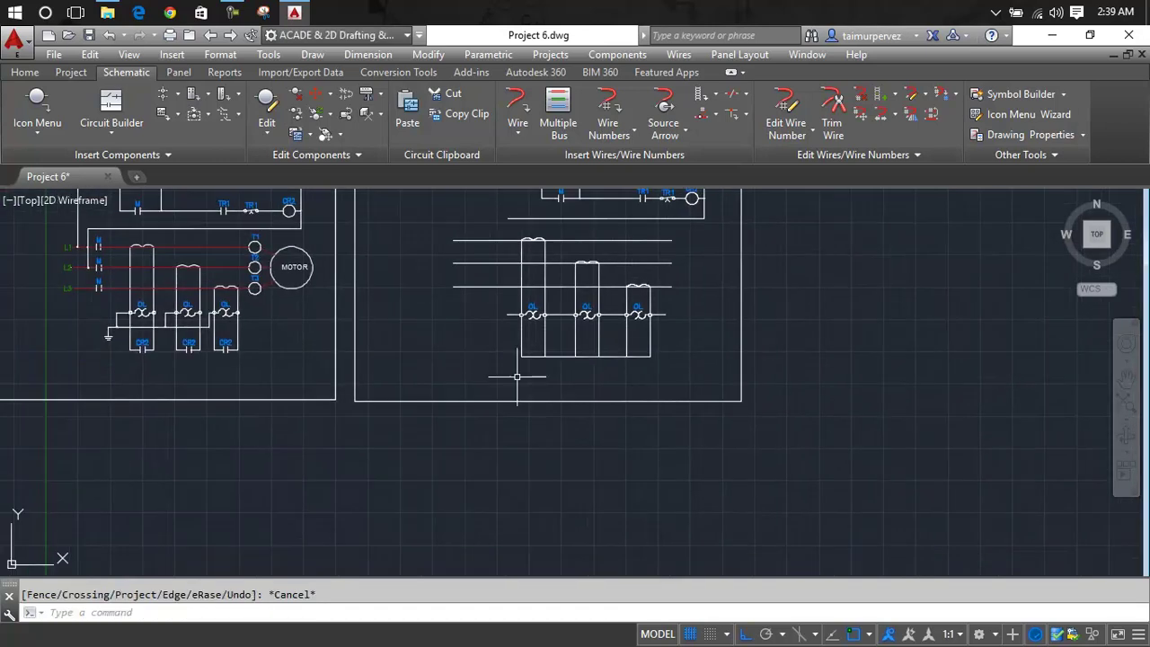
scroll(150, 357, up, 5)
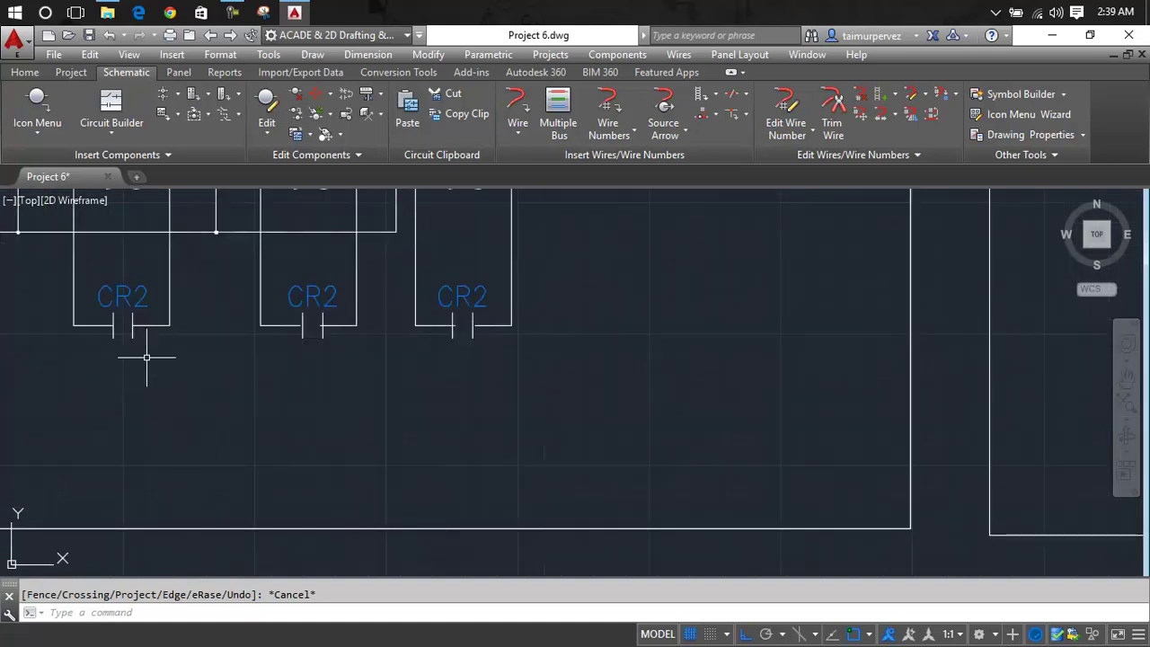
scroll(147, 357, down, 2)
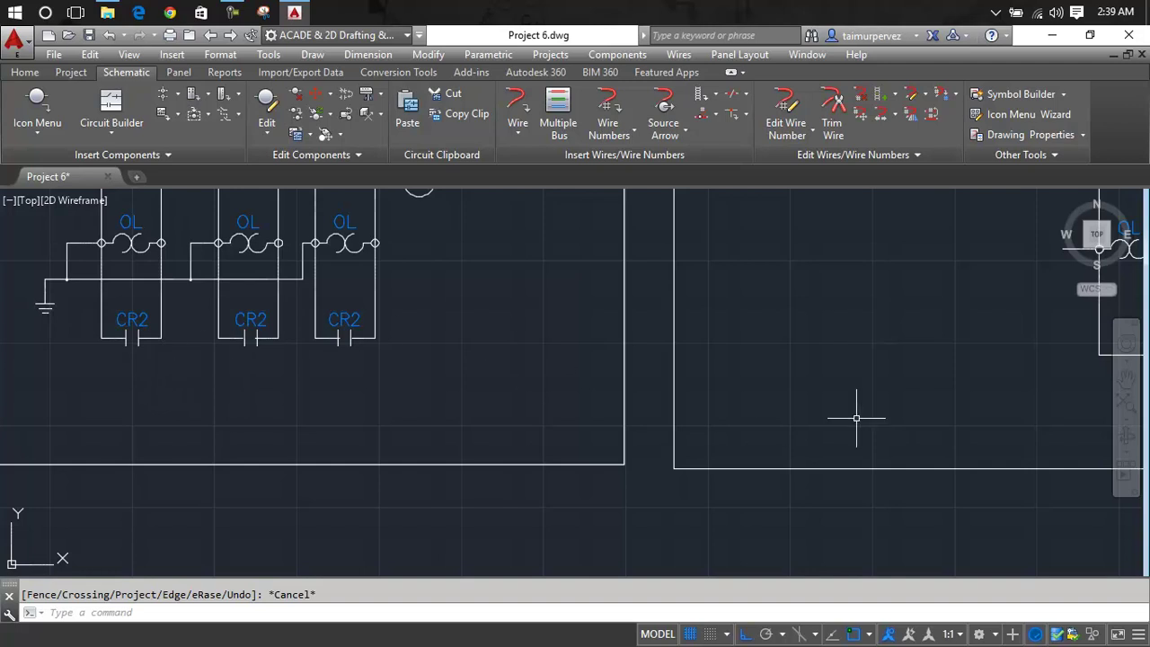
scroll(855, 417, down, 3)
mouse_move(839, 419)
middle_down()
mouse_move(697, 419)
mouse_move(565, 439)
middle_up()
scroll(629, 269, up, 2)
scroll(637, 254, up, 3)
scroll(636, 254, up, 2)
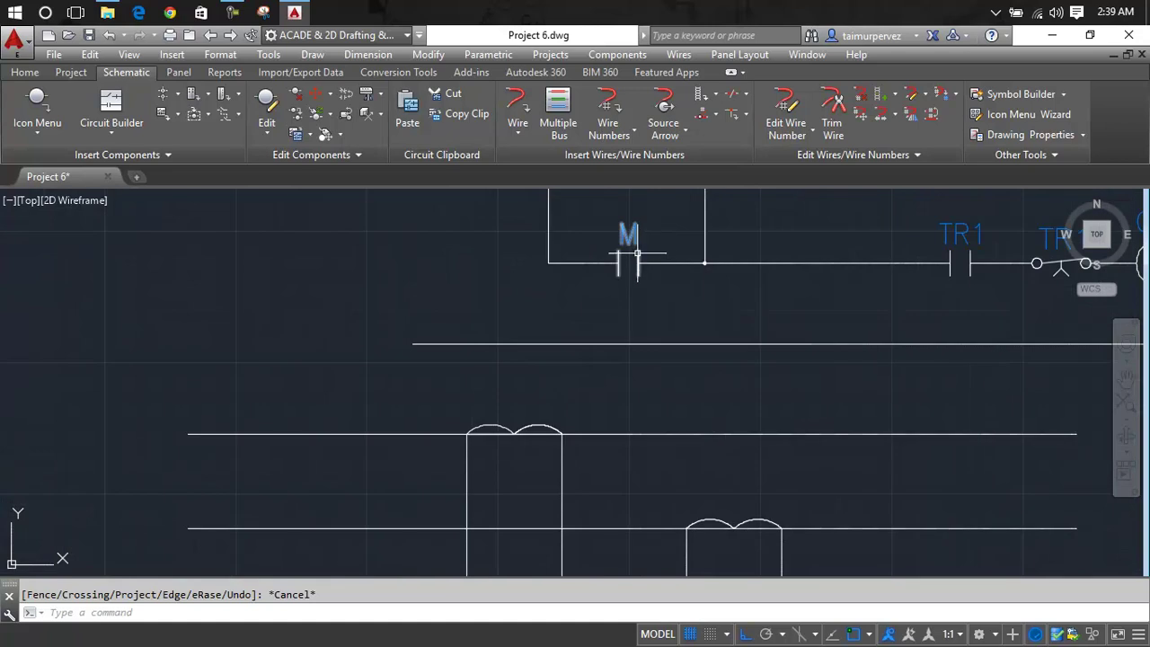
scroll(640, 260, down, 2)
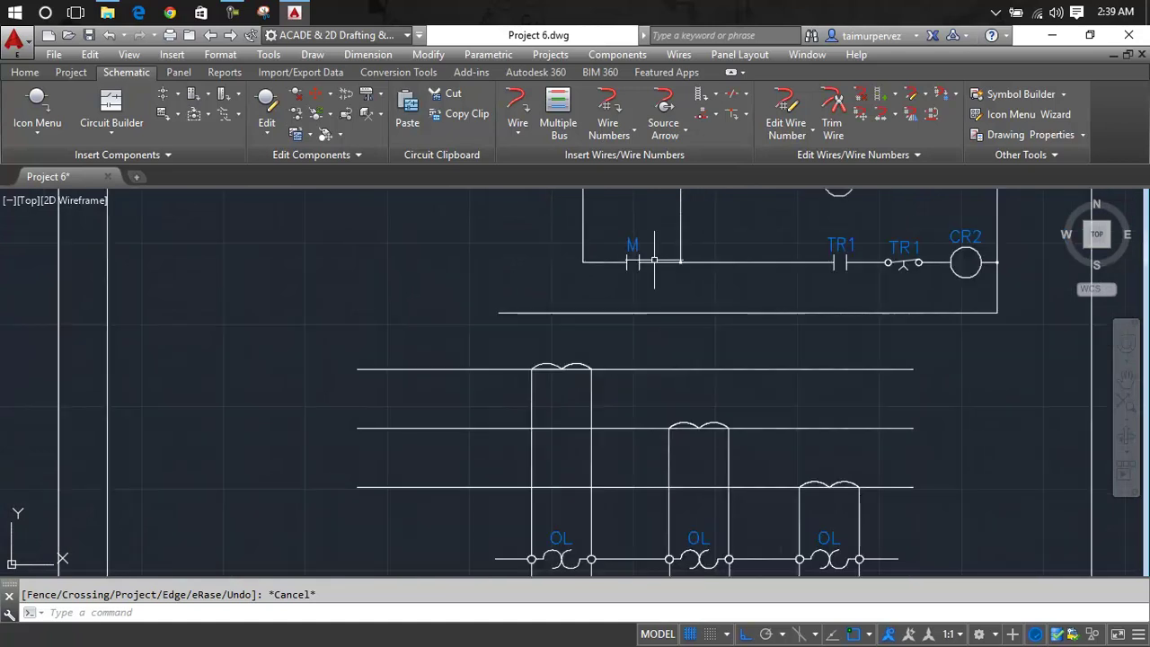
scroll(645, 260, up, 4)
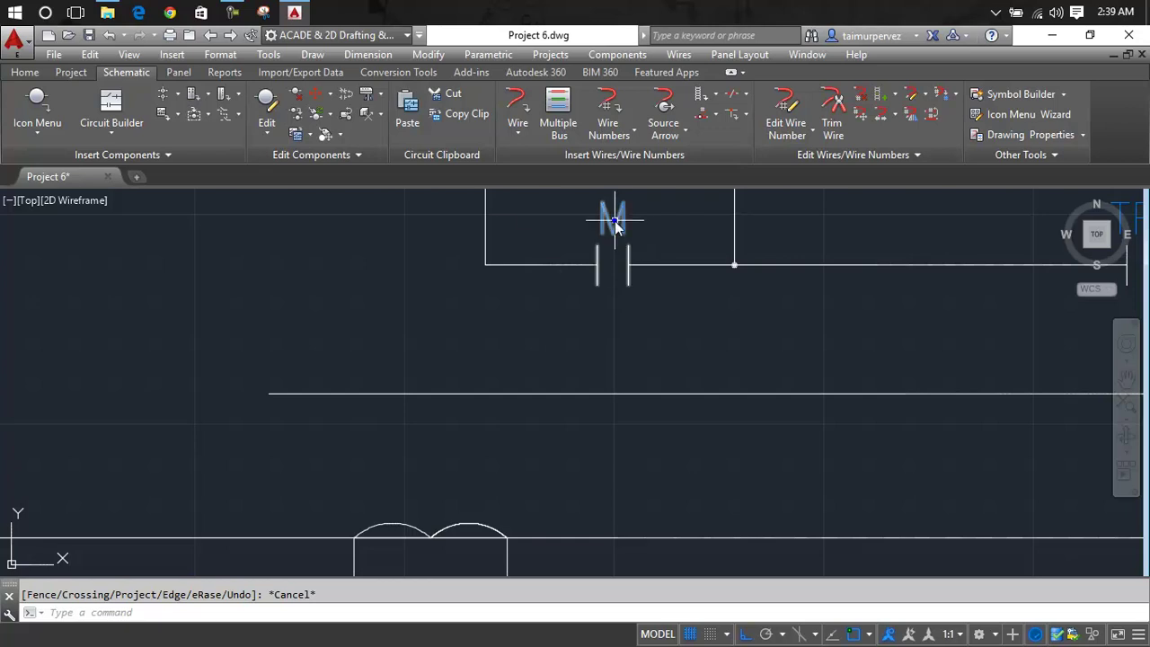
Copy the M contact onto the bottom wire under the first OL loop and retag it CR2.
right_click(616, 224)
click(620, 268)
scroll(636, 391, down, 4)
scroll(636, 386, down, 4)
middle_drag(620, 507, 611, 324)
scroll(602, 319, up, 2)
scroll(602, 319, up, 3)
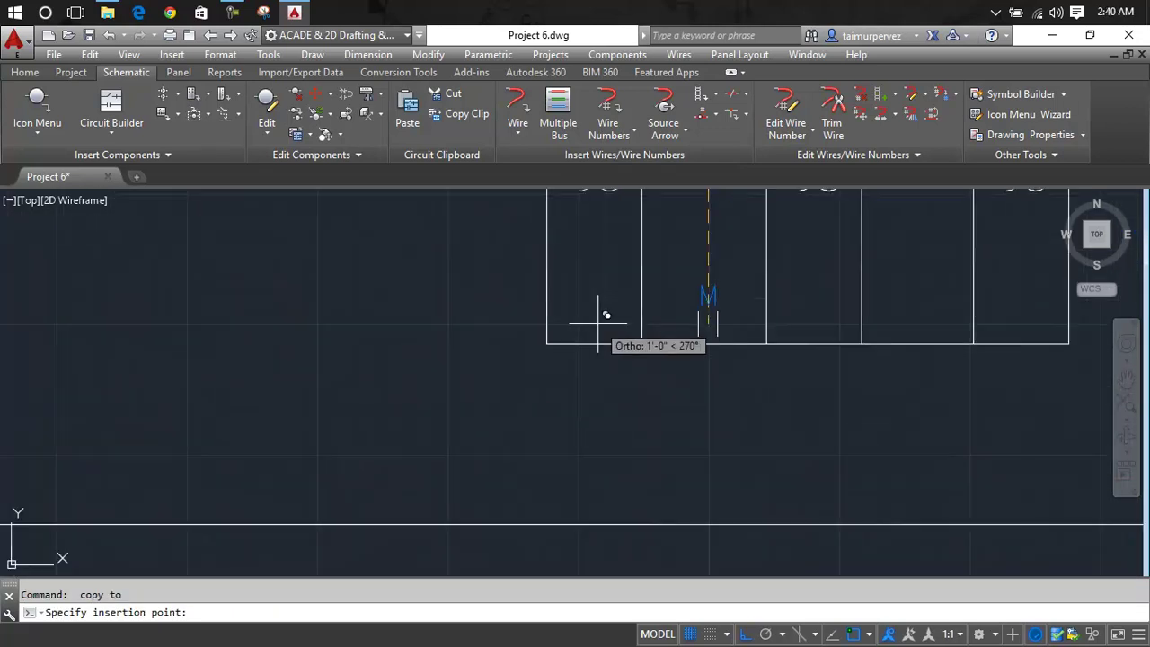
scroll(597, 329, up, 2)
scroll(597, 337, up, 2)
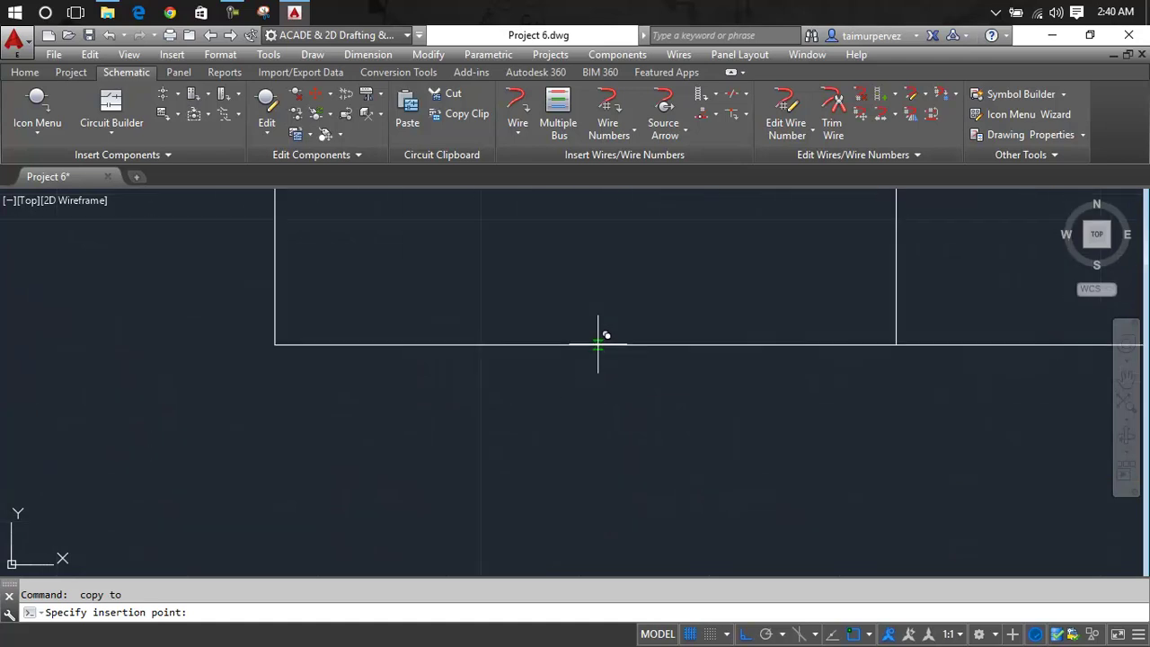
click(597, 344)
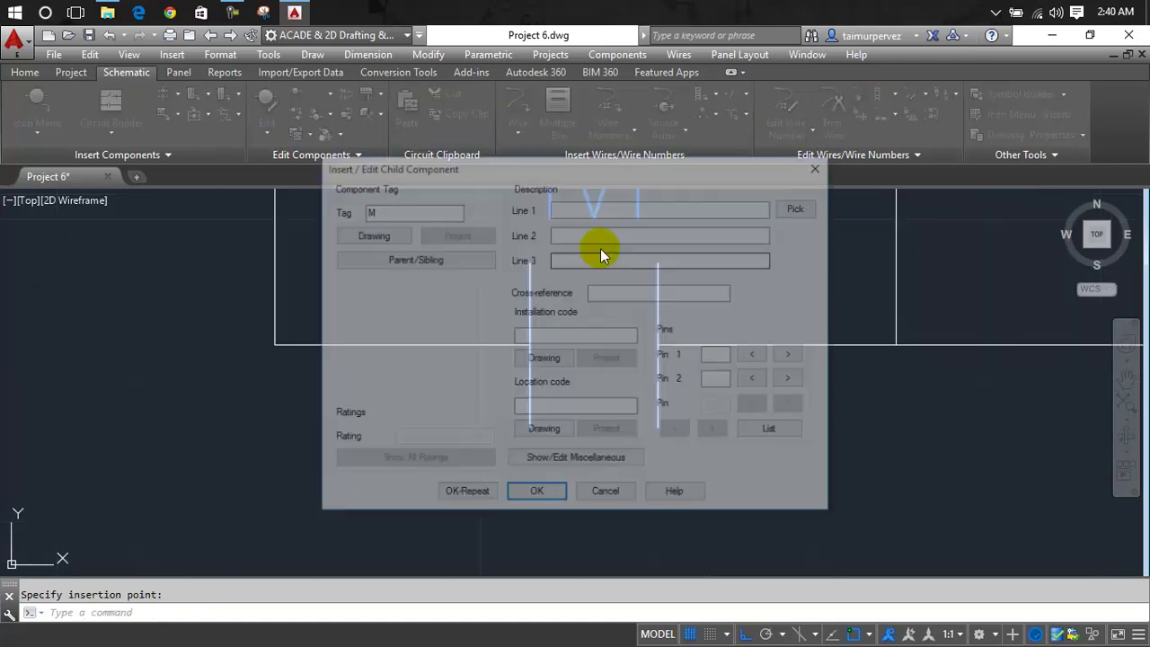
double_click(449, 211)
text(CR2)
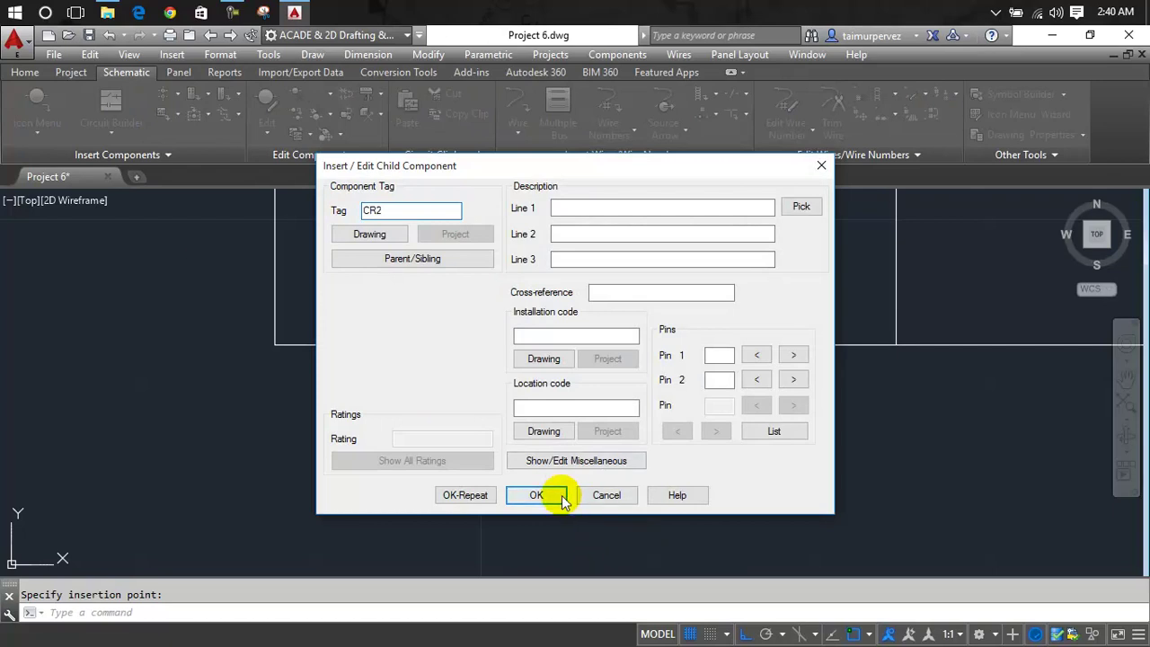
click(563, 499)
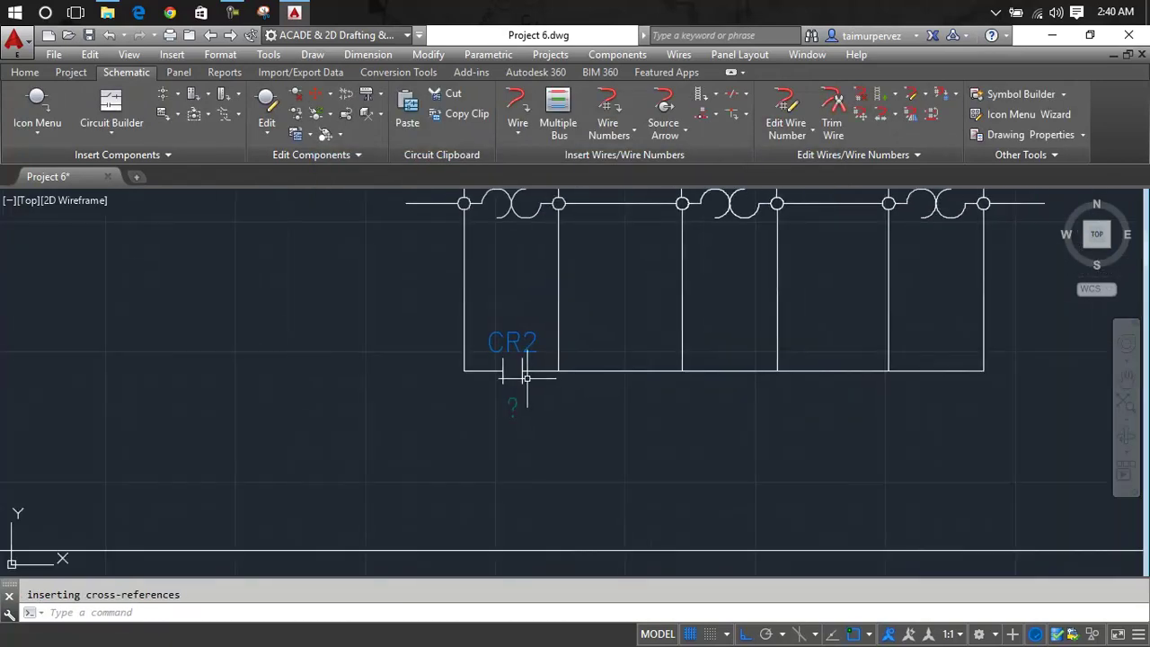
scroll(527, 377, up, 2)
Copy the CR2 contact onto the bottom wire under the second OL loop.
right_click(517, 360)
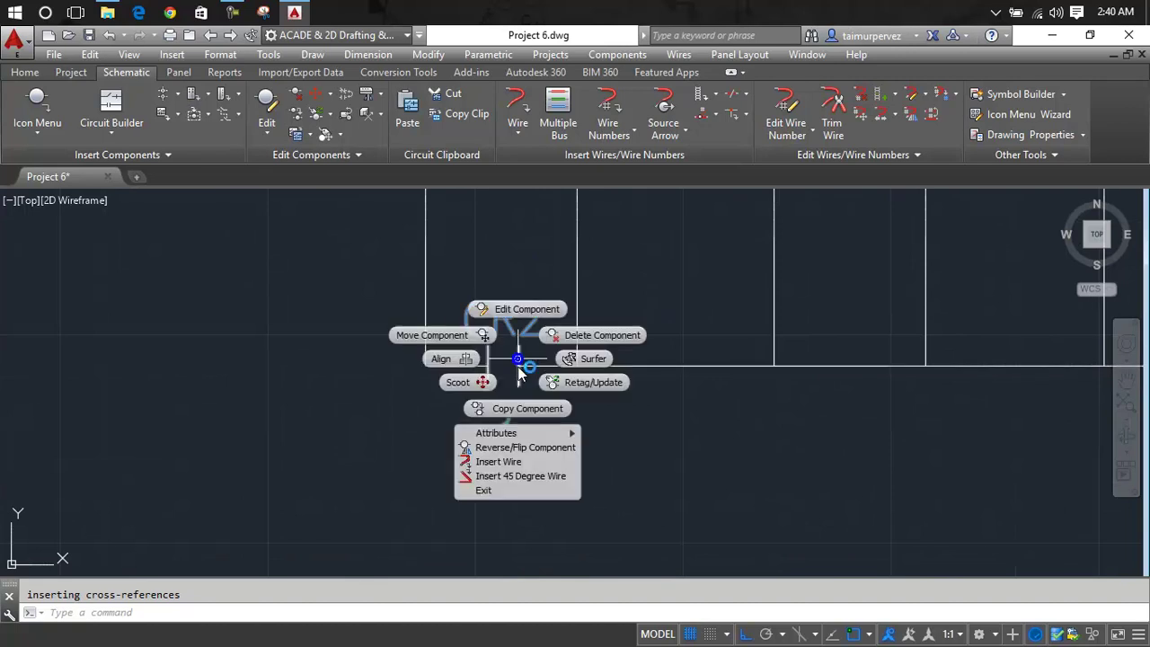
click(516, 409)
scroll(747, 356, down, 2)
mouse_move(803, 366)
middle_down()
mouse_move(541, 380)
mouse_move(554, 359)
mouse_move(578, 356)
middle_up()
scroll(543, 373, up, 5)
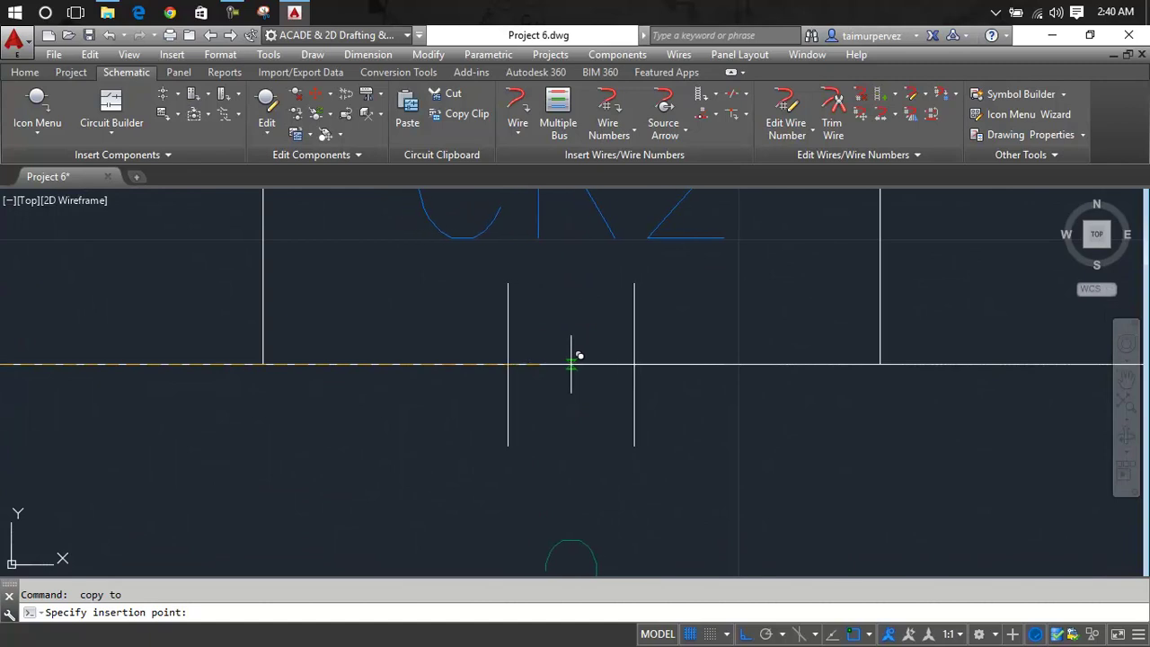
click(577, 359)
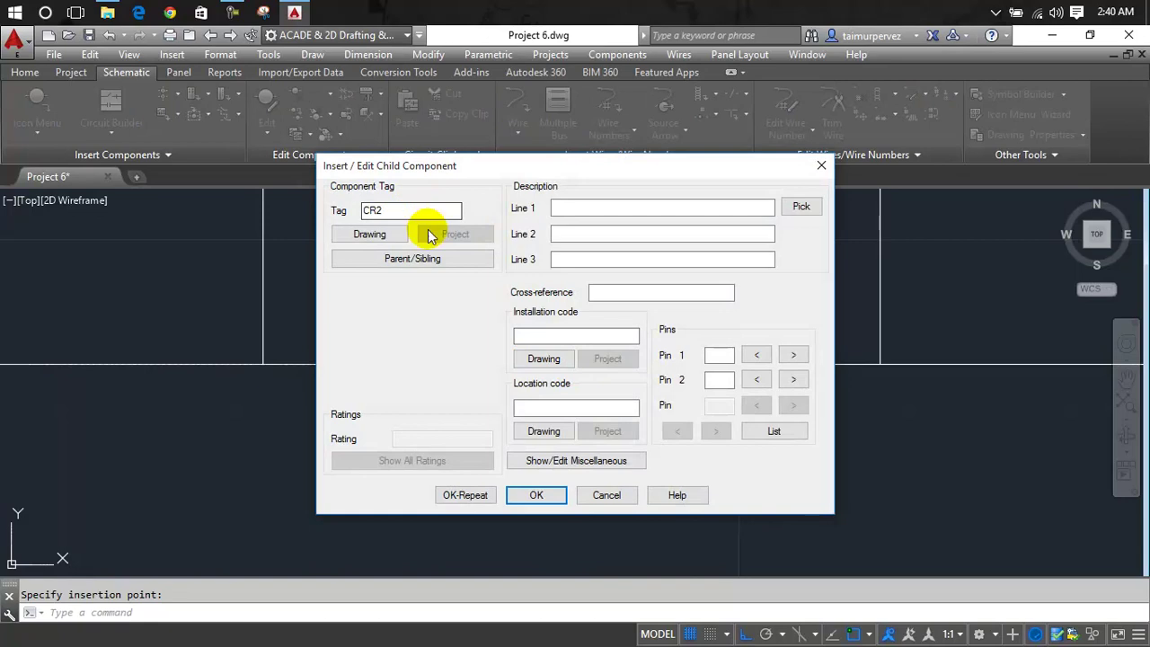
click(546, 495)
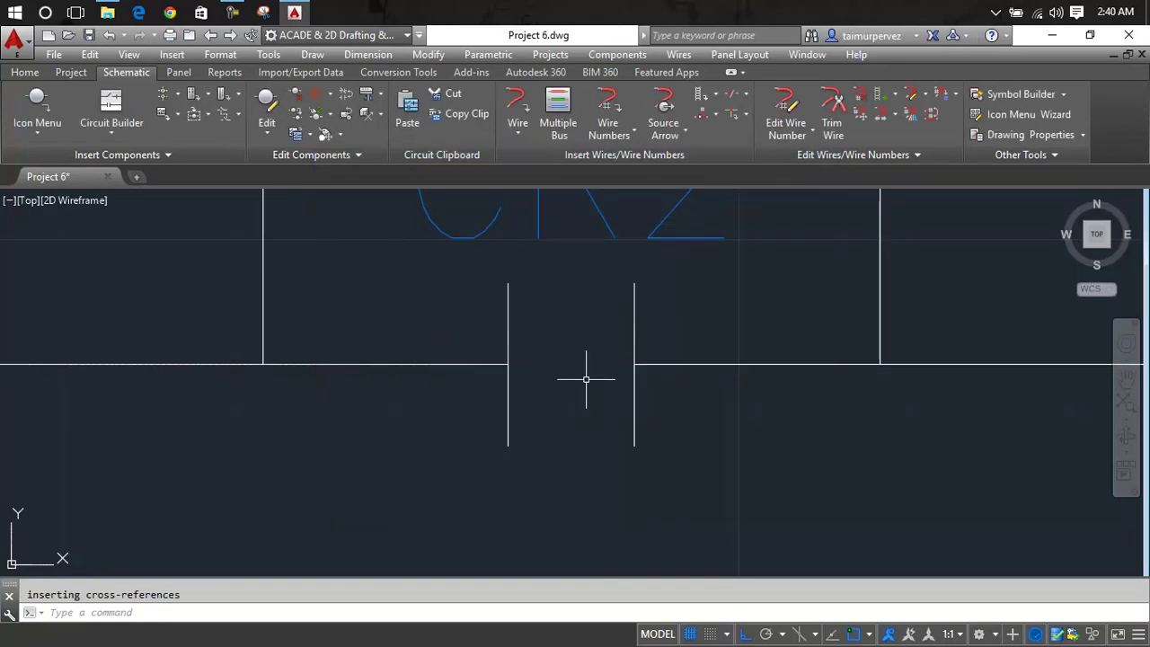
Copy the CR2 contact onto the bottom wire under the third OL loop.
right_click(634, 331)
mouse_move(613, 405)
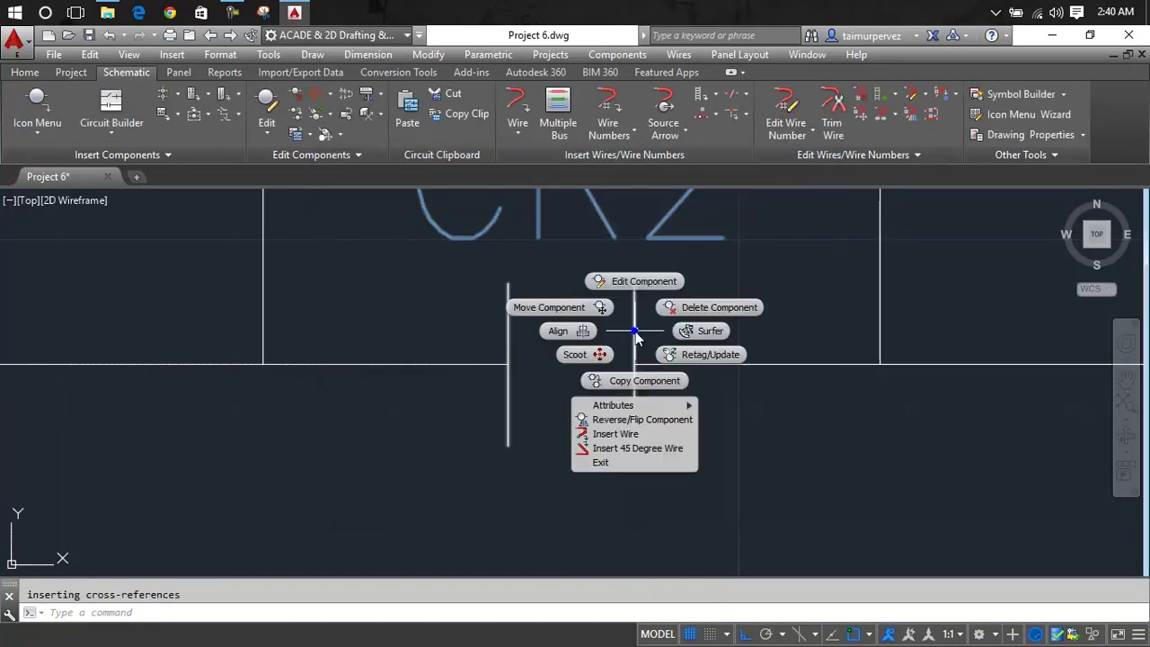
click(641, 380)
scroll(641, 380, down, 5)
middle_drag(679, 354, 433, 375)
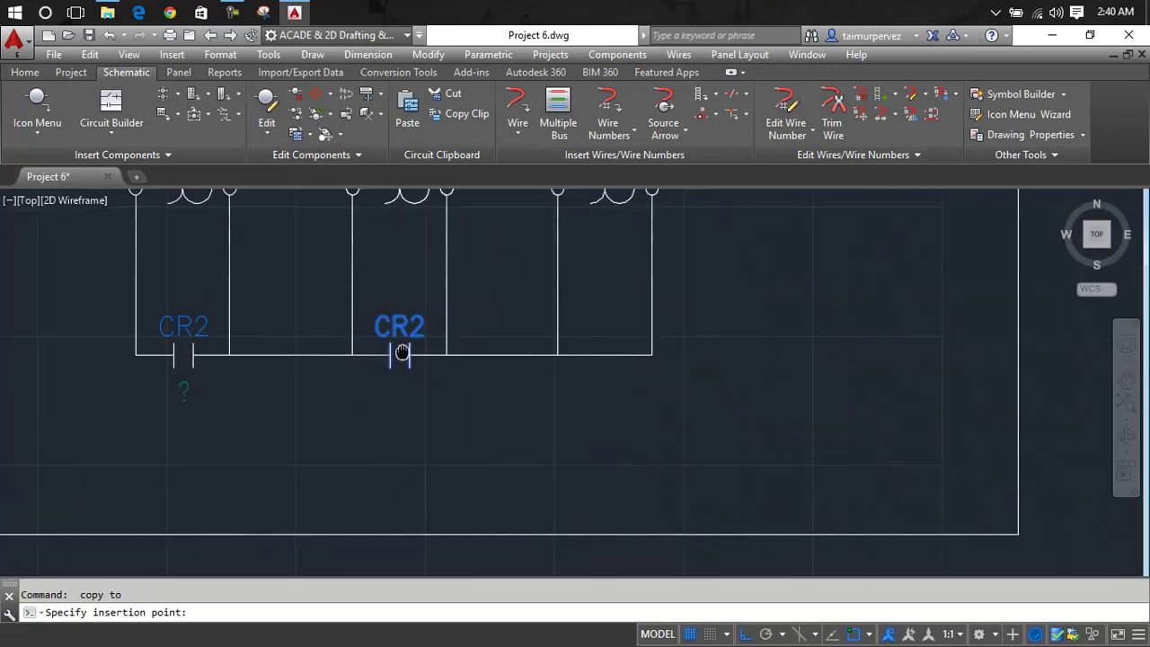
scroll(521, 354, up, 7)
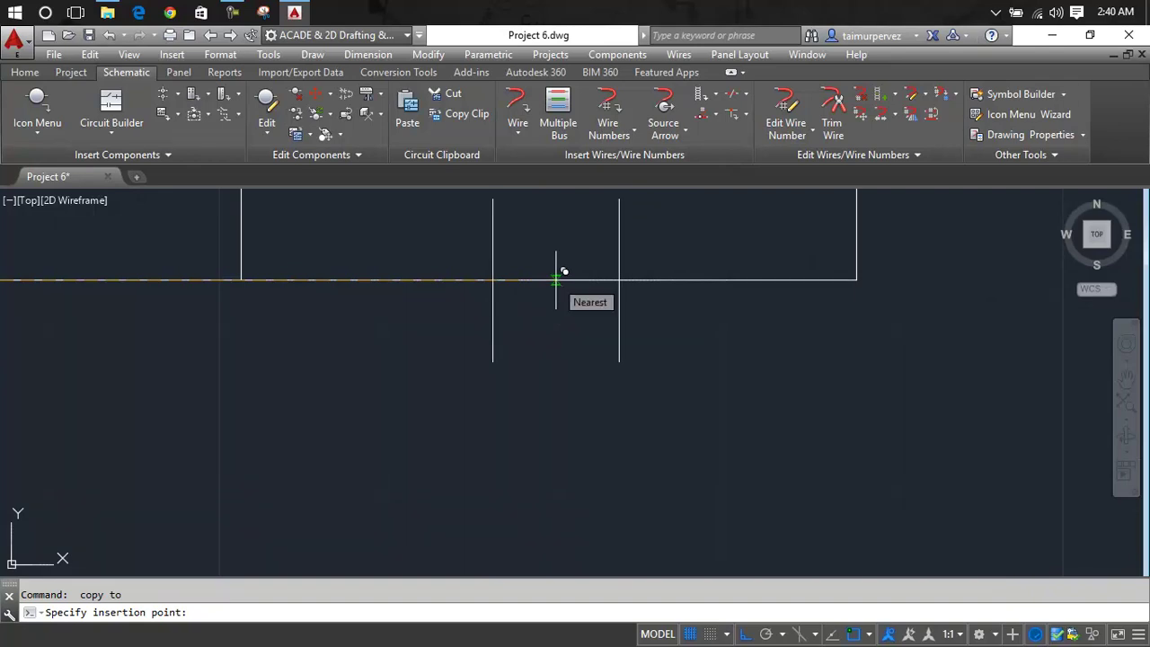
click(556, 279)
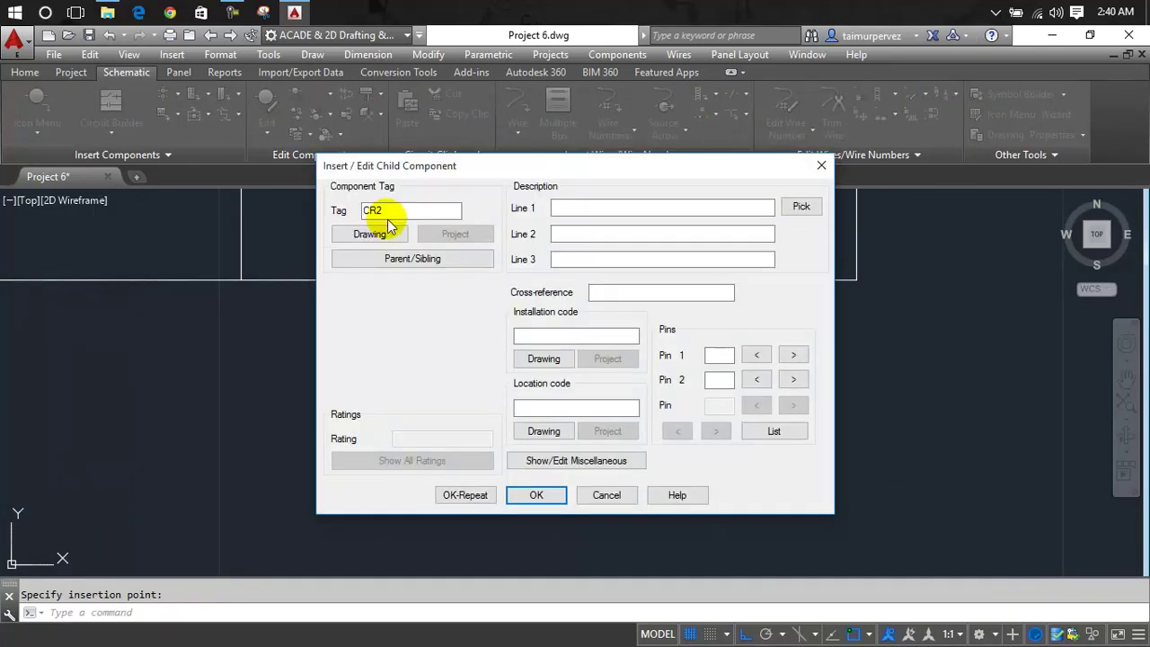
click(549, 492)
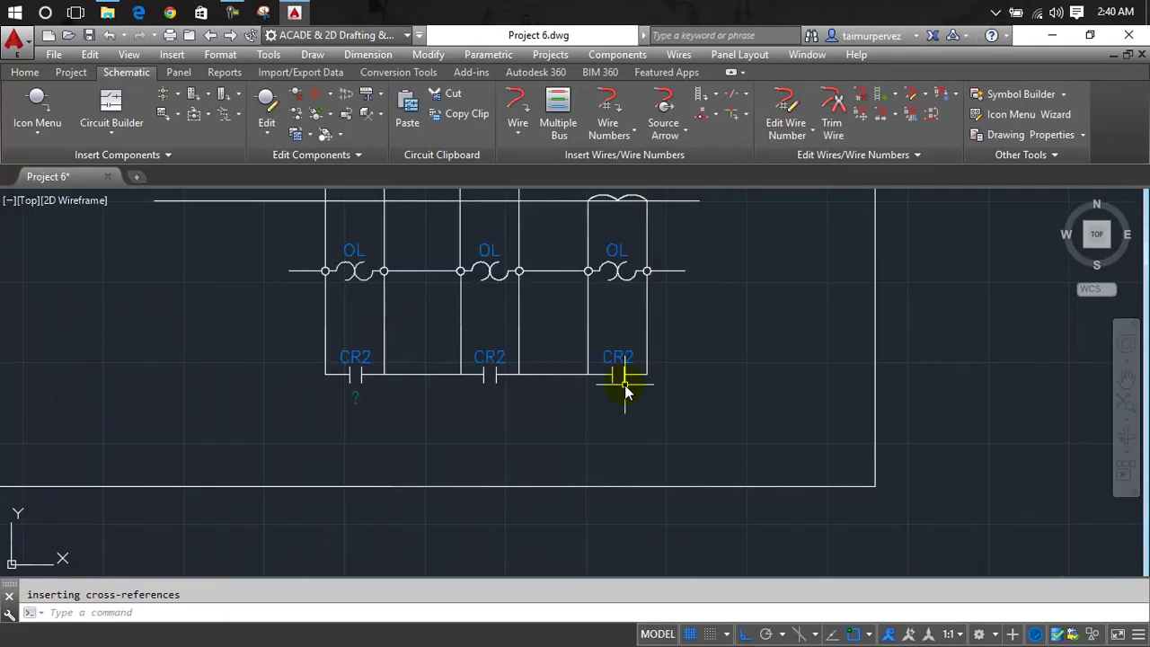
middle_drag(626, 391, 673, 354)
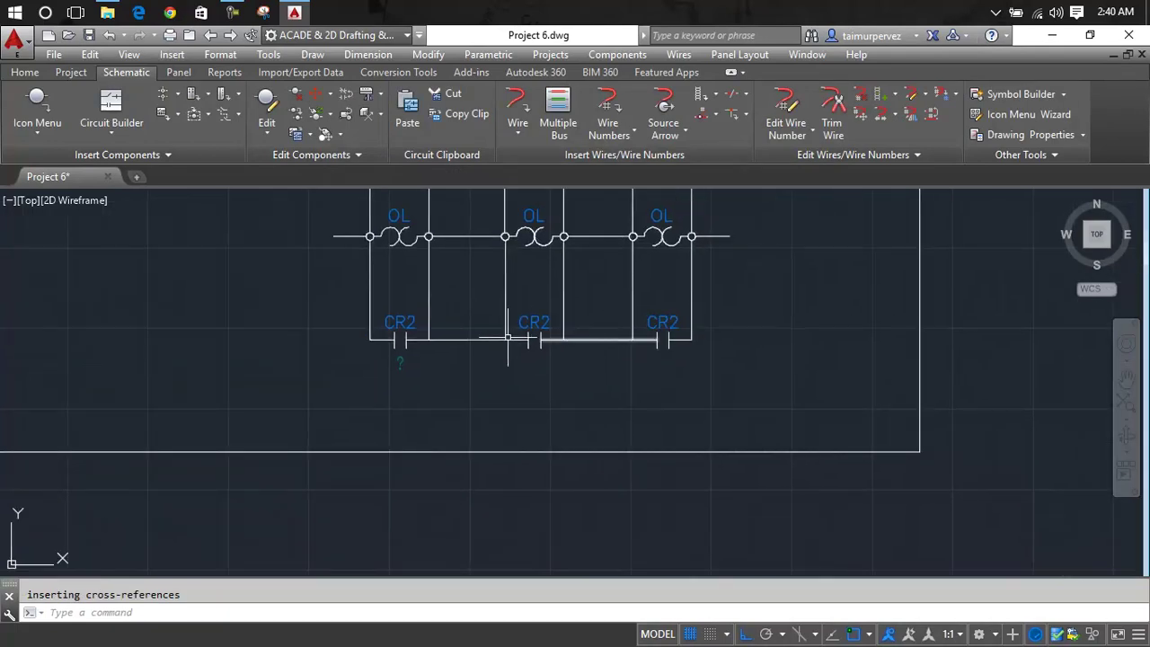
Hide the '?' cross-reference attribute beneath the first CR2 contact.
right_click(450, 342)
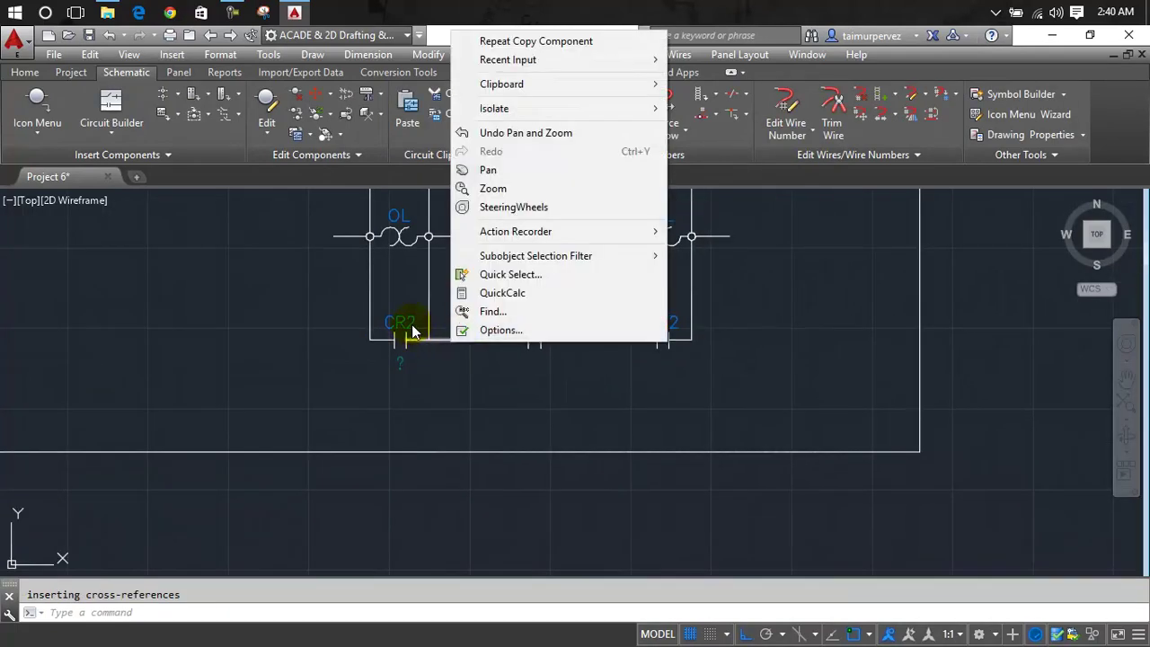
right_click(412, 332)
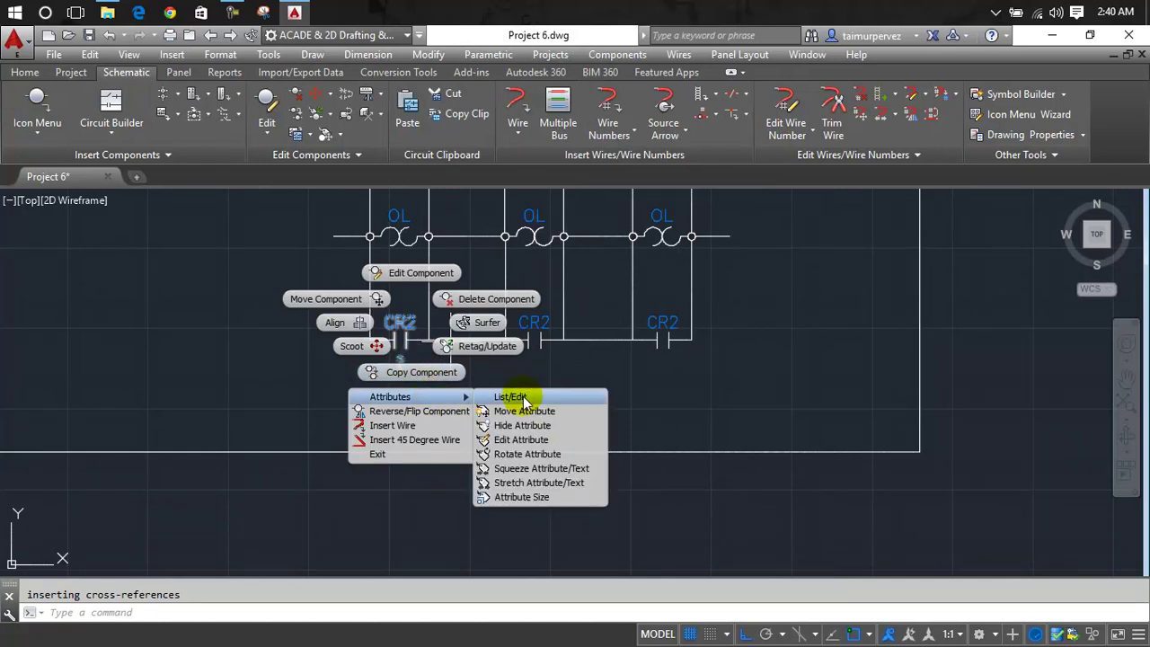
click(532, 427)
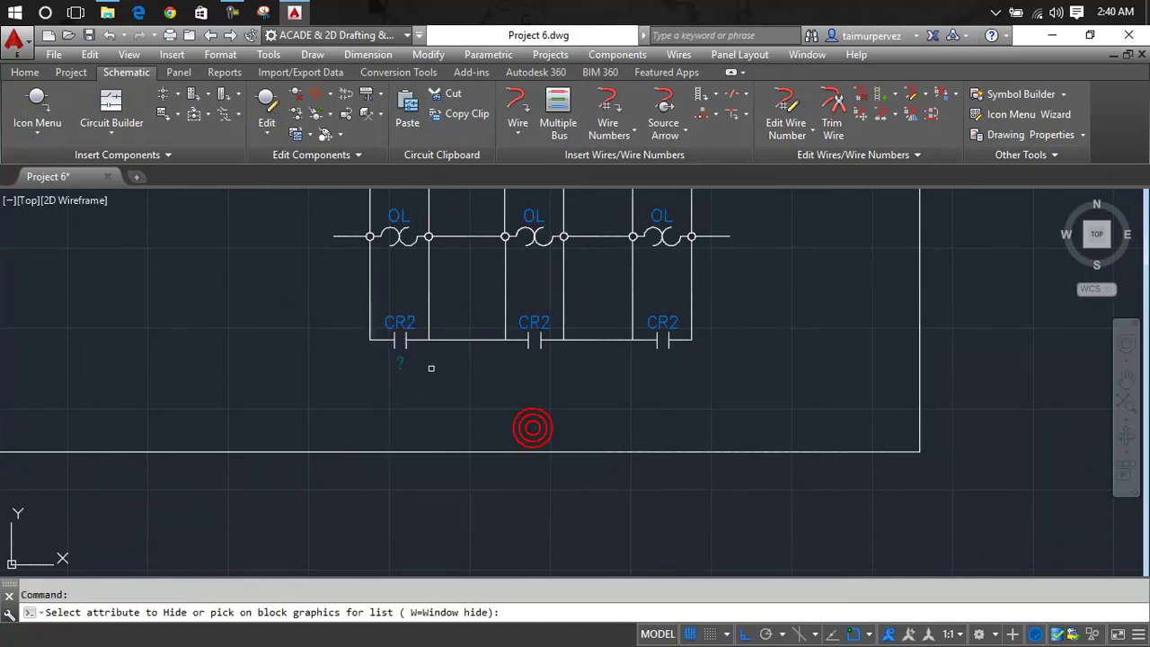
click(402, 366)
key(Return)
scroll(455, 377, down, 3)
scroll(470, 376, down, 3)
middle_drag(470, 376, 572, 371)
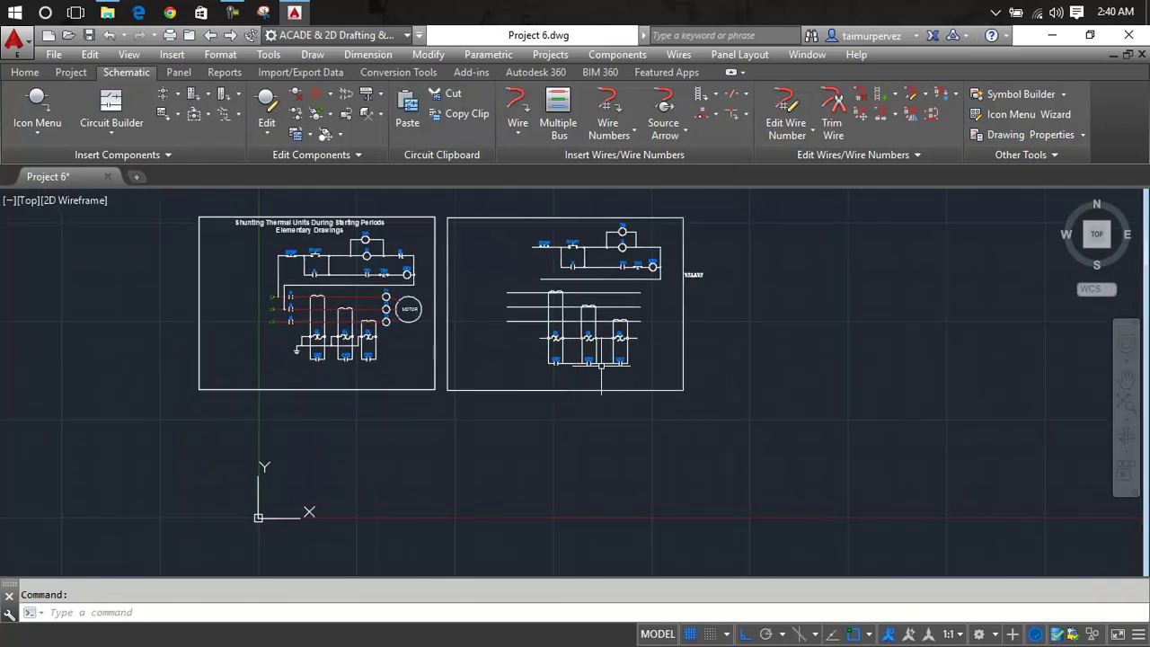
Erase the stray wire stub extending past the OL loop.
scroll(656, 347, up, 3)
scroll(655, 347, up, 2)
scroll(587, 283, up, 3)
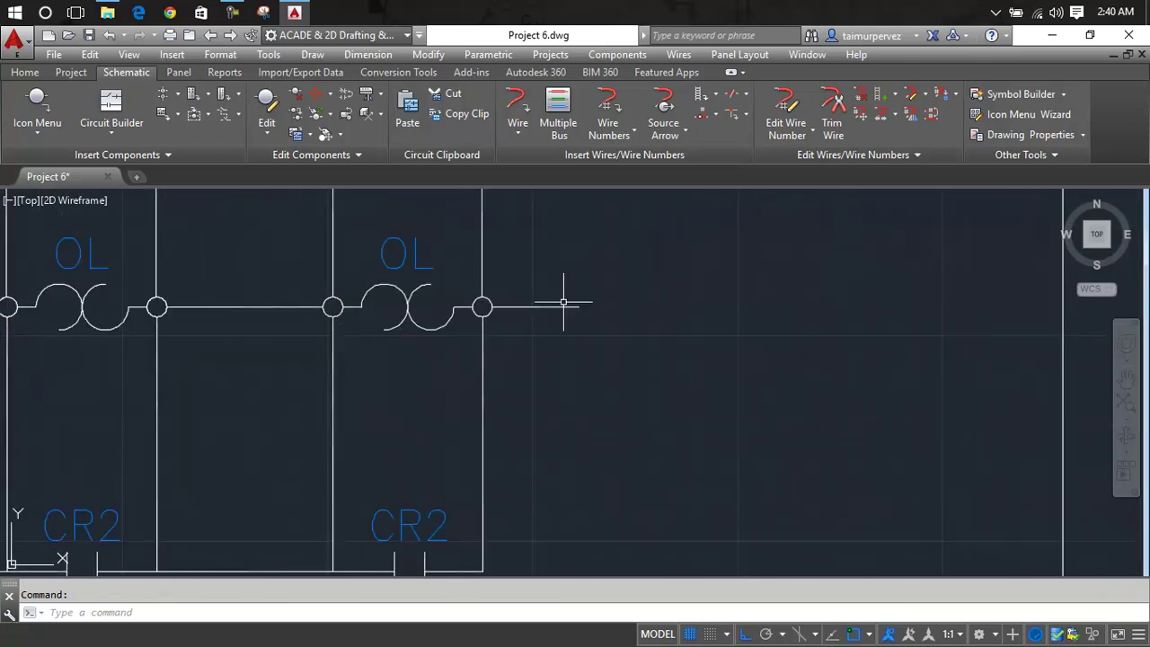
click(560, 306)
key(Delete)
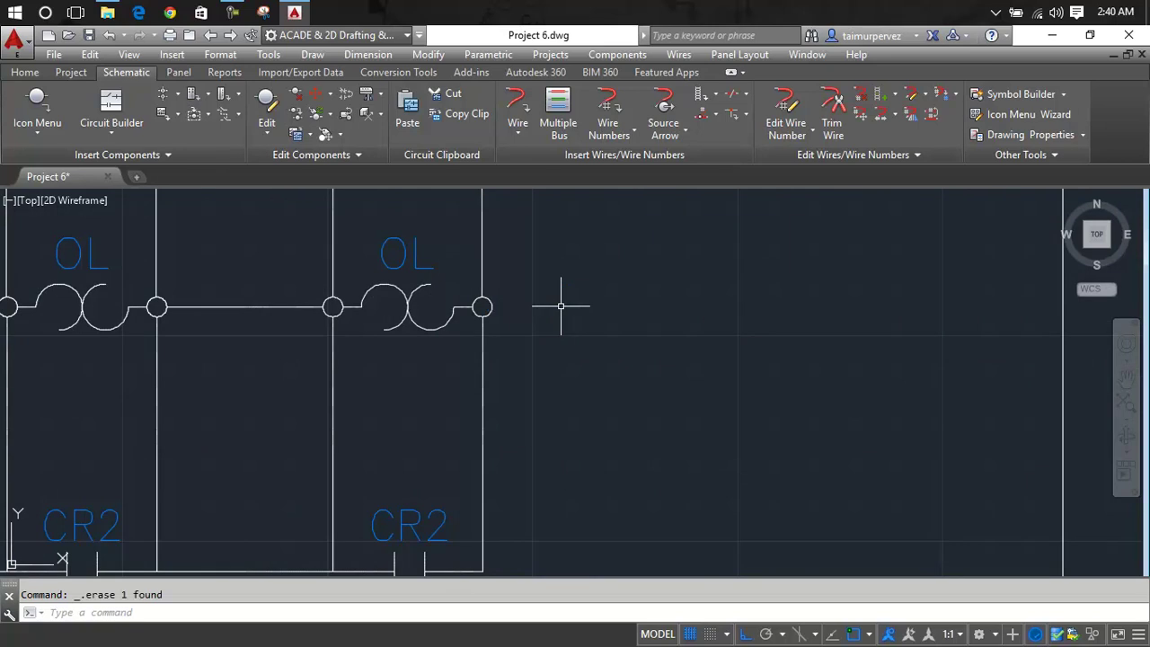
Erase the wire stub left of the first OL heater.
scroll(560, 306, down, 3)
scroll(560, 306, down, 2)
middle_drag(561, 306, 775, 302)
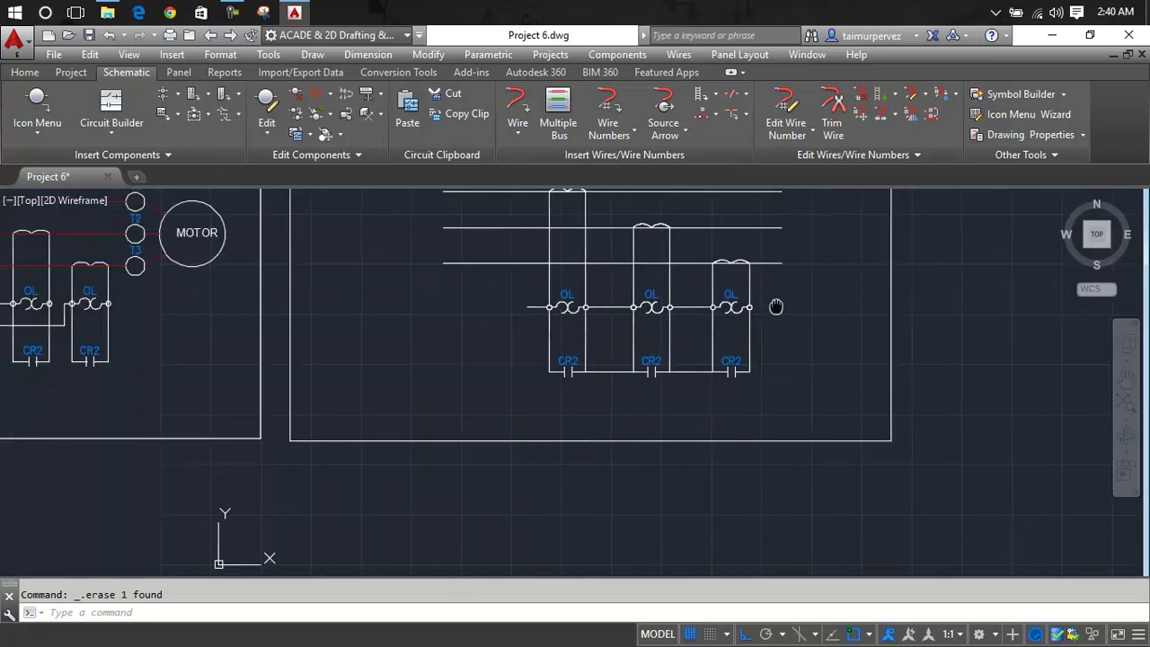
scroll(530, 306, up, 3)
click(537, 307)
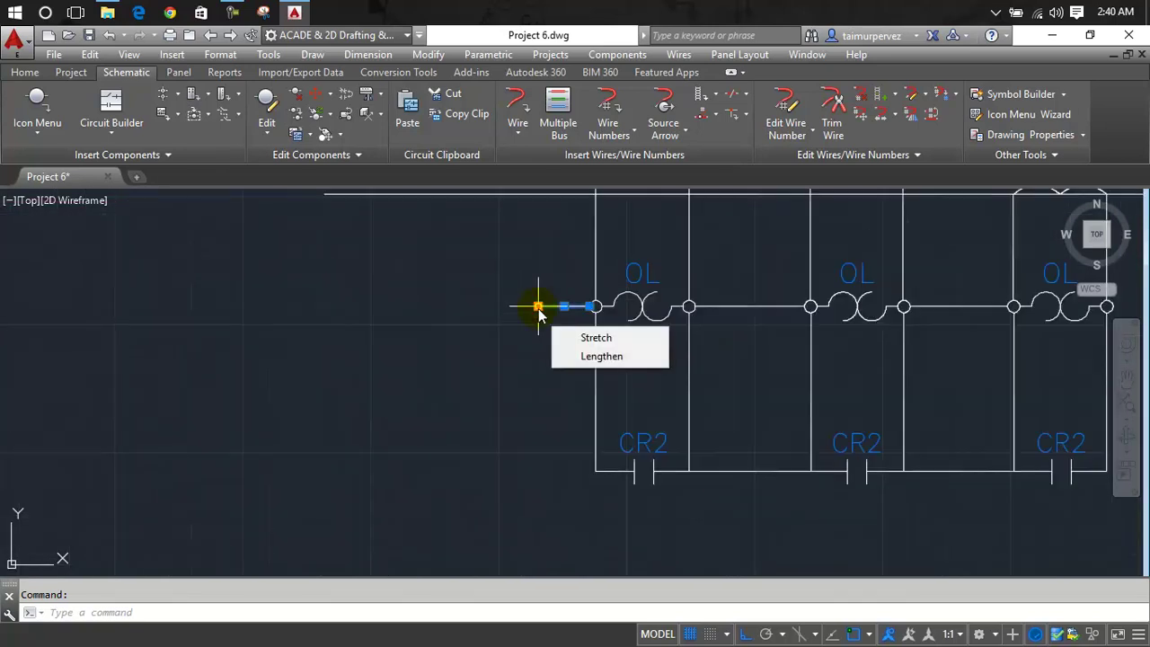
key(Delete)
scroll(544, 287, down, 4)
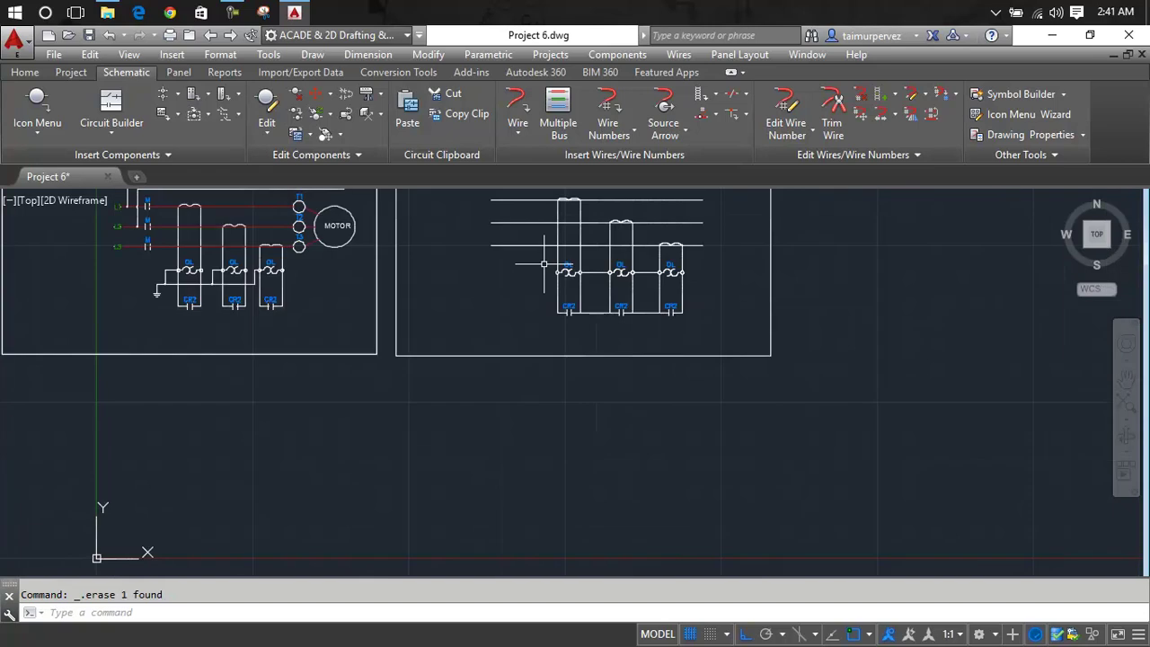
middle_drag(543, 264, 481, 350)
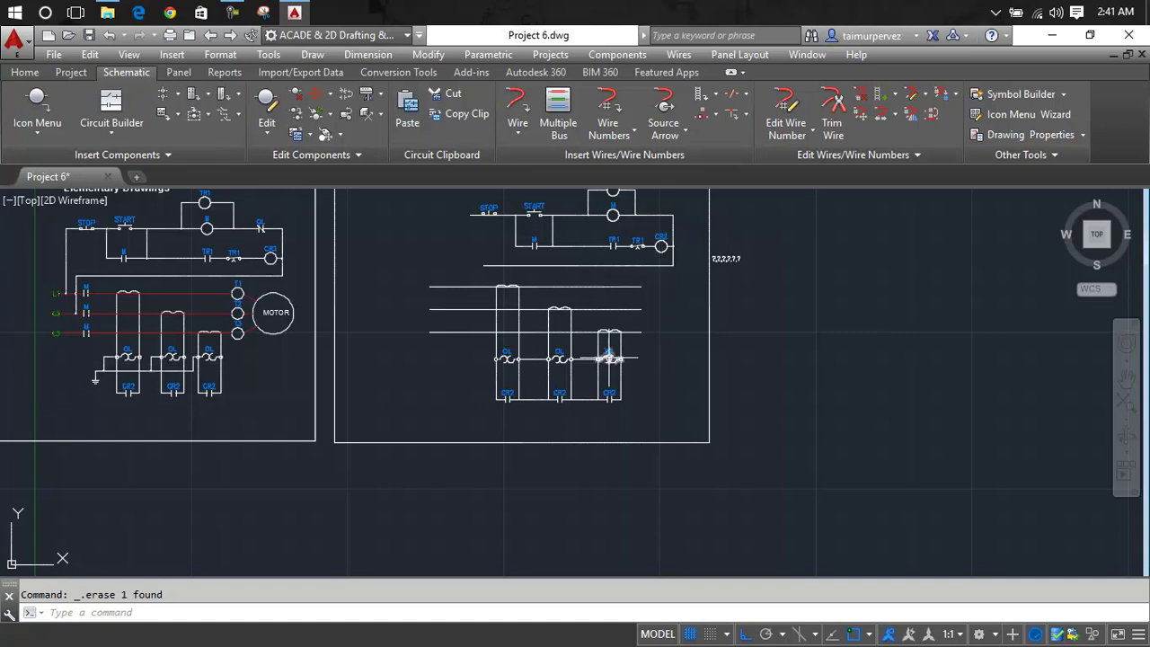
scroll(607, 357, up, 5)
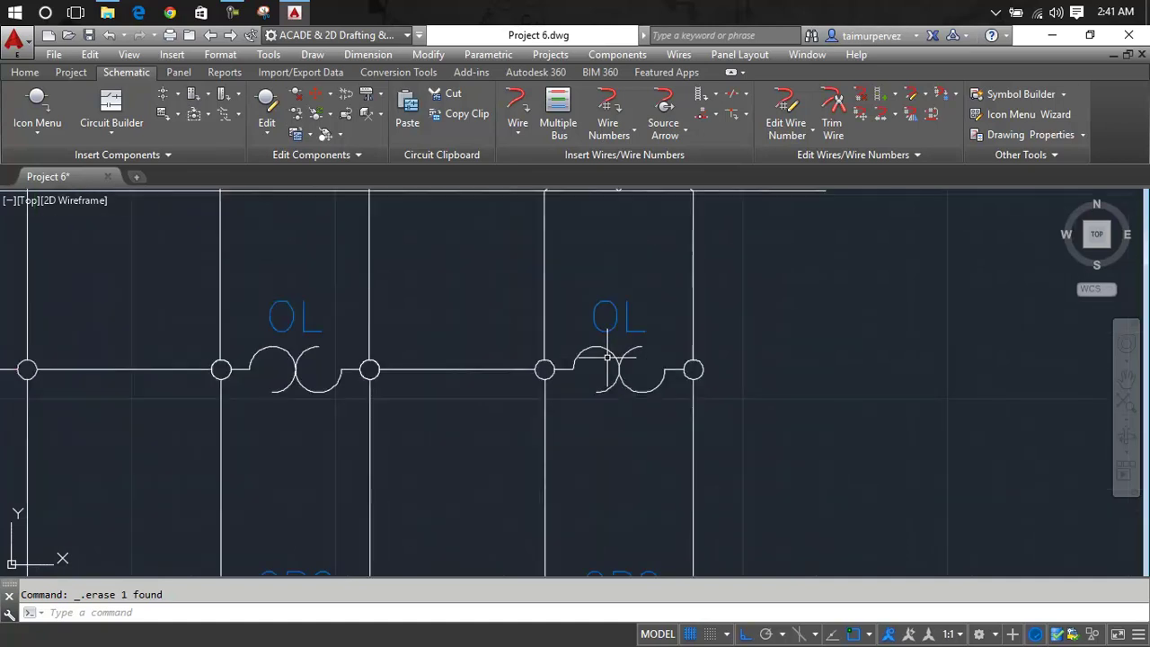
Cancel the accidentally started Wire and TRIM commands without changes.
click(518, 112)
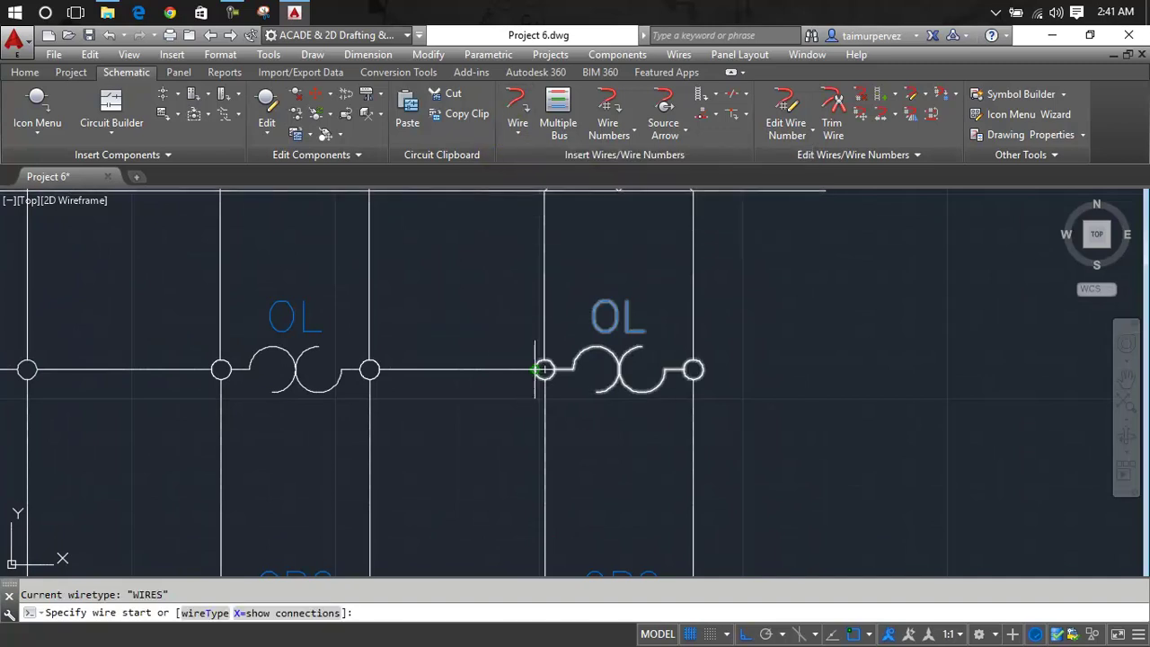
scroll(536, 369, down, 3)
scroll(536, 369, down, 2)
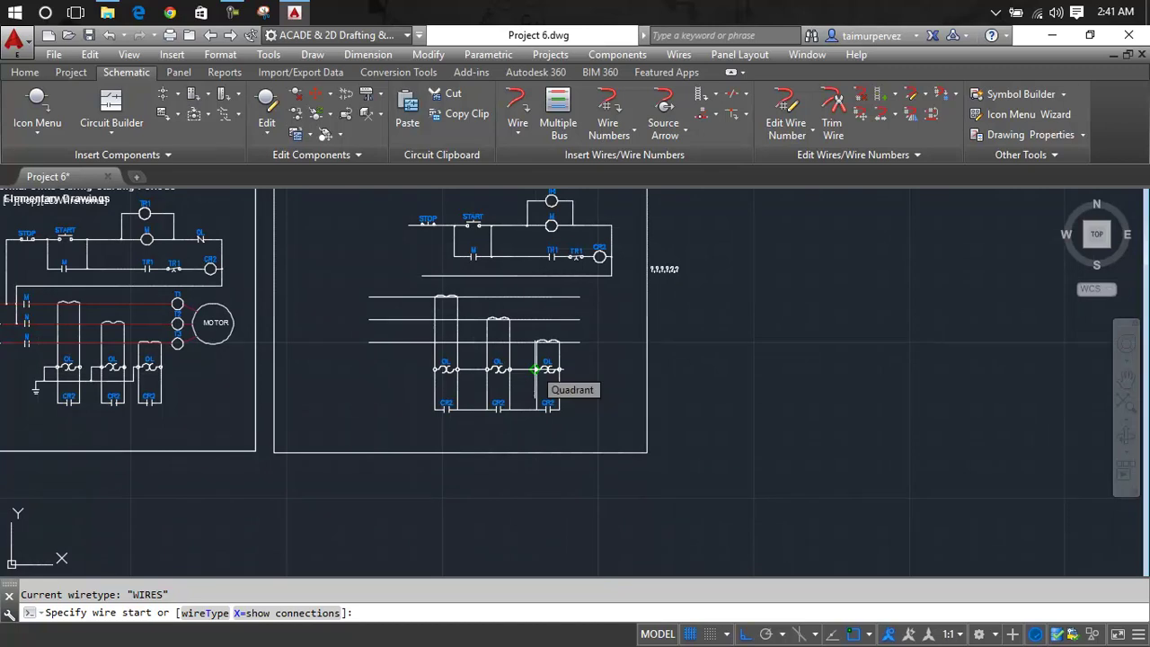
scroll(536, 369, up, 5)
key(Escape)
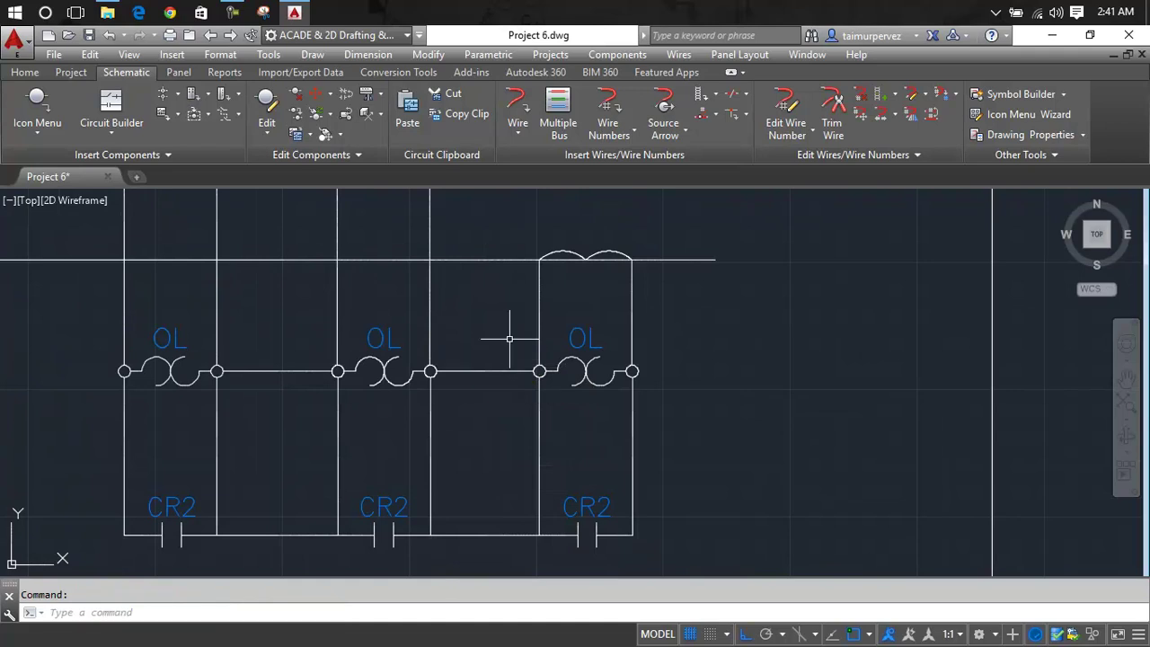
text(TR)
key(Return)
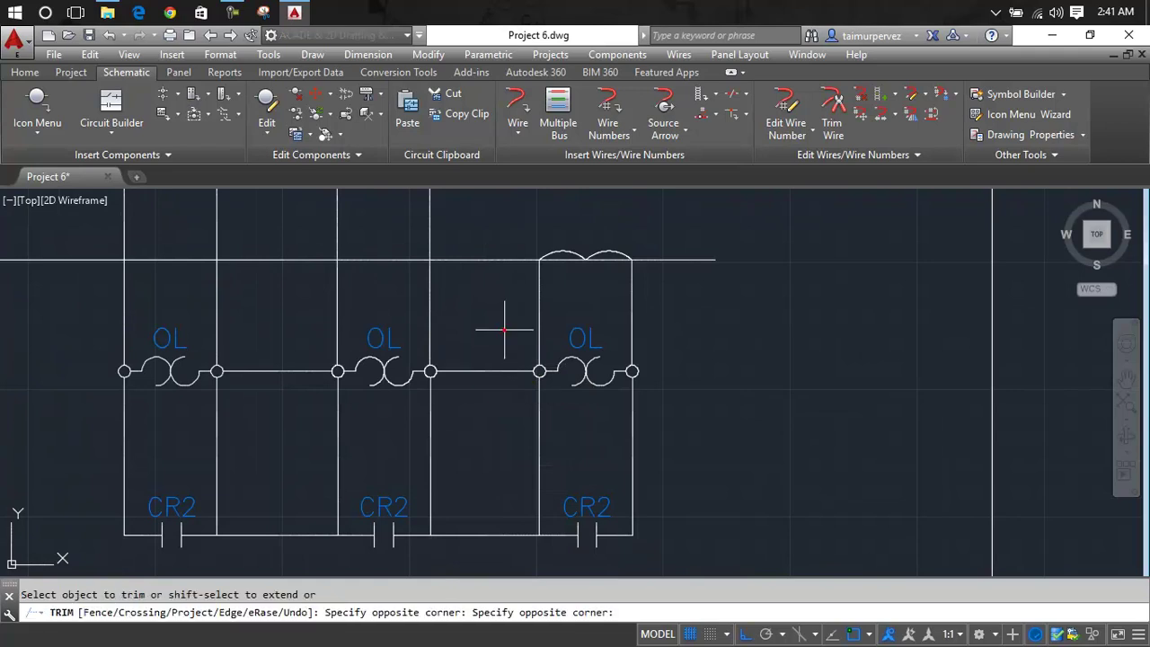
key(Escape)
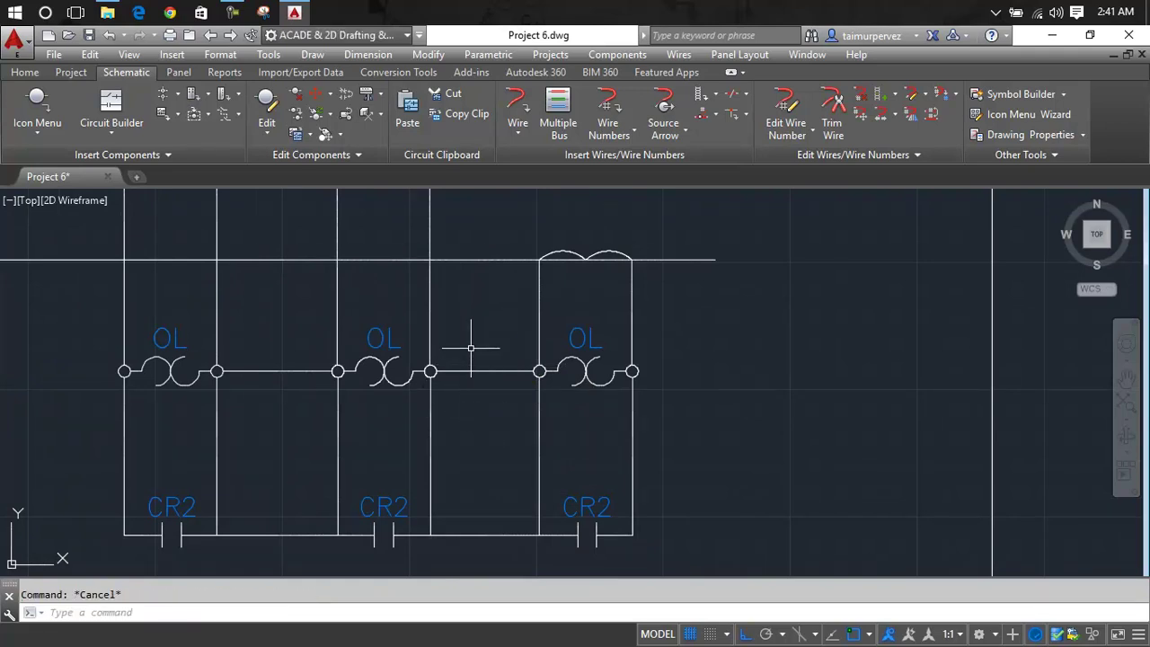
Delete the wires joining the second and third, then first and second OL heaters.
click(473, 371)
key(Delete)
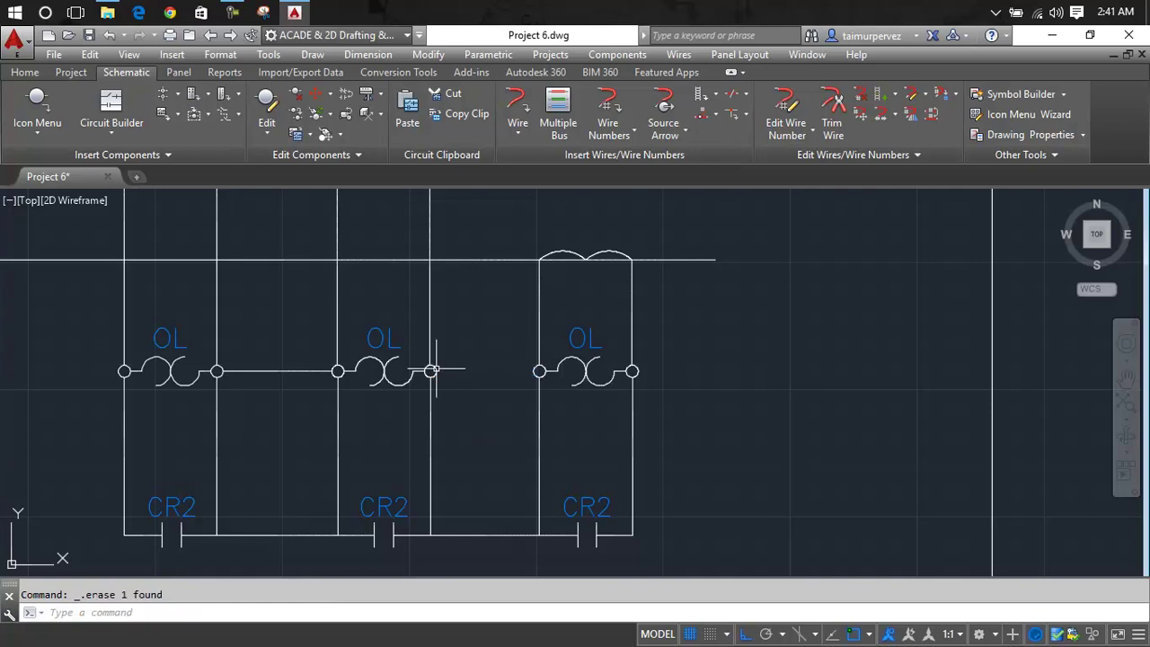
click(288, 371)
key(Delete)
scroll(288, 372, down, 3)
middle_drag(287, 372, 478, 329)
scroll(478, 328, down, 2)
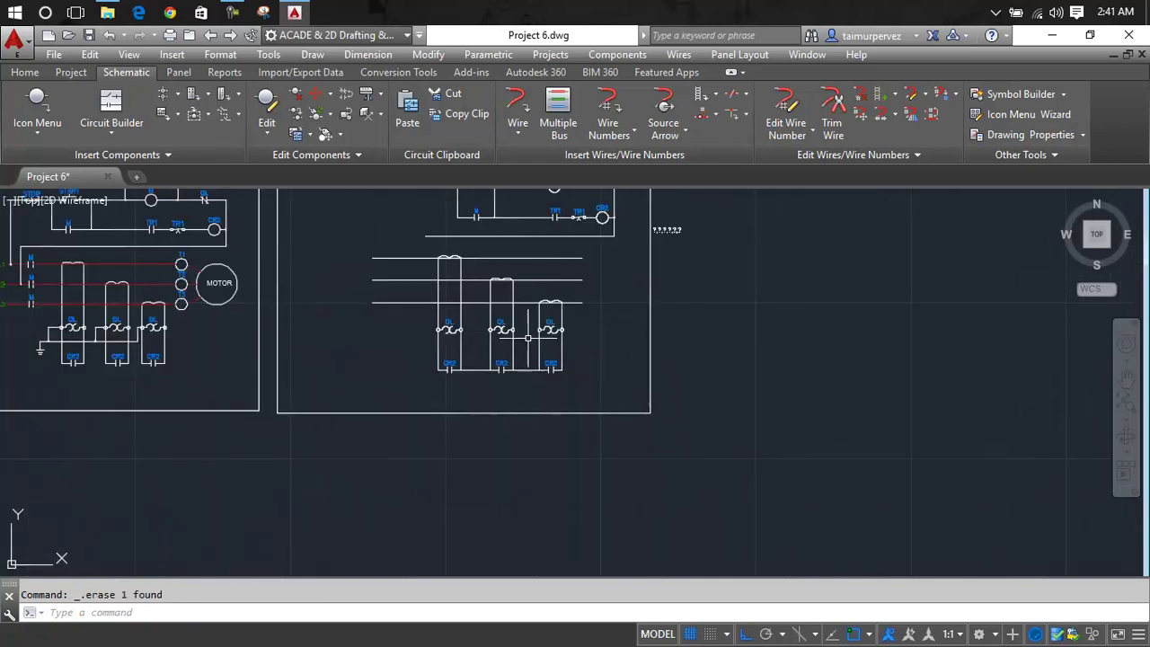
scroll(528, 337, up, 5)
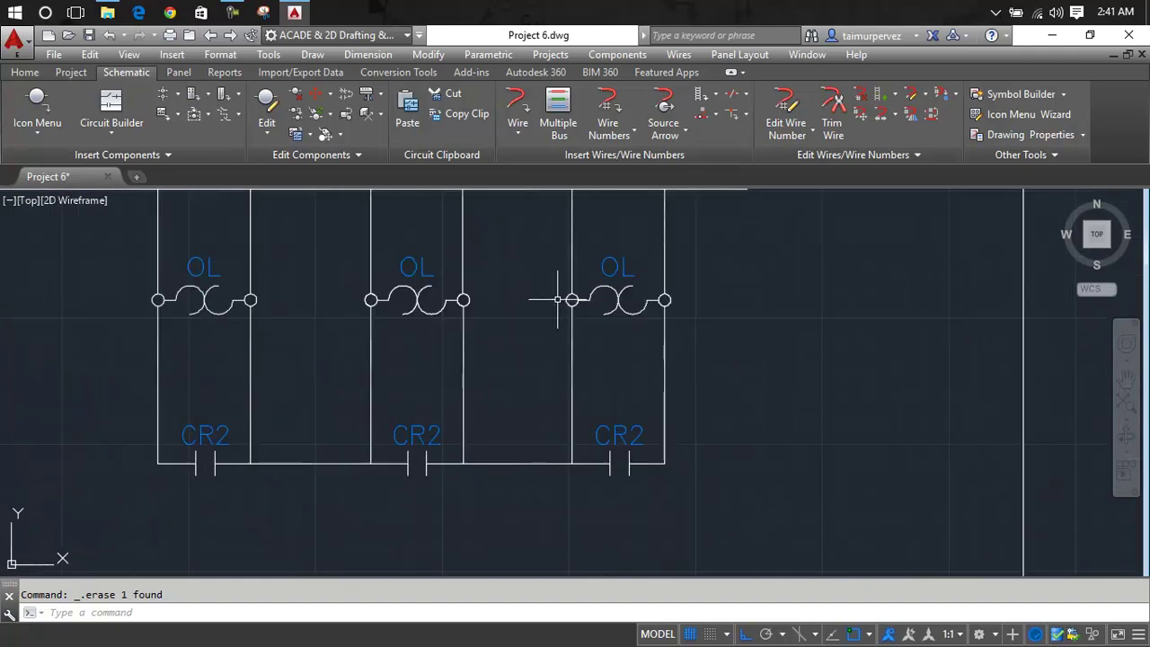
Start a new wire at the third OL heater's left terminal and turn it downward.
click(515, 105)
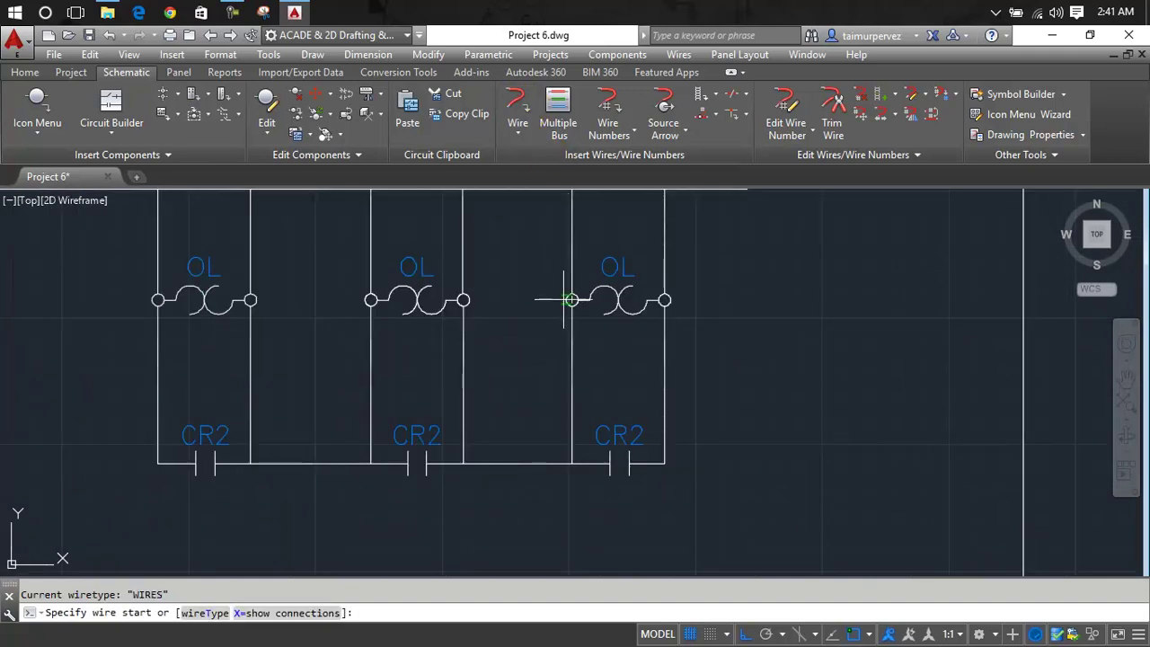
scroll(560, 299, up, 7)
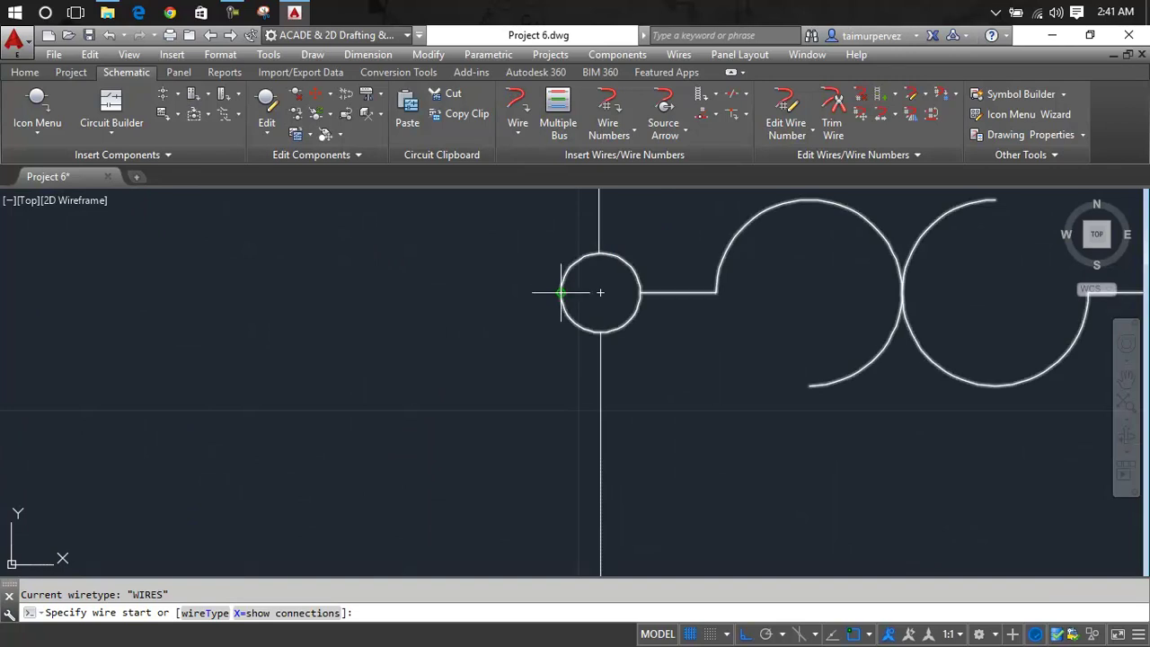
click(560, 292)
scroll(396, 302, down, 5)
middle_drag(396, 302, 632, 284)
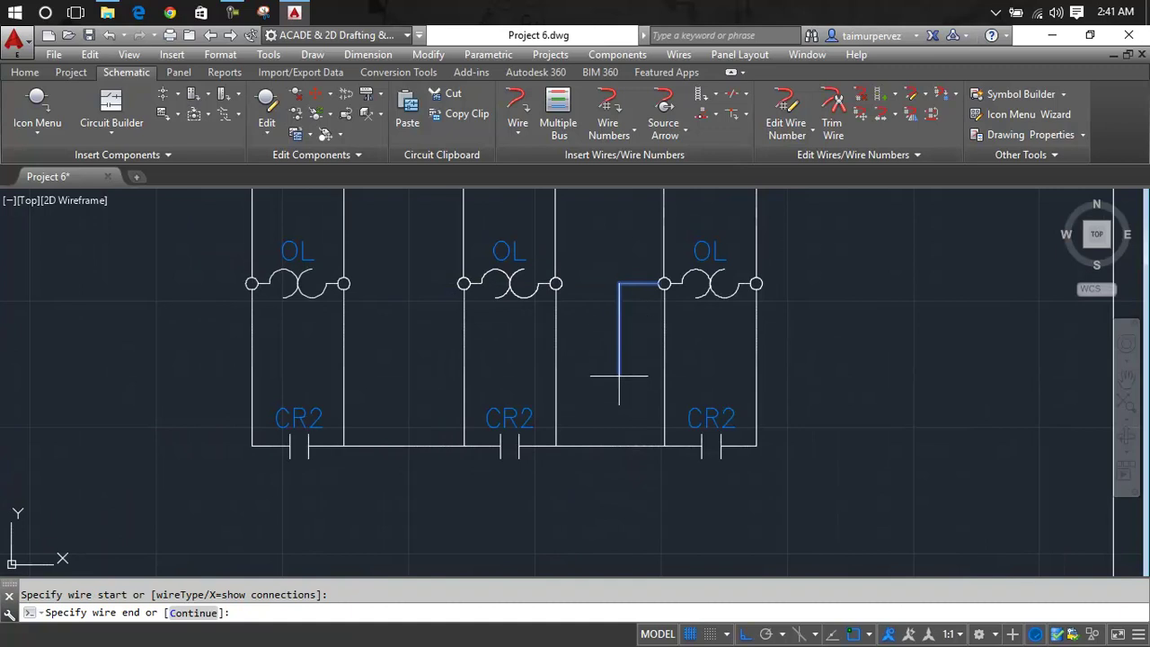
click(617, 364)
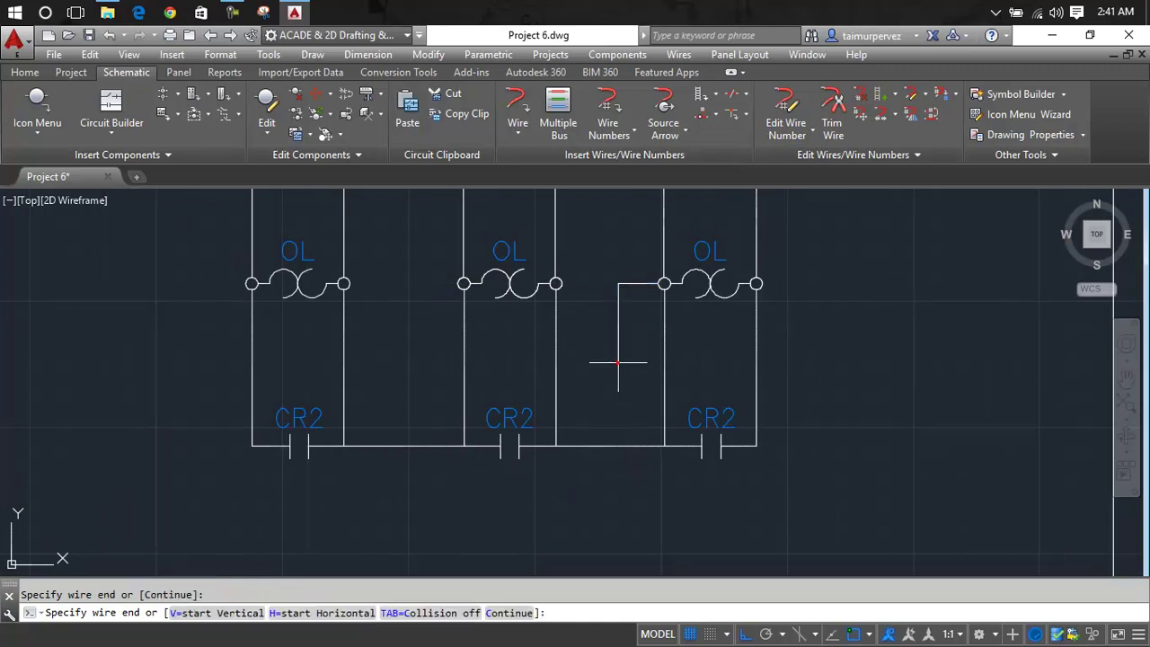
Run the wire left beneath the heaters and end it heading down toward ground.
scroll(218, 362, down, 4)
middle_drag(218, 362, 582, 361)
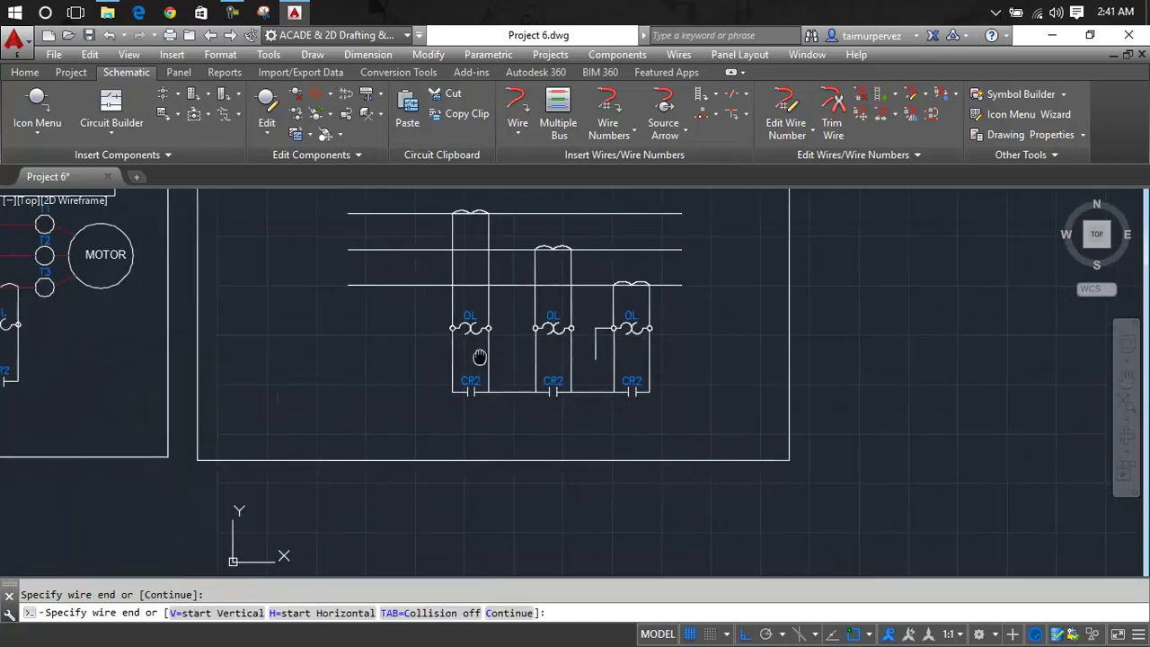
scroll(582, 361, down, 2)
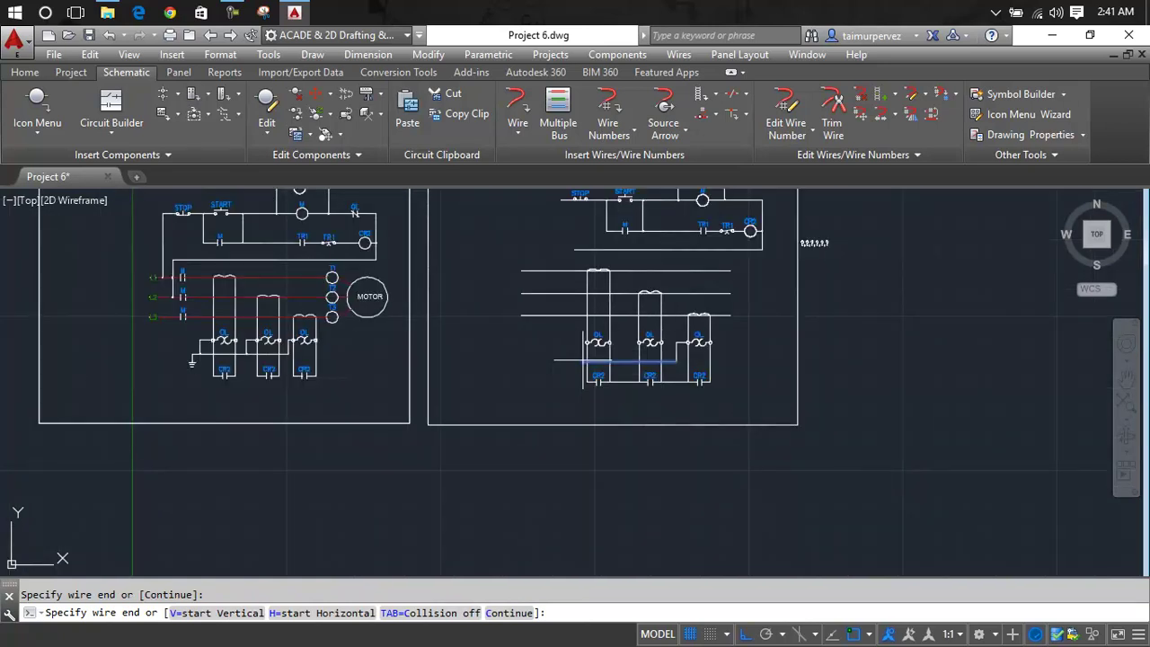
scroll(570, 361, up, 4)
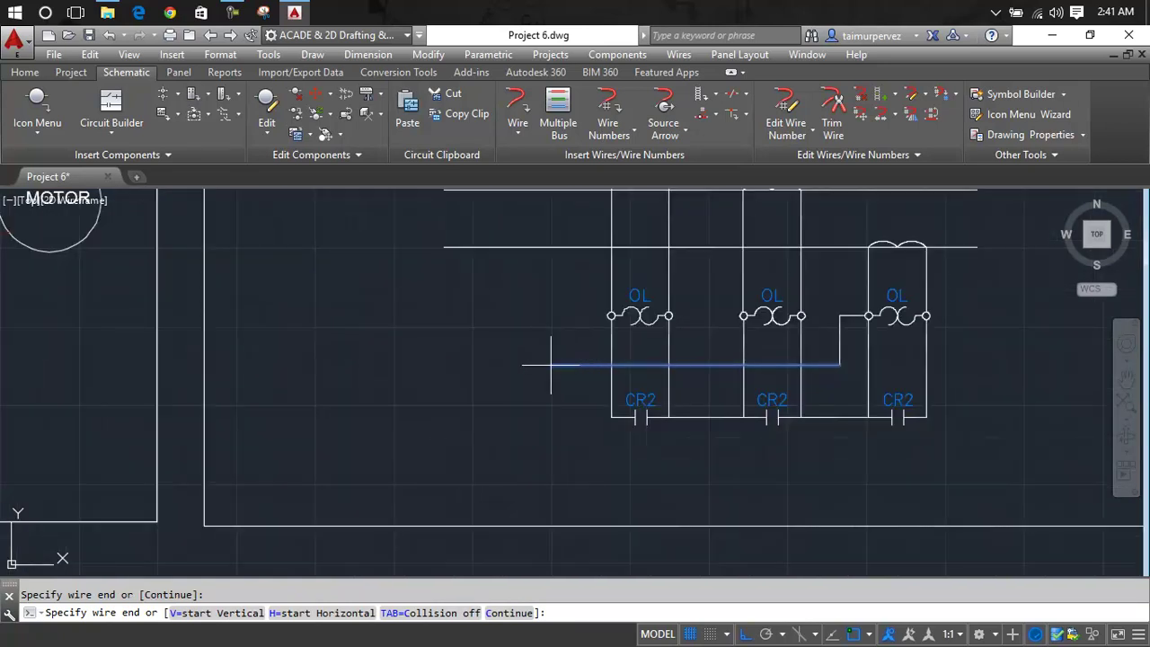
click(549, 365)
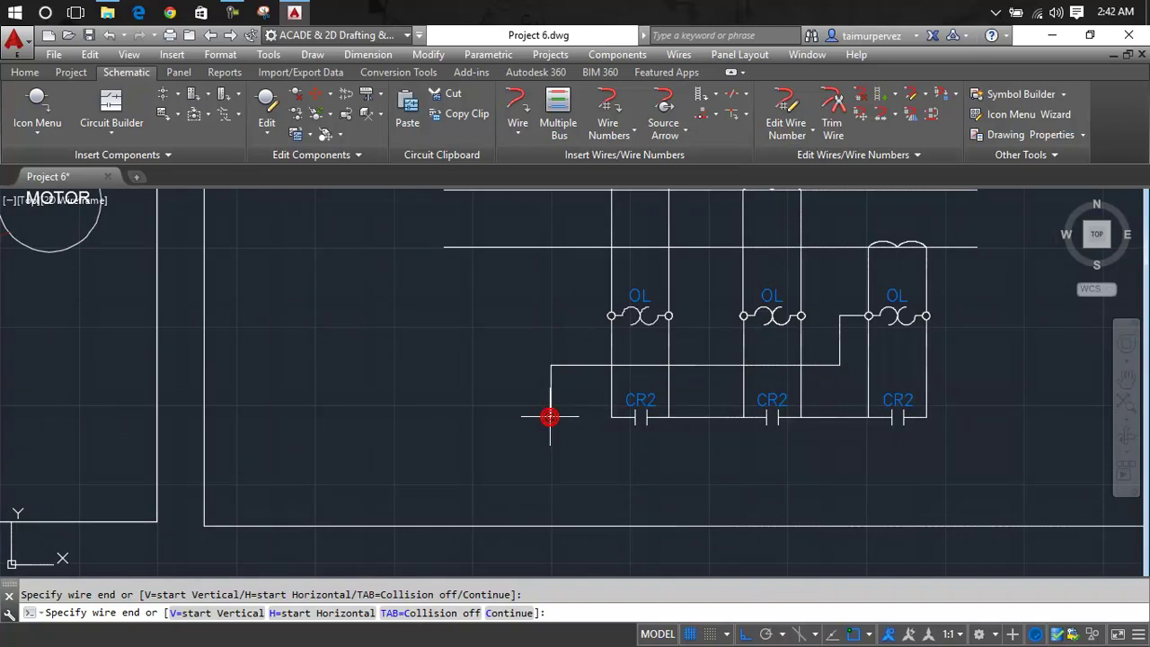
click(549, 416)
scroll(662, 347, up, 2)
scroll(660, 351, down, 4)
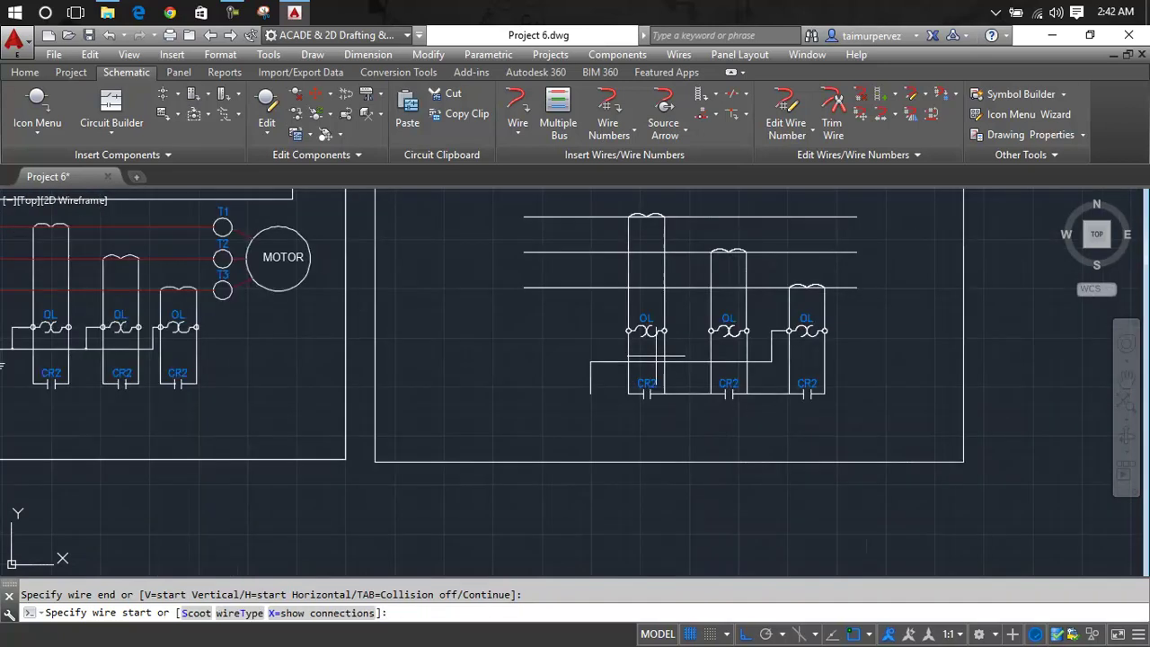
scroll(656, 364, down, 2)
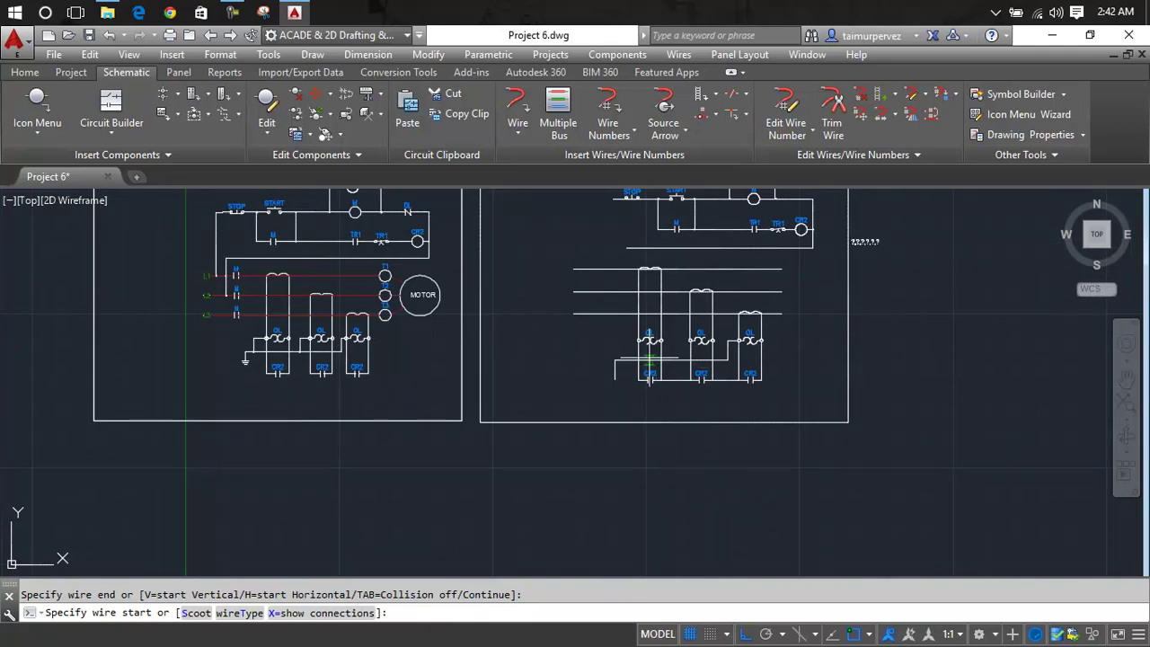
scroll(646, 361, up, 6)
Wire the first OL heater's left terminal down onto the horizontal ground wire.
key(Escape)
key(Return)
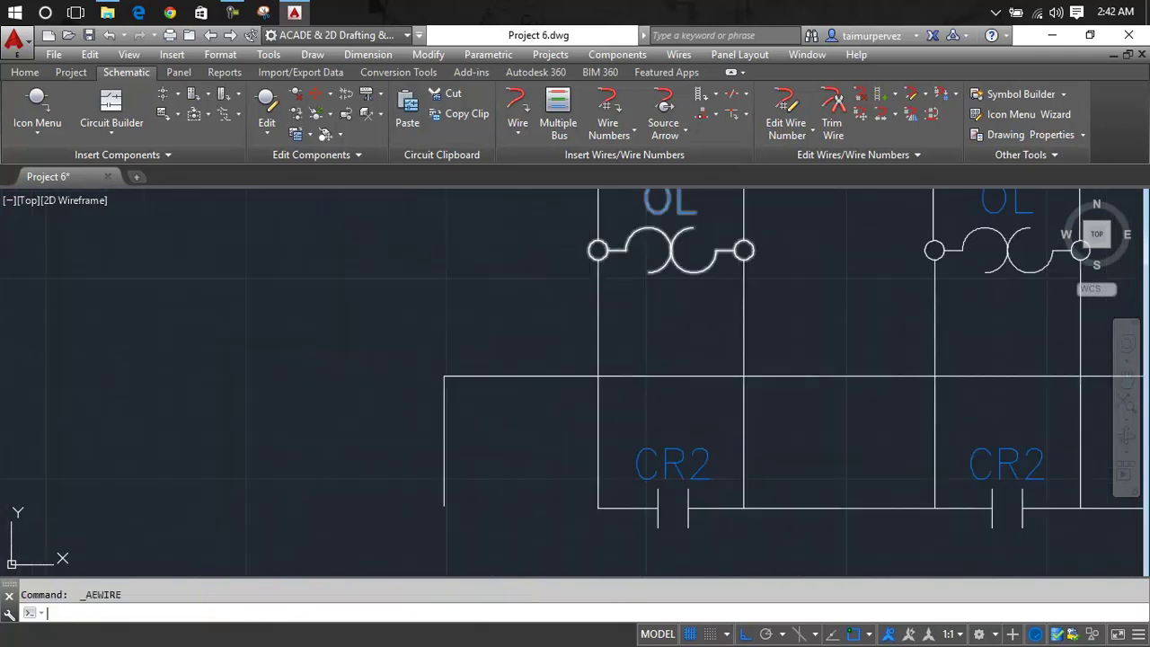
click(592, 249)
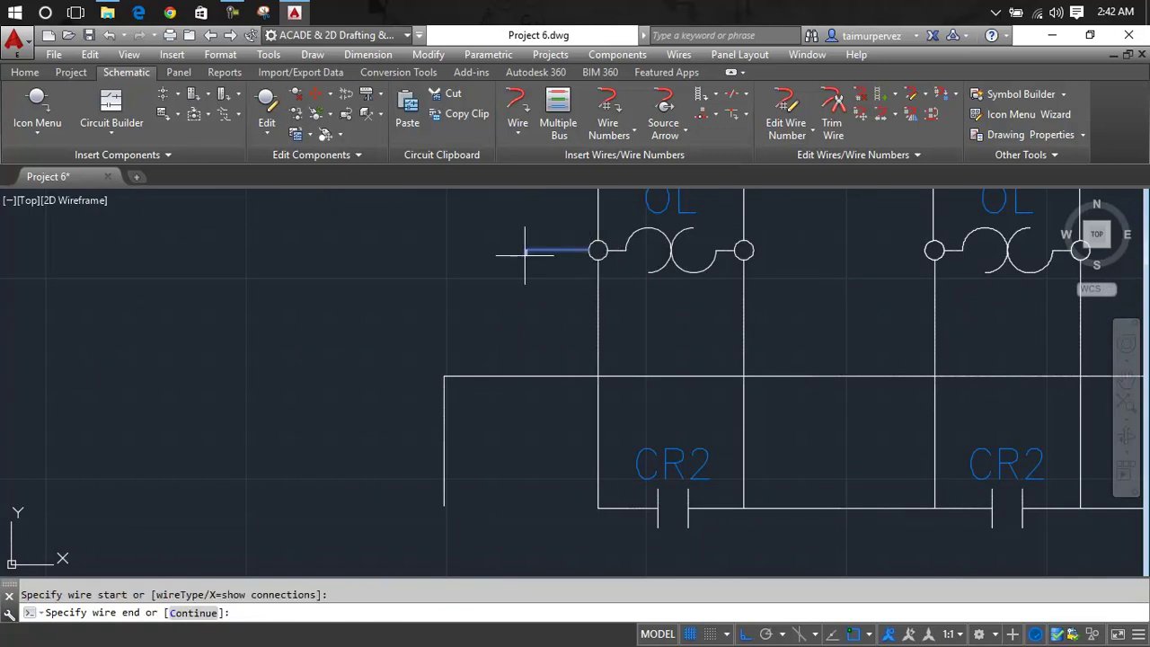
scroll(513, 376, up, 4)
click(509, 376)
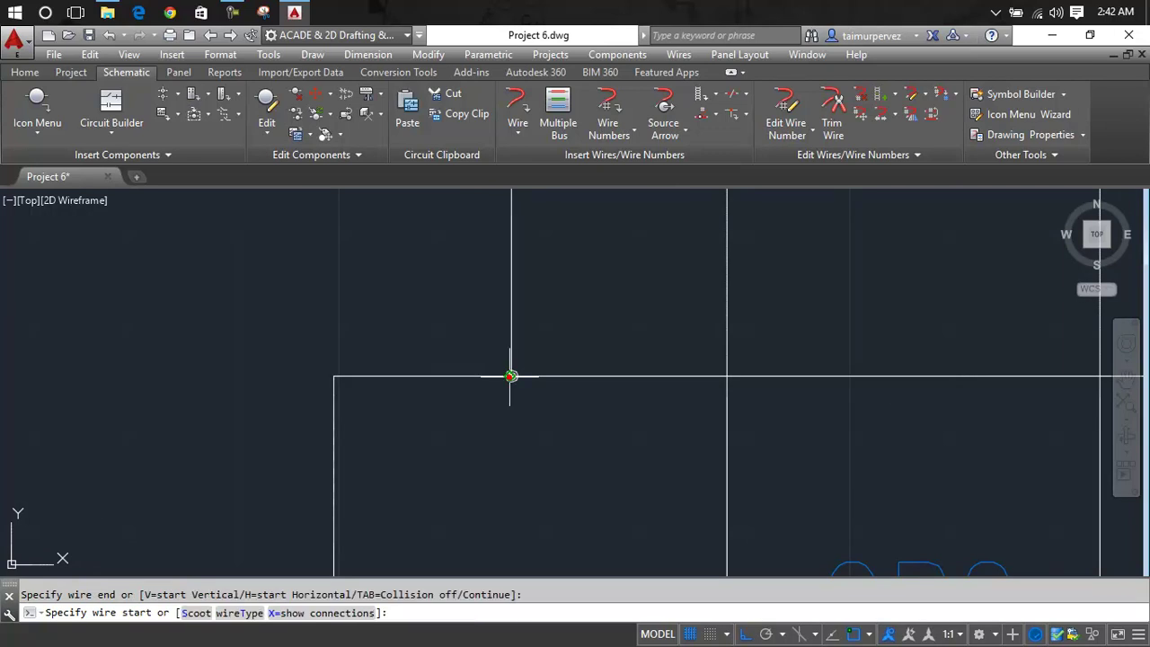
key(Escape)
scroll(641, 296, down, 4)
mouse_move(645, 297)
middle_down()
mouse_move(503, 304)
mouse_move(318, 349)
middle_up()
Wire the second OL heater's left terminal down onto the same ground wire.
key(Return)
scroll(537, 277, up, 5)
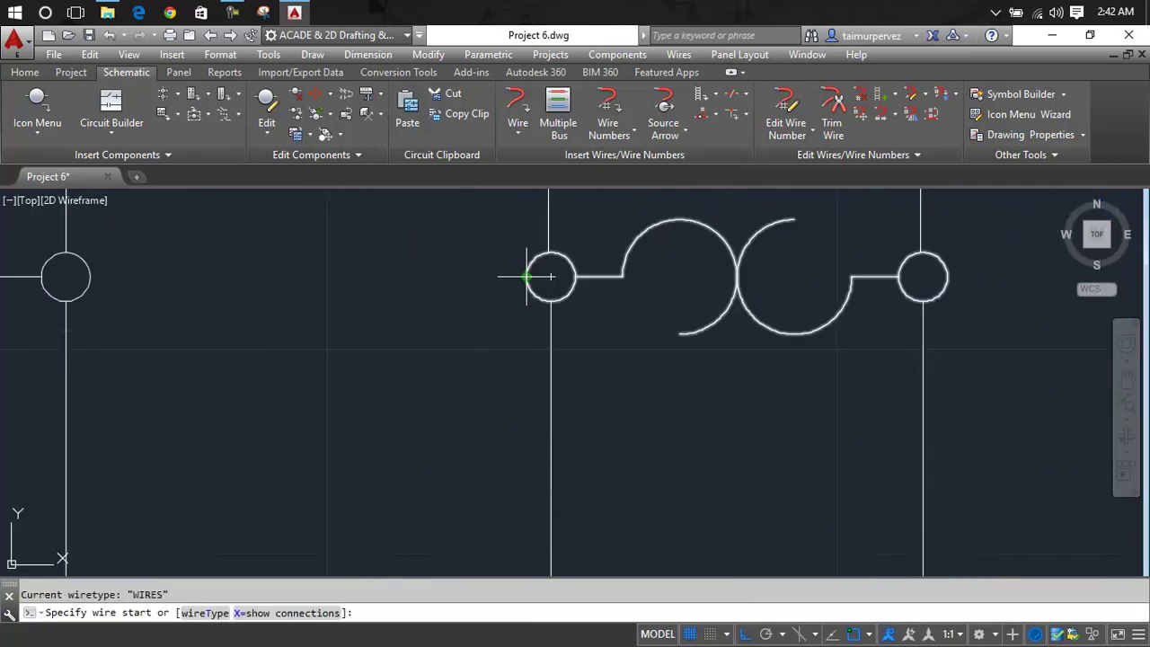
click(539, 277)
scroll(436, 277, down, 5)
middle_drag(437, 286, 442, 284)
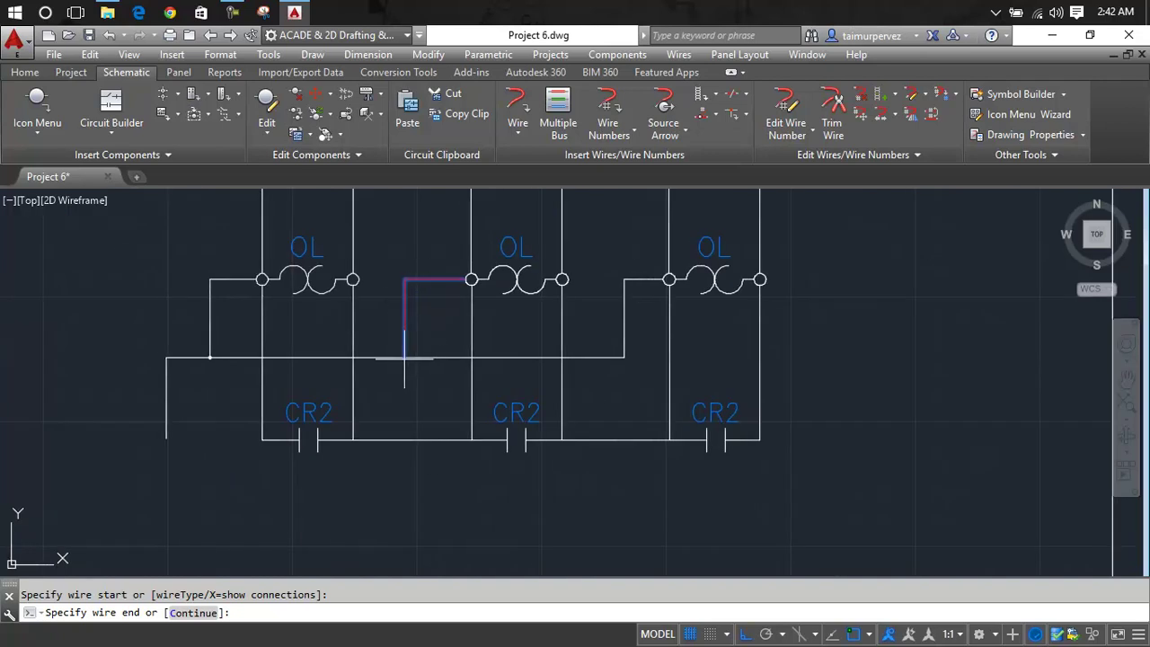
scroll(405, 356, up, 5)
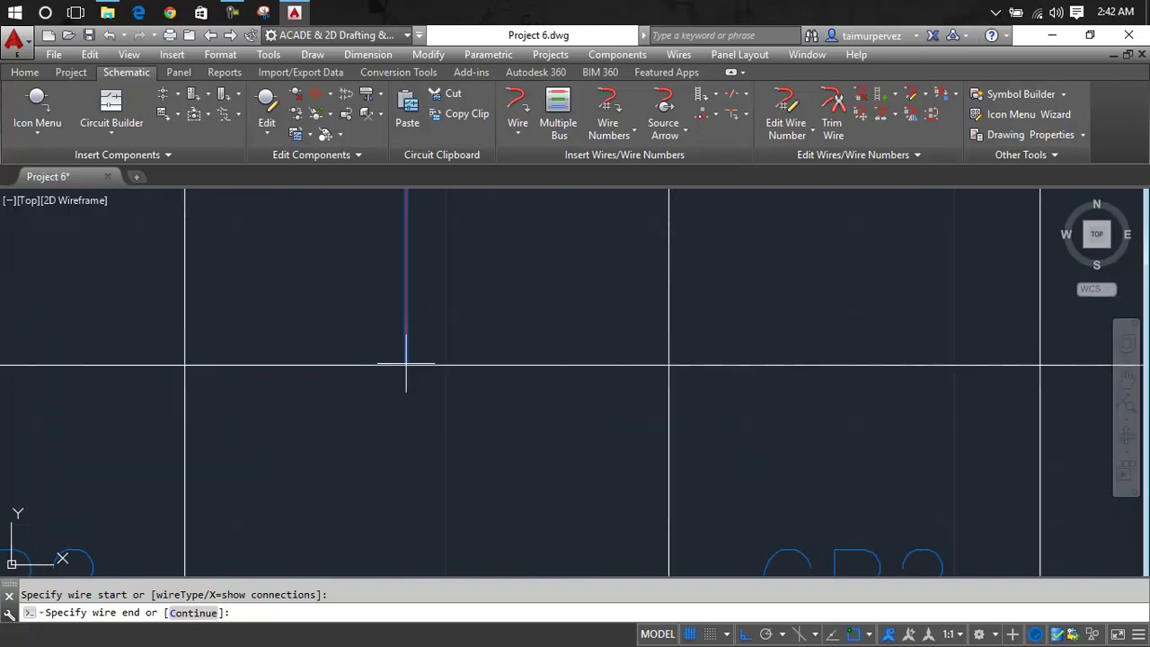
click(405, 364)
key(Escape)
scroll(539, 297, down, 5)
middle_drag(552, 290, 425, 321)
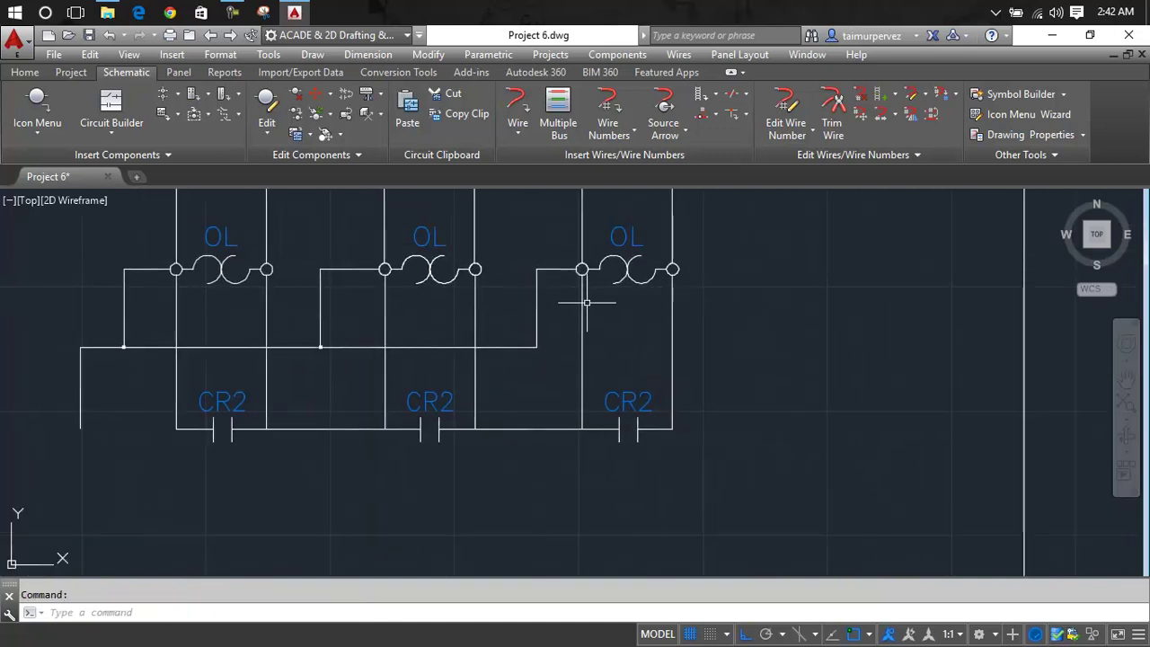
scroll(555, 312, down, 2)
scroll(555, 312, down, 3)
scroll(628, 314, down, 1)
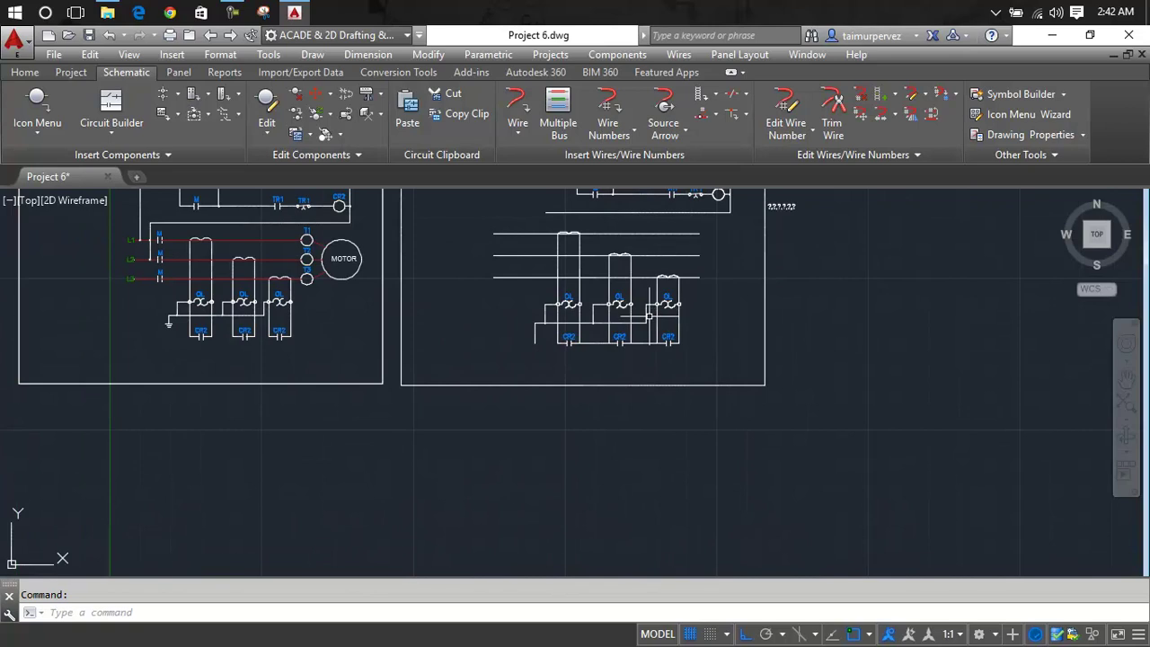
scroll(538, 341, up, 7)
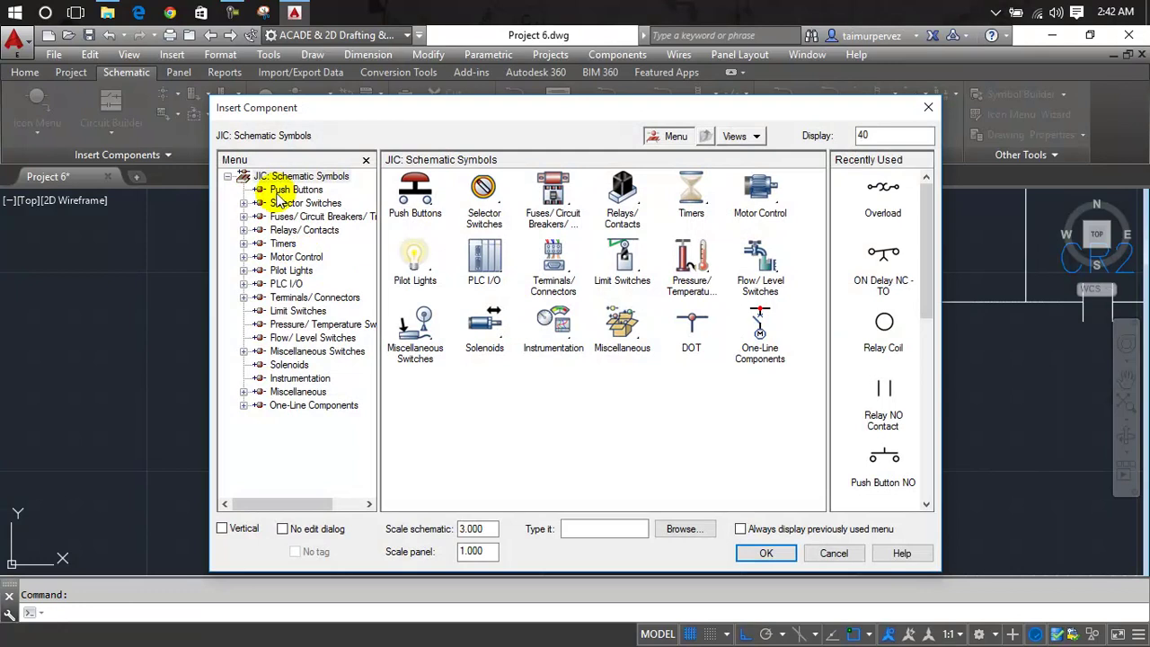
Insert a Ground symbol from the Motor Control icon menu at the left wire's lower end.
click(295, 190)
click(284, 205)
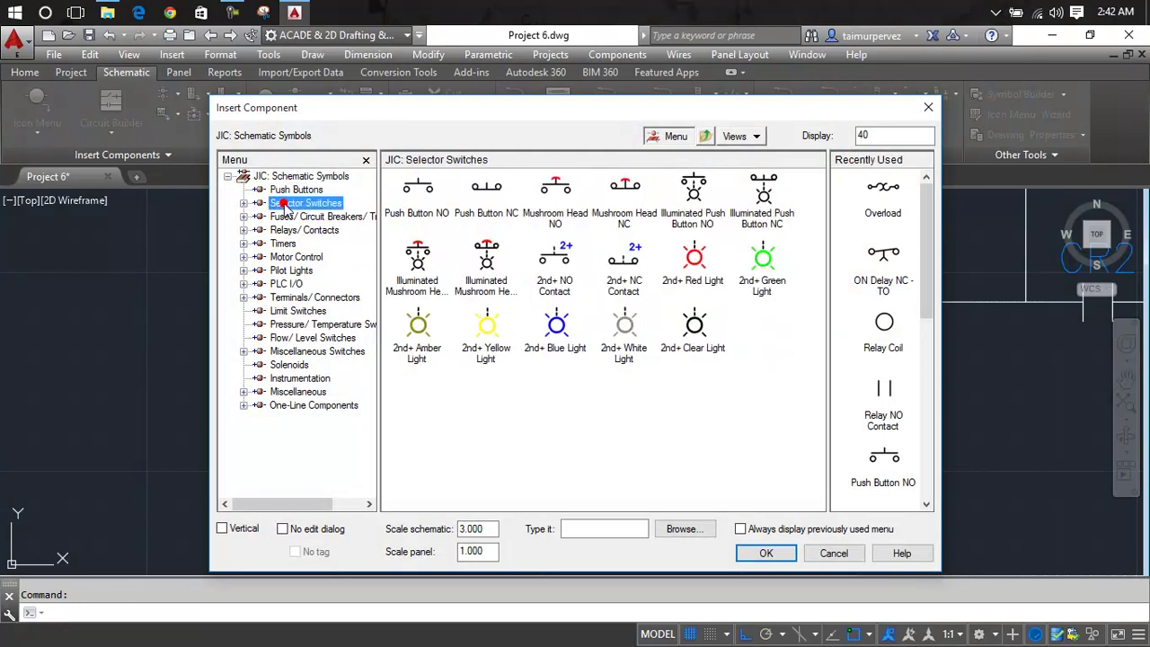
key(Down)
key(Down)
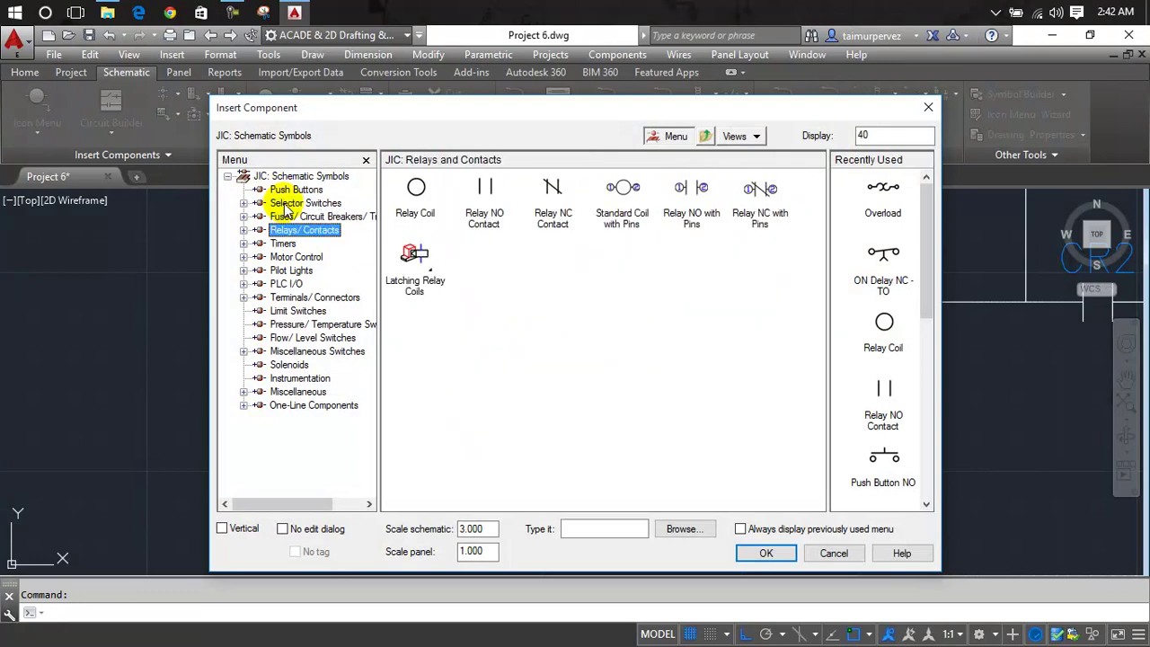
key(Down)
key(Up)
key(Down)
key(Down)
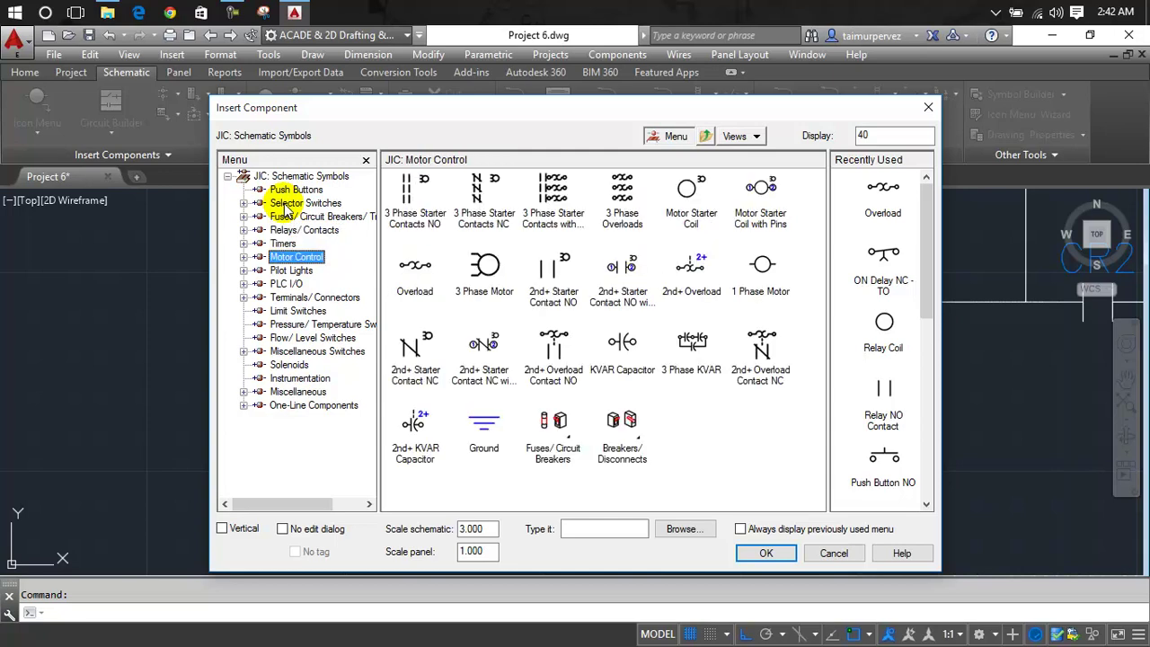
click(483, 422)
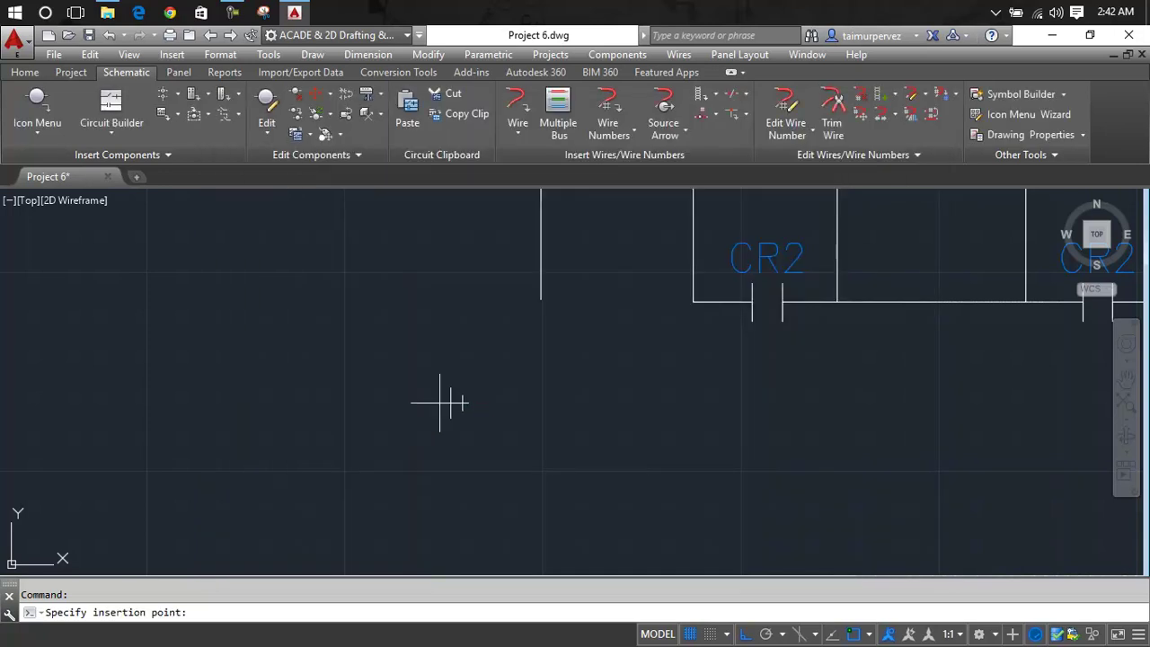
scroll(547, 313, up, 3)
middle_drag(534, 313, 557, 458)
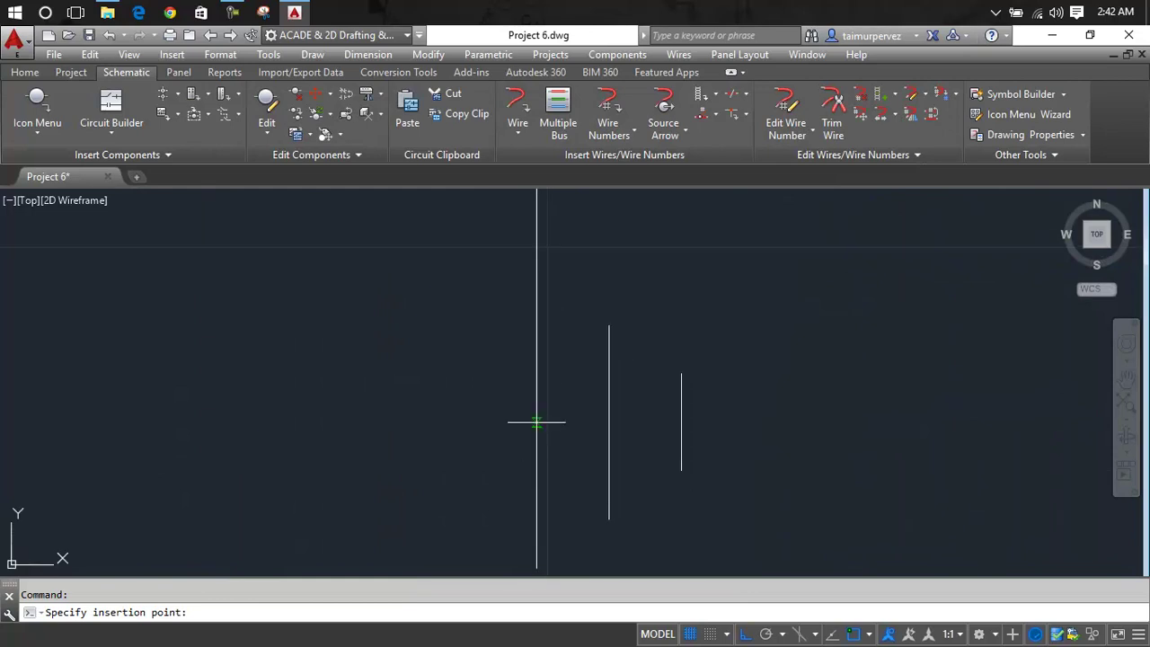
click(536, 421)
scroll(738, 387, down, 2)
scroll(739, 387, down, 1)
scroll(736, 388, down, 1)
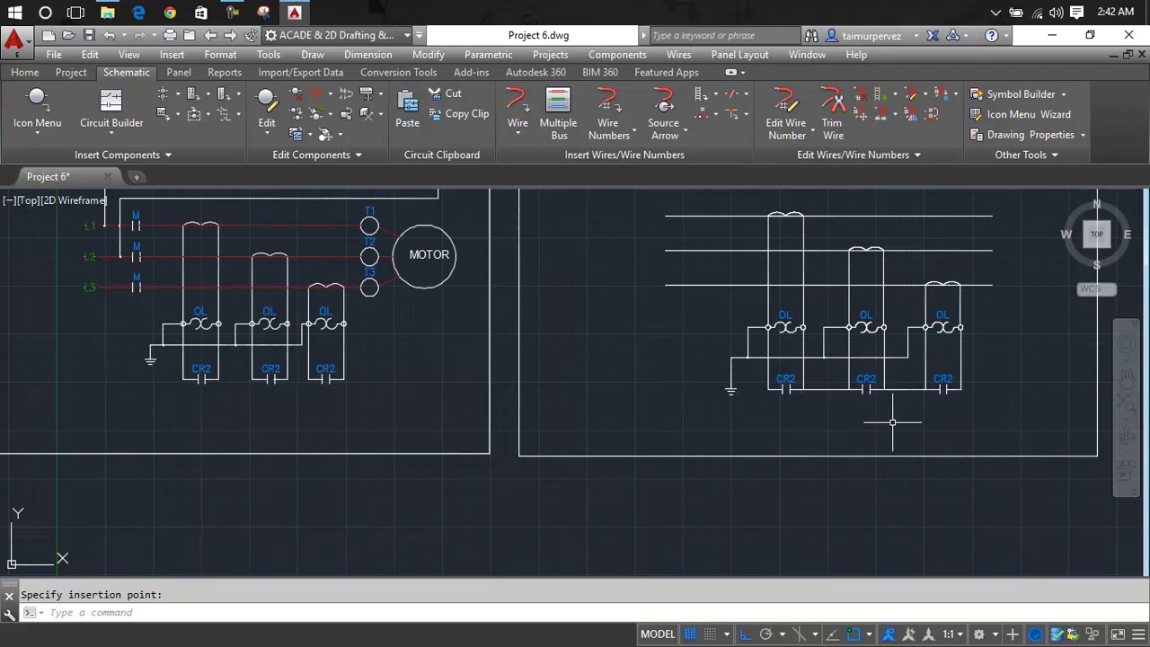
Copy the CR2 contact onto the left end of the top supply line.
key(Escape)
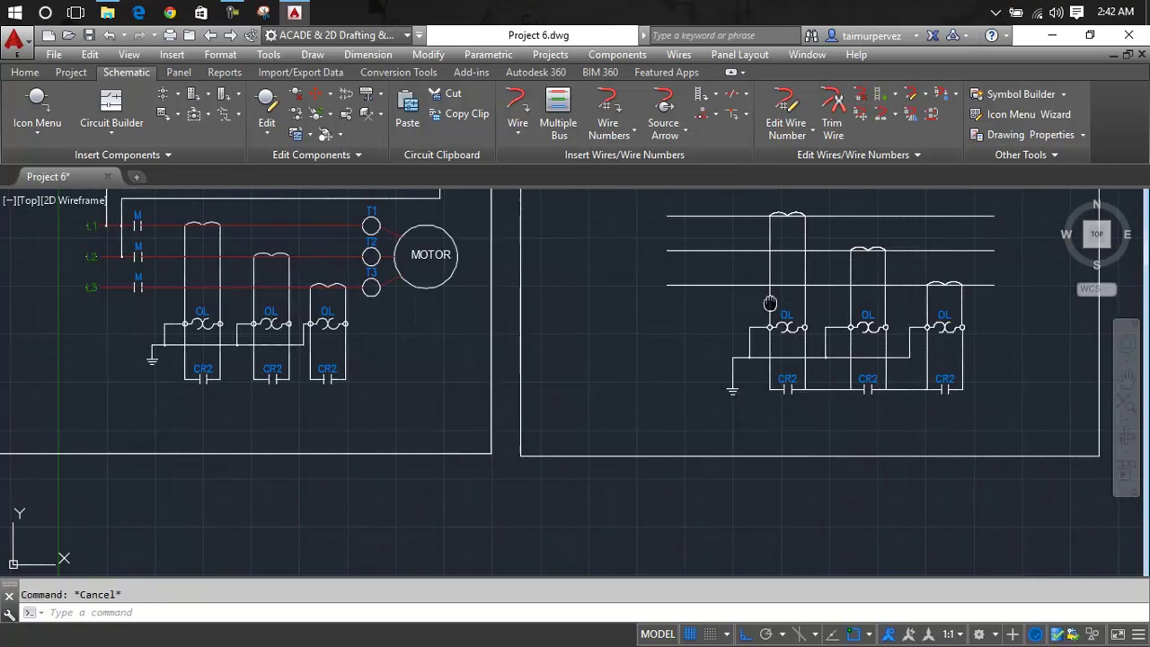
middle_drag(767, 303, 834, 400)
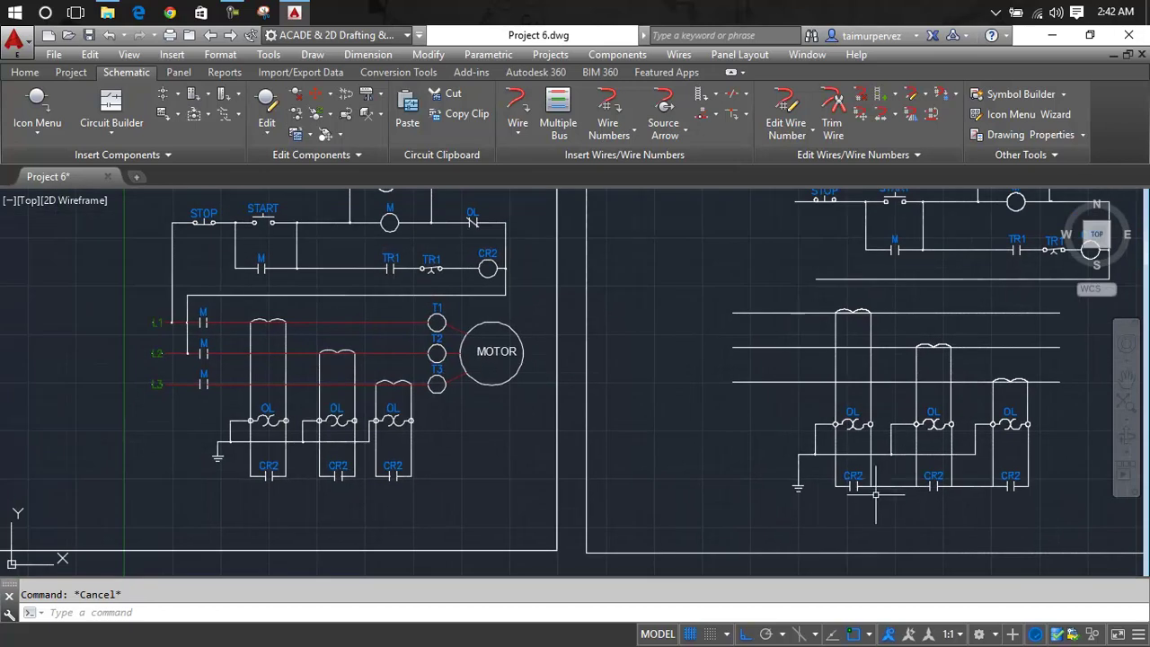
scroll(869, 501, up, 5)
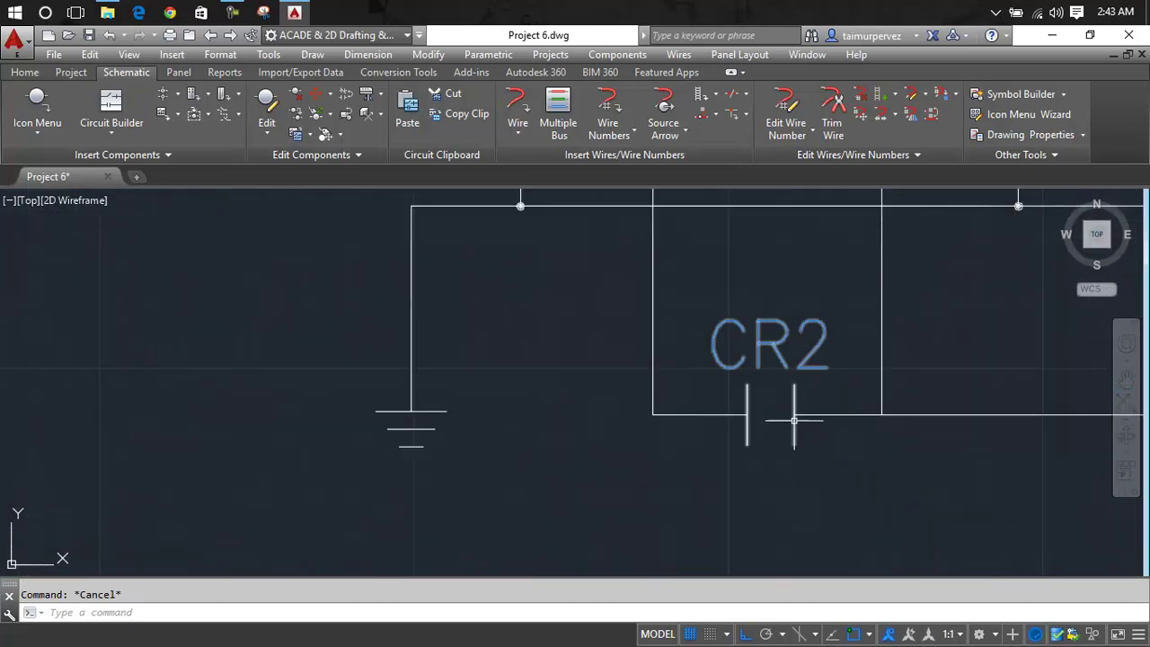
right_click(793, 419)
click(793, 474)
scroll(790, 472, down, 5)
scroll(718, 422, down, 3)
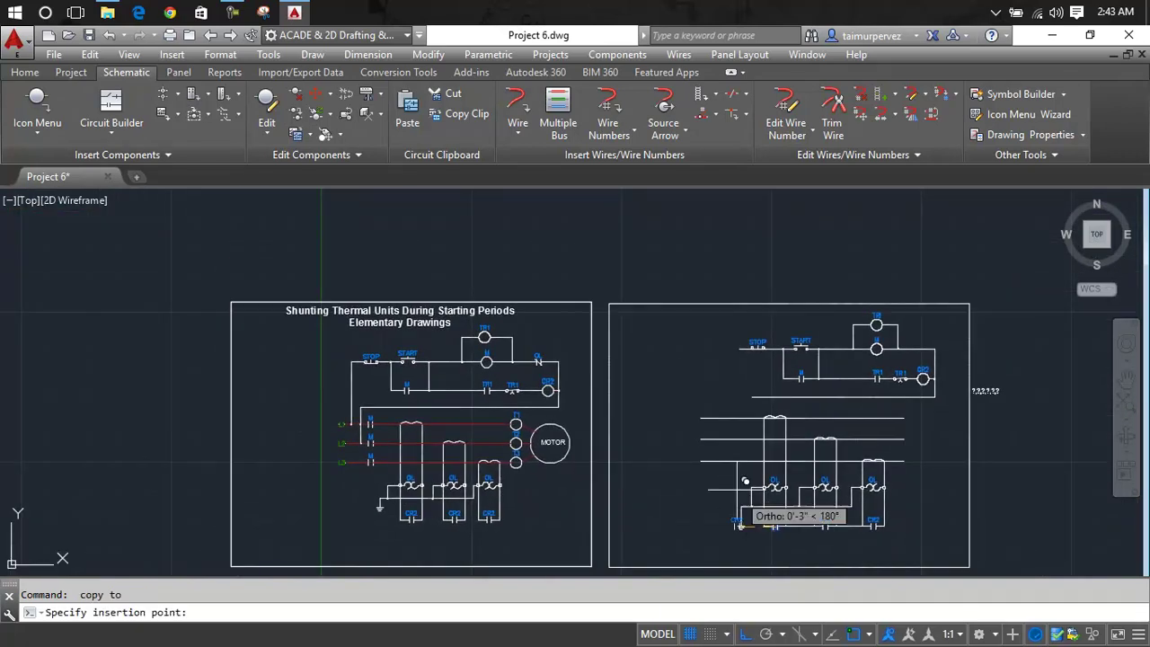
scroll(738, 413, up, 8)
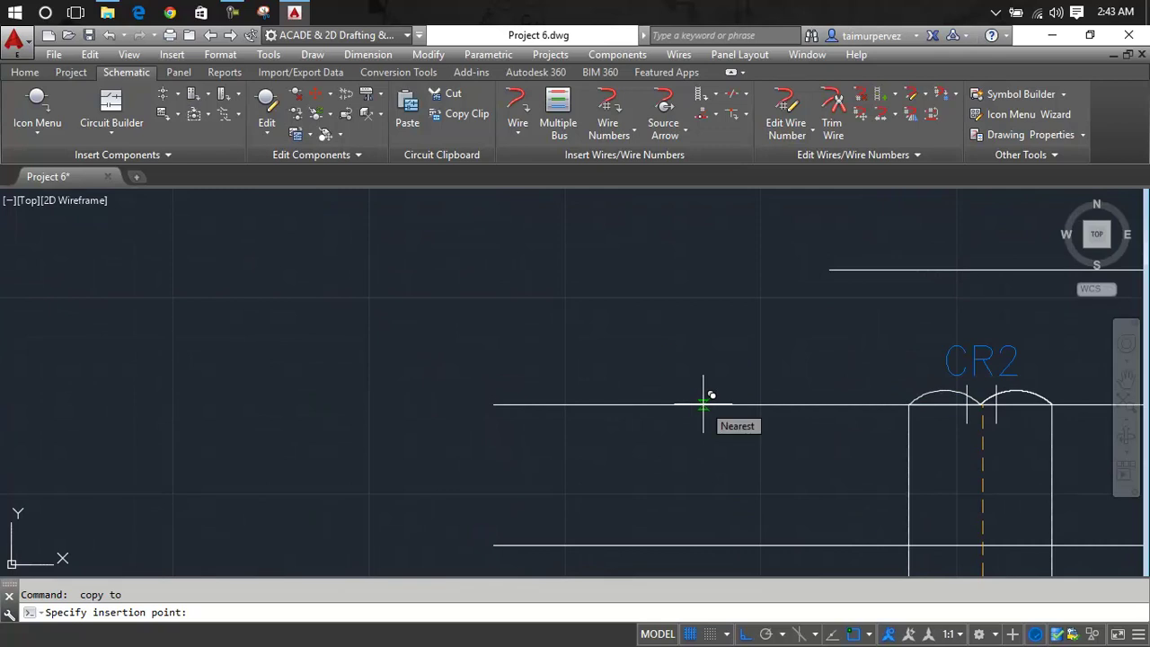
click(703, 403)
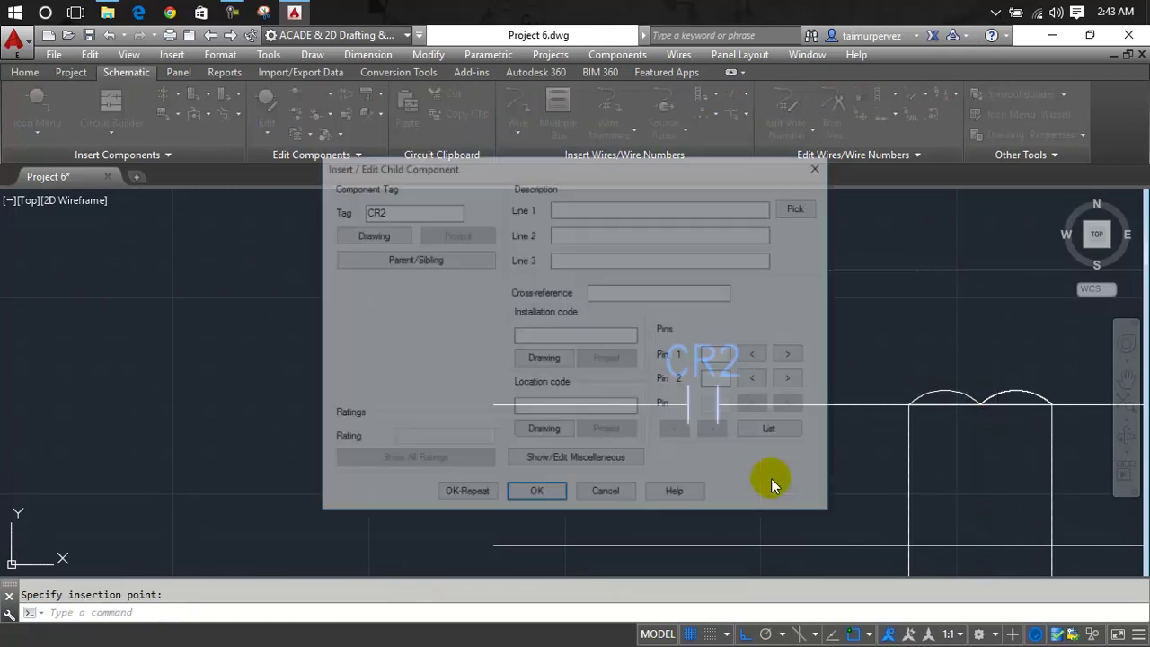
click(529, 495)
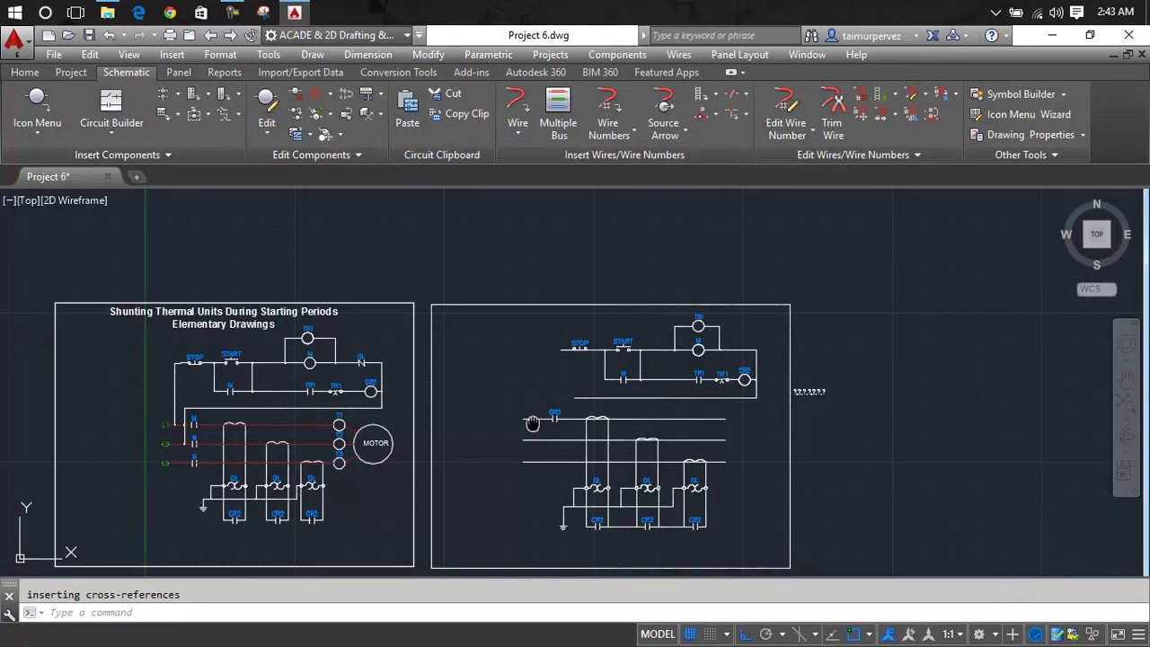
Edit the top-line contact's tag attribute from CR2 to M.
scroll(519, 428, up, 5)
right_click(515, 349)
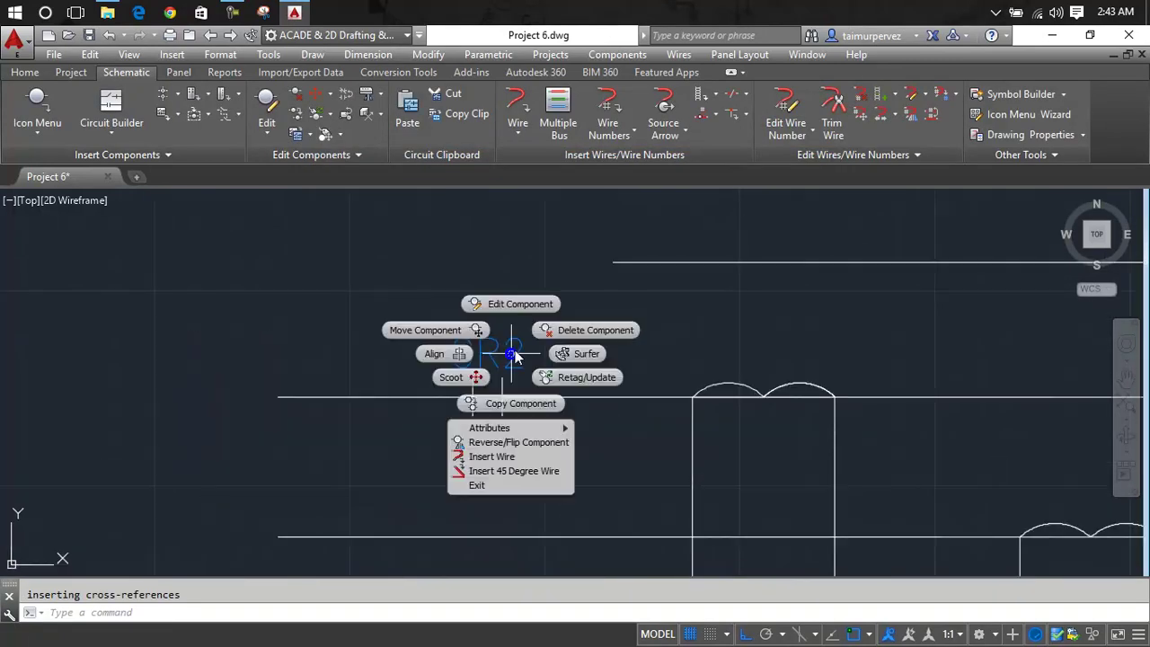
key(Escape)
right_click(514, 349)
mouse_move(490, 427)
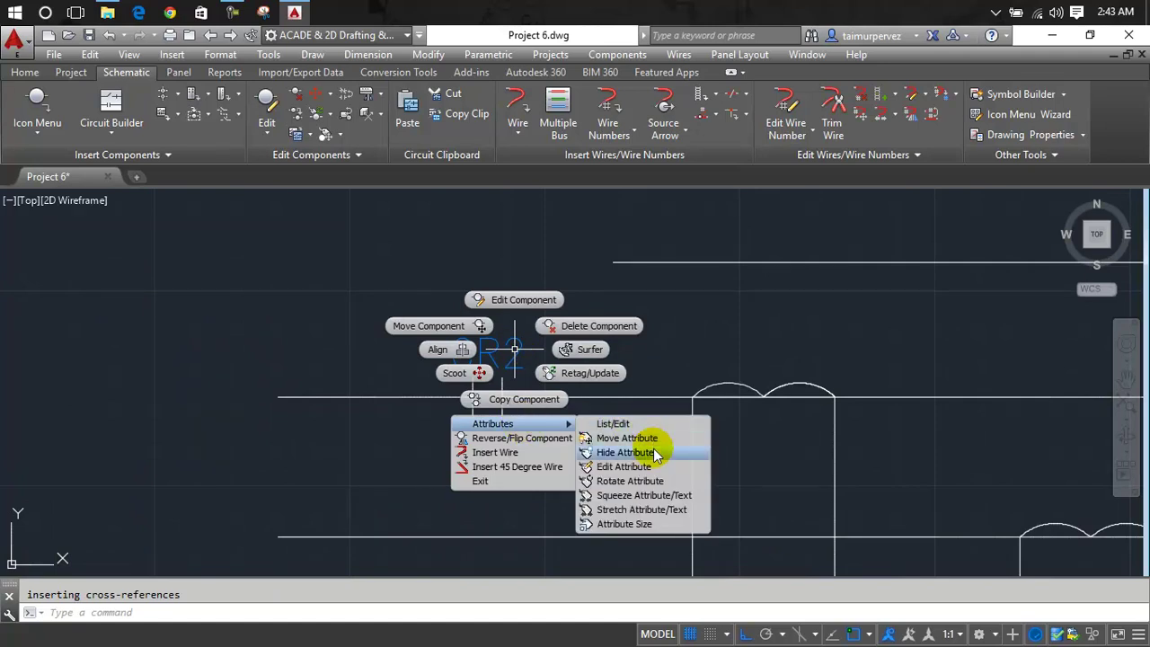
click(652, 464)
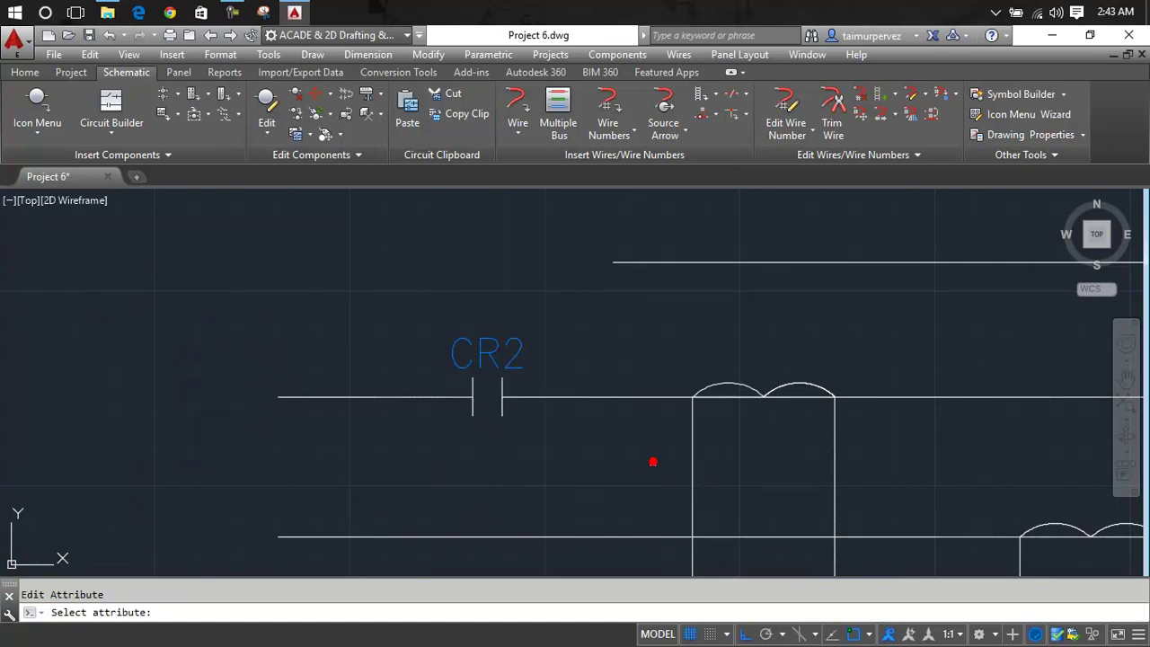
click(493, 350)
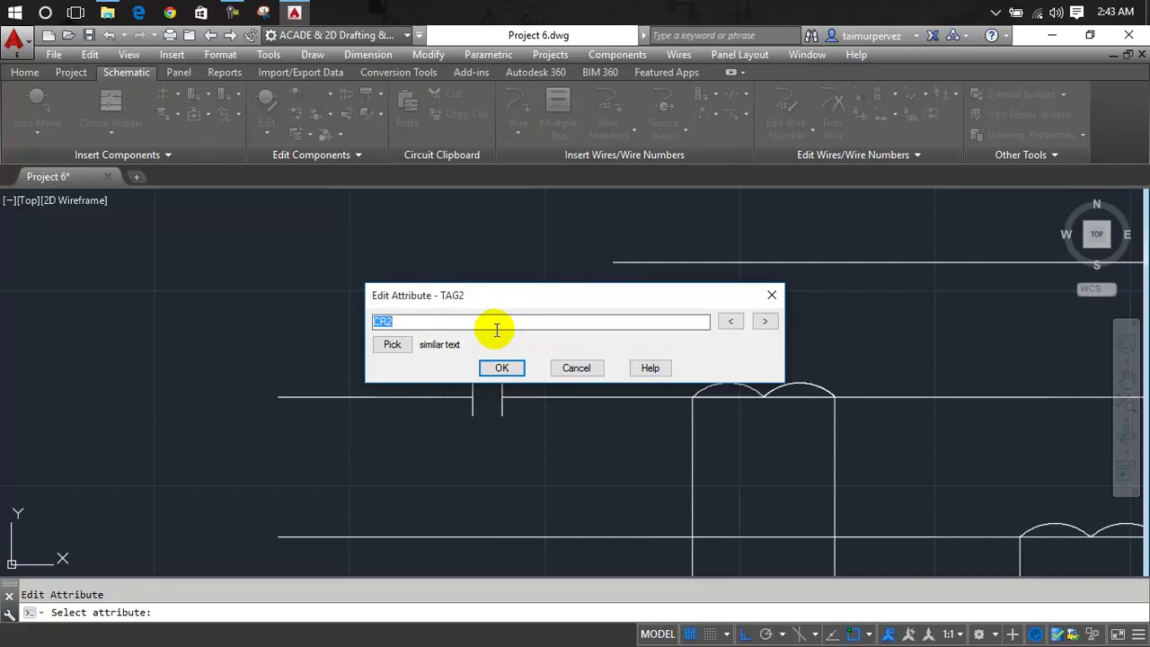
text(M)
click(501, 368)
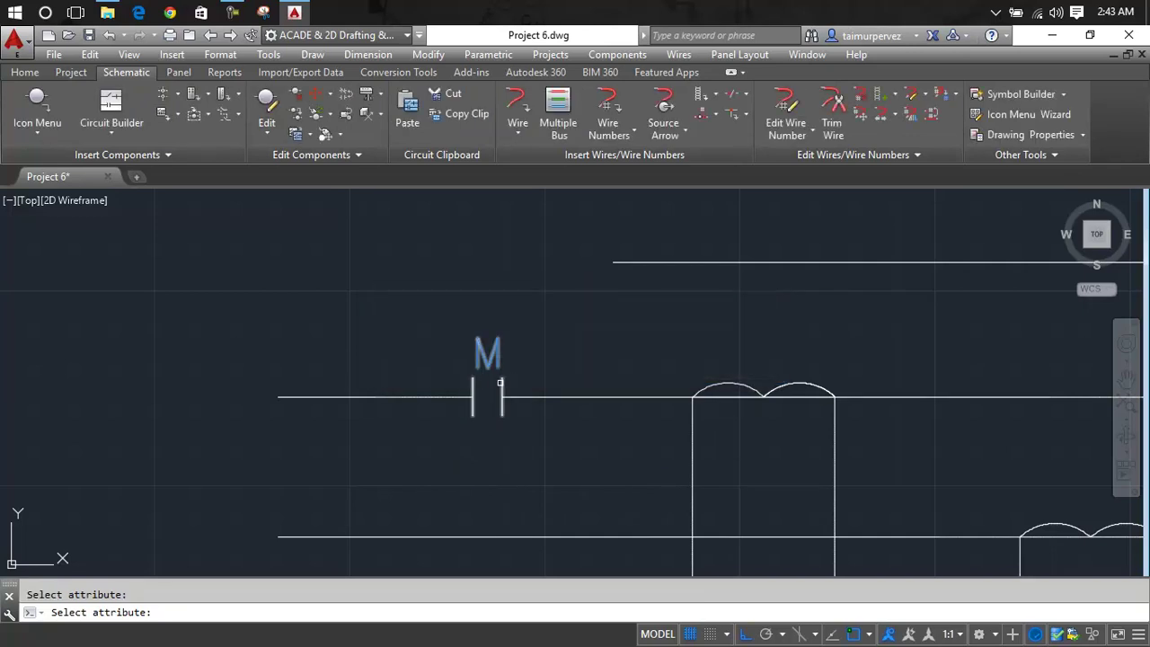
key(Escape)
right_click(500, 386)
Copy the M contact onto the left end of the second supply line.
click(528, 436)
scroll(521, 422, down, 2)
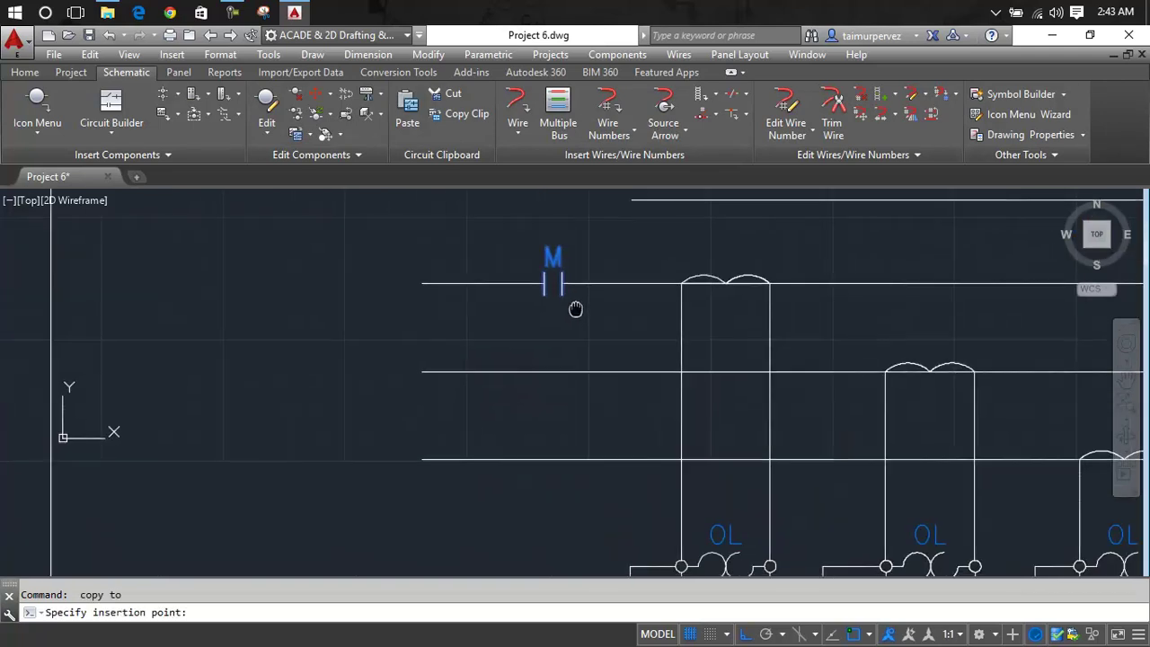
scroll(556, 357, up, 5)
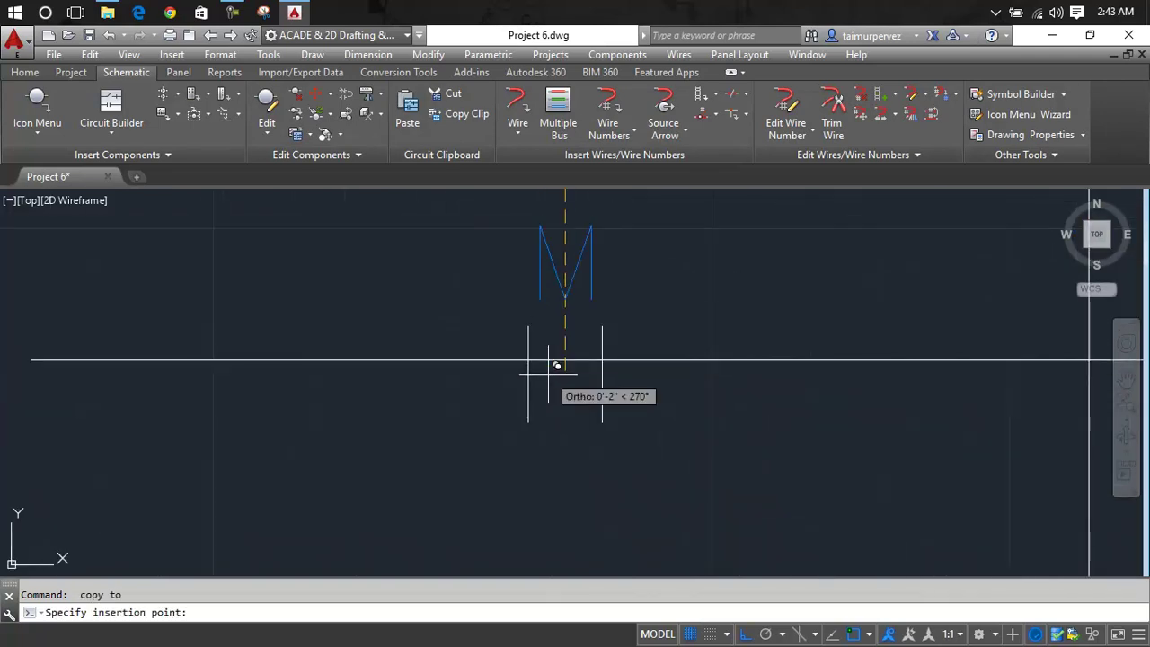
click(566, 364)
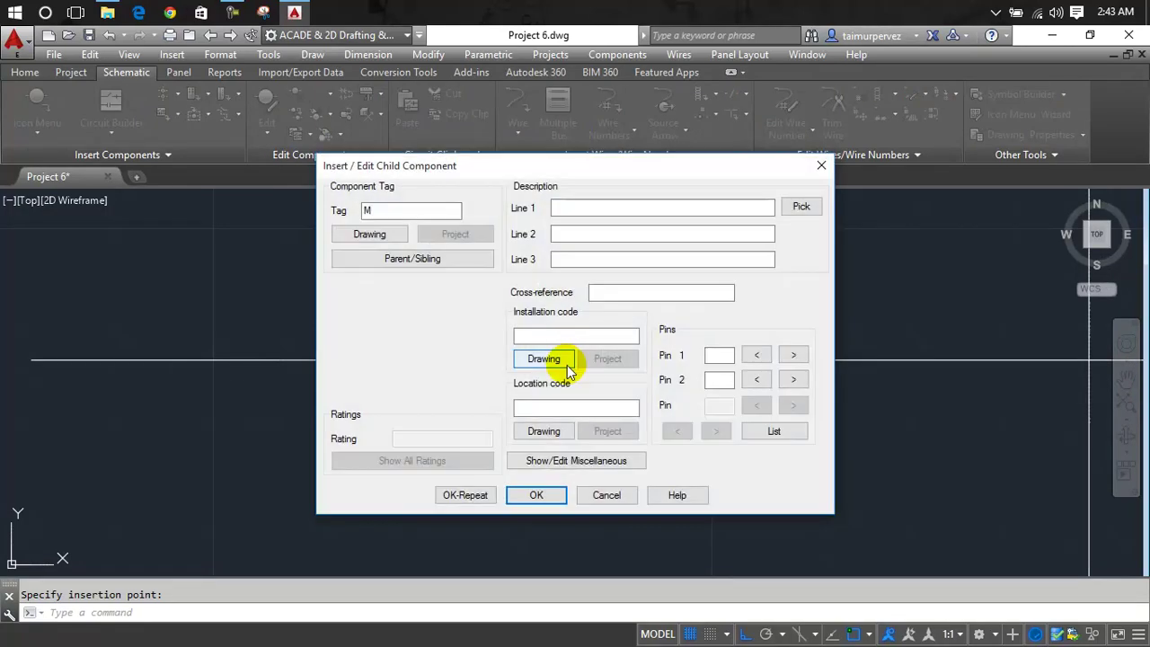
click(537, 496)
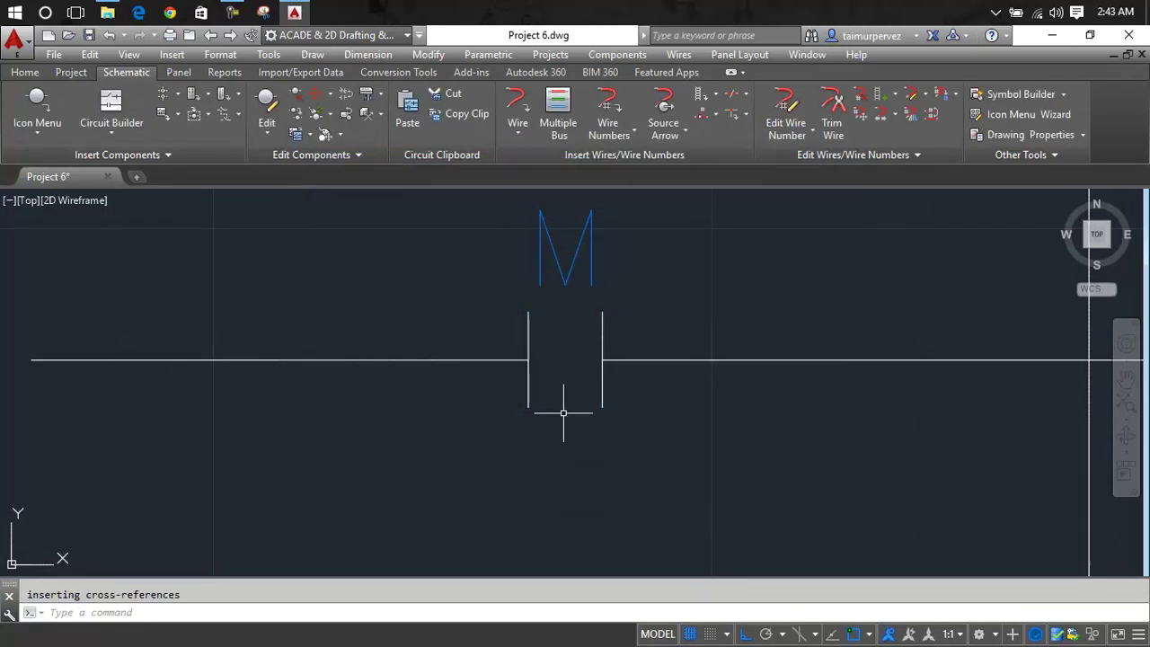
Copy the M contact onto the left end of the third supply line.
right_click(597, 368)
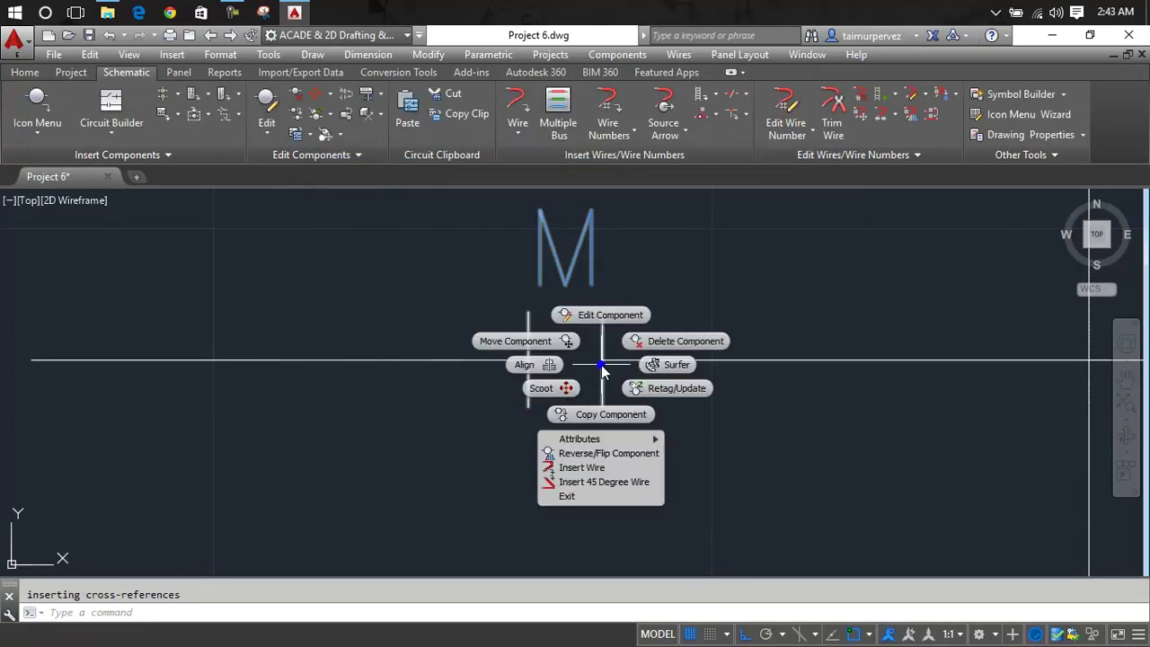
click(604, 411)
scroll(604, 416, down, 5)
middle_drag(603, 411, 608, 326)
scroll(611, 333, up, 5)
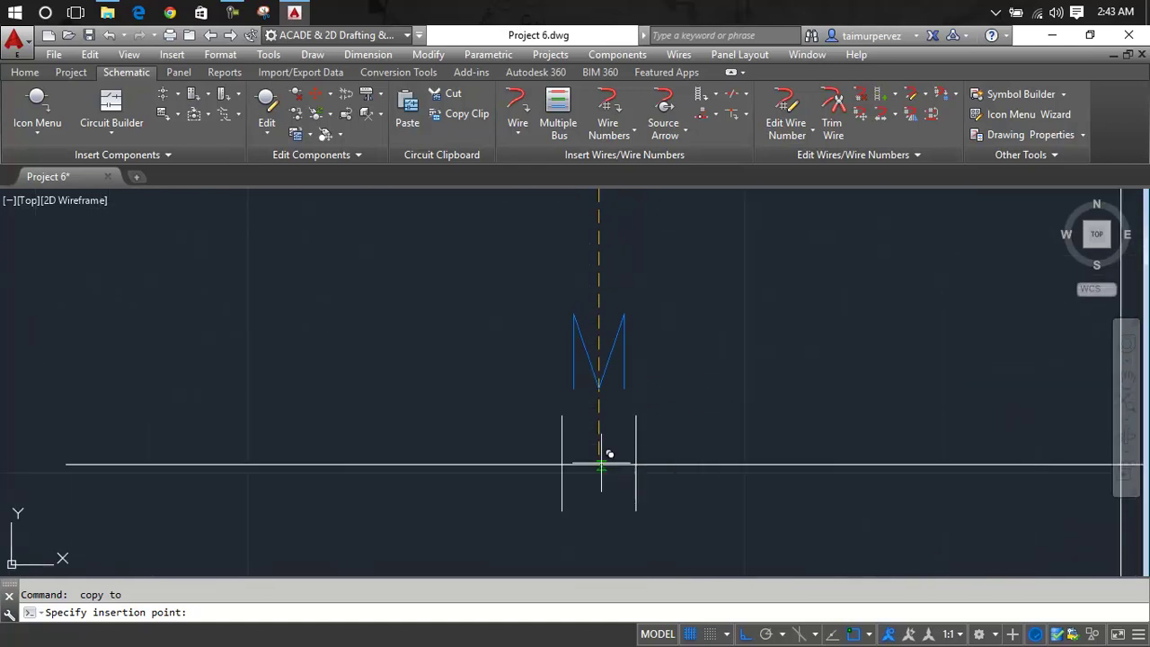
click(599, 465)
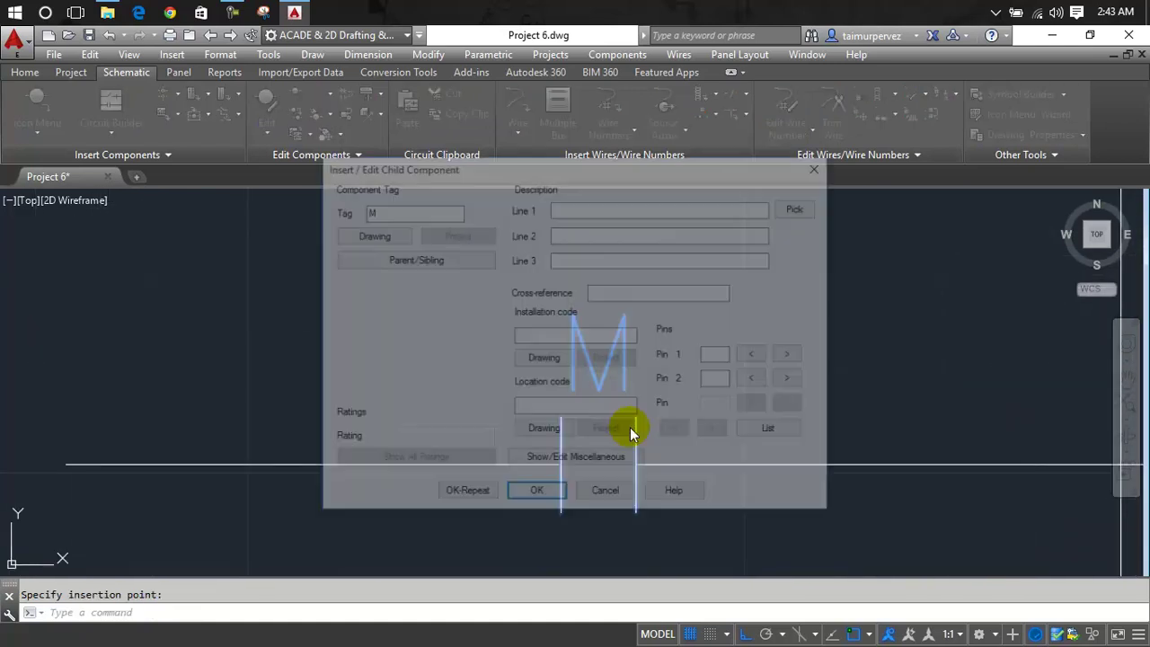
click(536, 495)
scroll(639, 375, down, 3)
mouse_move(582, 385)
middle_down()
mouse_move(317, 414)
mouse_move(392, 379)
mouse_move(525, 378)
mouse_move(449, 374)
middle_up()
scroll(392, 379, down, 1)
scroll(392, 379, up, 1)
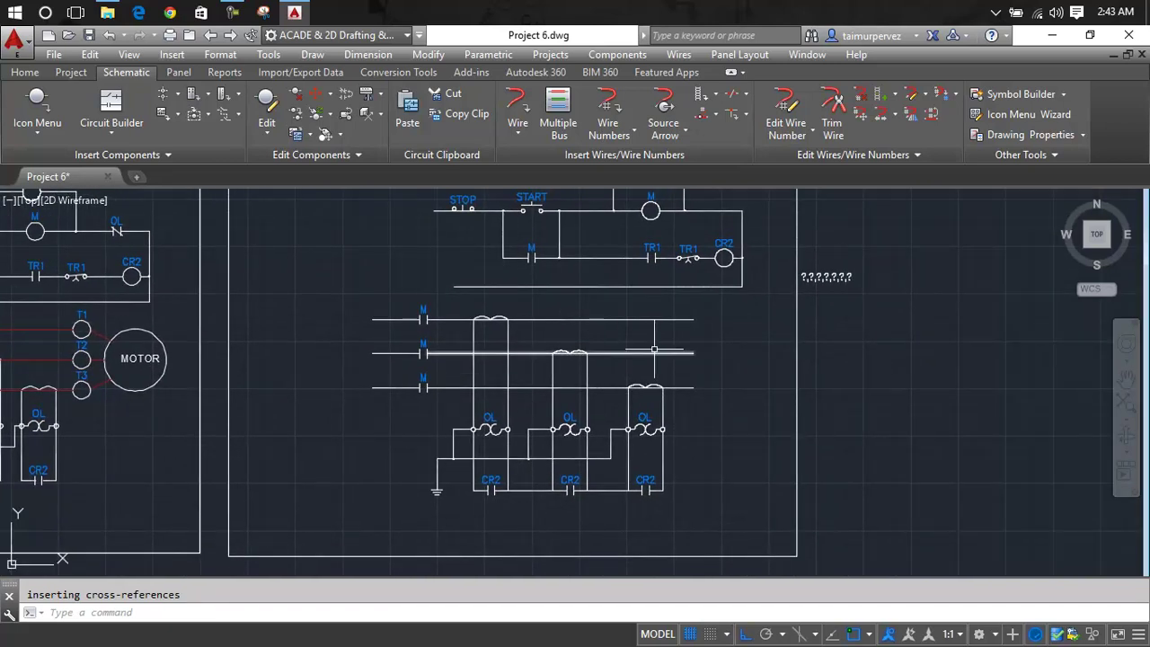
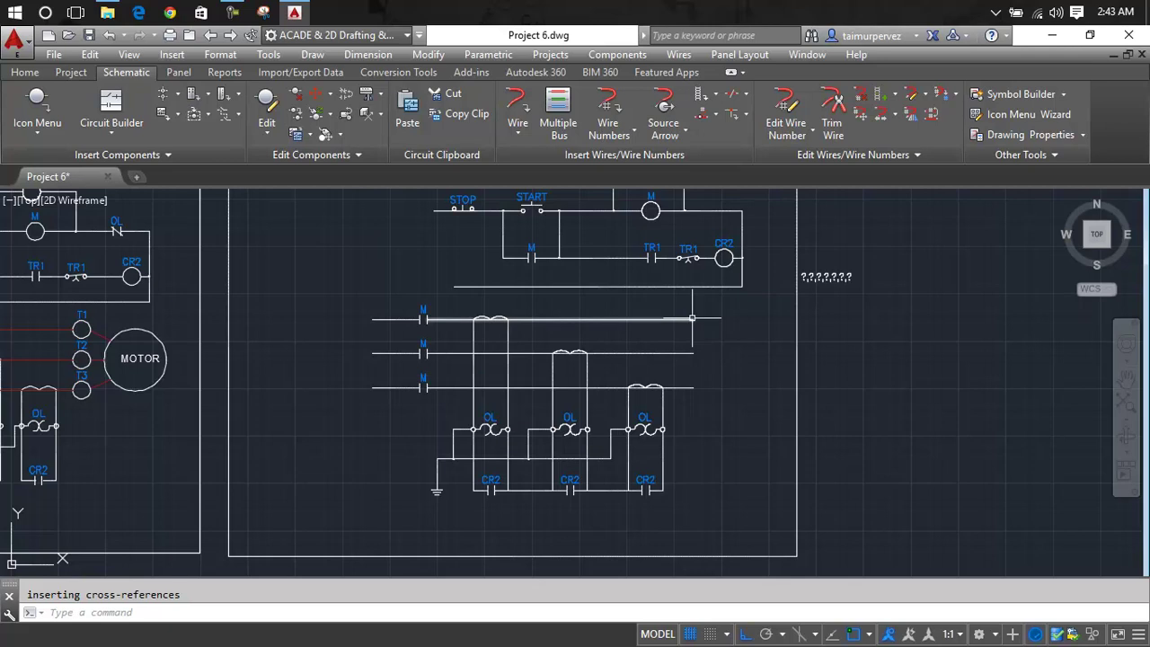
Copy the CR2 coil onto the right end of the top motor line.
right_click(724, 258)
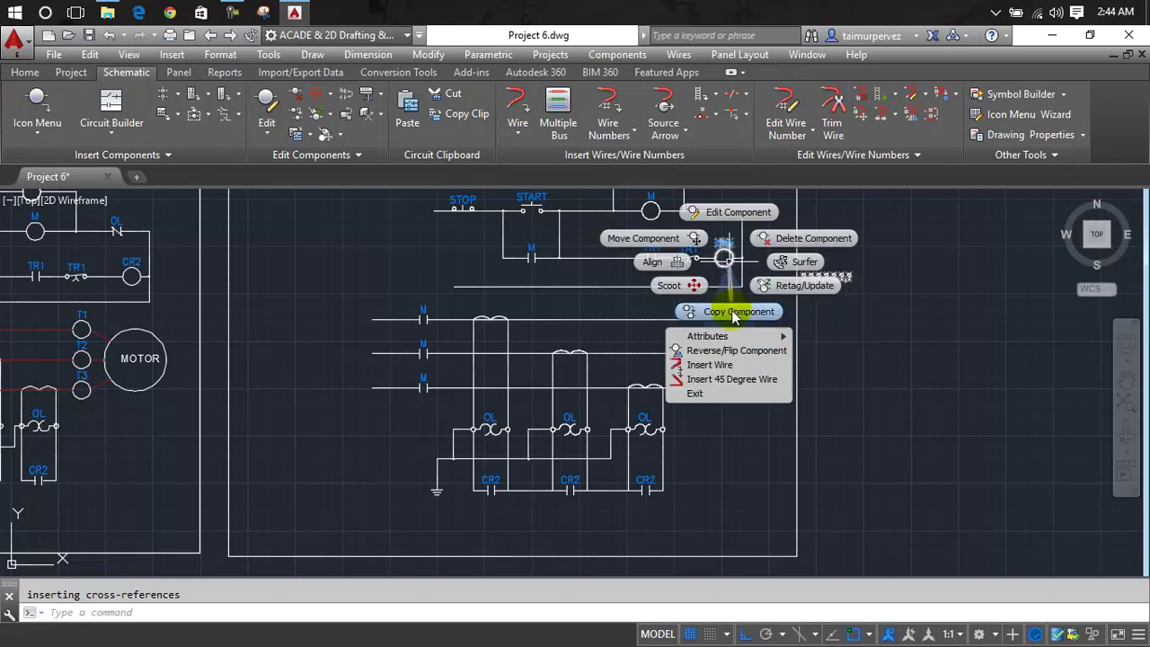
click(739, 311)
scroll(718, 332, up, 2)
scroll(710, 321, up, 4)
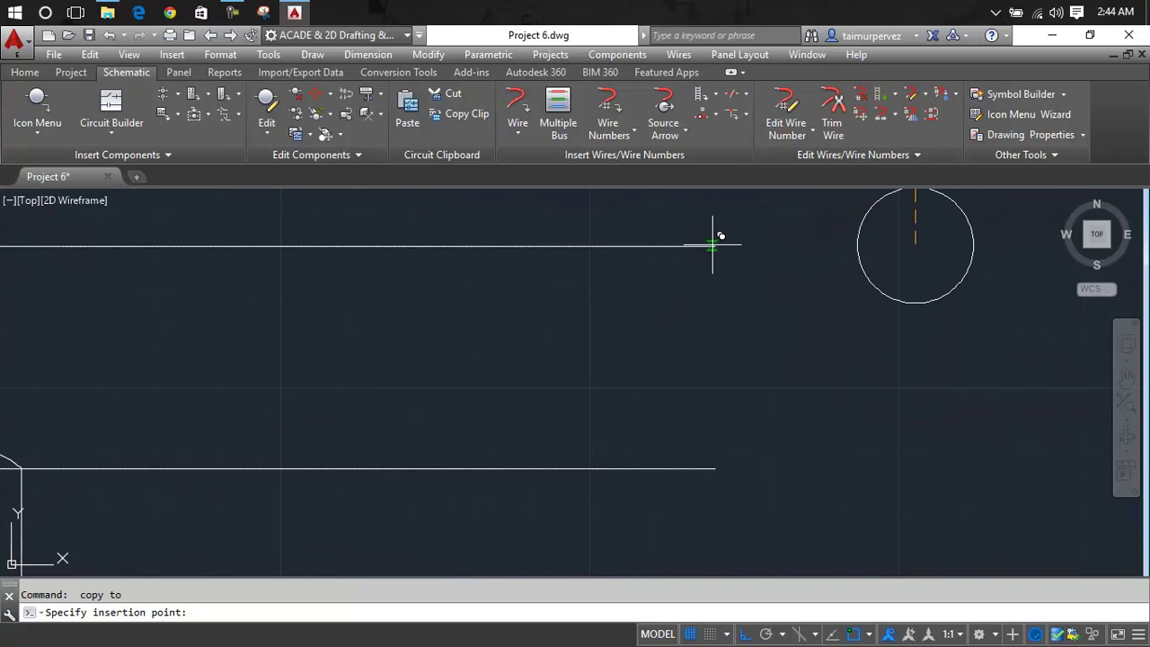
click(716, 244)
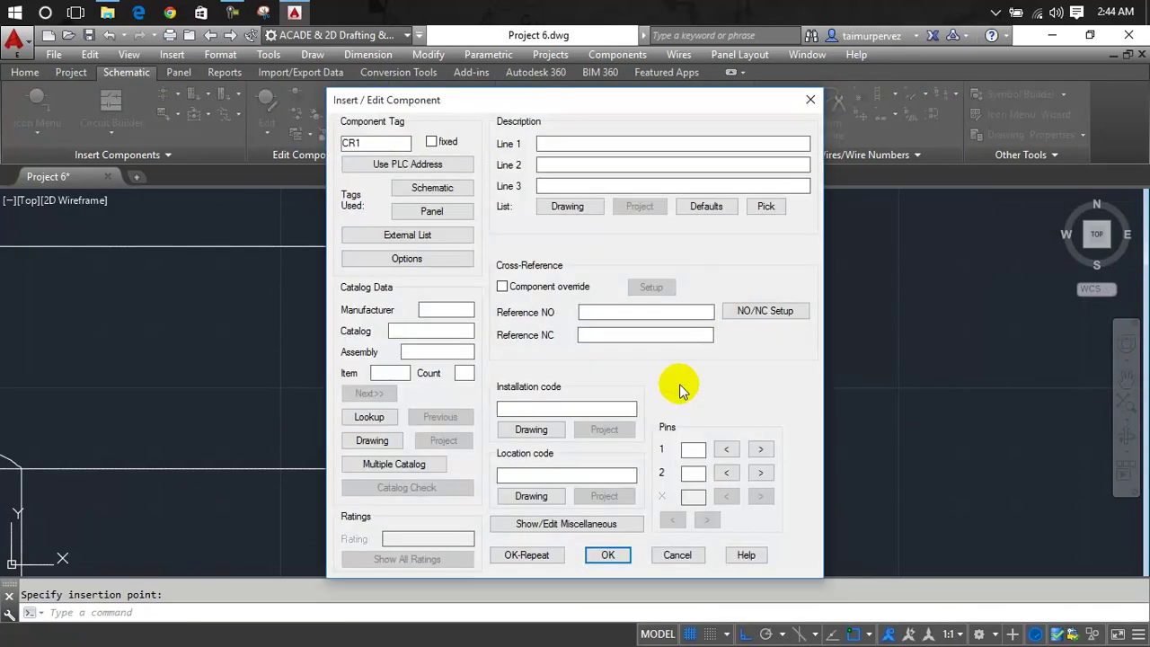
double_click(402, 143)
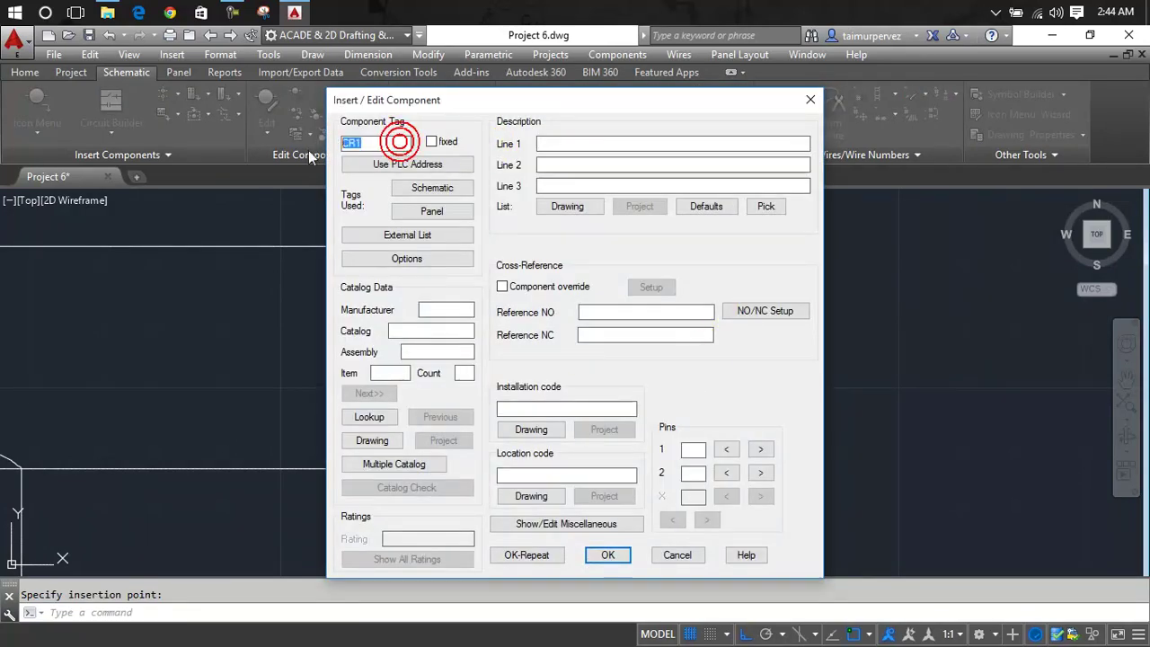
click(607, 554)
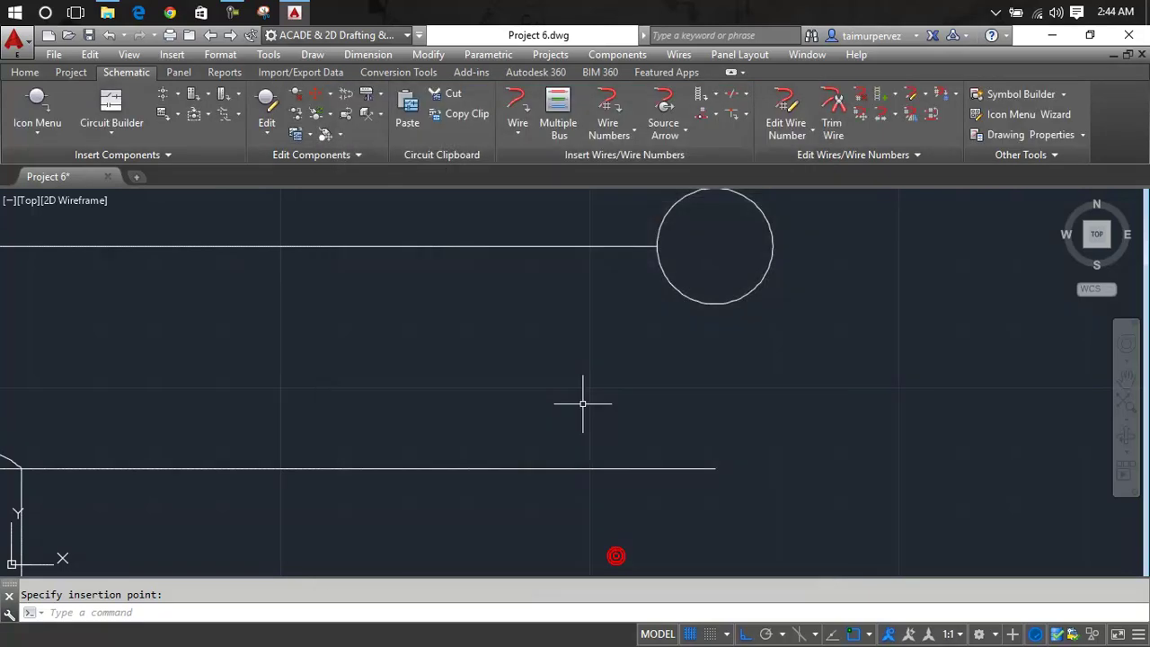
Retag the copied coil from CR1 to T1 with Edit Attribute.
scroll(584, 402, up, 1)
scroll(664, 350, up, 2)
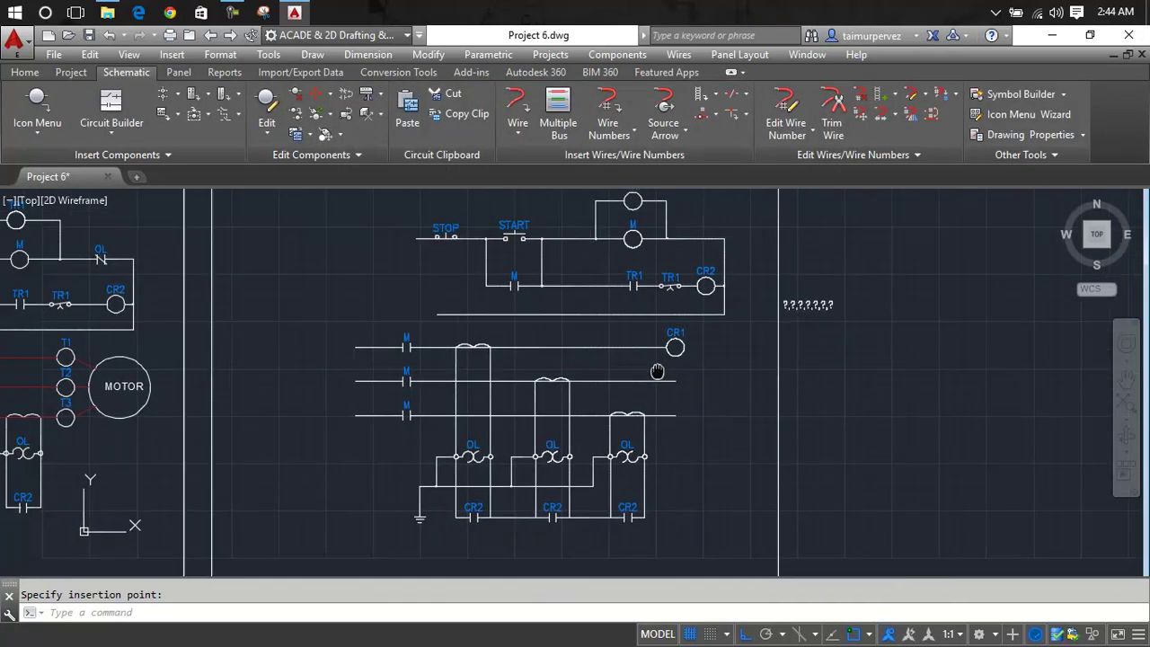
scroll(676, 338, up, 4)
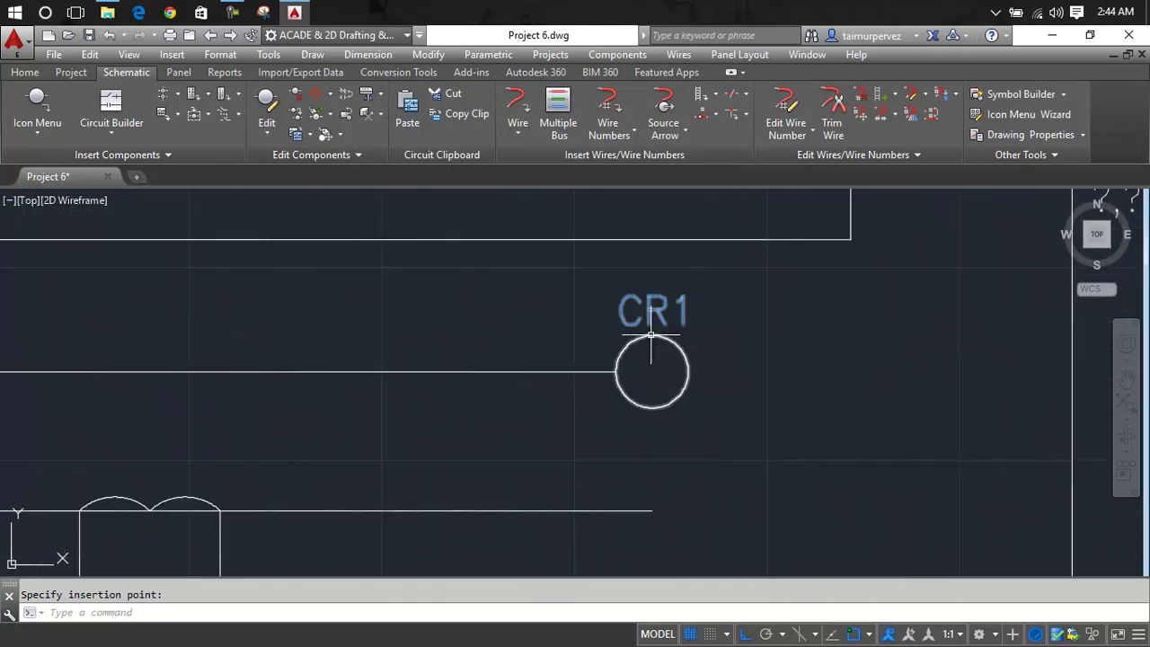
right_click(652, 334)
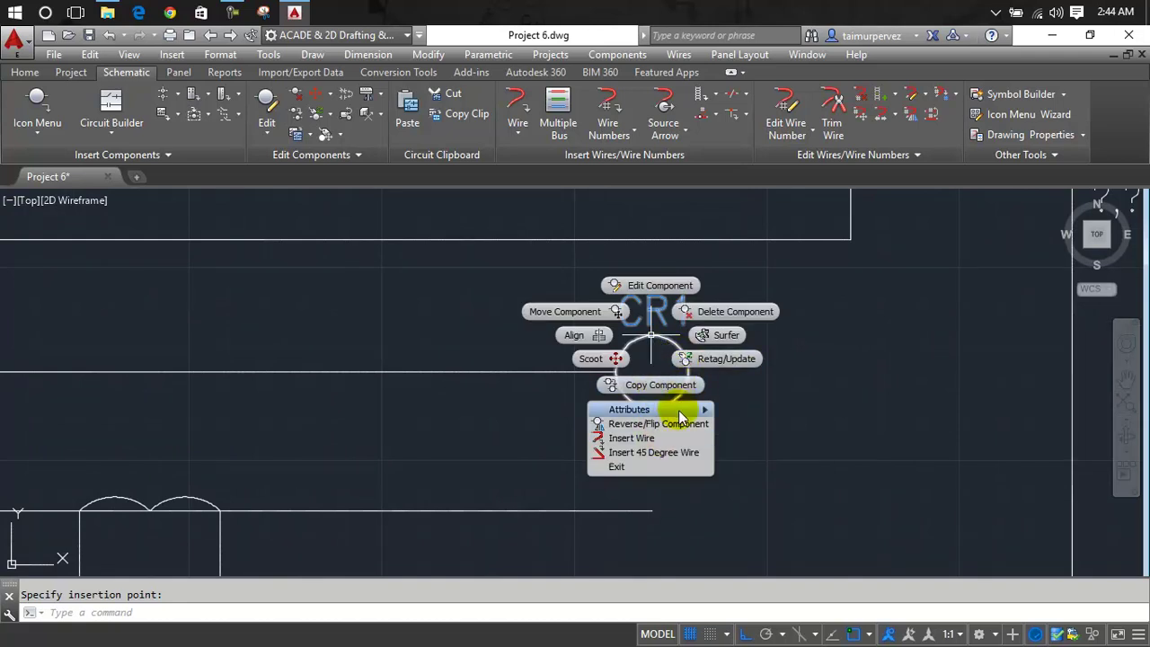
mouse_move(628, 410)
click(732, 452)
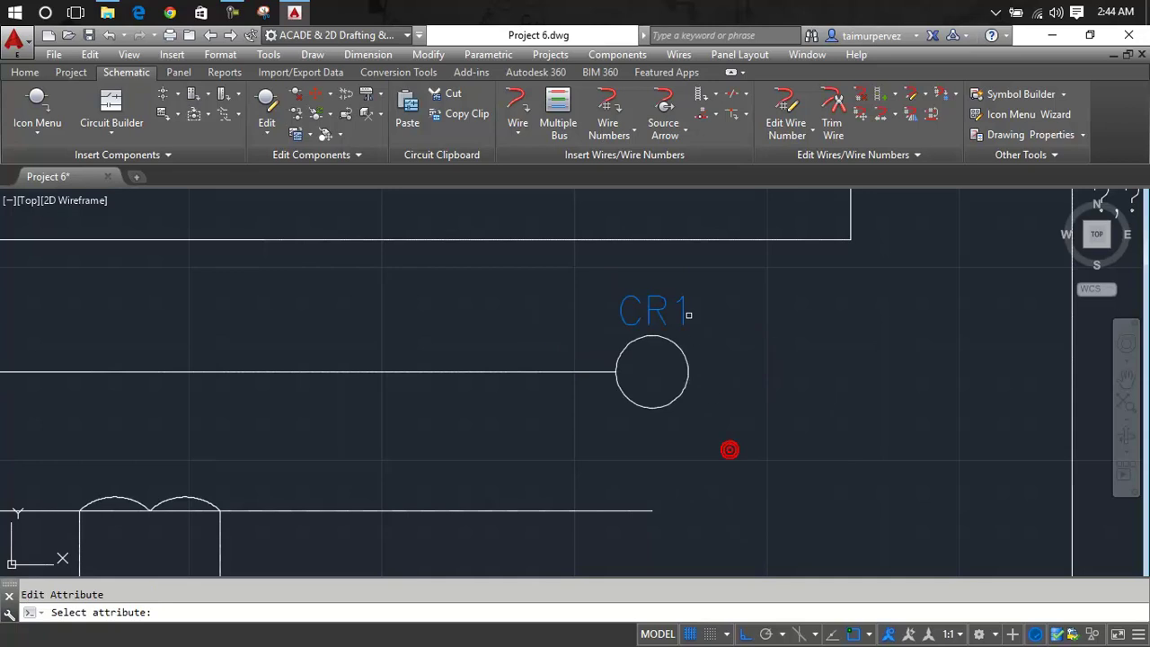
click(660, 310)
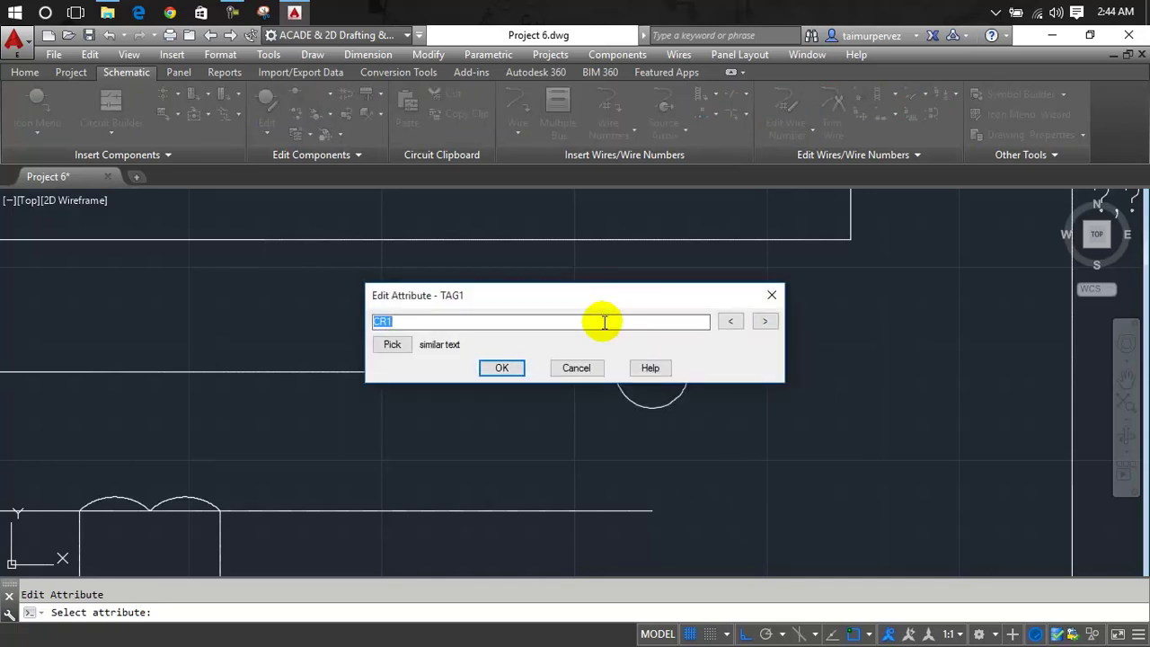
text(T)
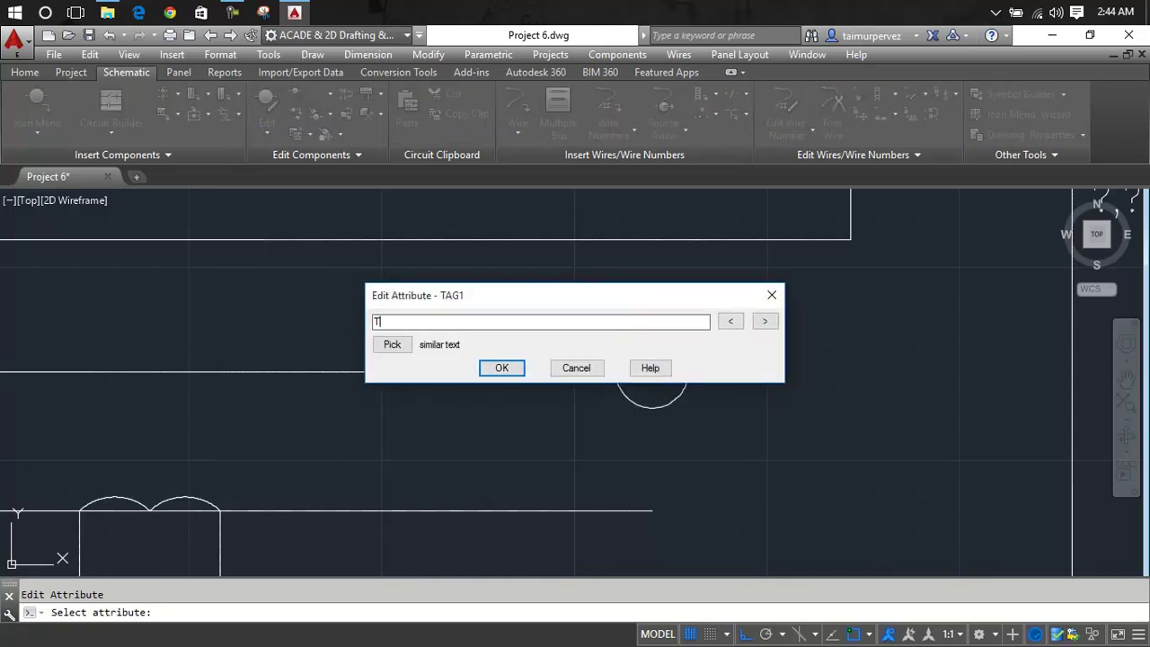
text(1)
click(509, 366)
key(Return)
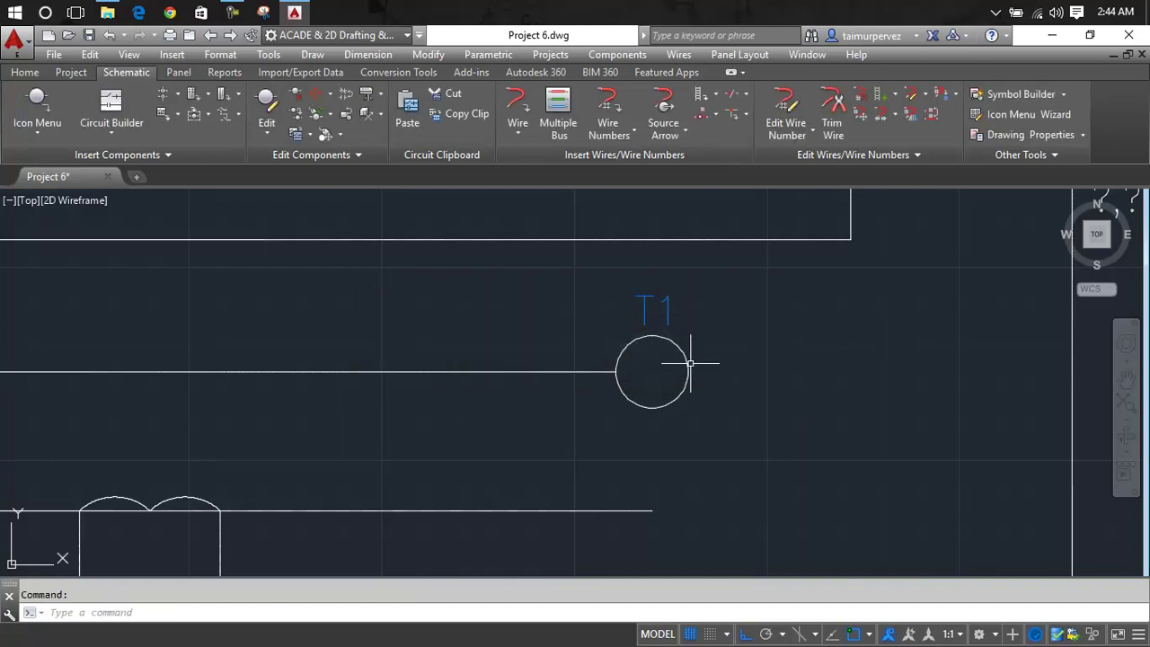
Copy the T1 coil to the end of the second motor line, tagged T2.
right_click(687, 353)
click(678, 399)
scroll(680, 395, down, 3)
middle_drag(662, 339, 671, 269)
scroll(671, 270, up, 3)
scroll(655, 319, up, 1)
click(647, 328)
click(388, 146)
double_click(396, 142)
text(T2)
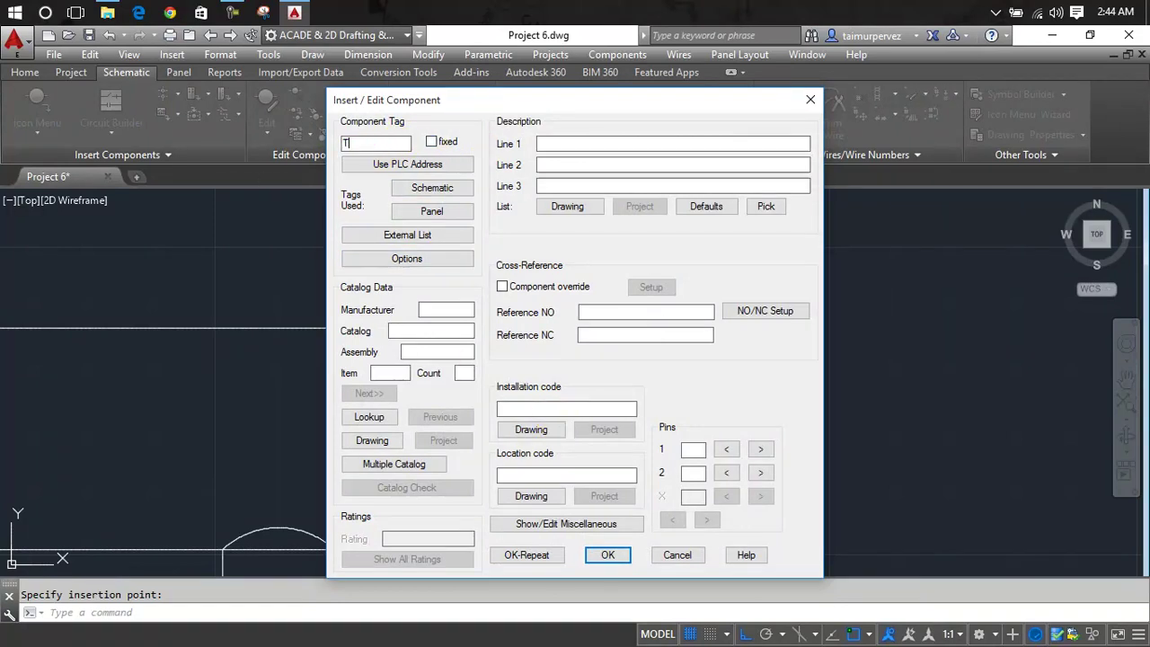
click(607, 554)
Copy the T2 coil to the end of the third motor line, tagged T3.
scroll(678, 419, down, 3)
middle_drag(678, 420, 673, 274)
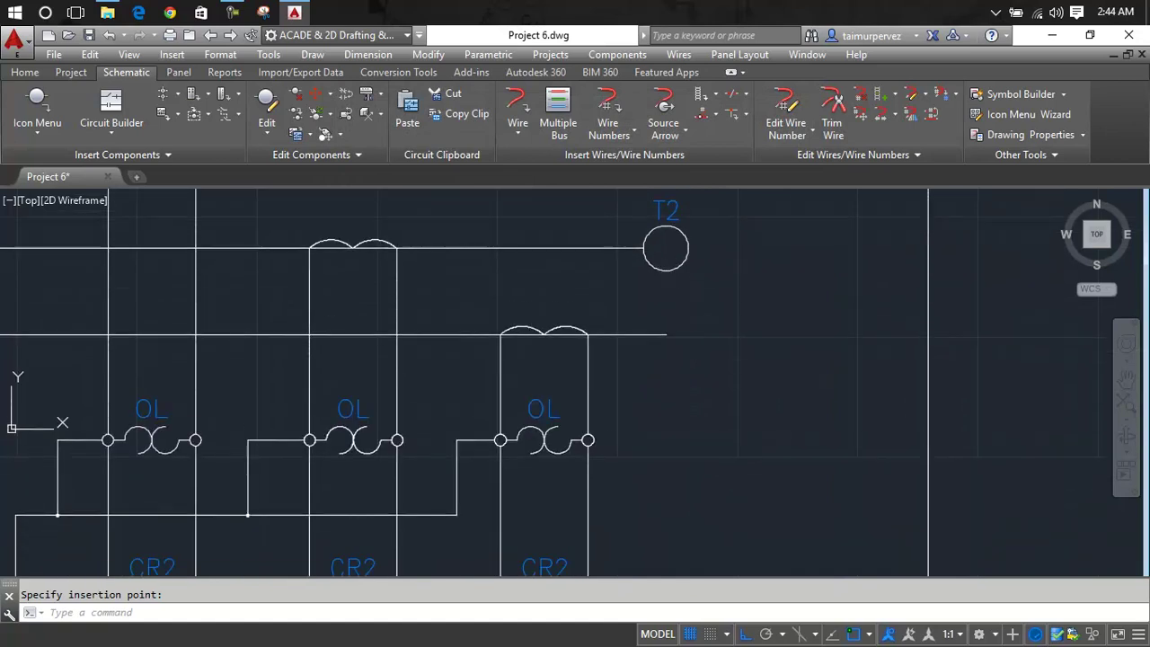
right_click(673, 271)
click(675, 319)
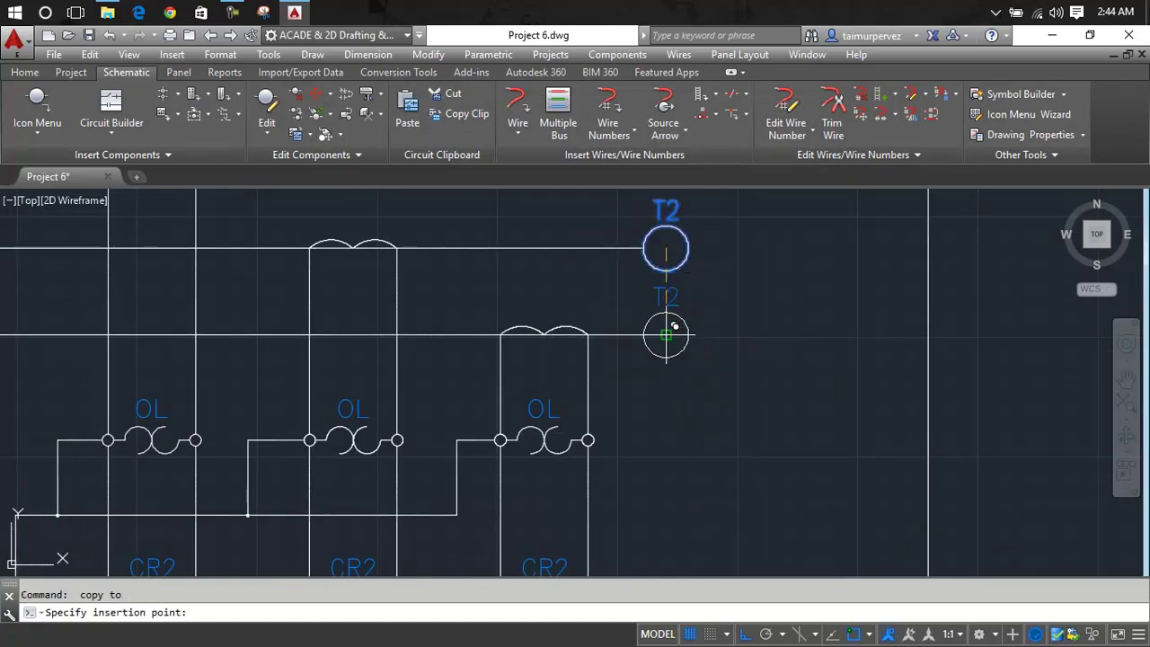
click(664, 344)
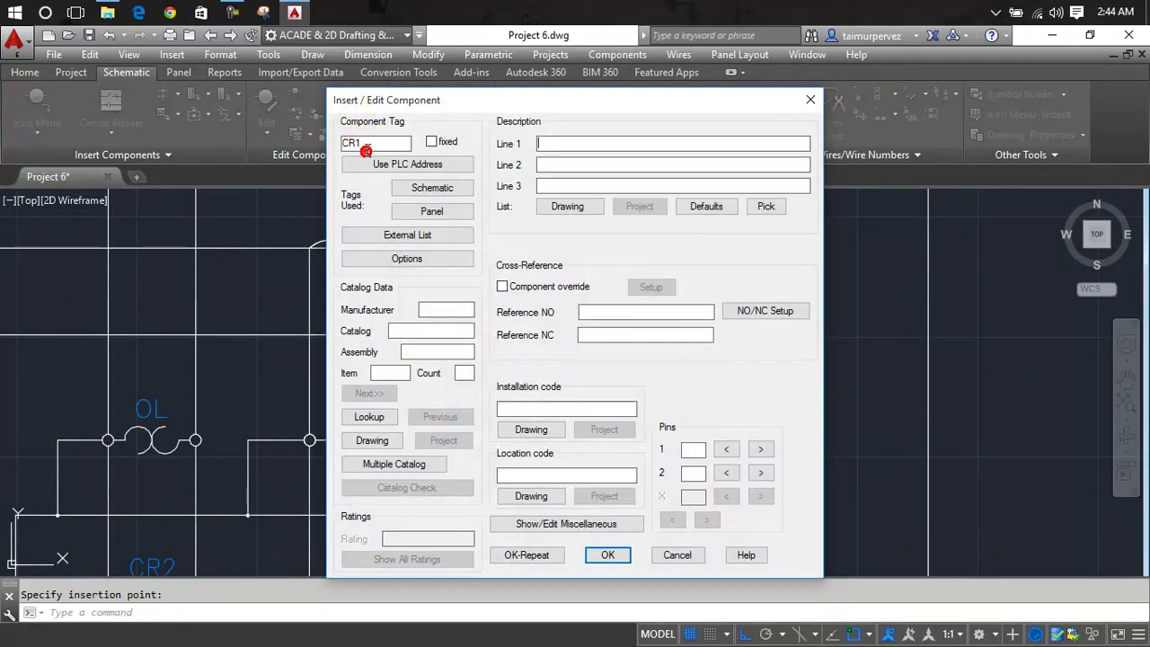
text(T3)
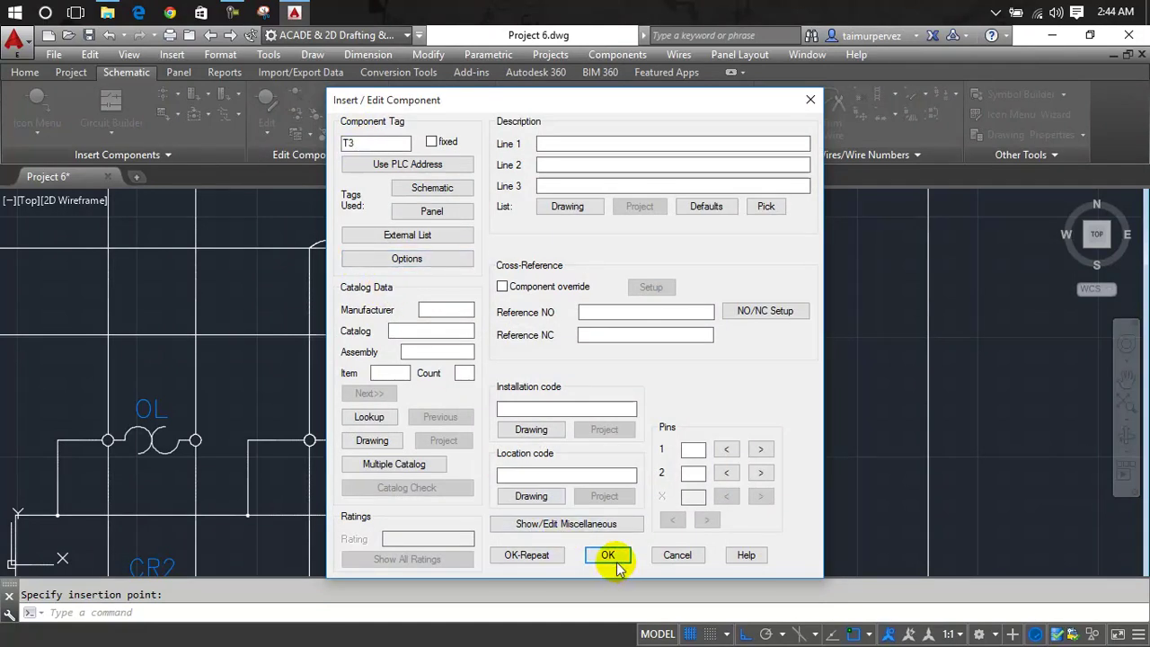
click(608, 555)
scroll(667, 349, down, 4)
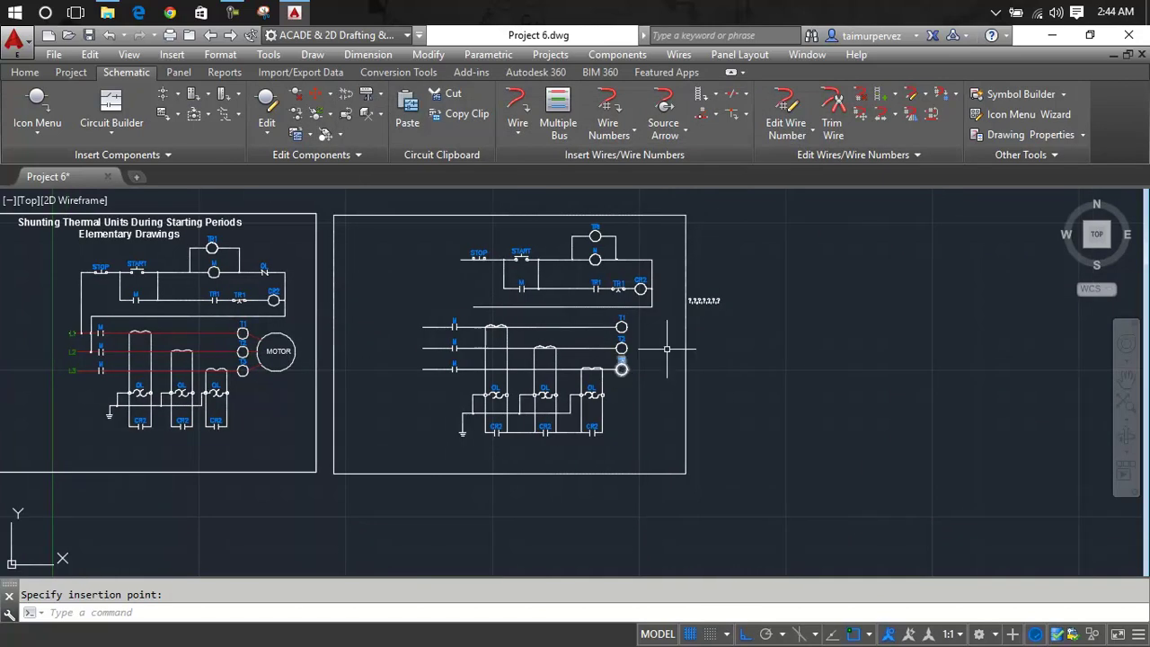
scroll(725, 298, up, 5)
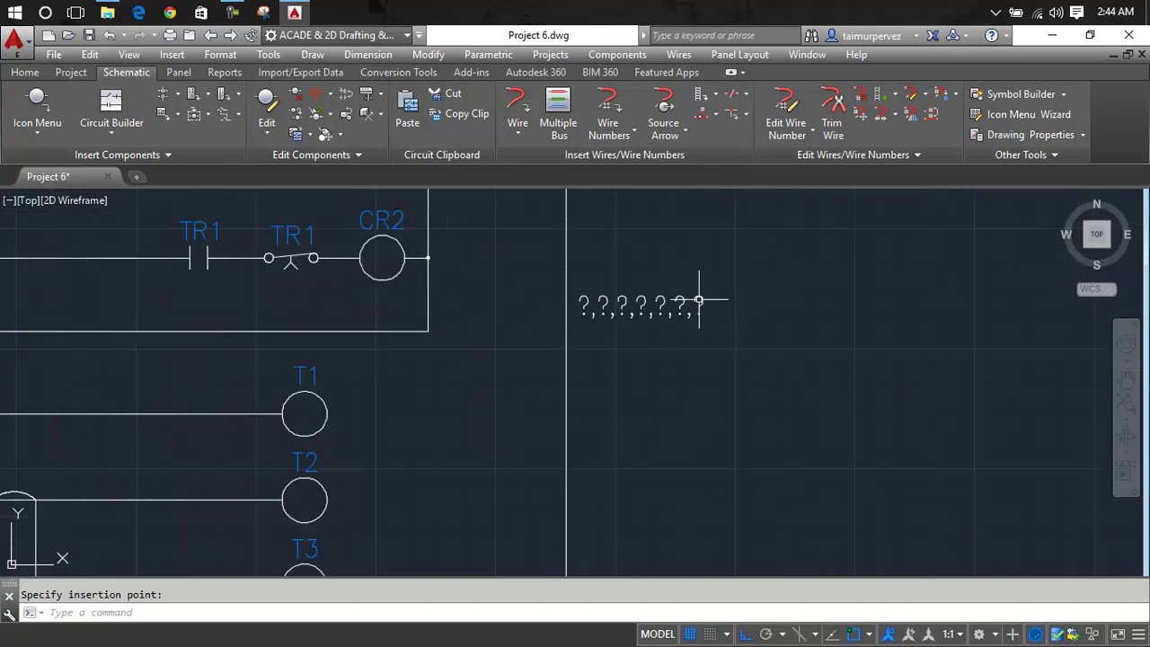
Hide the ?,?,? cross-reference text with Hide Attribute.
right_click(699, 299)
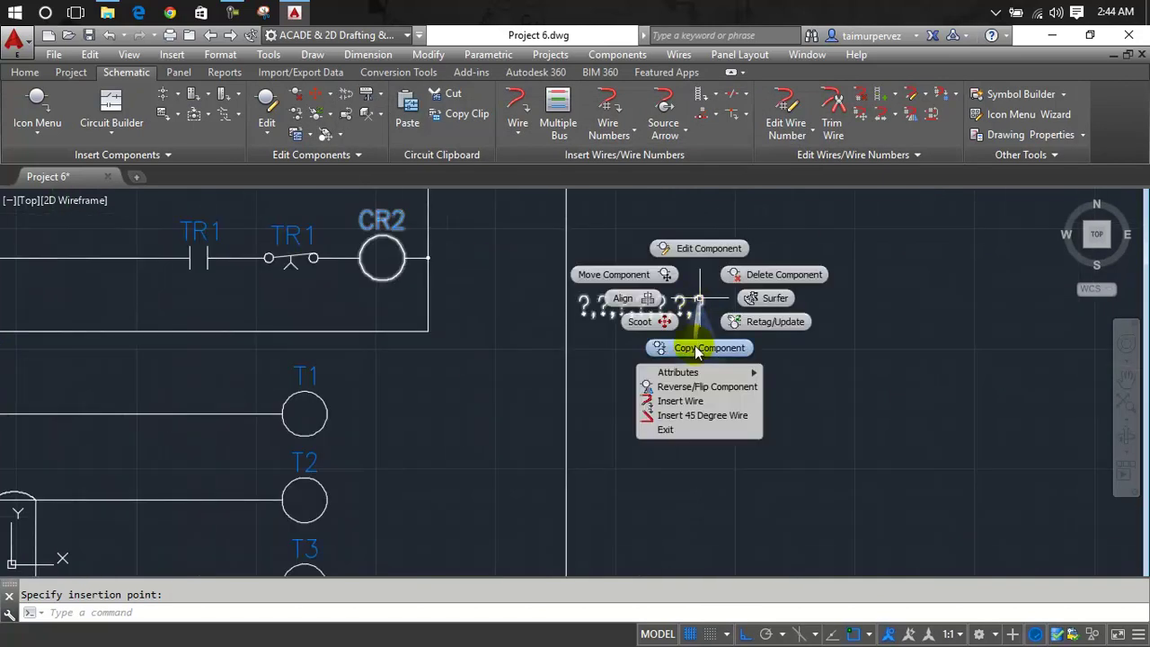
mouse_move(677, 371)
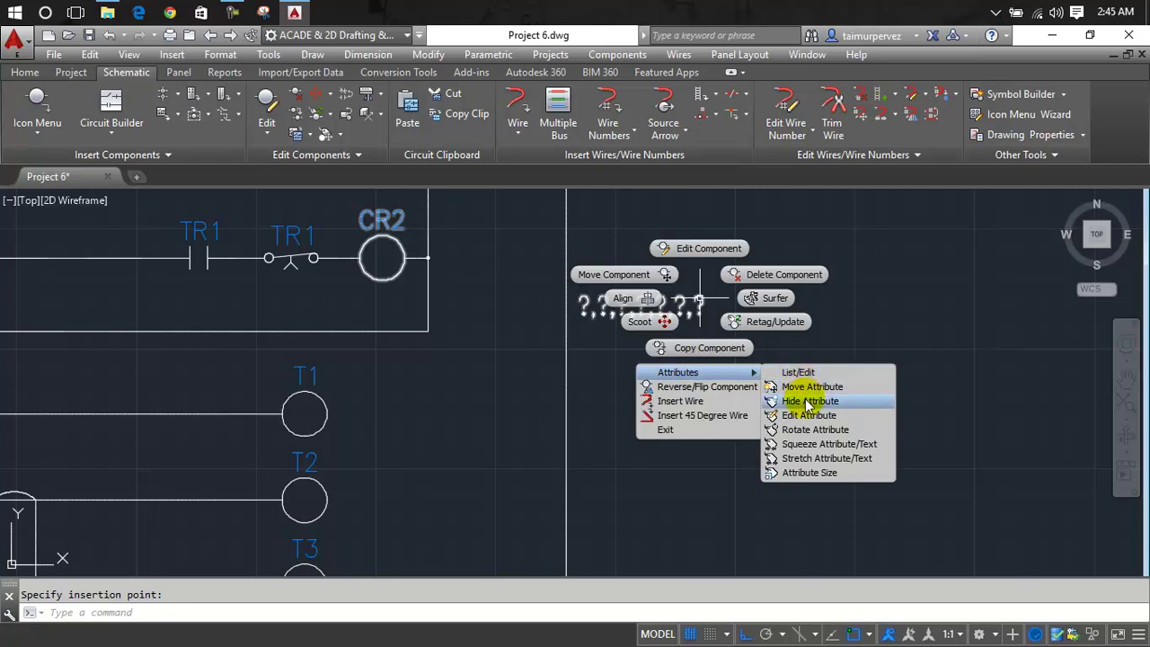
click(807, 402)
click(699, 306)
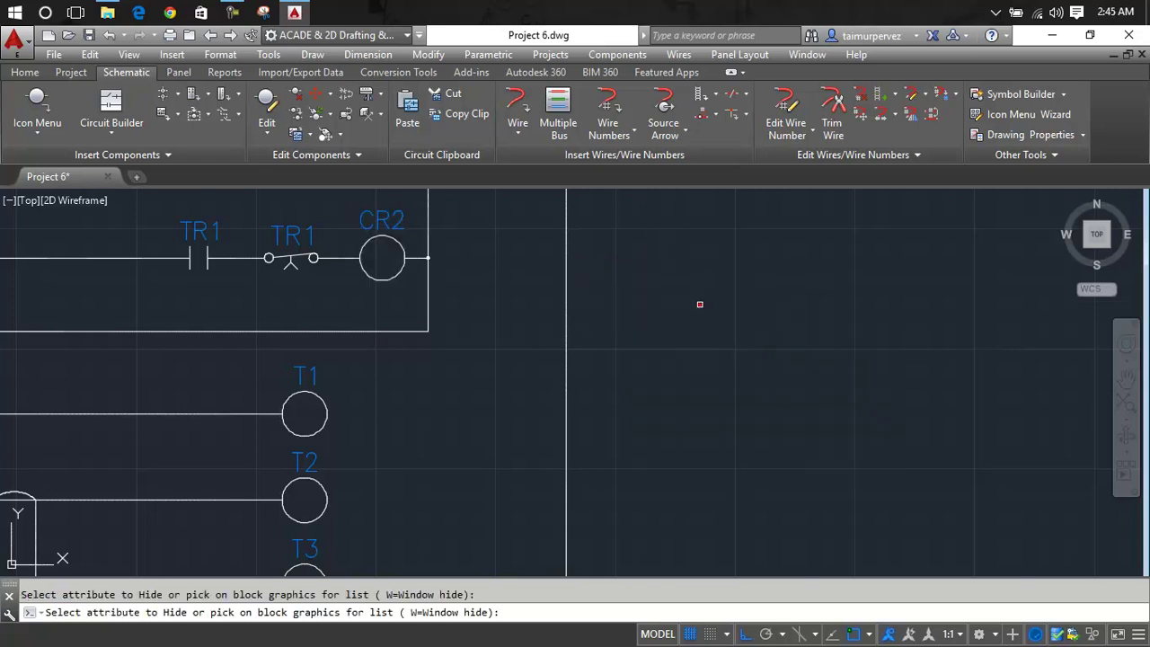
key(Return)
scroll(690, 330, down, 5)
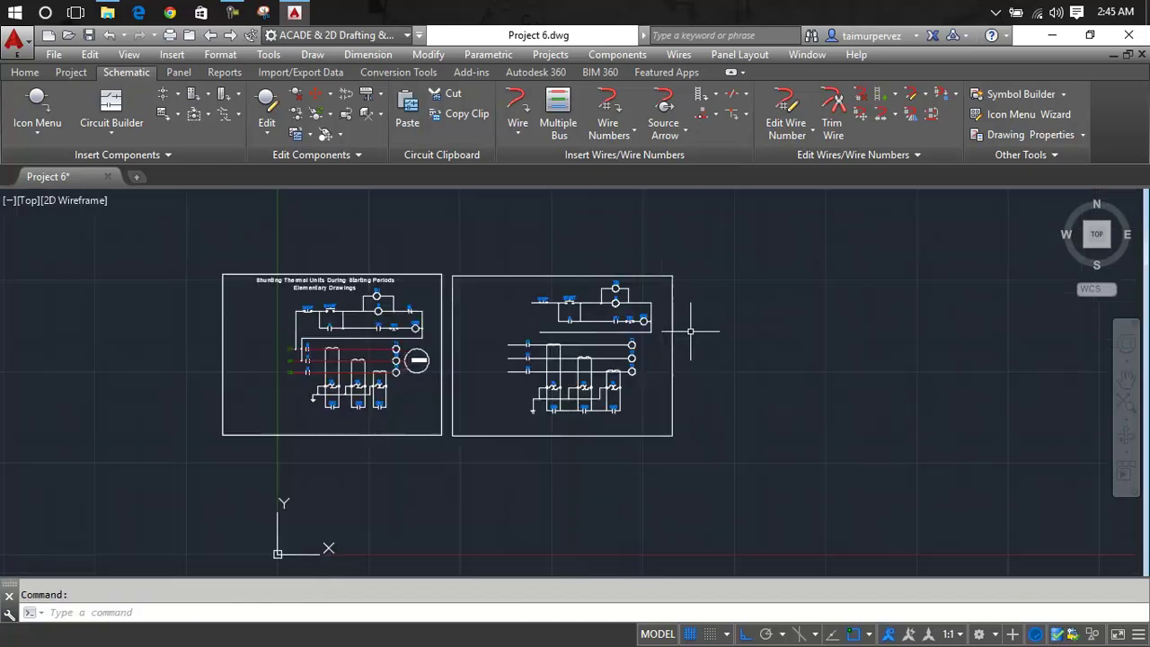
scroll(673, 336, up, 6)
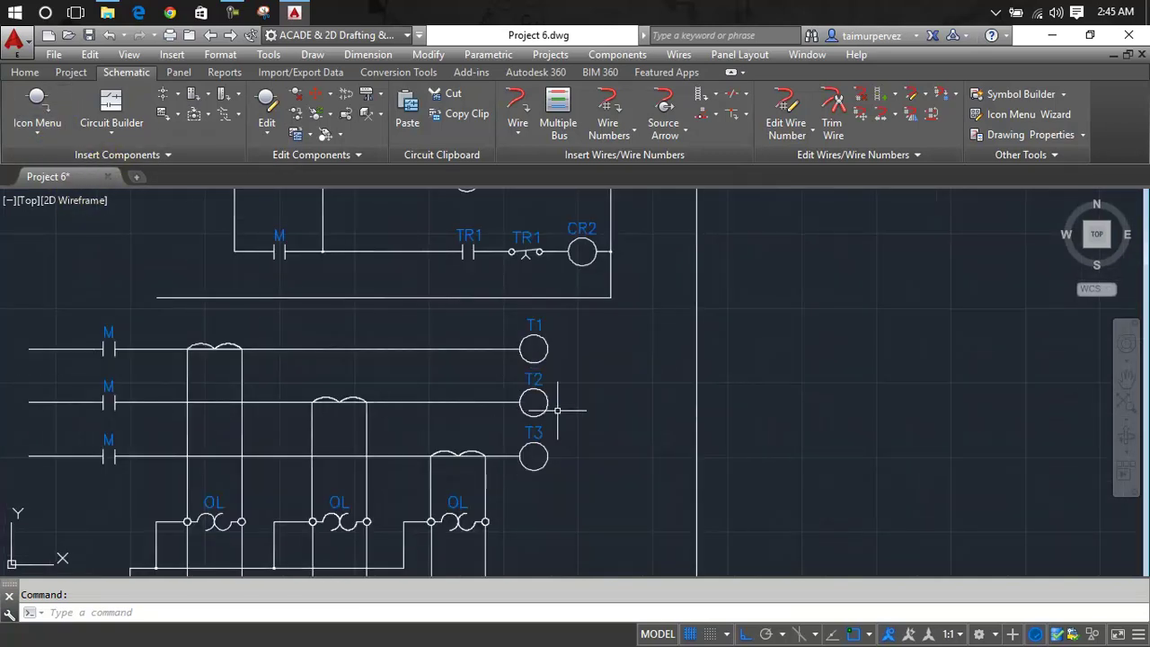
text(L)
Draw a short horizontal line running right from the T2 coil.
key(Return)
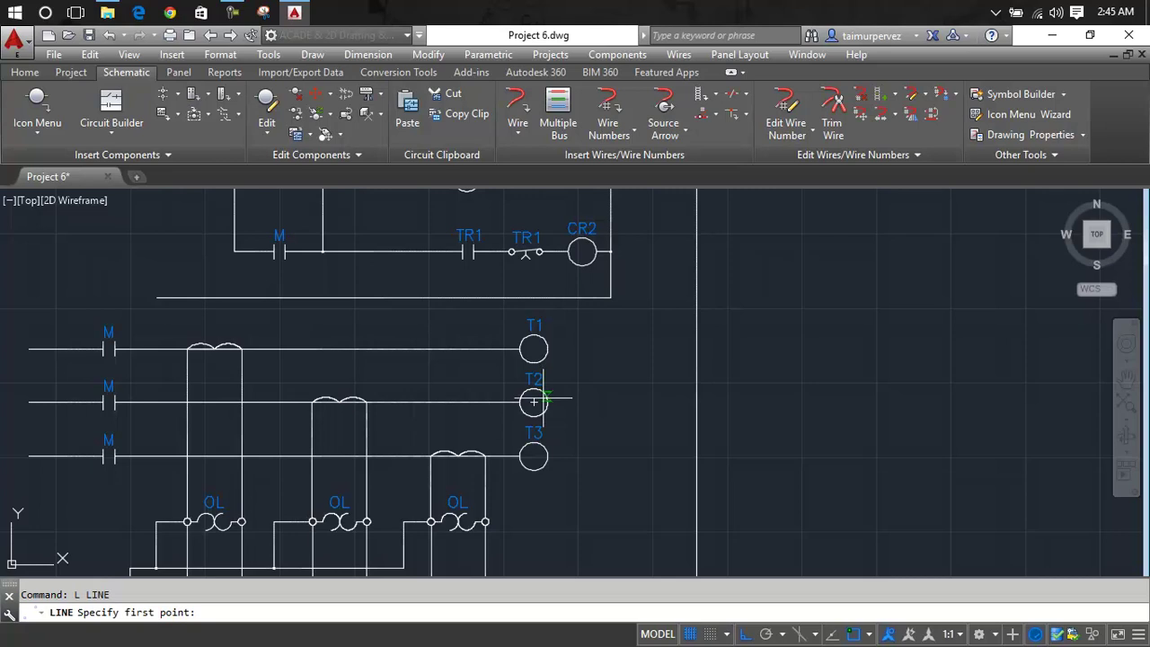
scroll(534, 402, up, 6)
click(556, 416)
scroll(662, 413, down, 6)
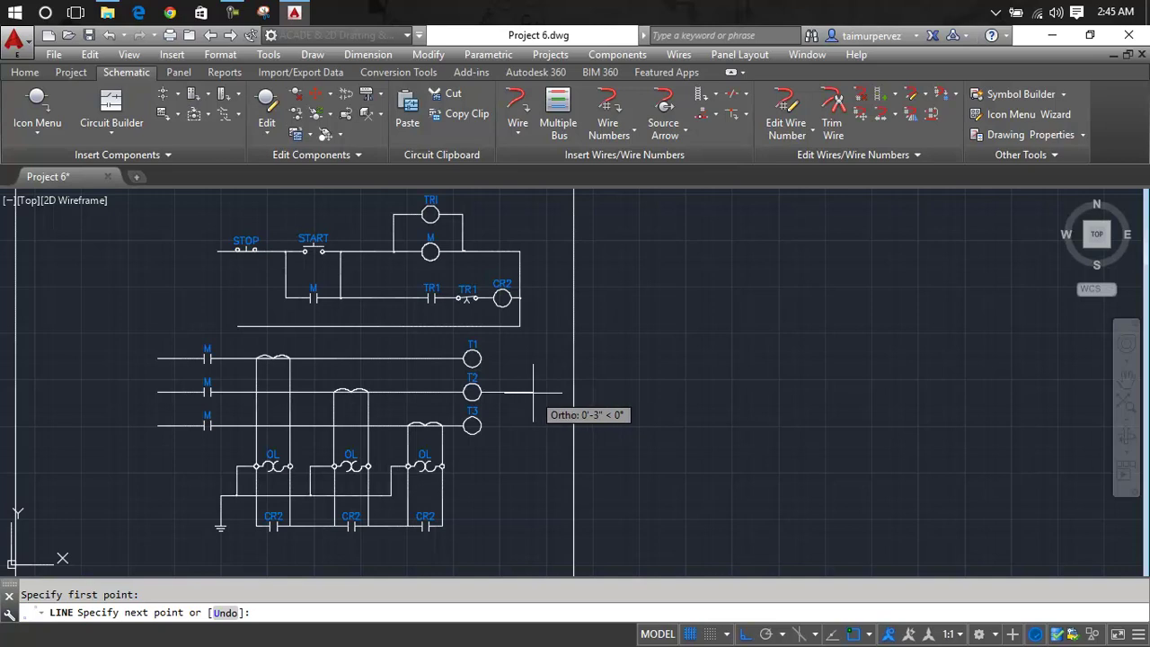
click(533, 392)
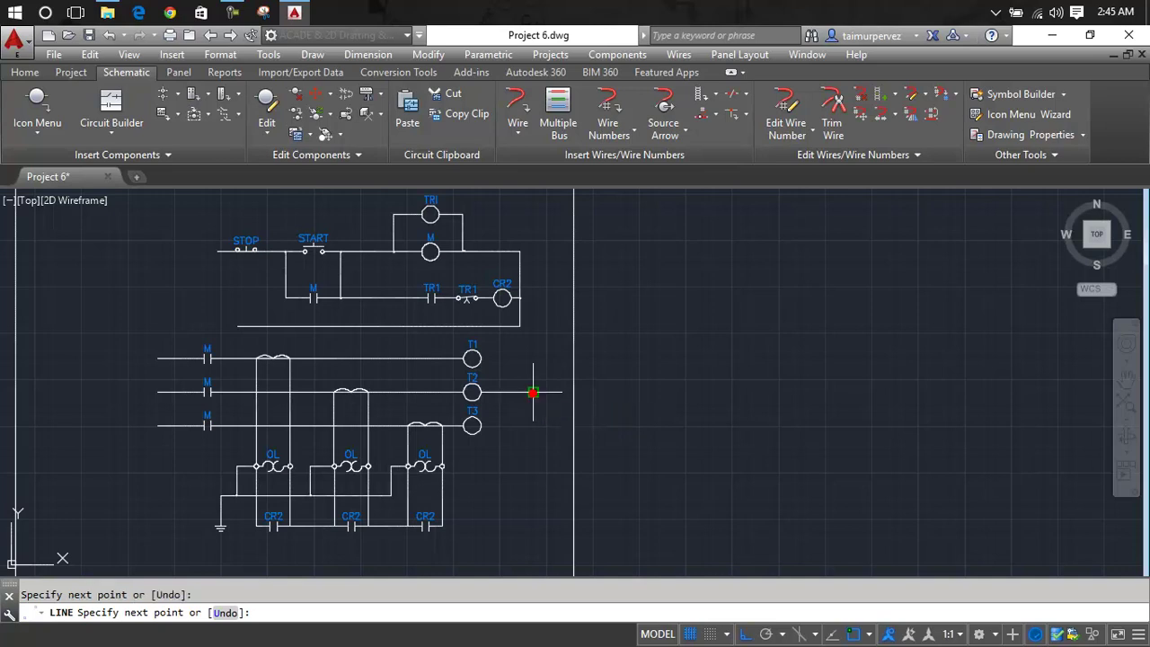
key(Escape)
scroll(534, 391, down, 3)
scroll(534, 392, down, 2)
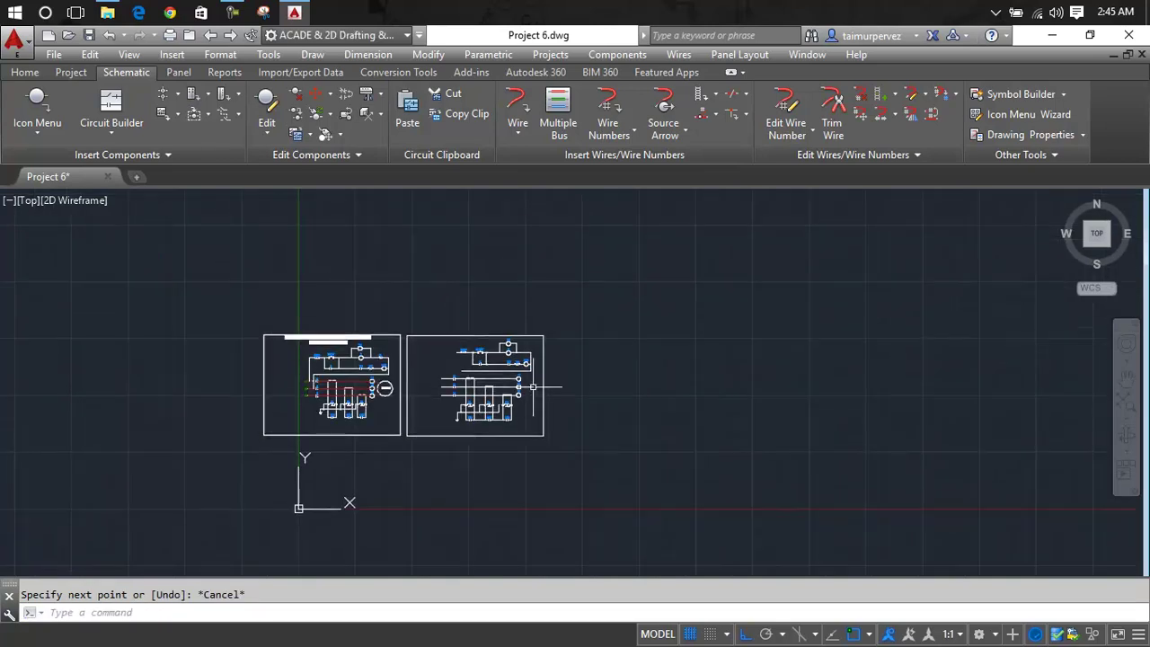
scroll(532, 387, up, 5)
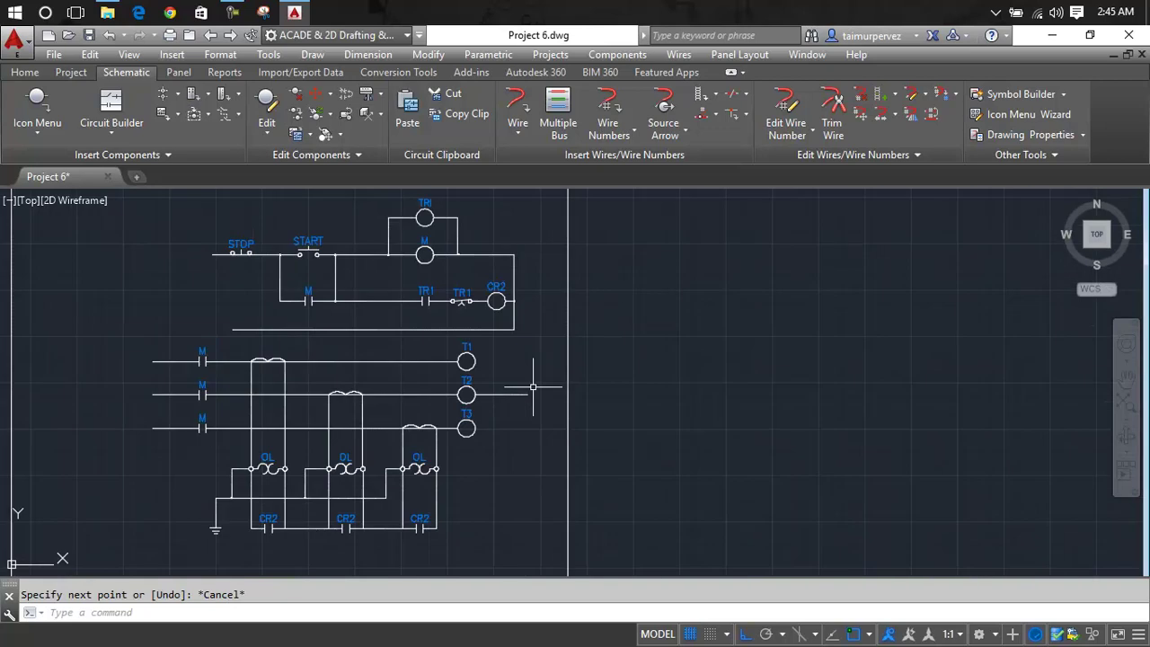
Insert the motor symbol at scale 6.000 at the end of the T2 wire, keeping tag MOT1.
click(35, 98)
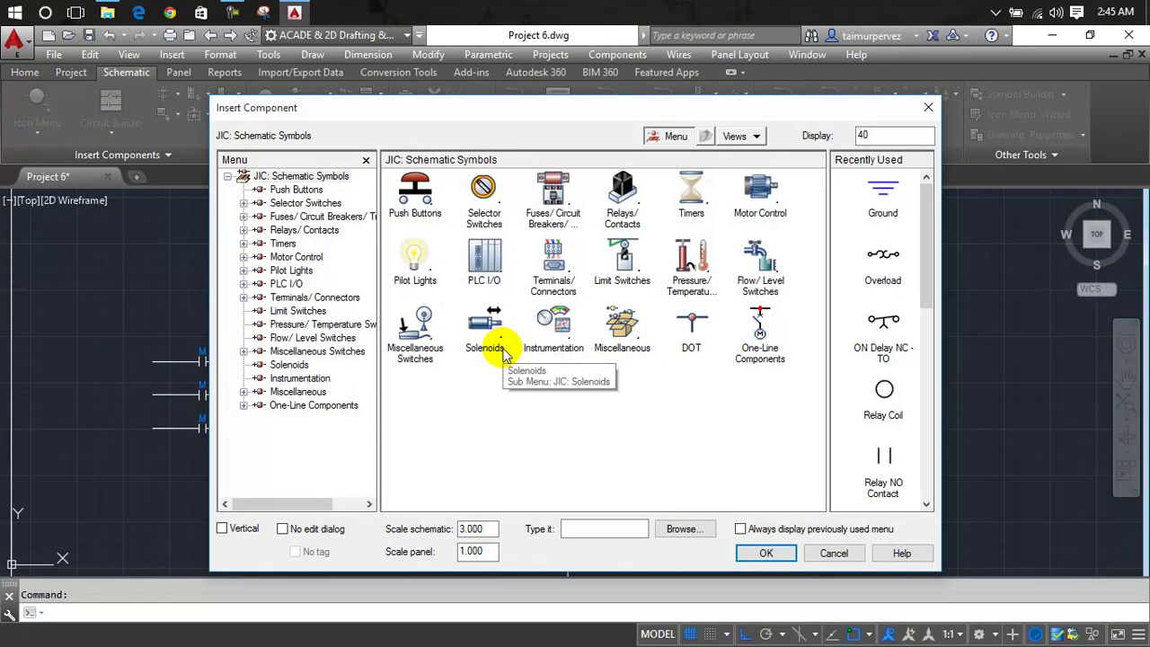
double_click(473, 530)
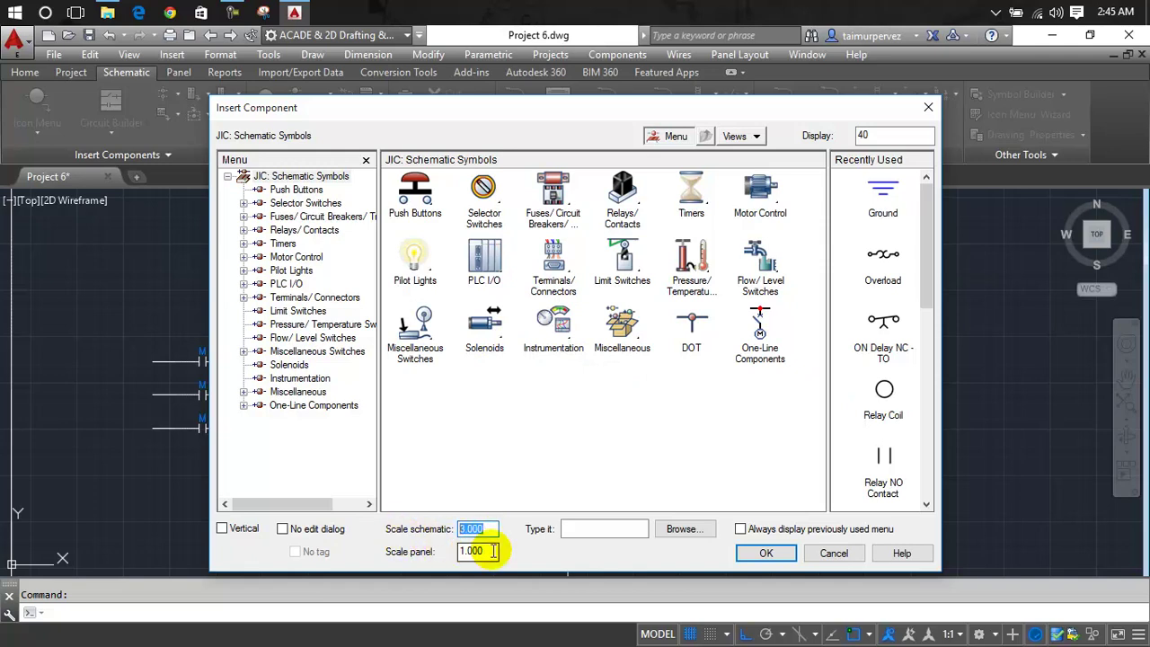
text(6.000)
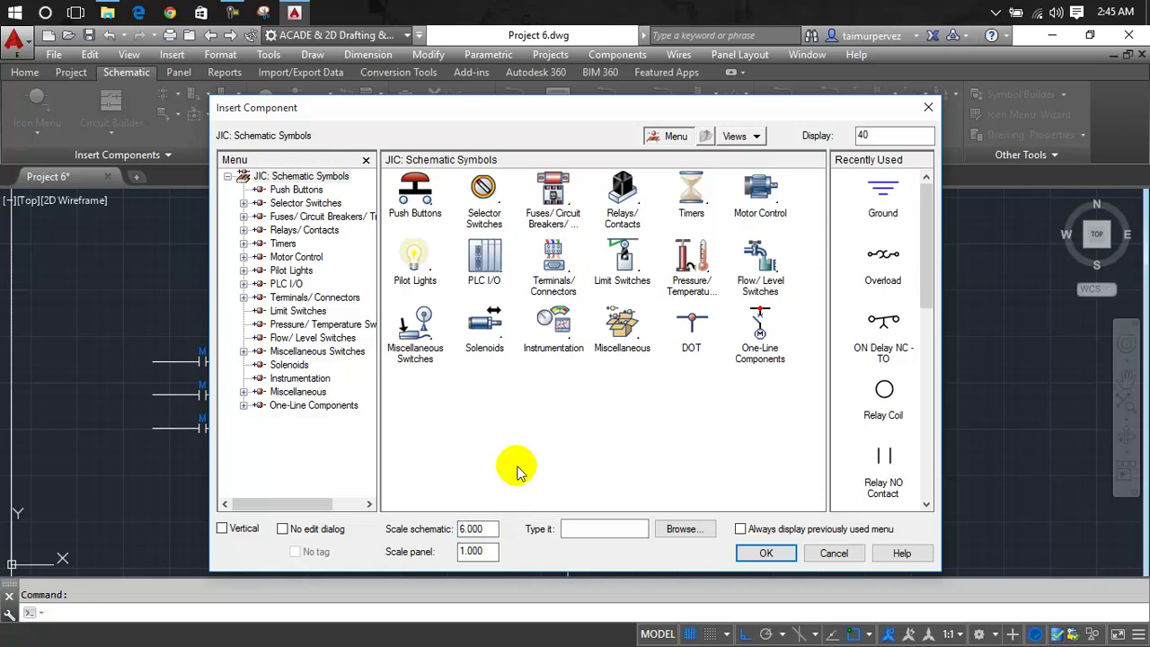
mouse_move(921, 296)
mouse_down()
mouse_move(944, 359)
mouse_move(943, 494)
mouse_up()
click(882, 481)
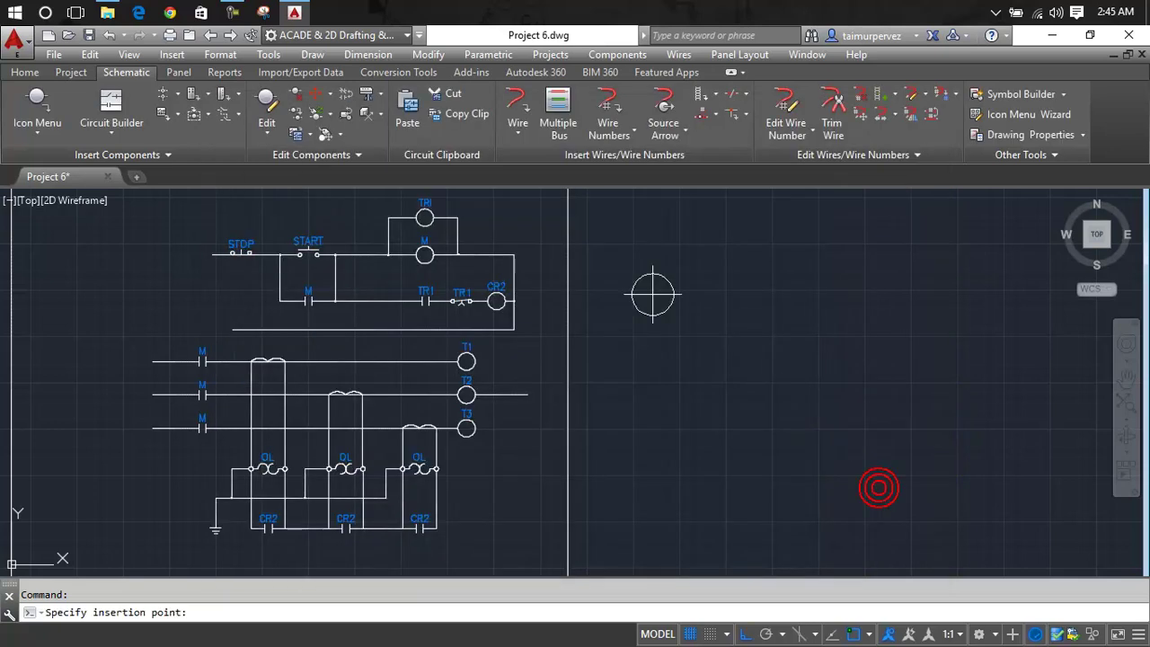
scroll(531, 395, up, 5)
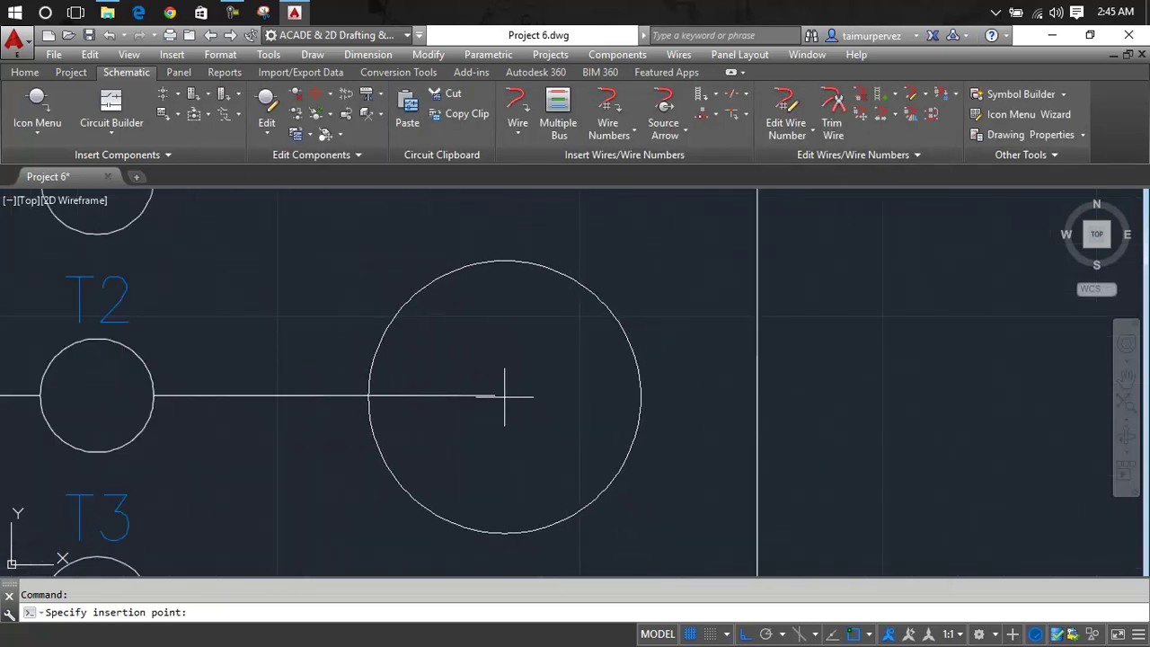
click(757, 395)
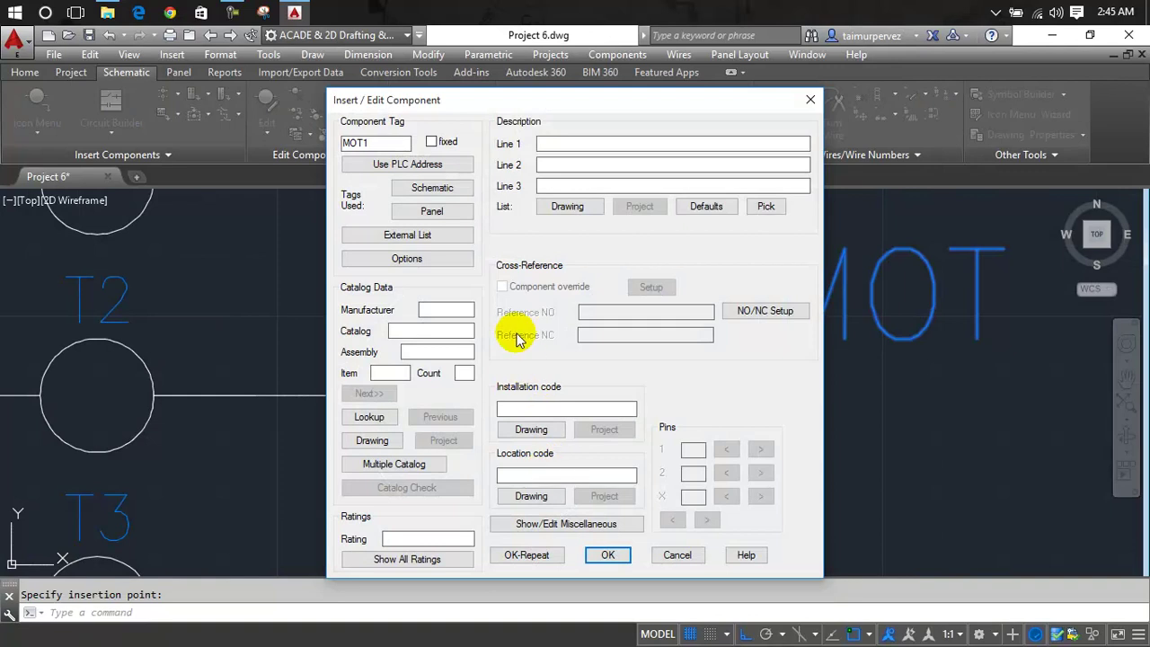
drag(400, 144, 343, 143)
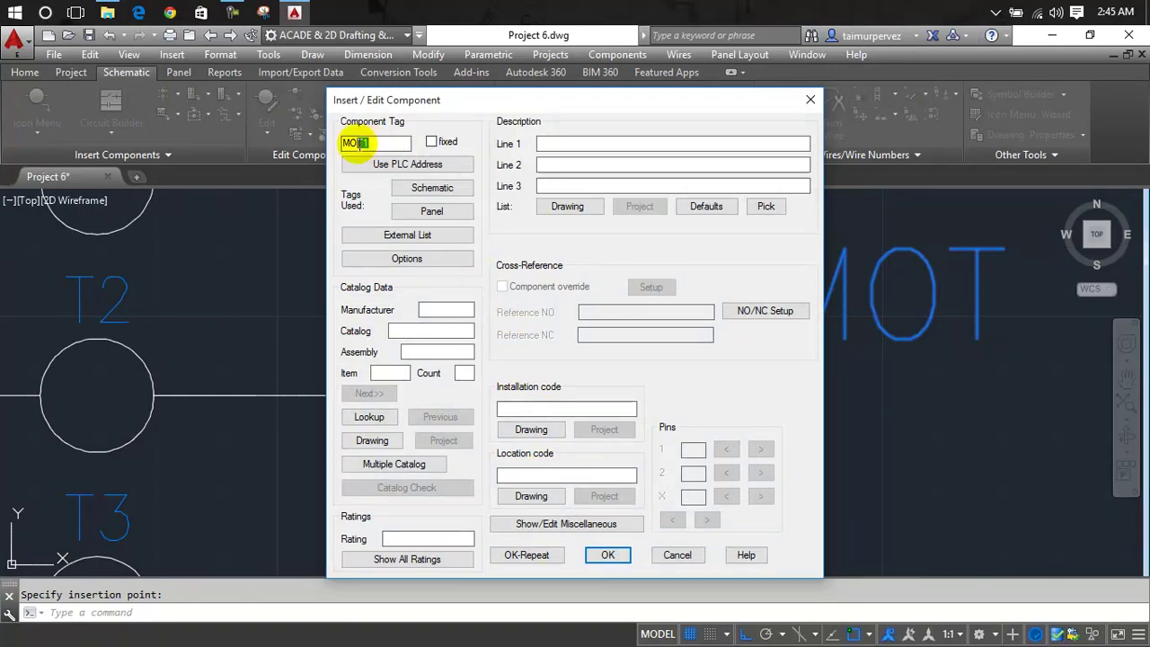
click(607, 554)
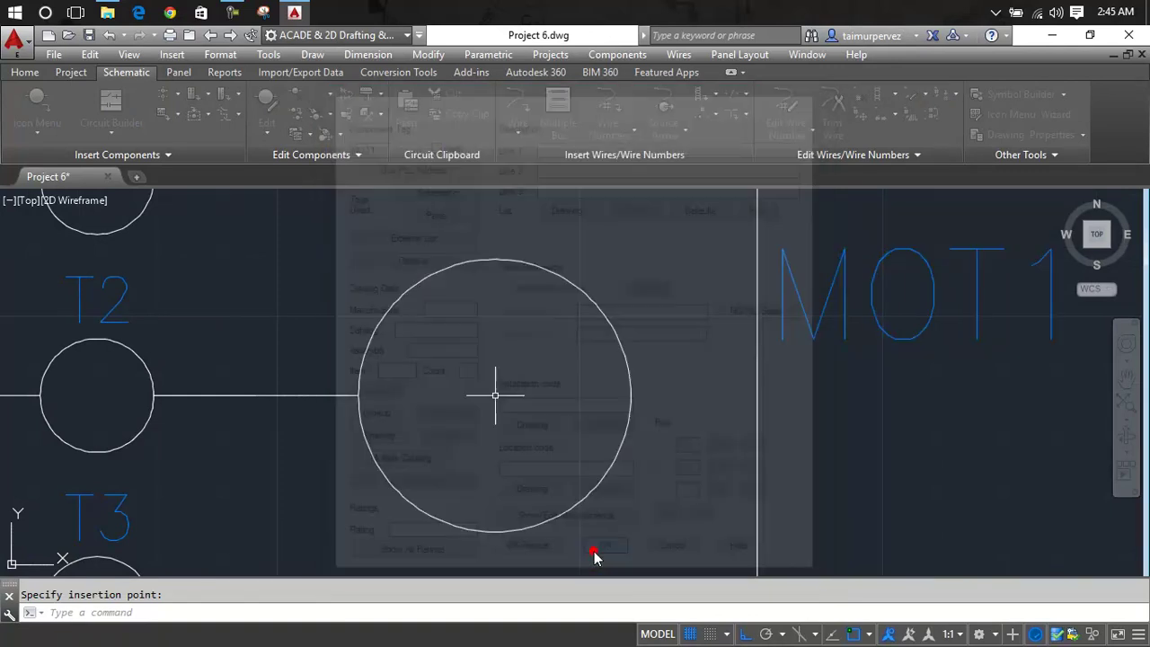
scroll(521, 454, down, 2)
scroll(521, 454, down, 4)
scroll(531, 454, down, 4)
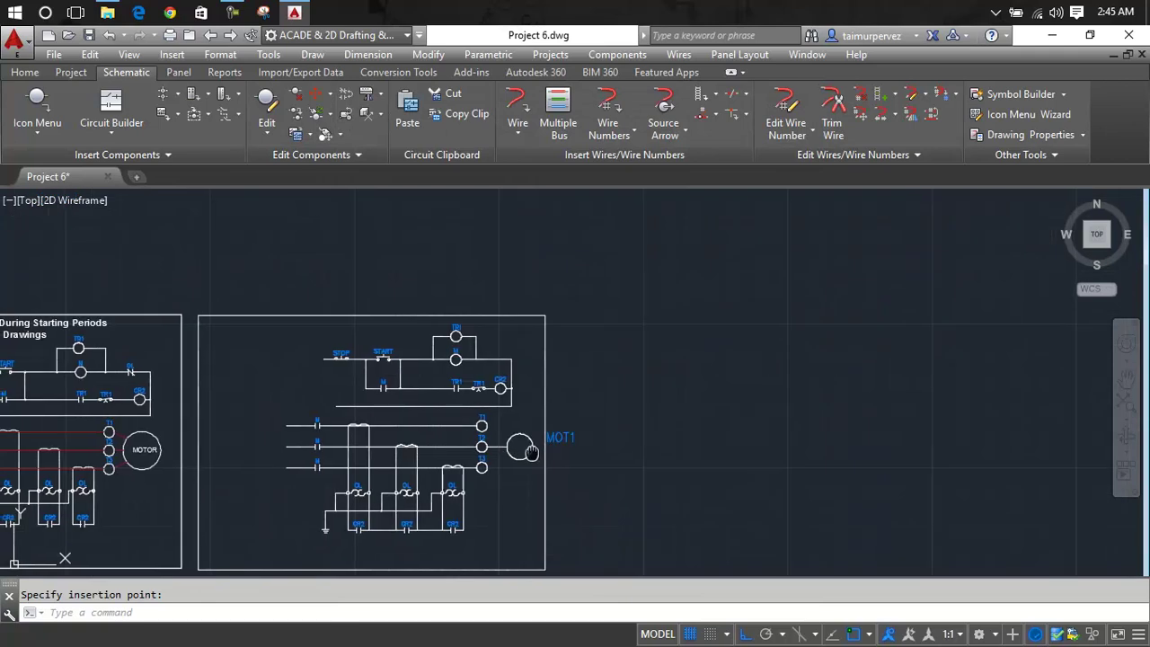
scroll(595, 476, up, 4)
scroll(582, 475, up, 2)
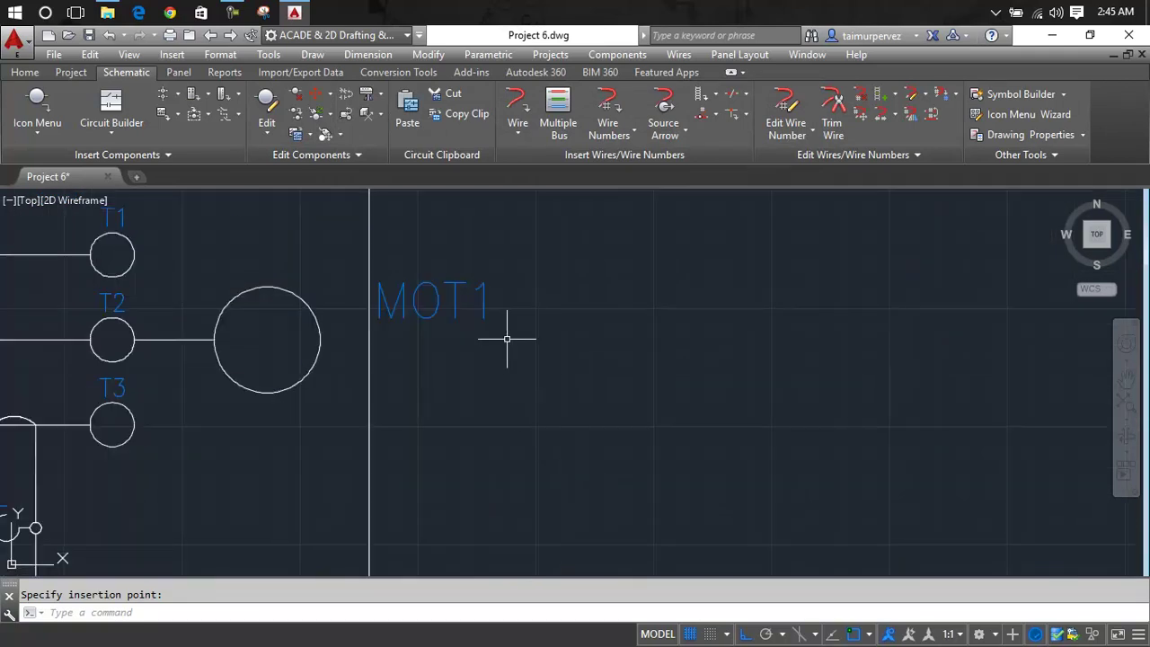
Hide the motor's MOT1 tag attribute.
click(456, 290)
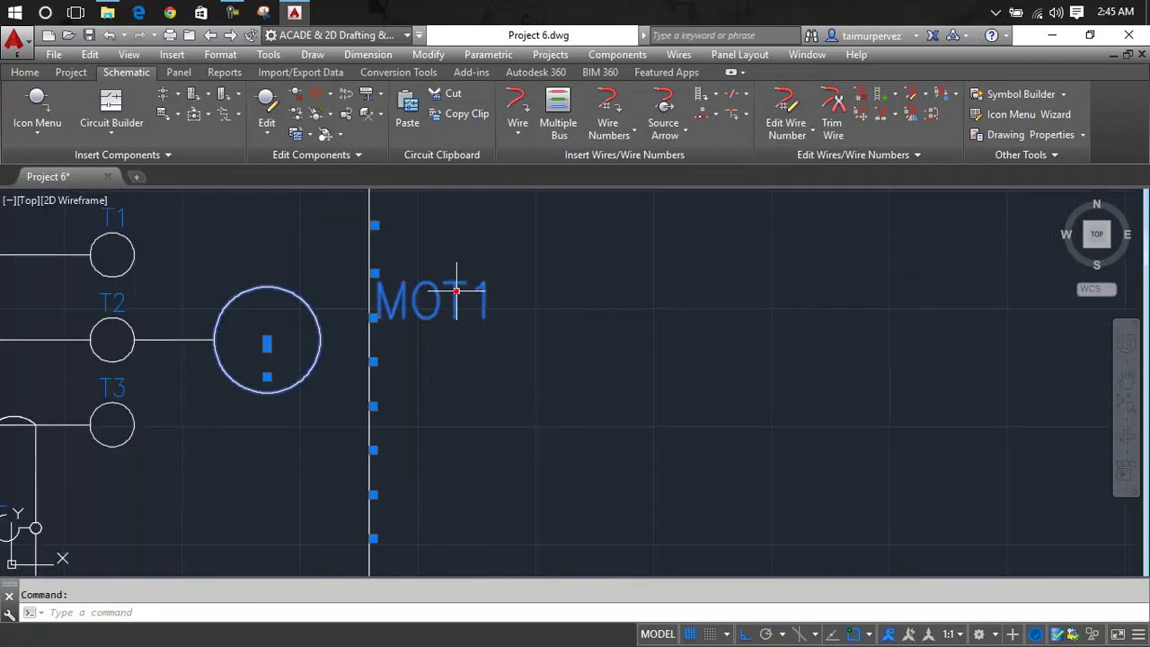
key(Escape)
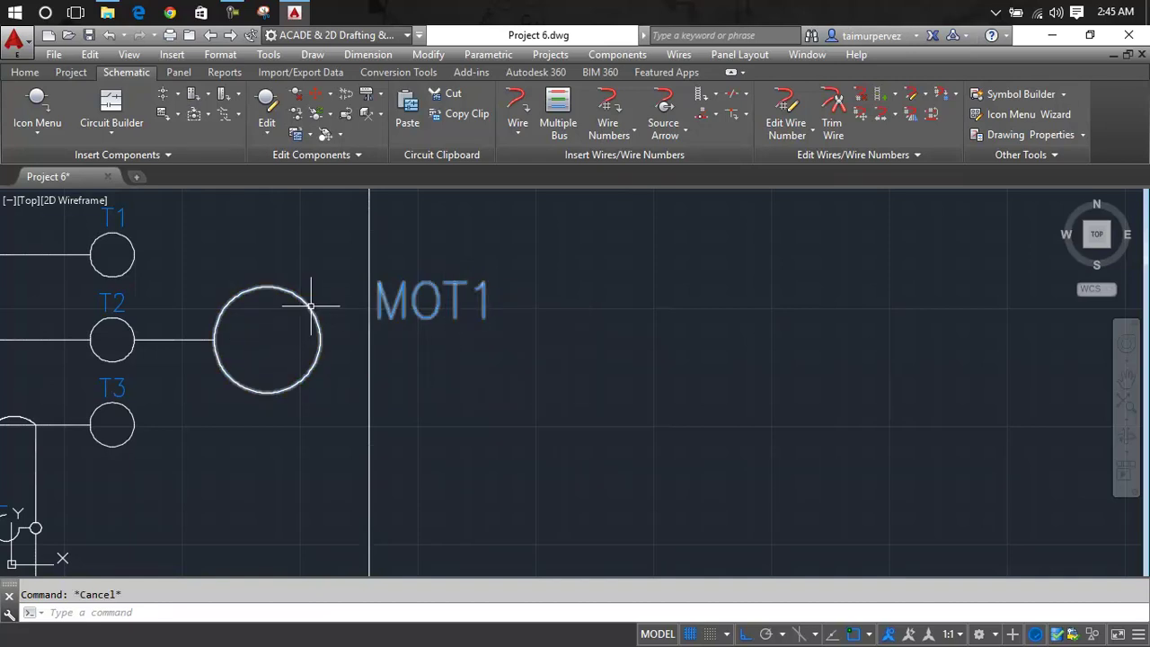
right_click(310, 306)
mouse_move(290, 381)
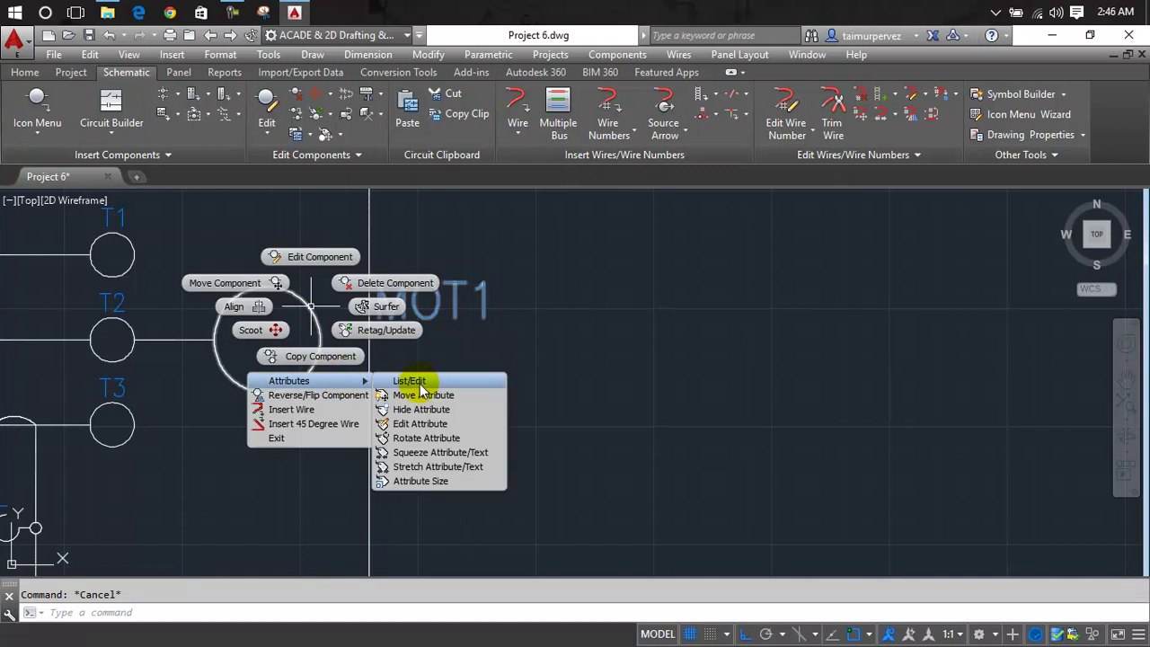
click(425, 406)
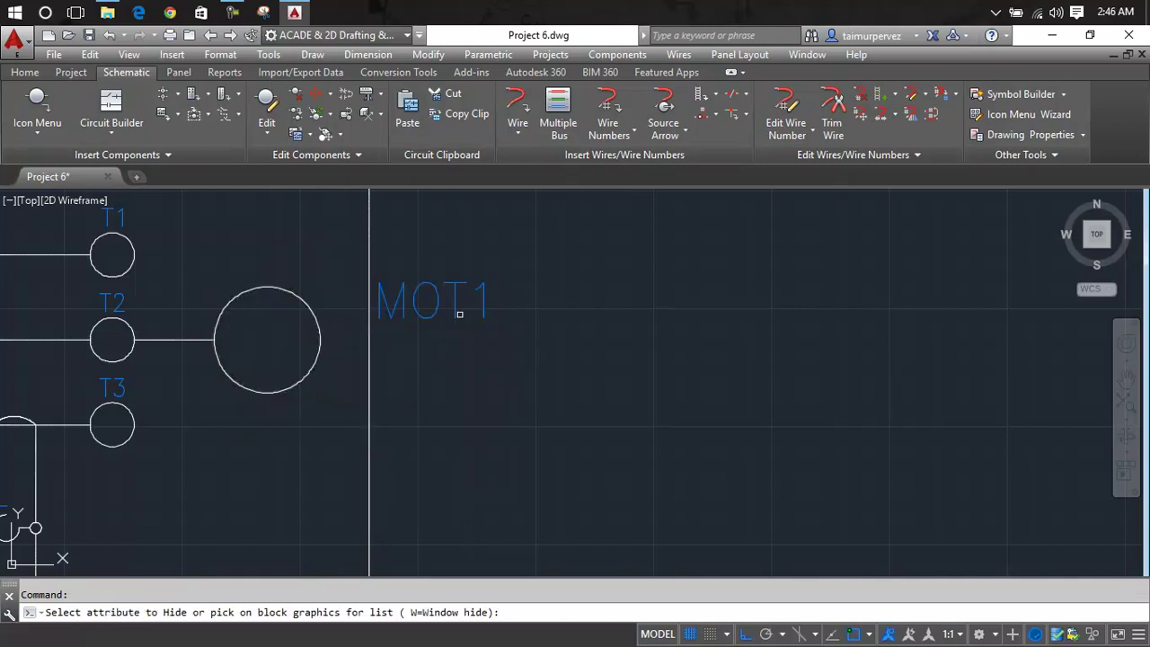
click(453, 305)
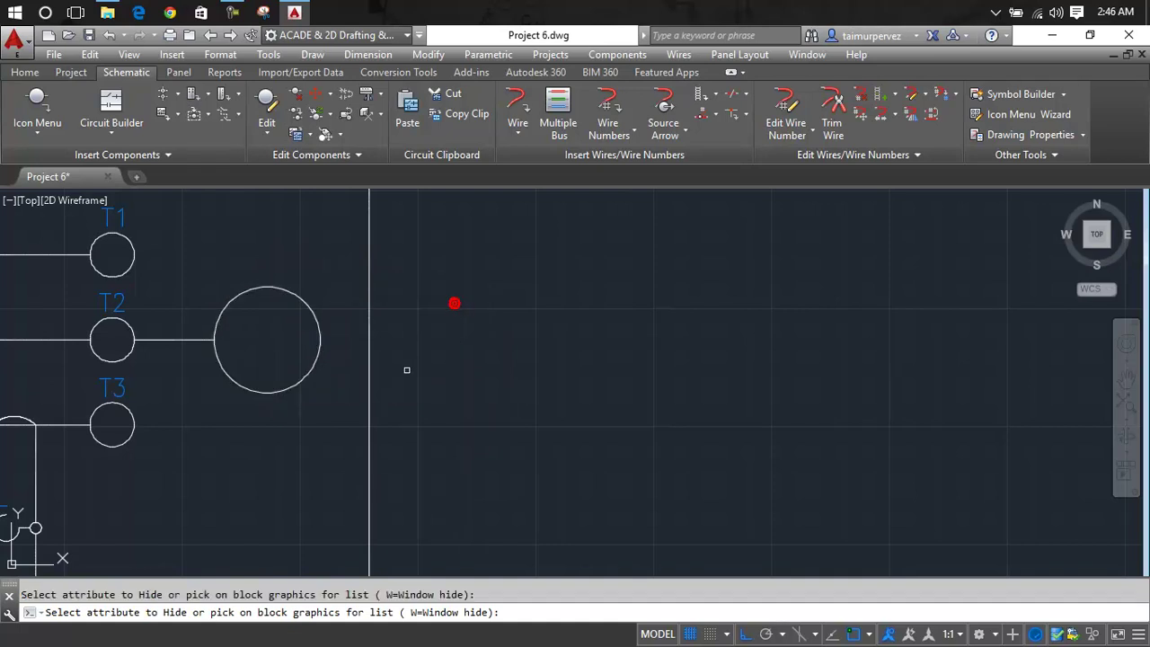
key(Return)
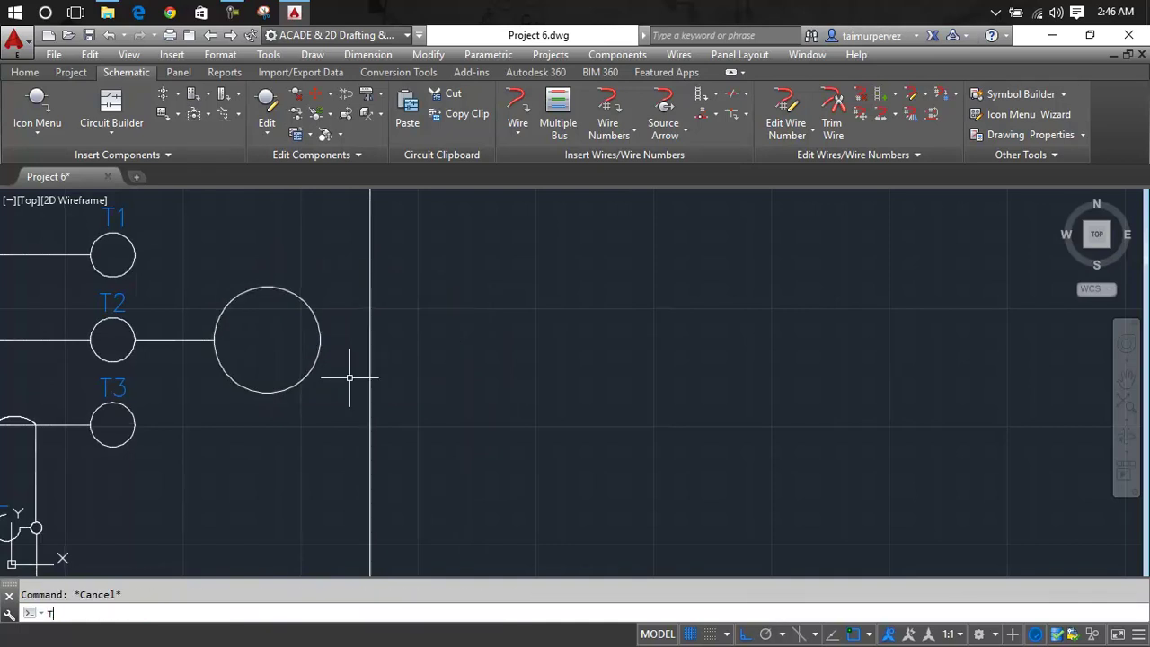
Add a multiline text label reading MOTOR to the right of the motor circle.
key(Return)
click(425, 367)
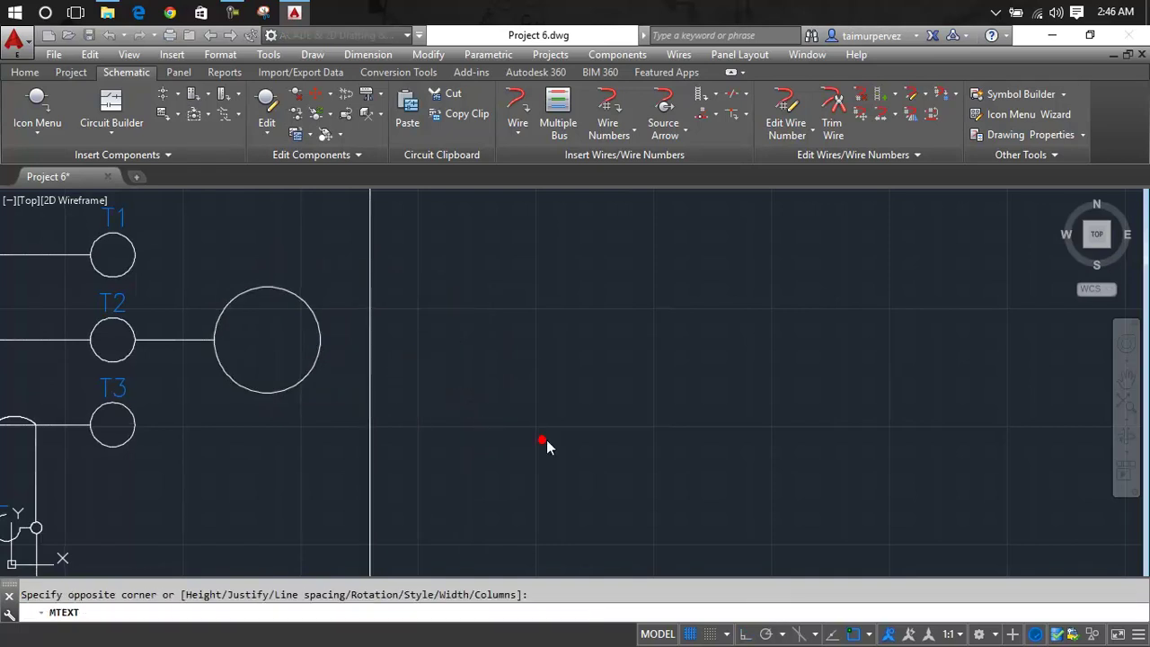
click(546, 440)
text(MOTOR)
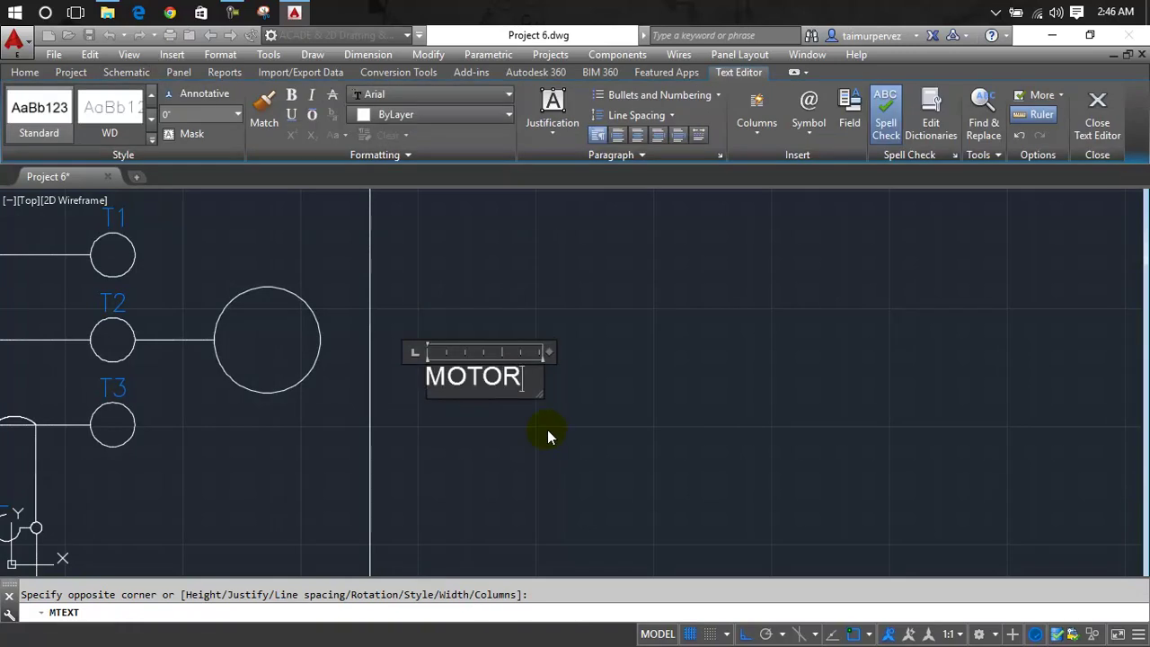
click(547, 432)
click(505, 374)
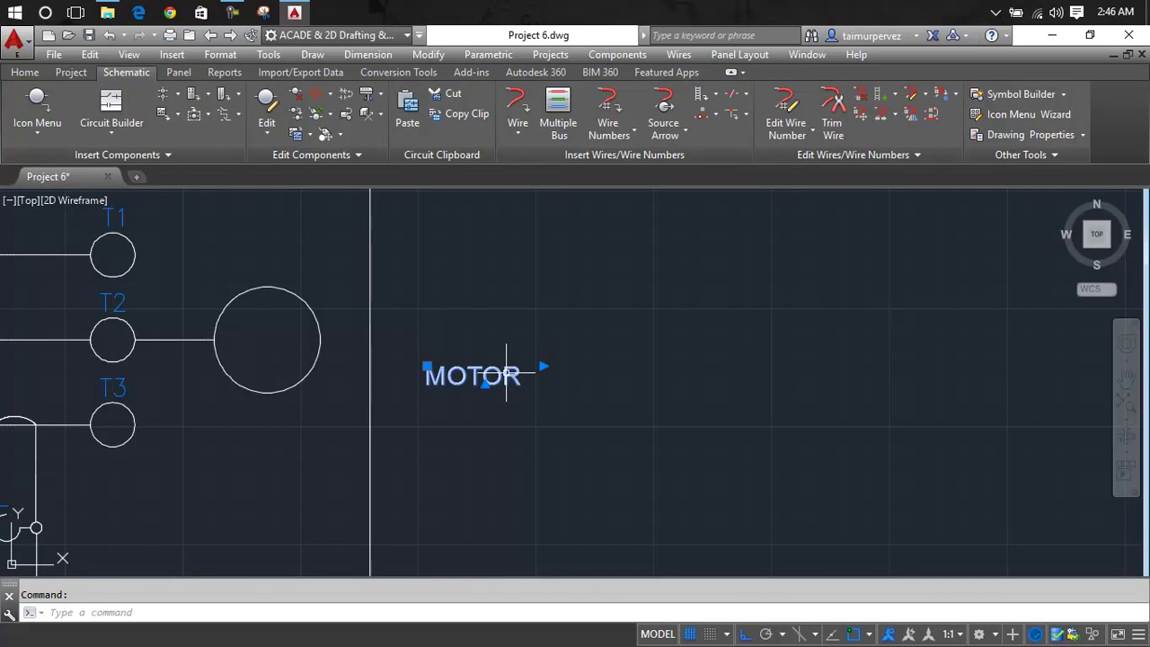
click(584, 612)
text(M)
Move the MOTOR text into the centre of the motor circle, with Ortho turned off.
key(Return)
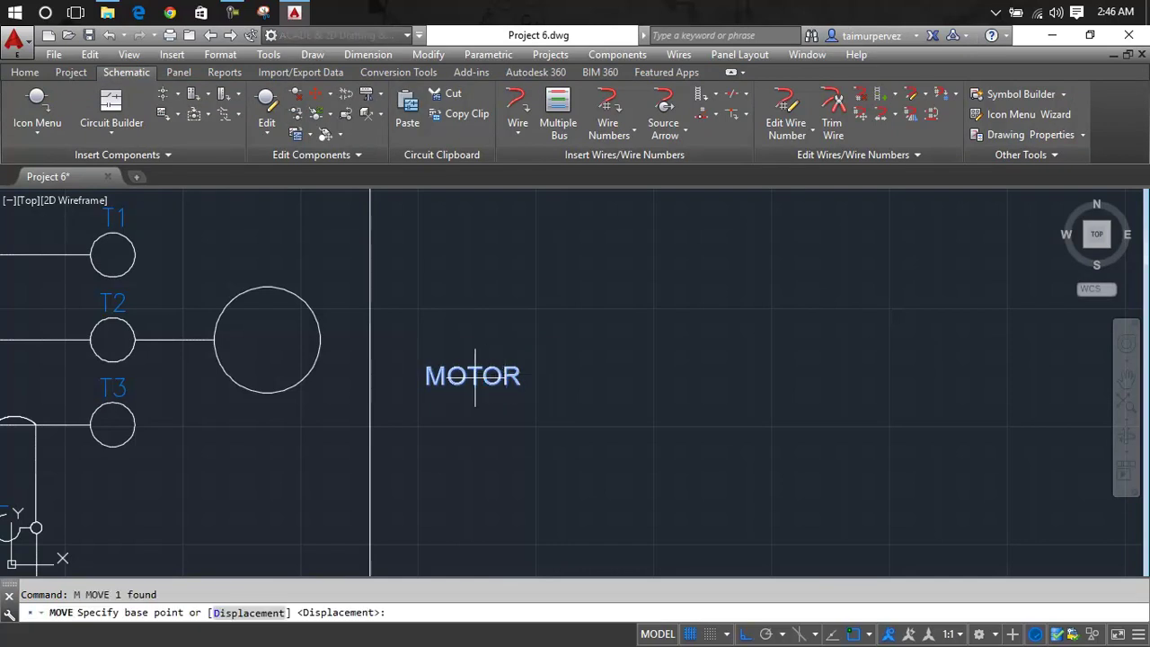
click(474, 375)
scroll(256, 330, up, 3)
scroll(267, 332, up, 3)
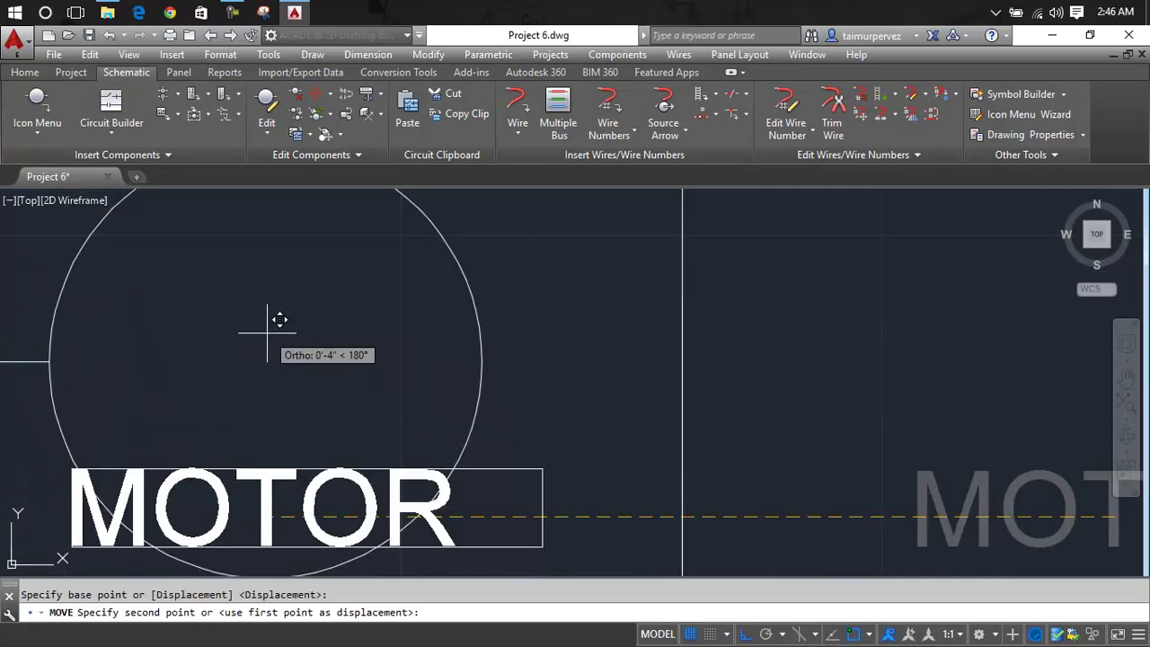
key(F8)
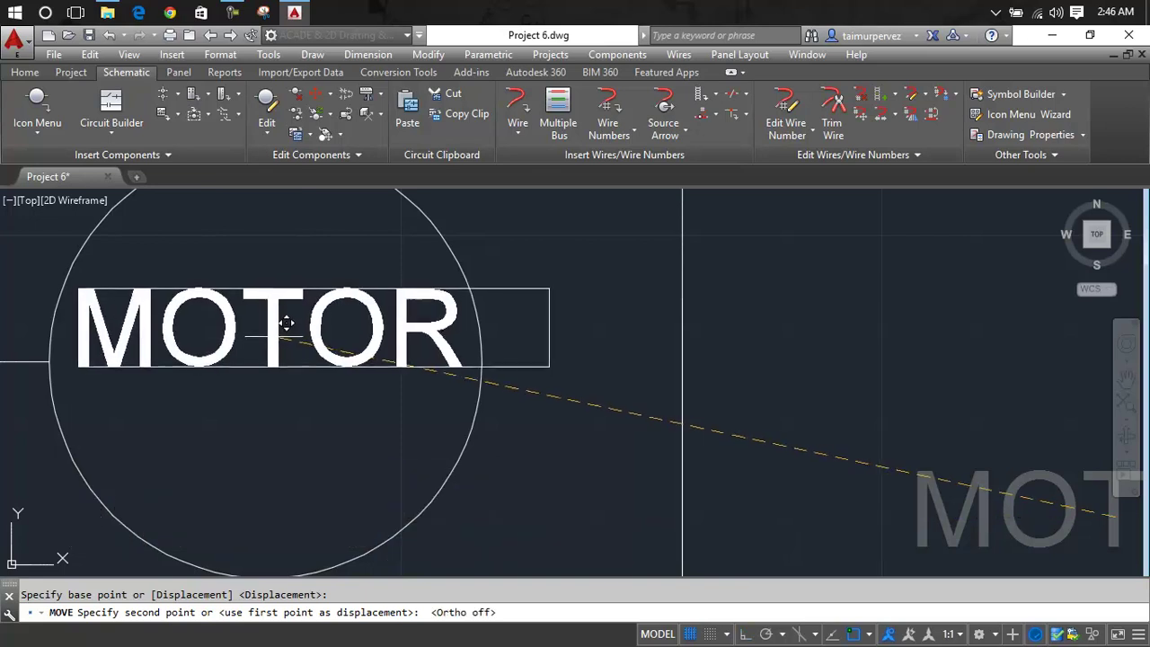
click(265, 343)
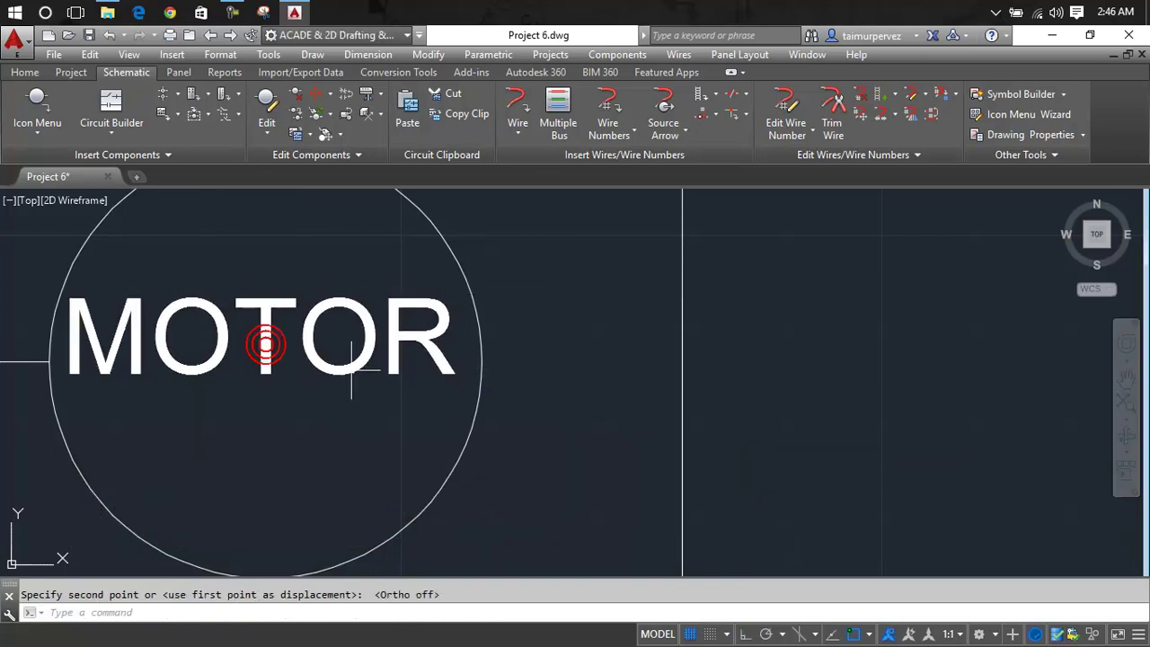
scroll(351, 384, down, 8)
scroll(338, 365, down, 4)
scroll(368, 340, up, 6)
key(Escape)
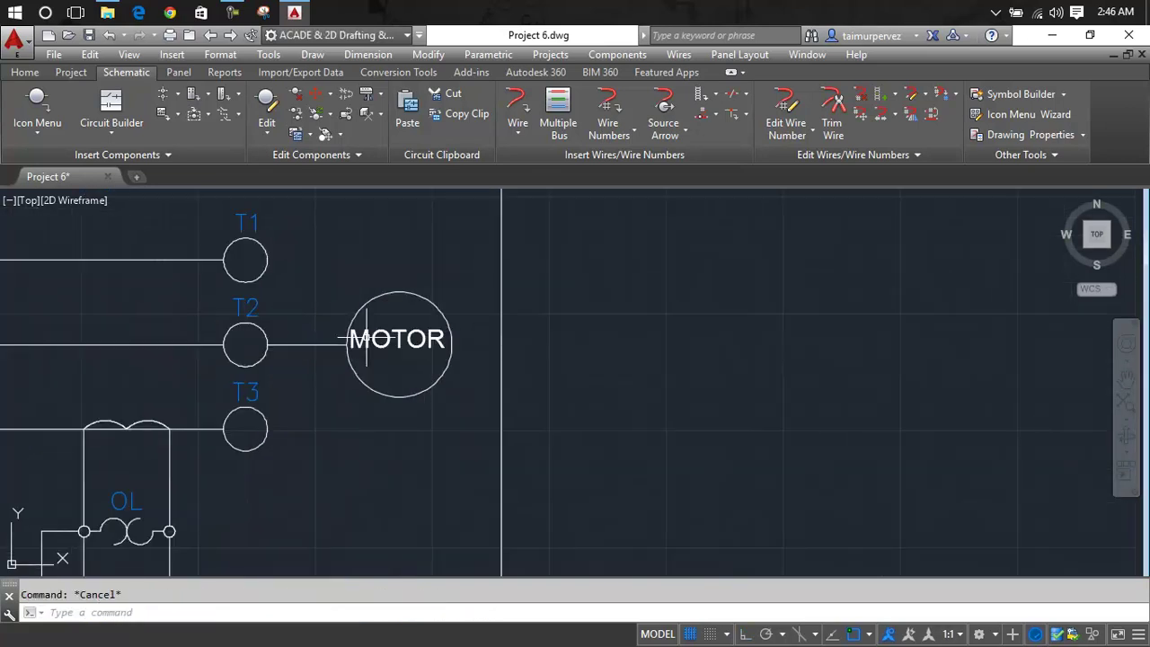
scroll(284, 269, up, 2)
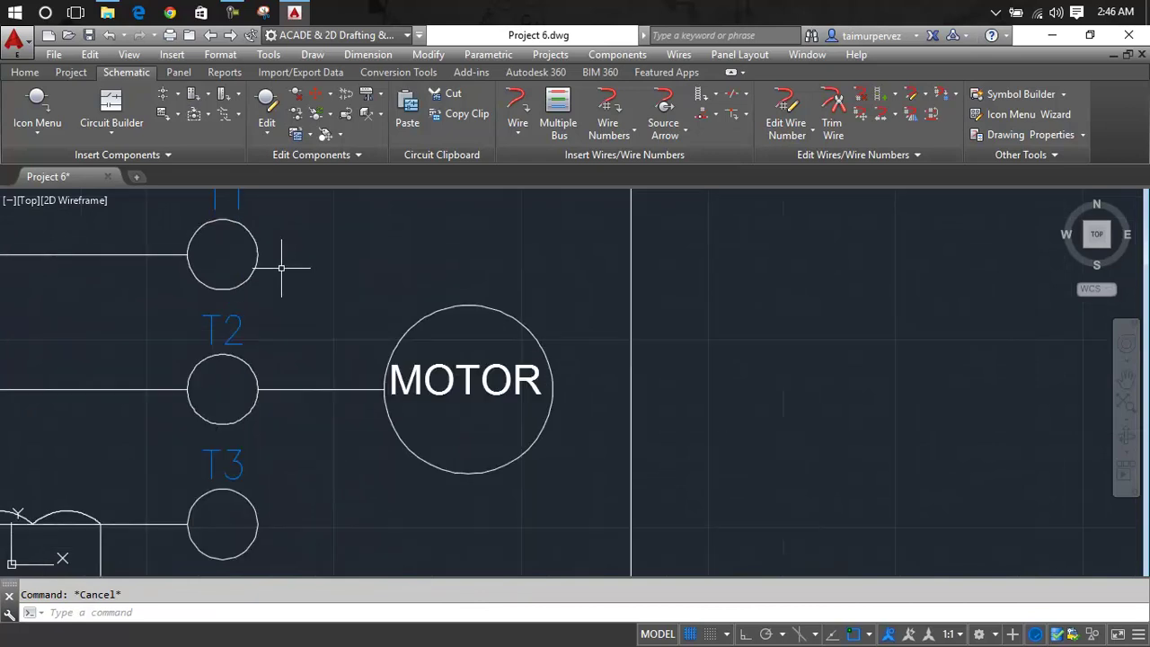
Draw an angled line from the T1 terminal circle to the motor circle's edge.
text(l)
key(Return)
scroll(259, 255, up, 4)
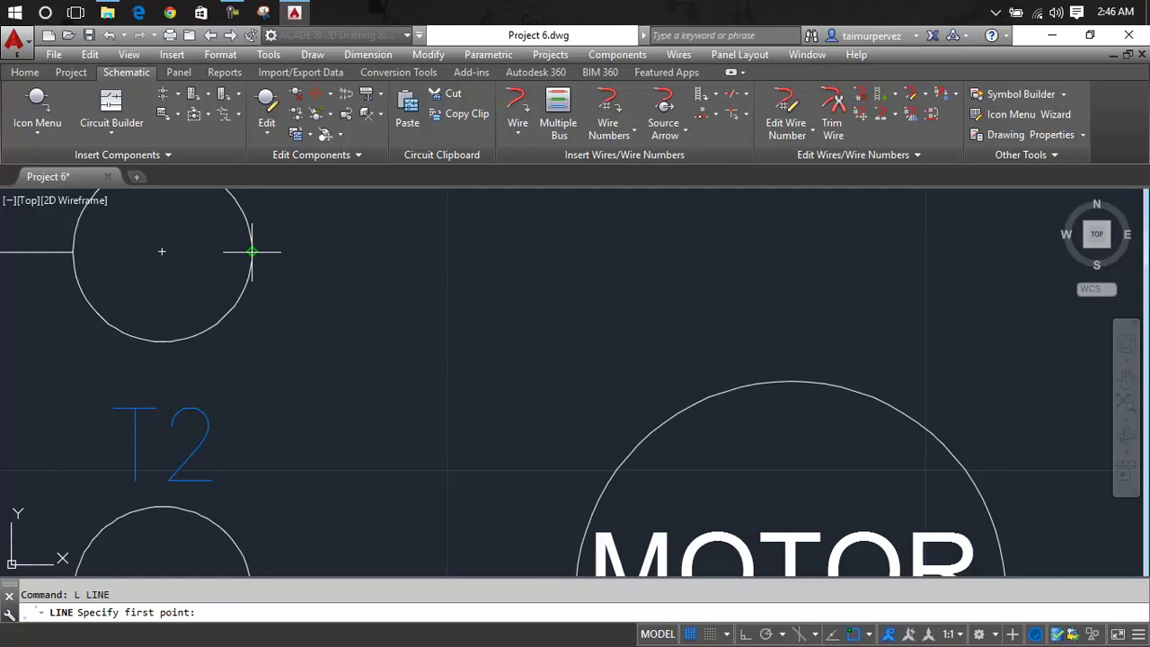
middle_drag(243, 226, 259, 296)
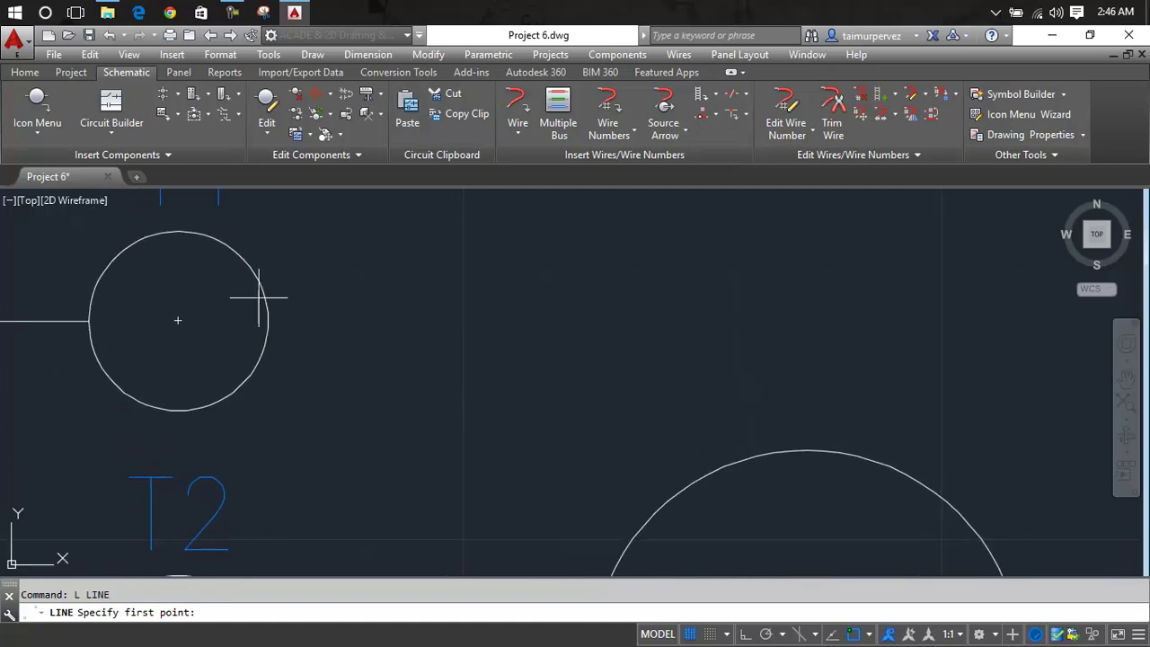
click(230, 245)
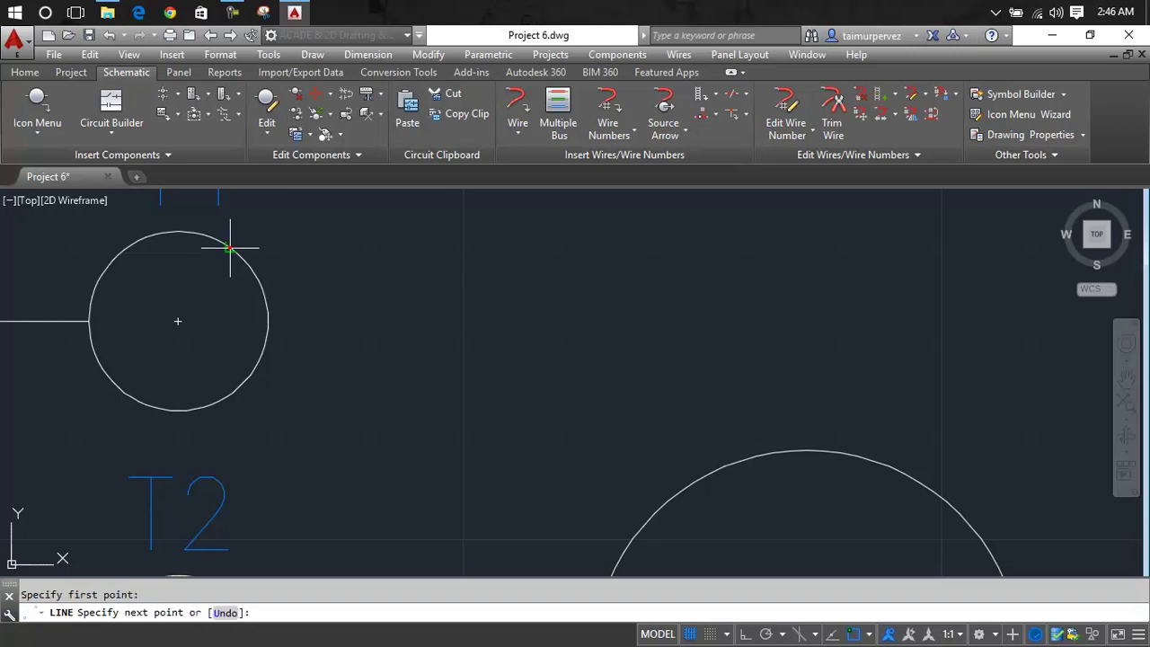
scroll(620, 440, down, 2)
middle_drag(637, 467, 603, 261)
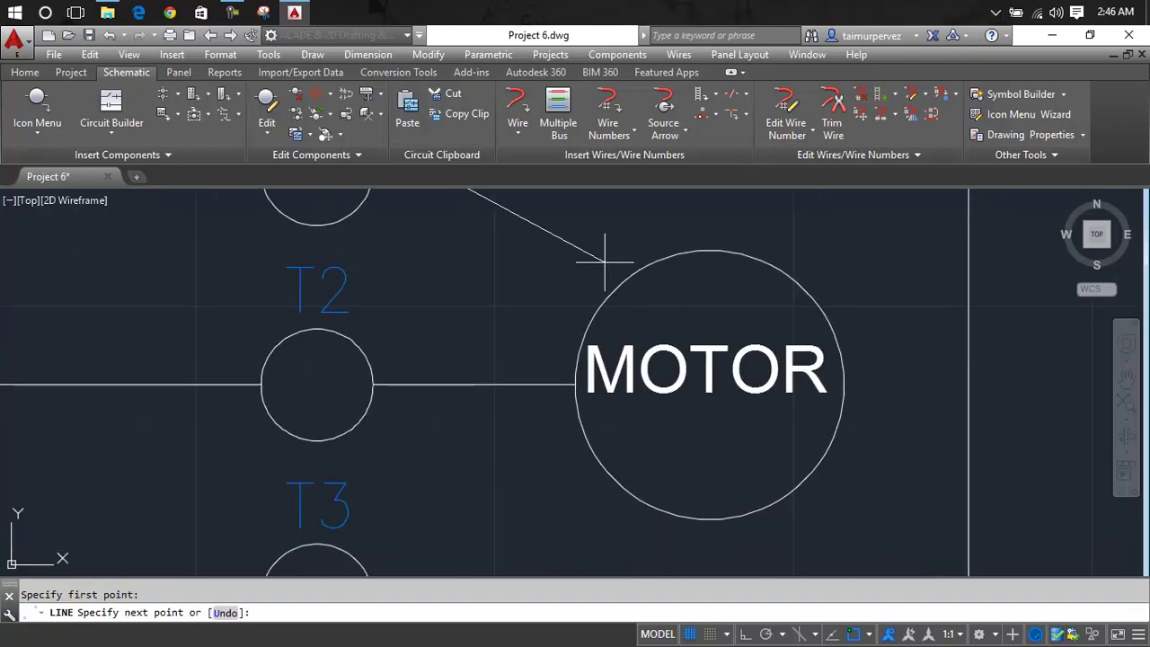
scroll(633, 265, up, 2)
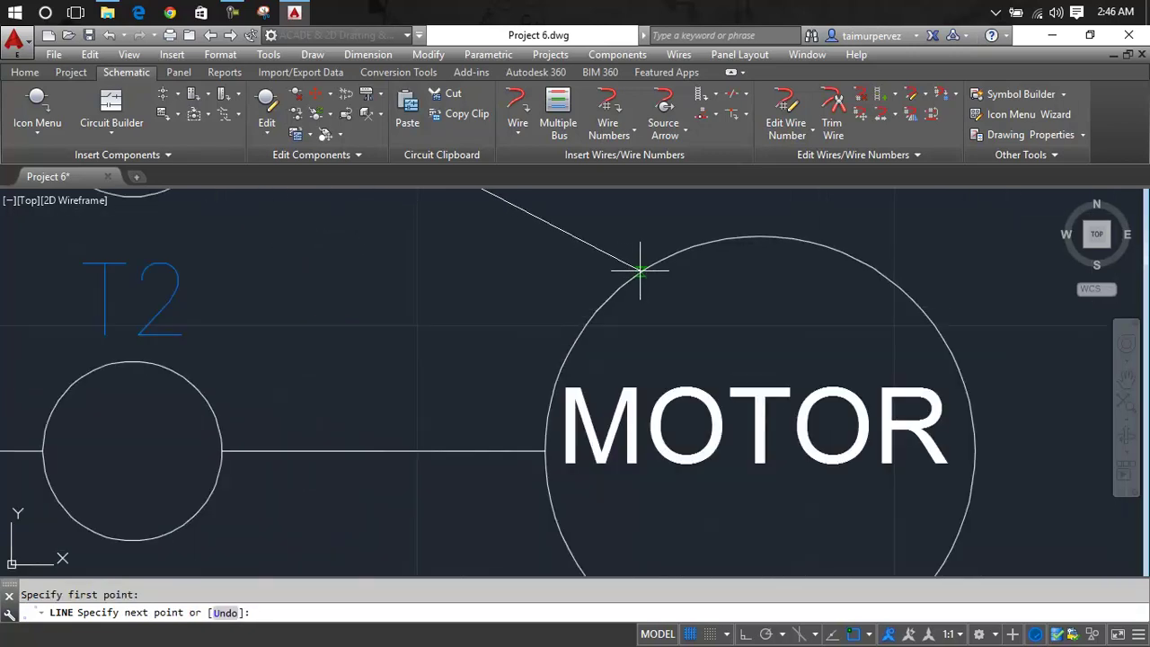
click(640, 270)
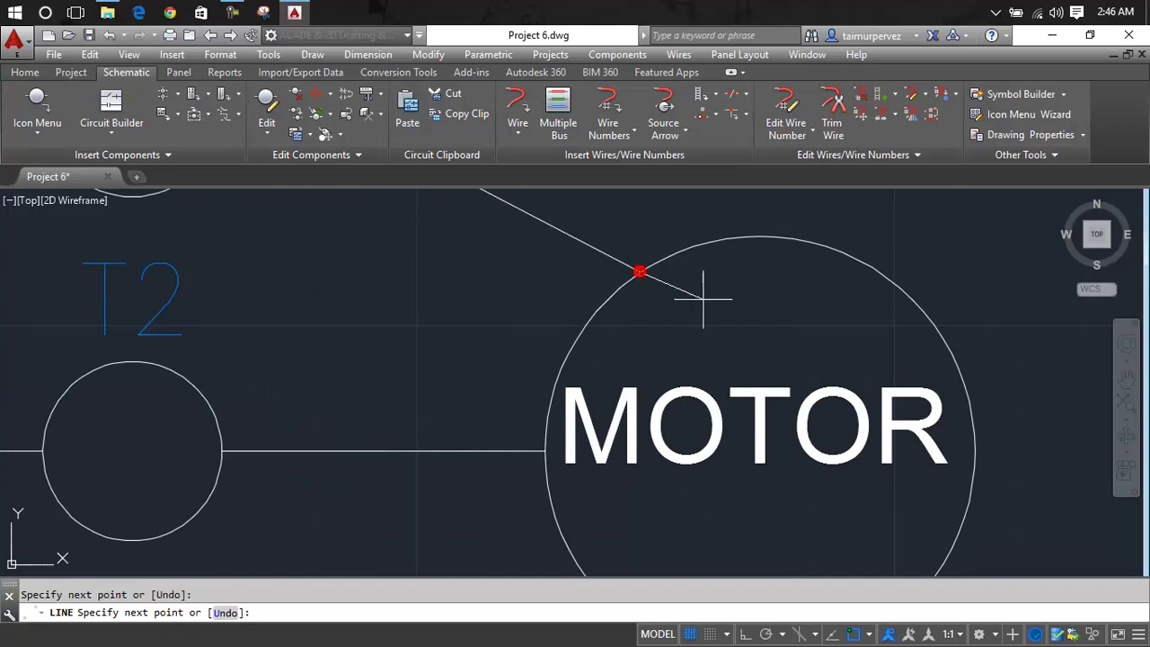
key(Escape)
scroll(639, 279, down, 4)
middle_drag(637, 275, 653, 322)
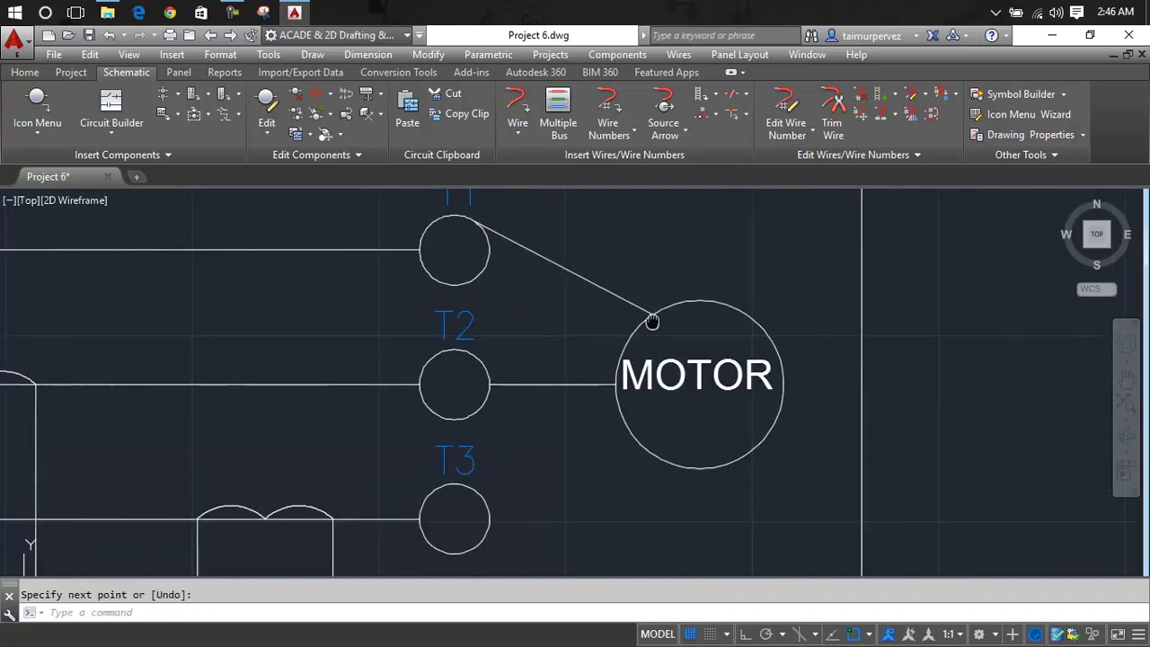
key(Escape)
Mirror the T1 line about the T2 wire so T3 also connects to the motor.
text(m)
key(Return)
click(618, 298)
key(Return)
click(618, 386)
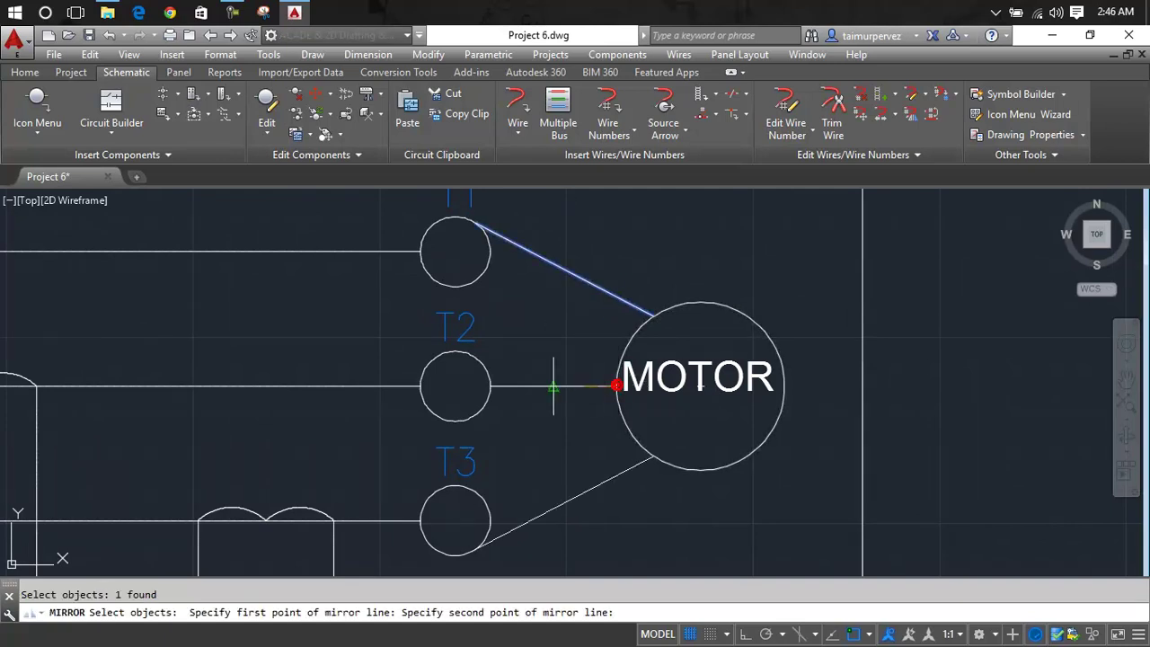
scroll(493, 386, up, 3)
scroll(488, 384, up, 5)
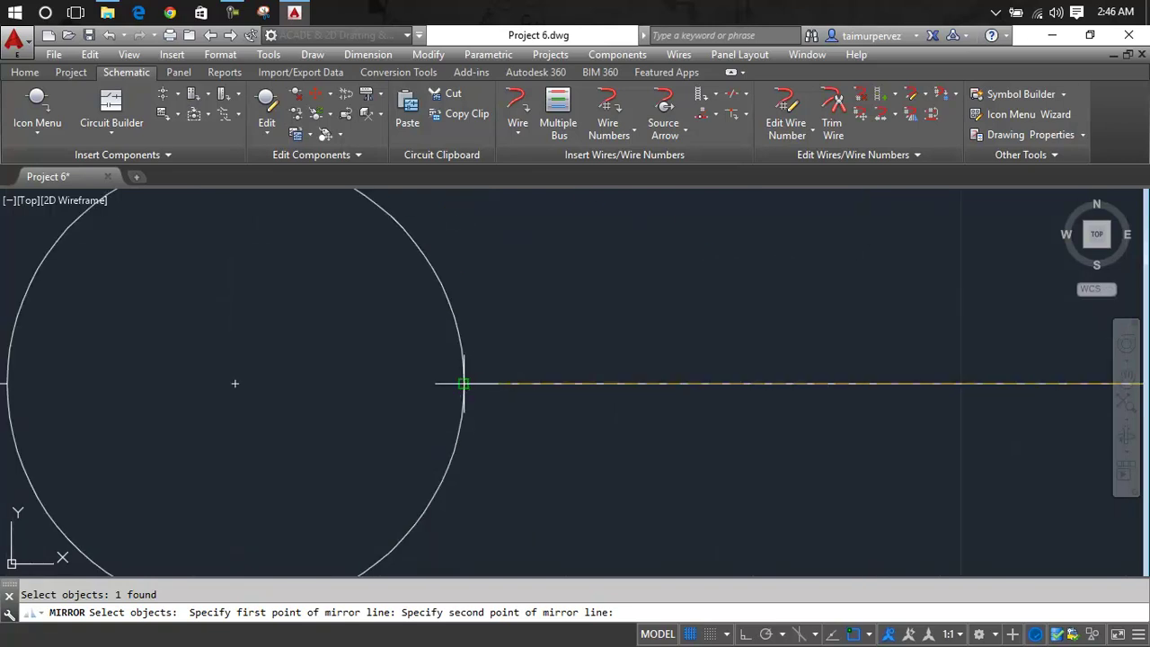
click(463, 383)
scroll(513, 449, down, 5)
scroll(514, 412, down, 4)
scroll(515, 412, up, 3)
scroll(515, 412, up, 4)
scroll(515, 412, down, 5)
scroll(515, 412, down, 2)
scroll(515, 412, down, 2)
middle_drag(516, 400, 669, 396)
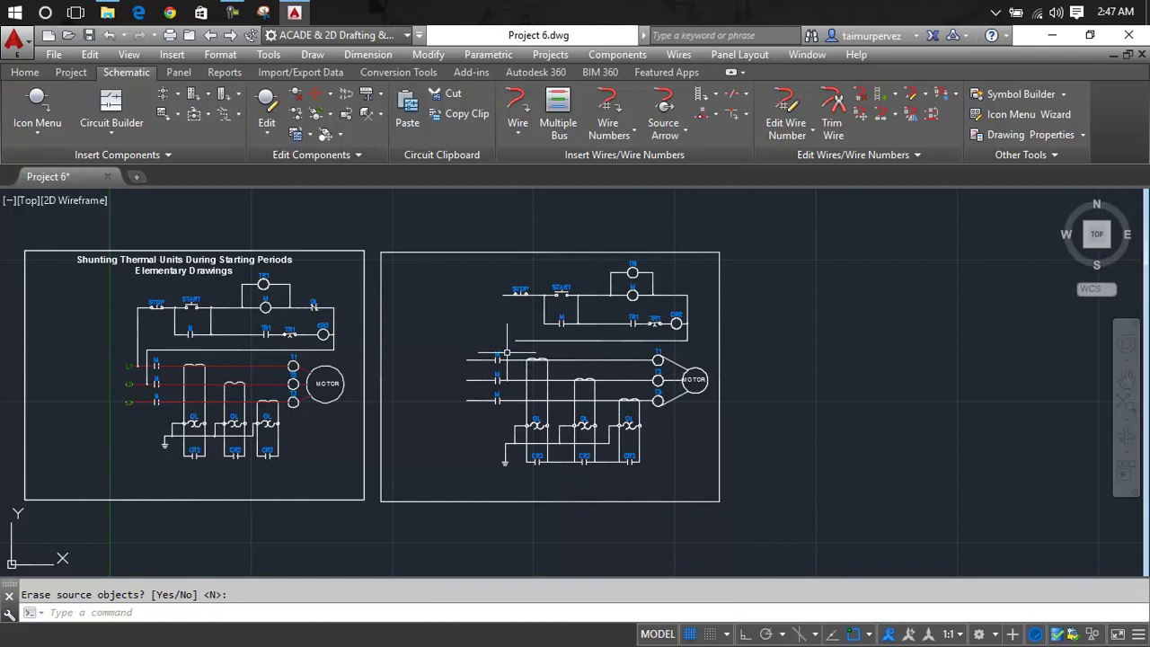
Start a plain wire at the STOP rung's left end, then cancel it.
scroll(507, 332, up, 5)
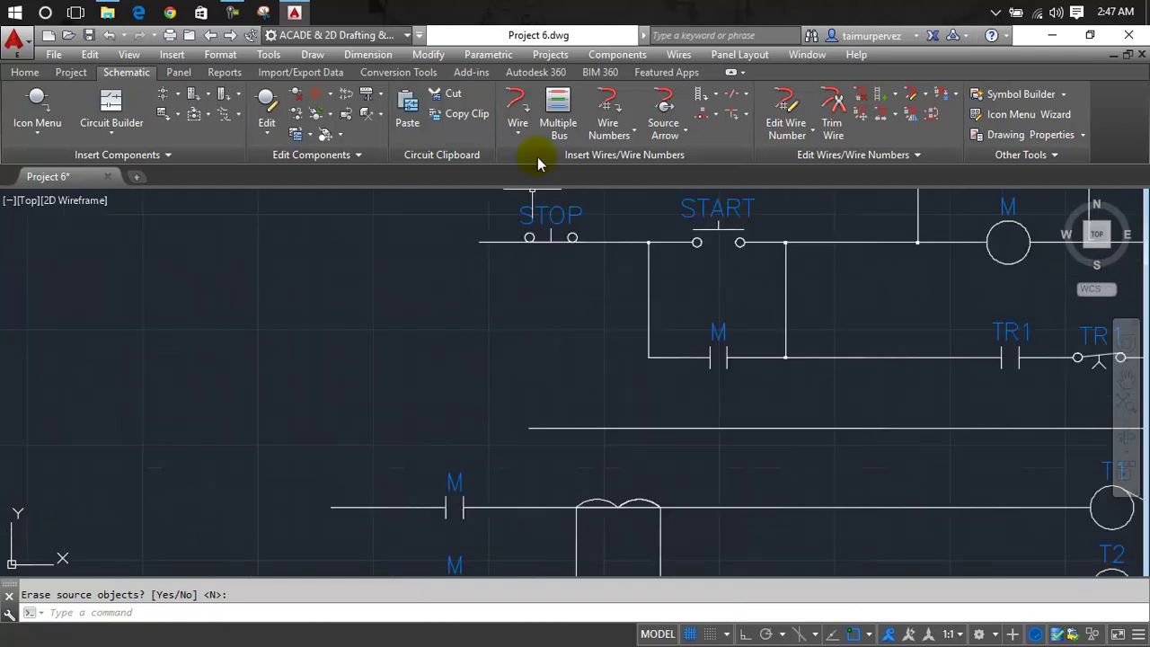
click(518, 132)
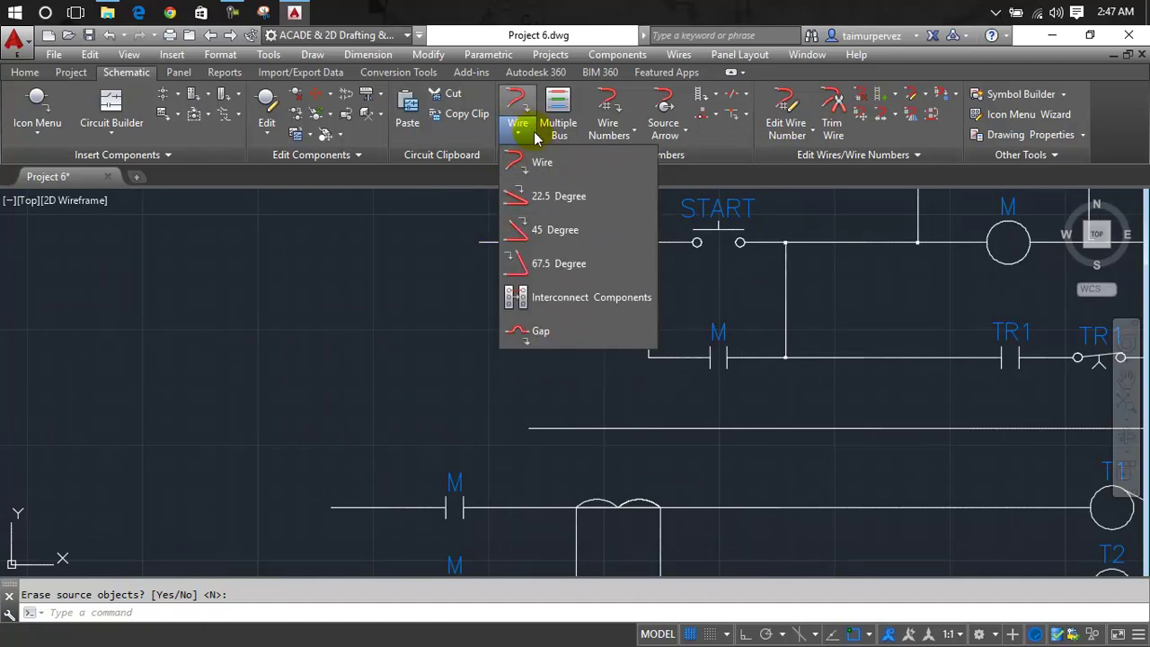
click(515, 106)
click(479, 242)
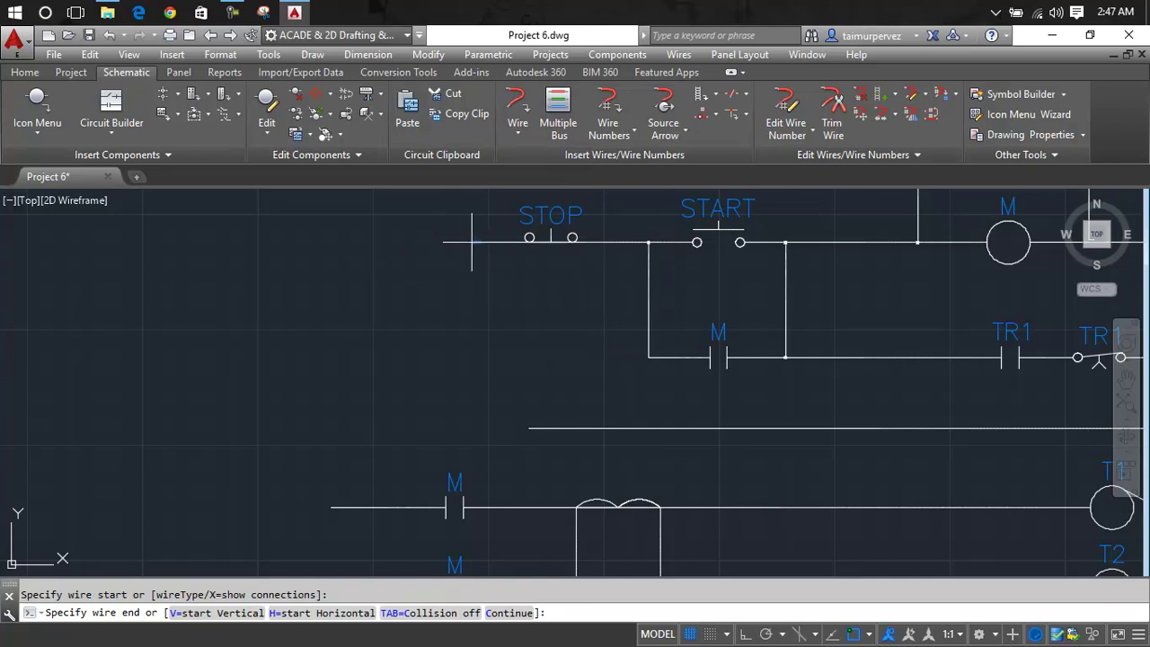
key(Escape)
Draw a line from the STOP rung's left end down to the first M rung, with Ortho on.
text(l)
key(Return)
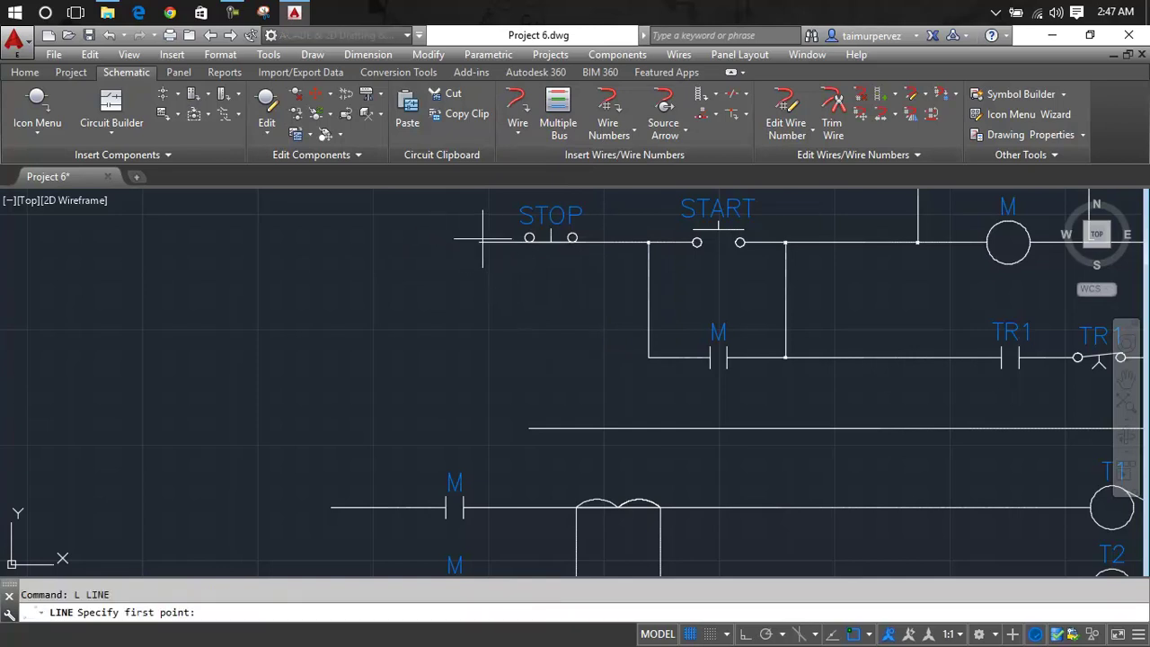
click(478, 241)
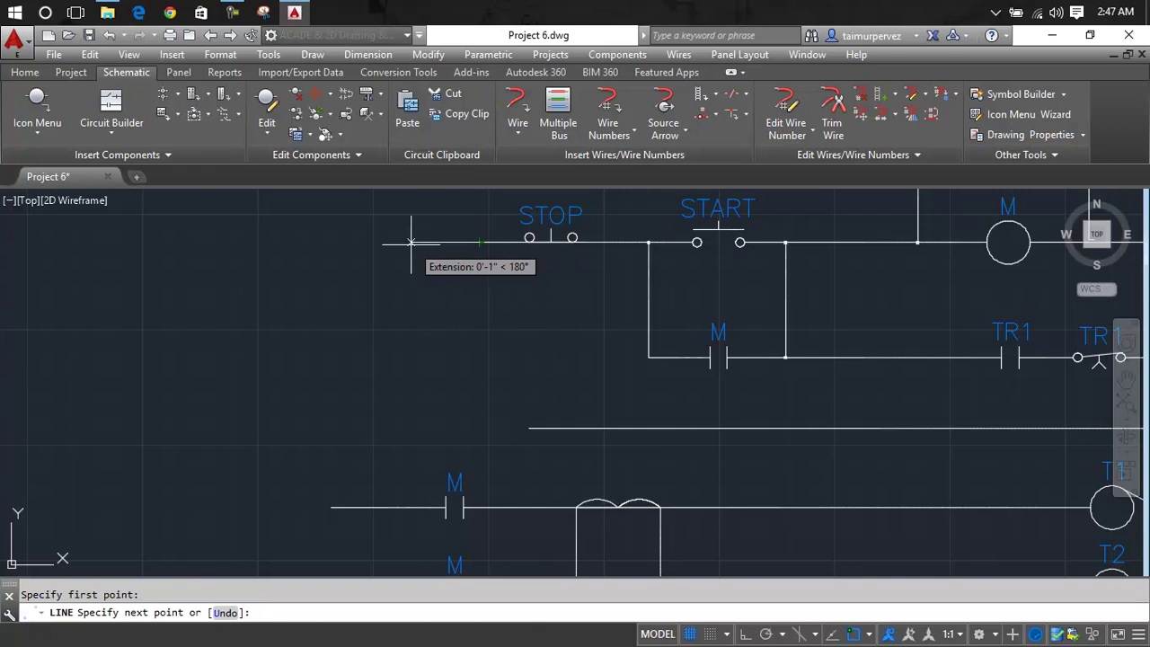
click(389, 241)
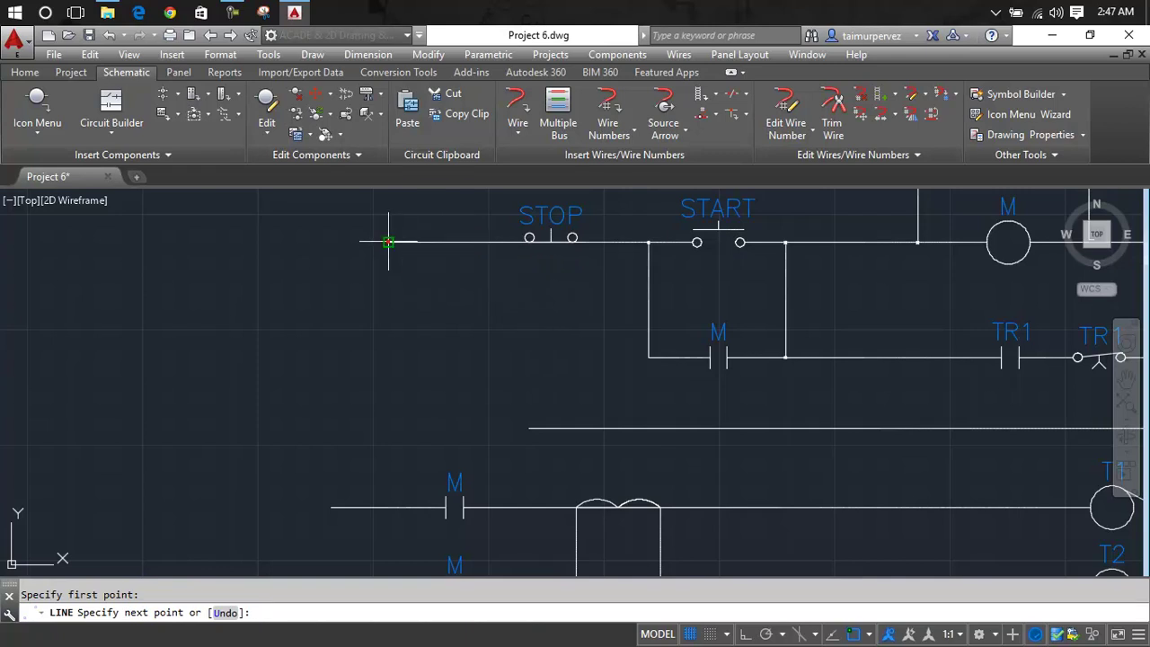
scroll(403, 382, down, 3)
middle_drag(395, 404, 672, 296)
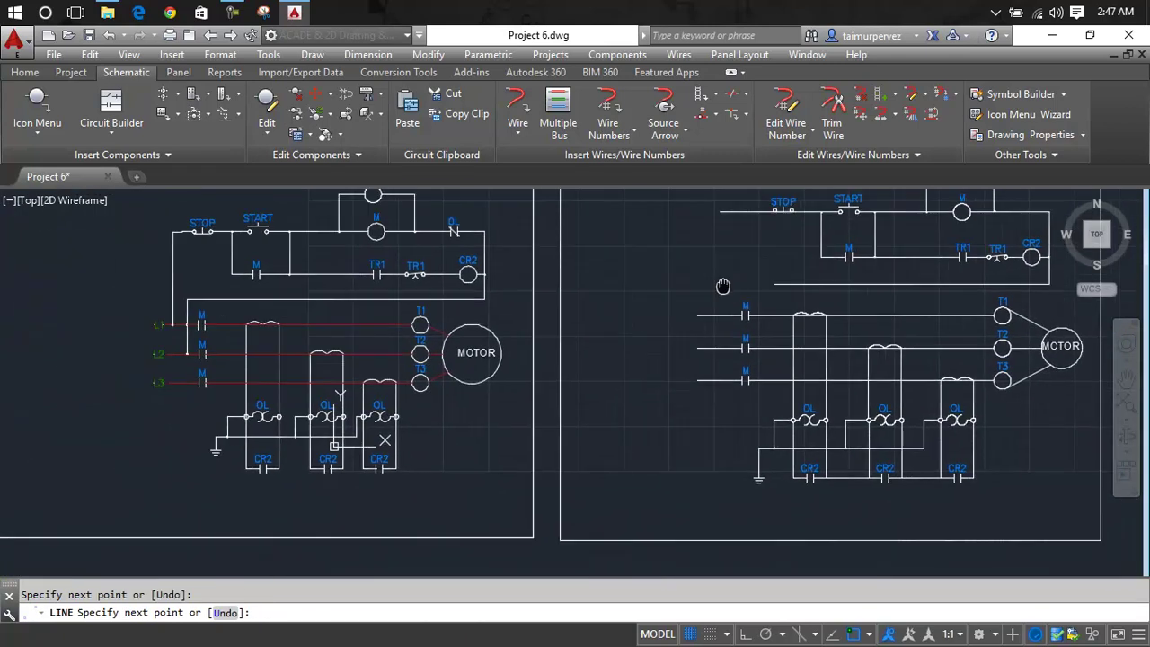
scroll(672, 297, up, 4)
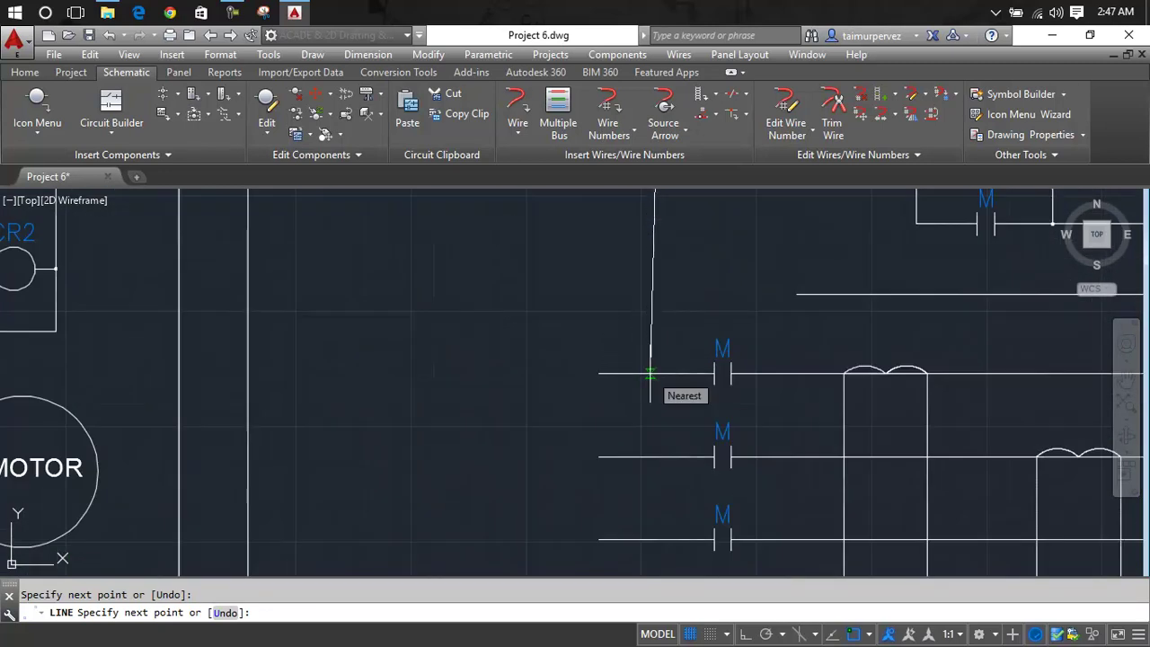
key(F8)
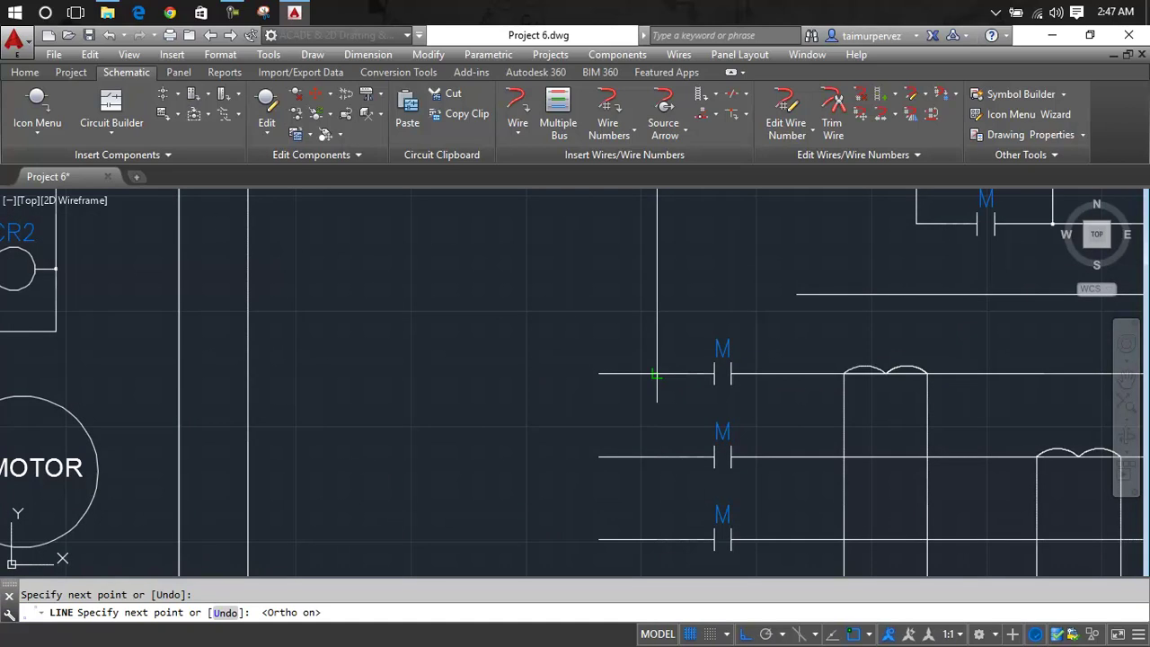
click(657, 374)
right_click(659, 372)
scroll(700, 327, down, 4)
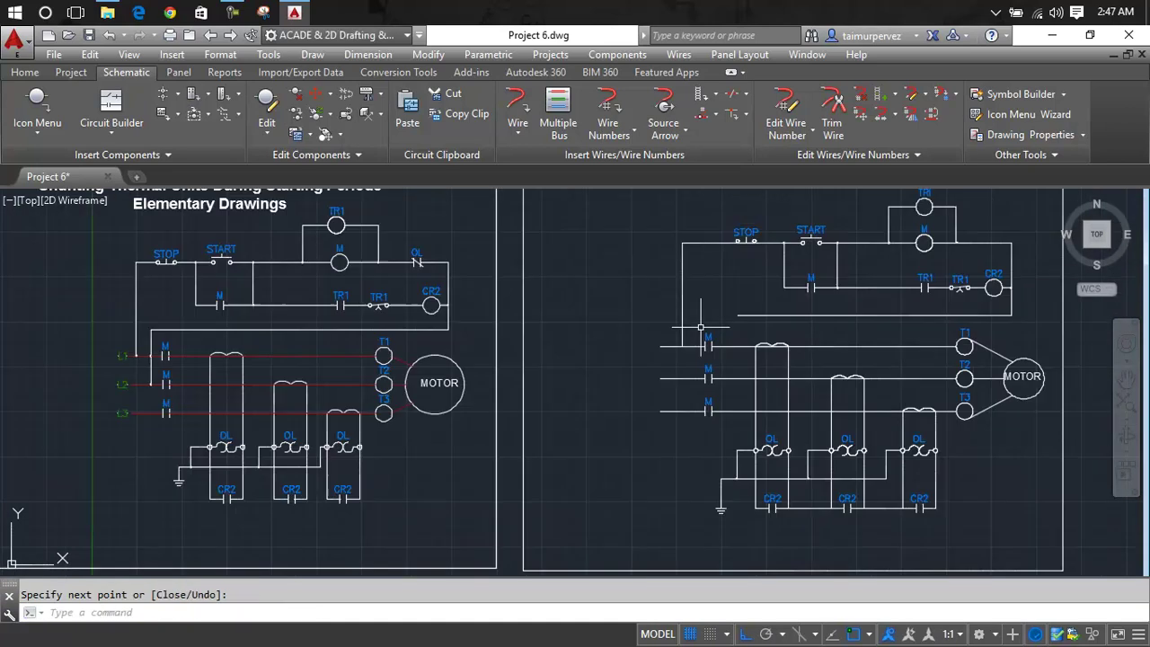
middle_drag(701, 326, 693, 307)
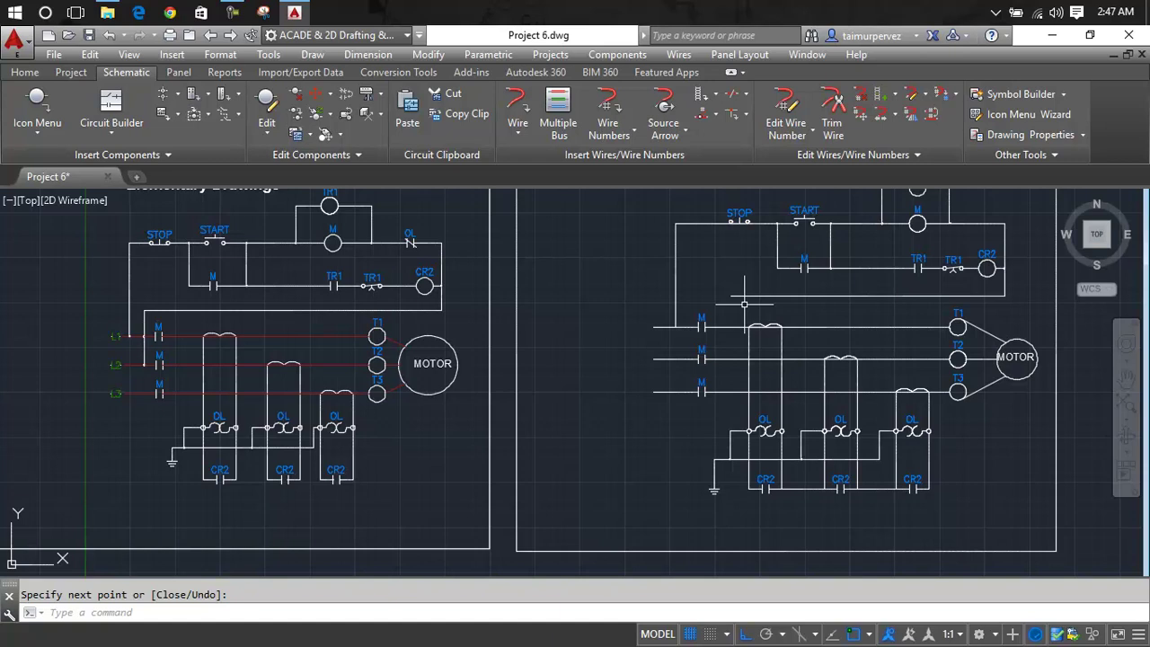
text(L)
key(Return)
scroll(740, 301, up, 5)
Extend the control wire to the left with a LINE segment.
scroll(727, 288, up, 2)
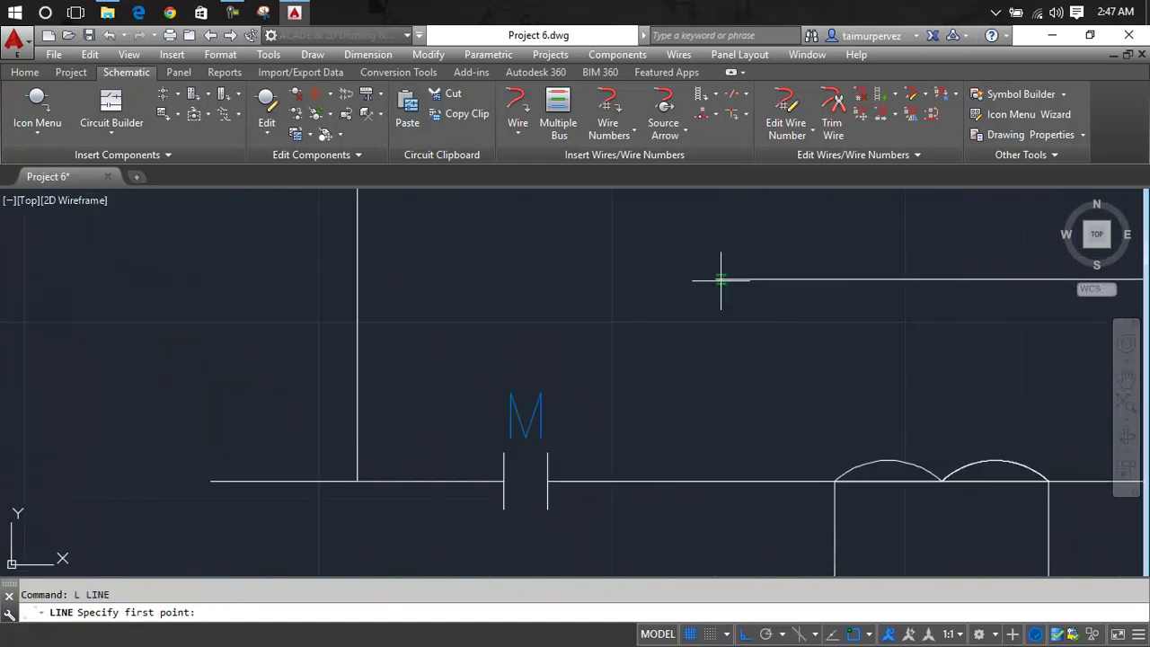
click(715, 279)
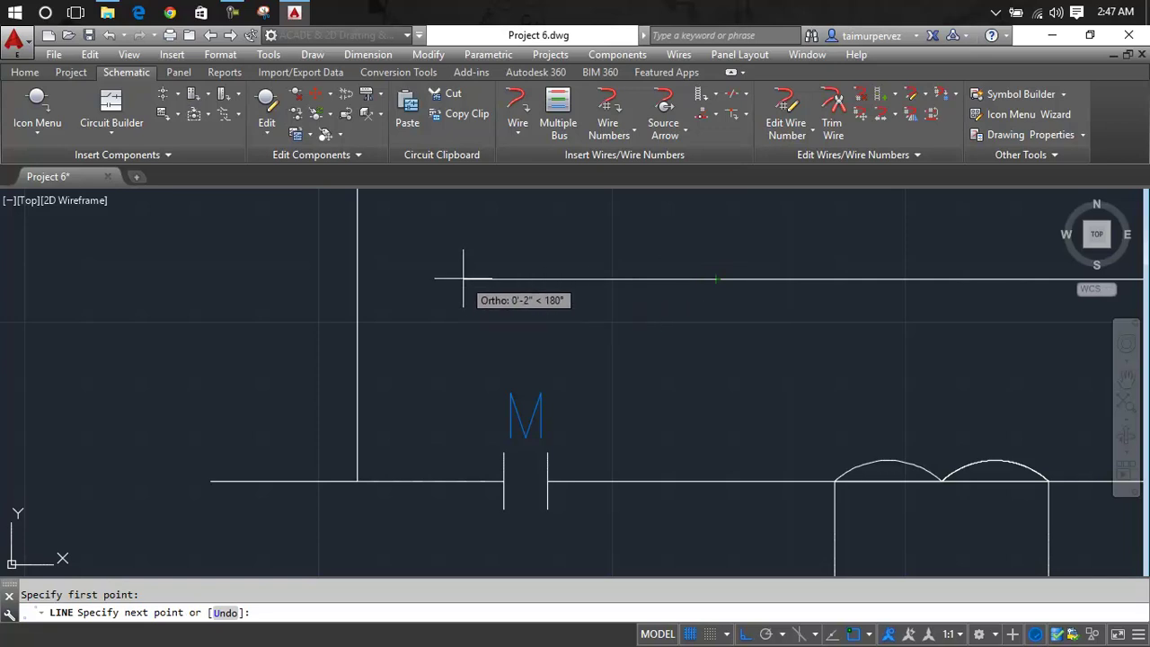
click(463, 279)
key(Escape)
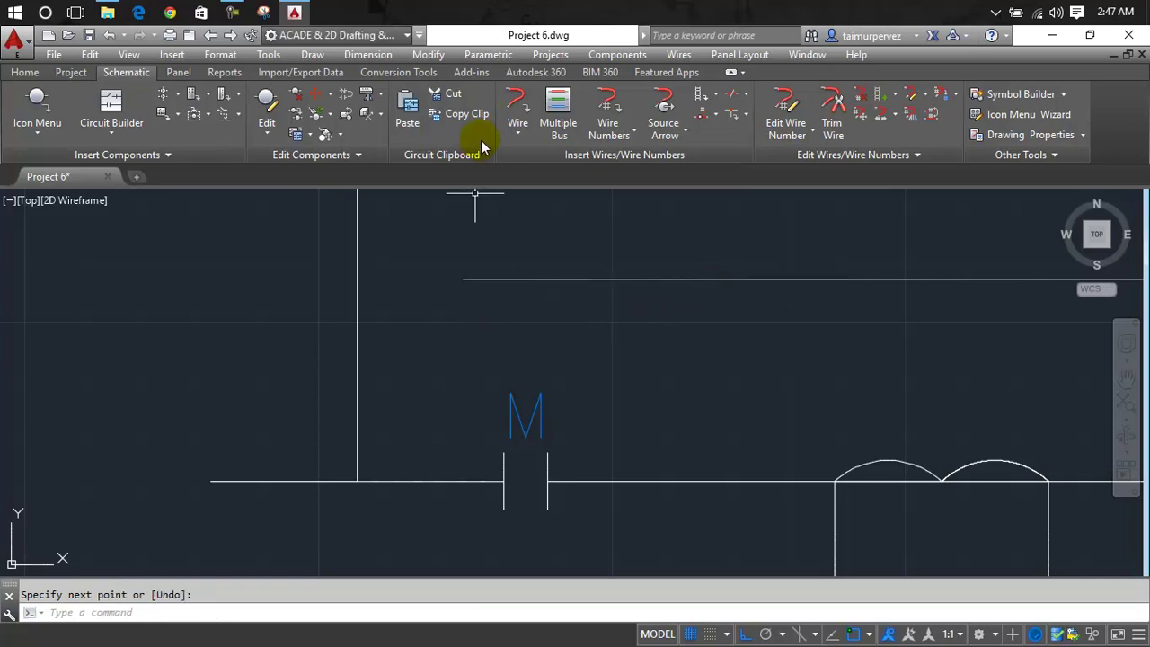
Draw a wire from the new line's end down to the second M rung, ending in a junction dot.
click(510, 106)
click(463, 278)
scroll(454, 464, down, 2)
middle_drag(455, 464, 539, 328)
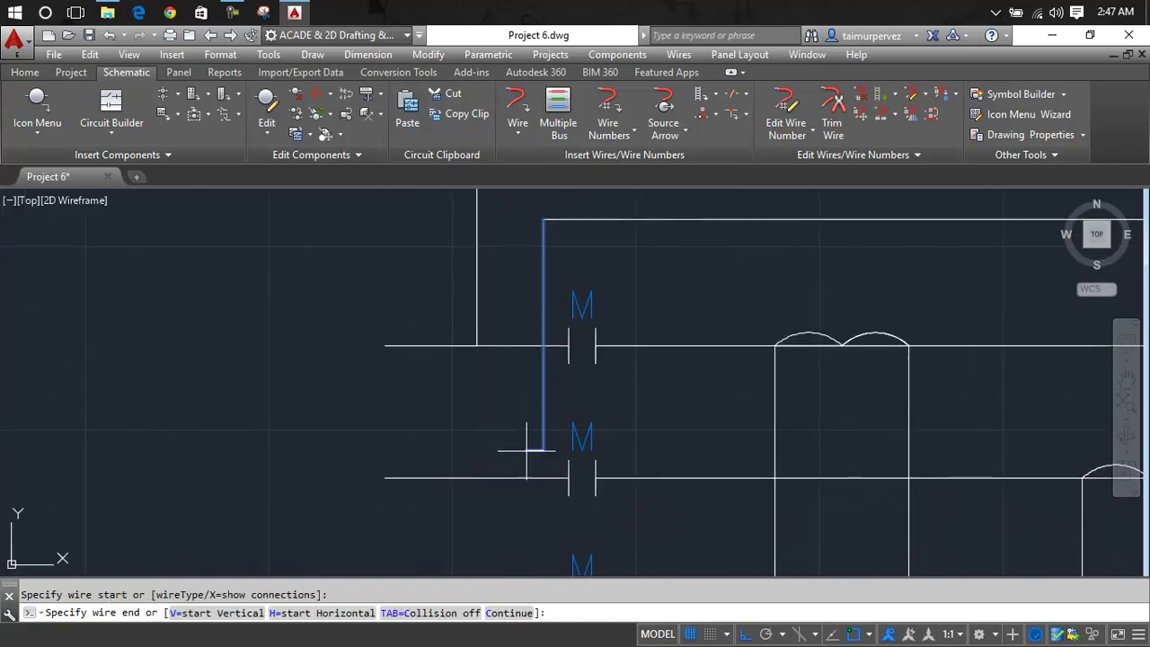
scroll(534, 476, up, 5)
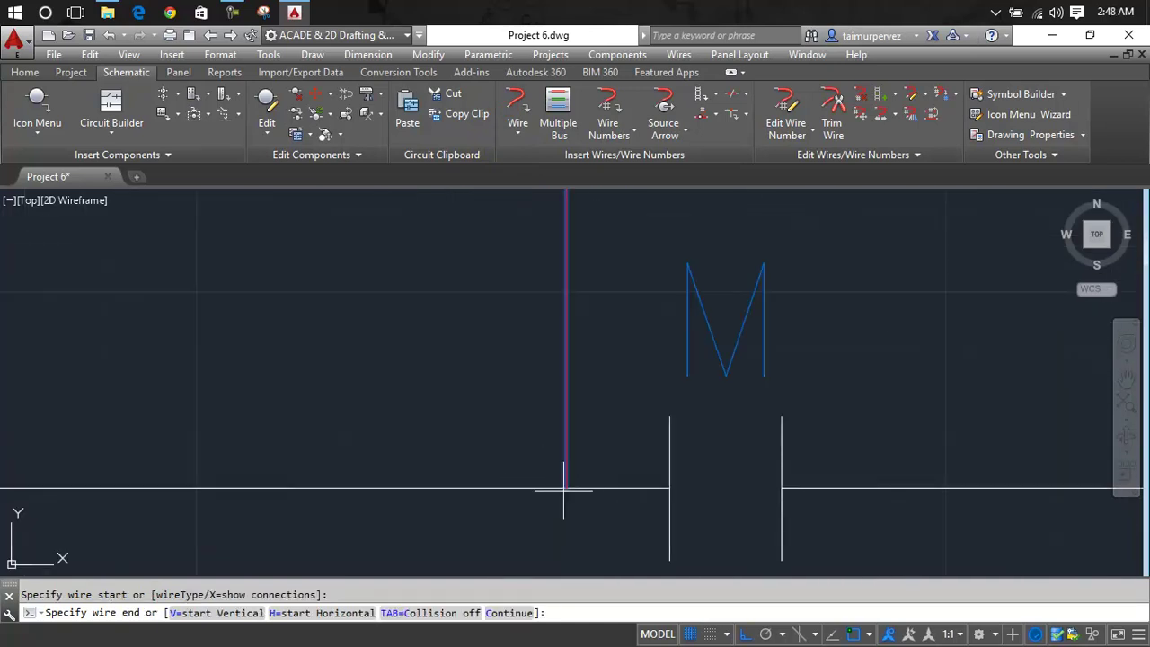
click(565, 487)
scroll(568, 467, down, 1)
scroll(570, 503, down, 2)
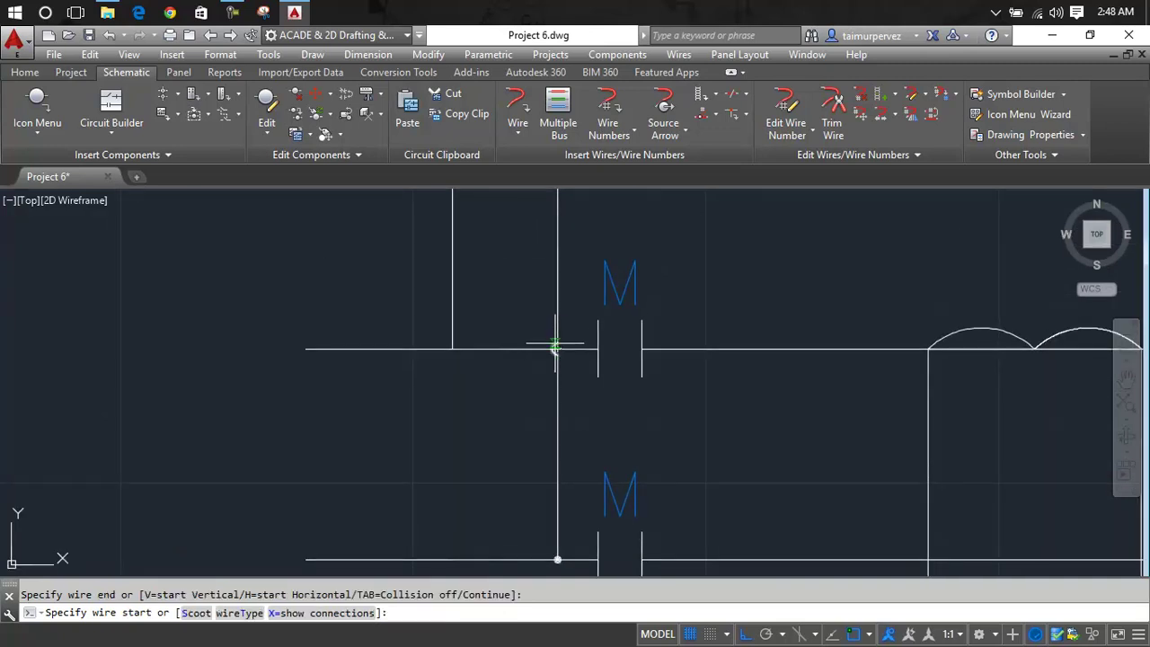
scroll(569, 471, down, 2)
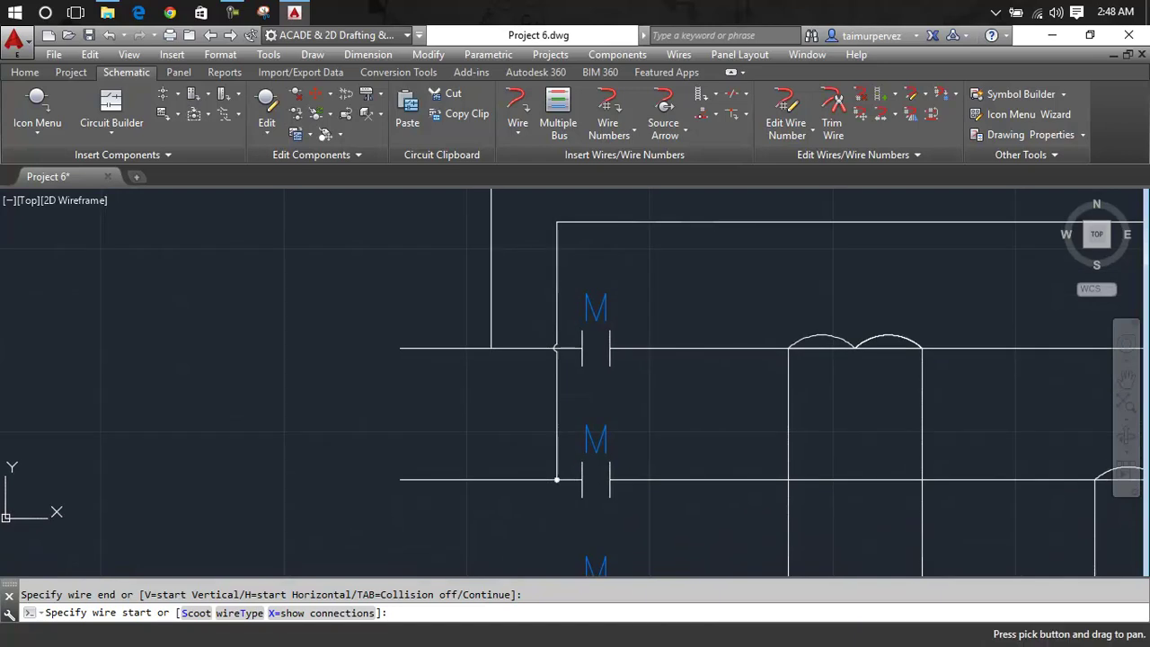
key(Escape)
scroll(557, 470, up, 4)
text(cp)
key(Return)
Copy the junction dot onto the point where the control line meets the first M rung.
click(553, 469)
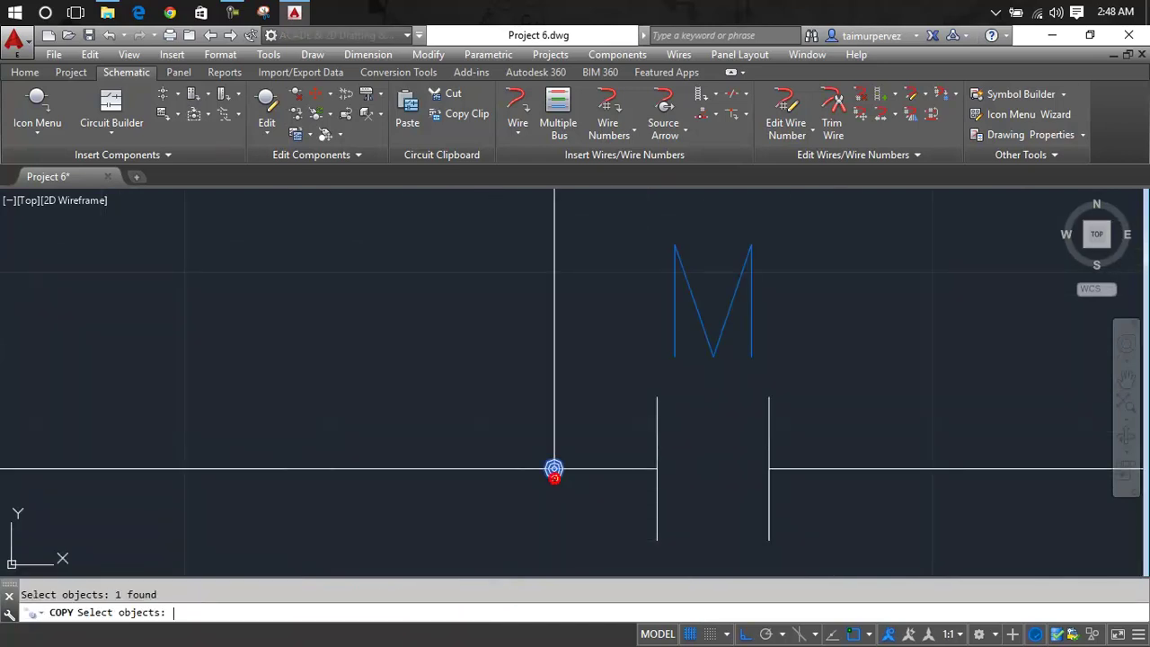
key(Return)
scroll(553, 469, up, 4)
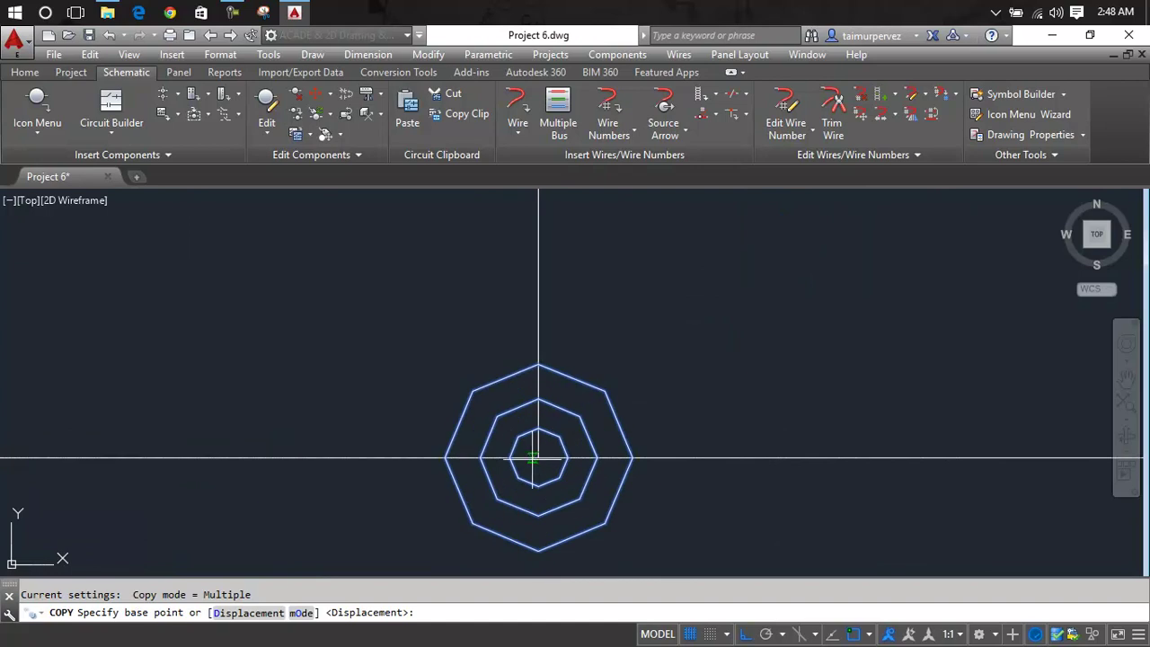
click(538, 458)
scroll(552, 471, down, 5)
scroll(597, 559, down, 3)
scroll(526, 462, up, 1)
scroll(516, 445, up, 2)
scroll(539, 445, up, 2)
scroll(531, 449, up, 1)
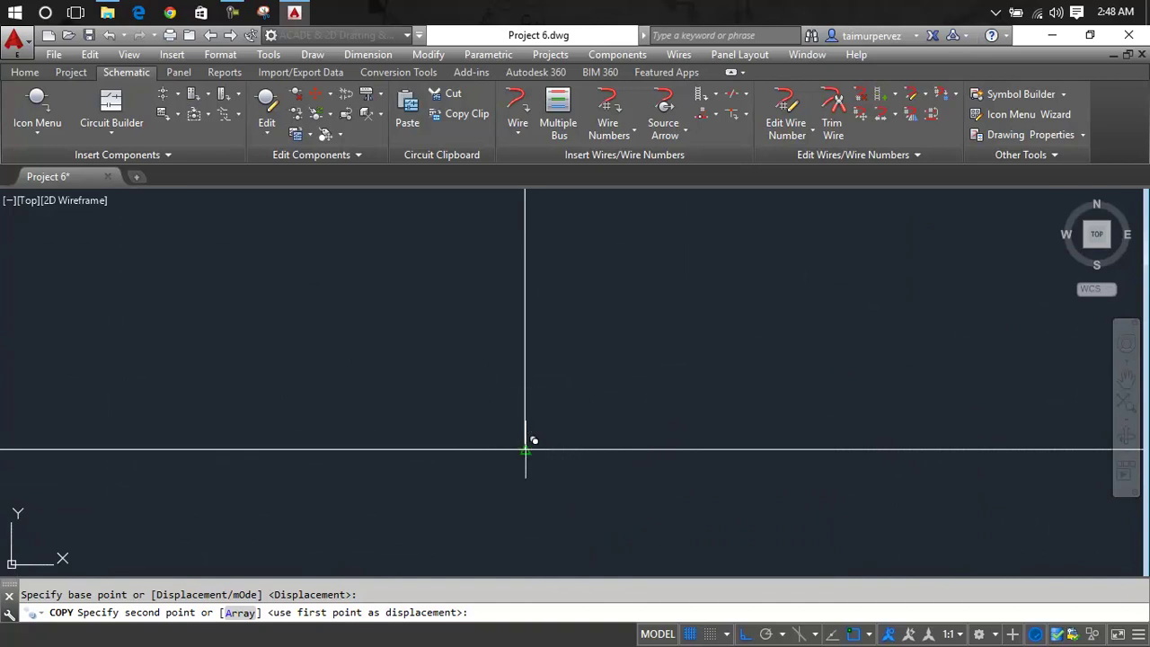
click(529, 449)
scroll(553, 493, down, 2)
scroll(553, 493, down, 2)
scroll(584, 485, down, 1)
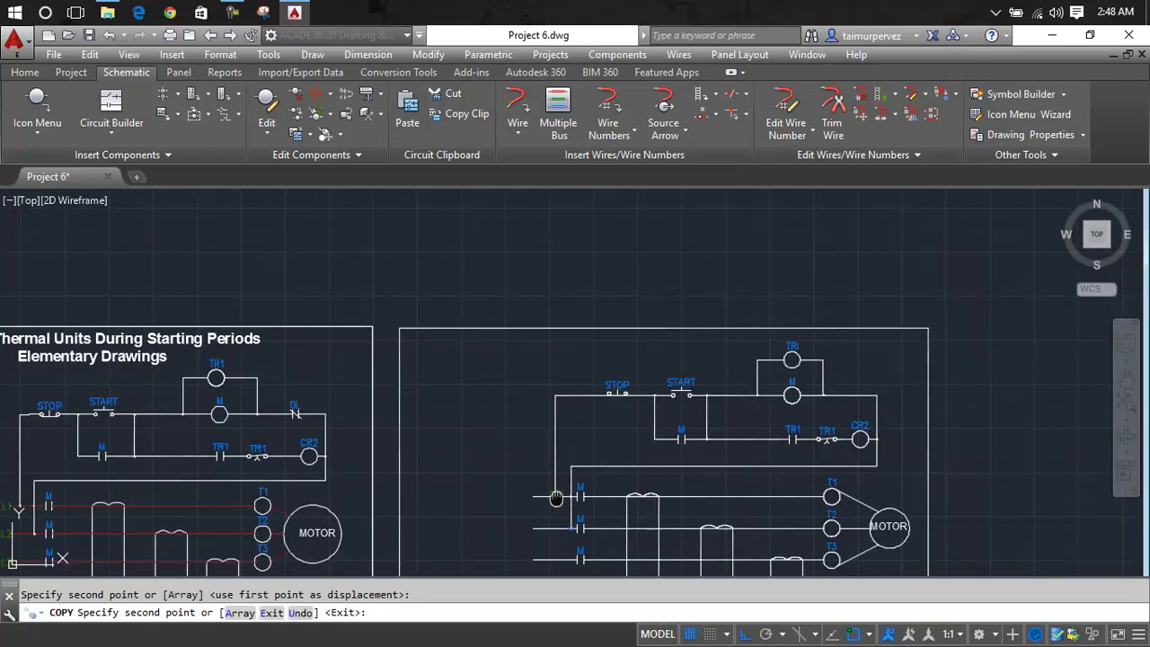
scroll(629, 472, down, 1)
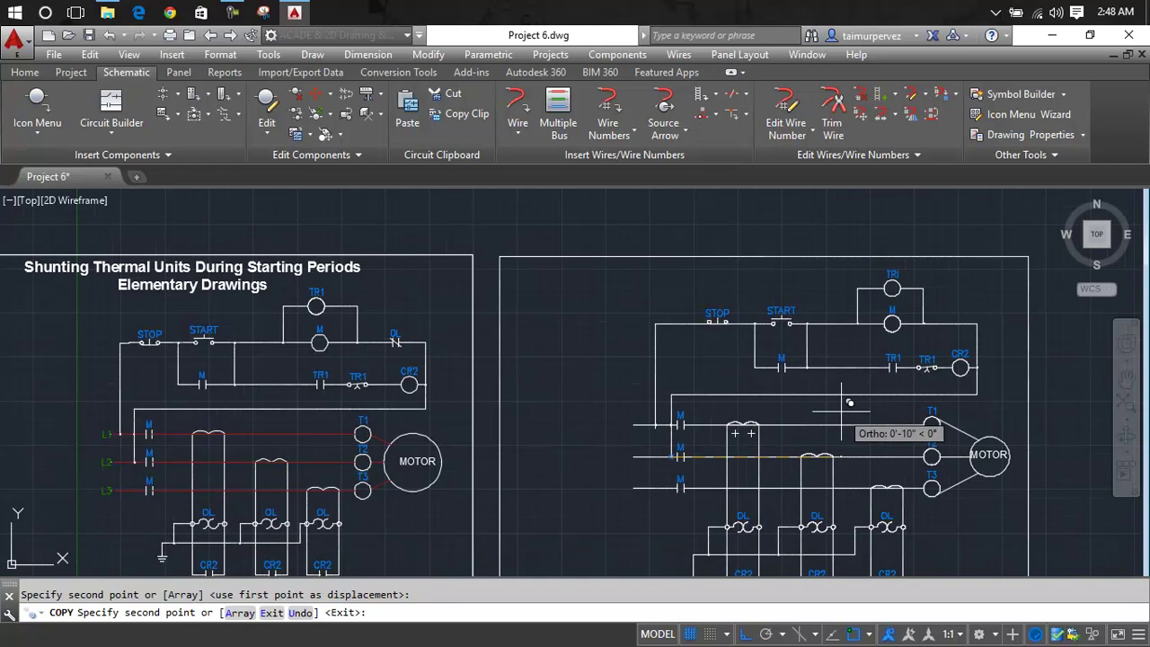
key(Escape)
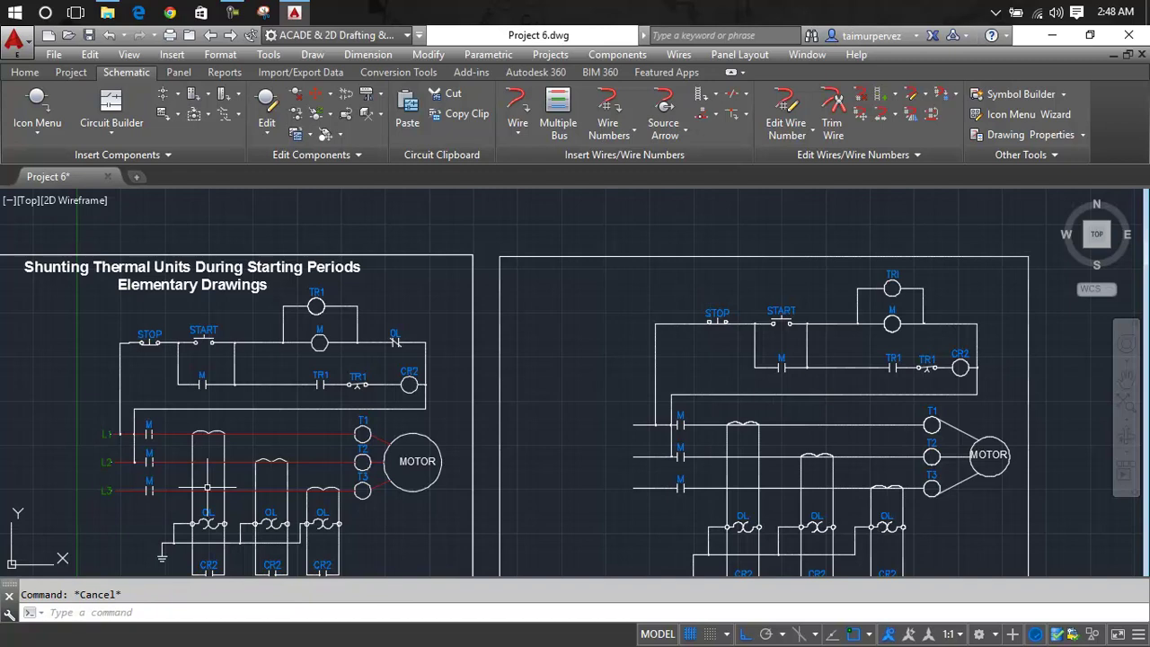
scroll(207, 488, down, 4)
middle_drag(335, 487, 335, 405)
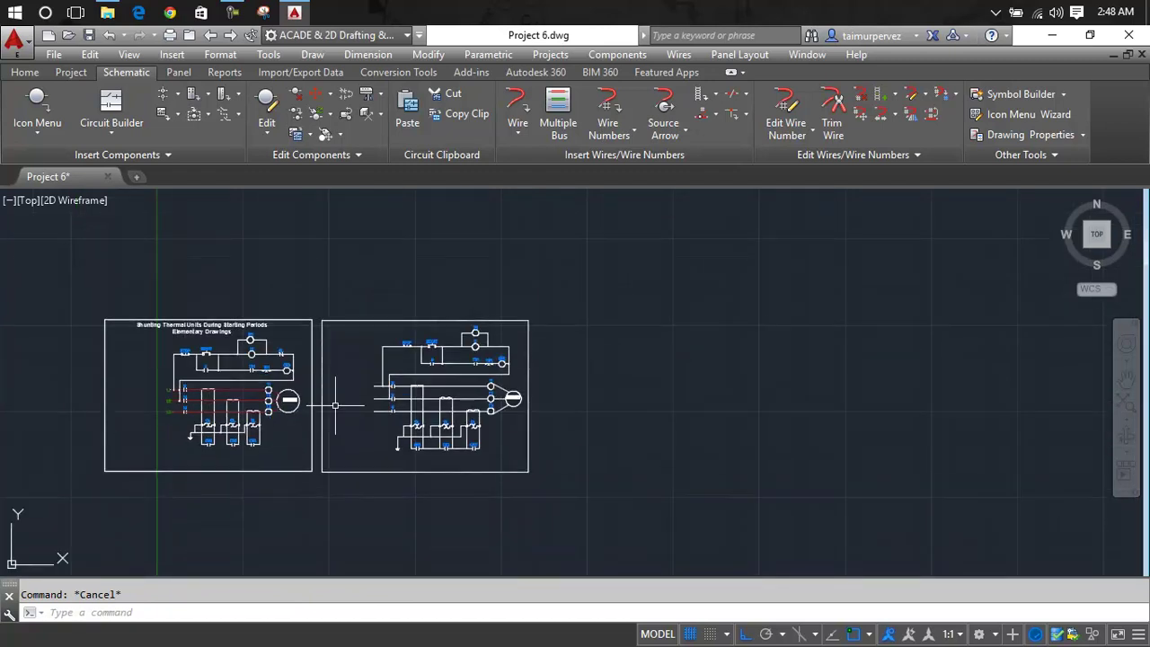
Tag the copied circuit's top line wire with wire number 1 via Pick Individual Wires.
scroll(335, 405, up, 2)
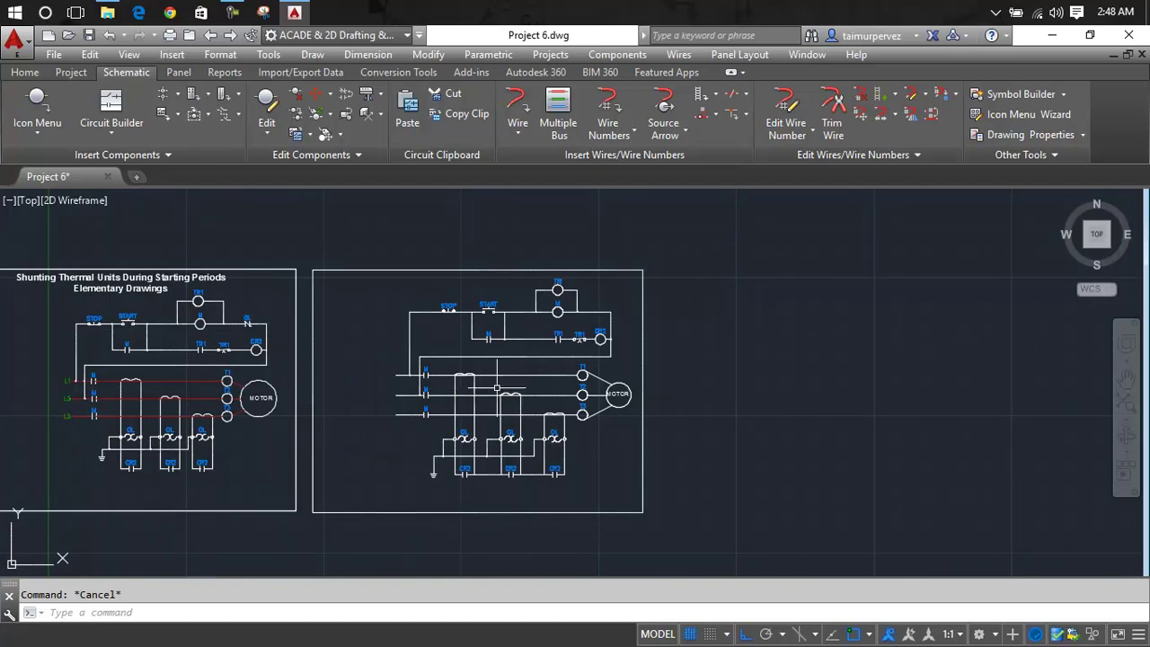
middle_drag(514, 386, 585, 393)
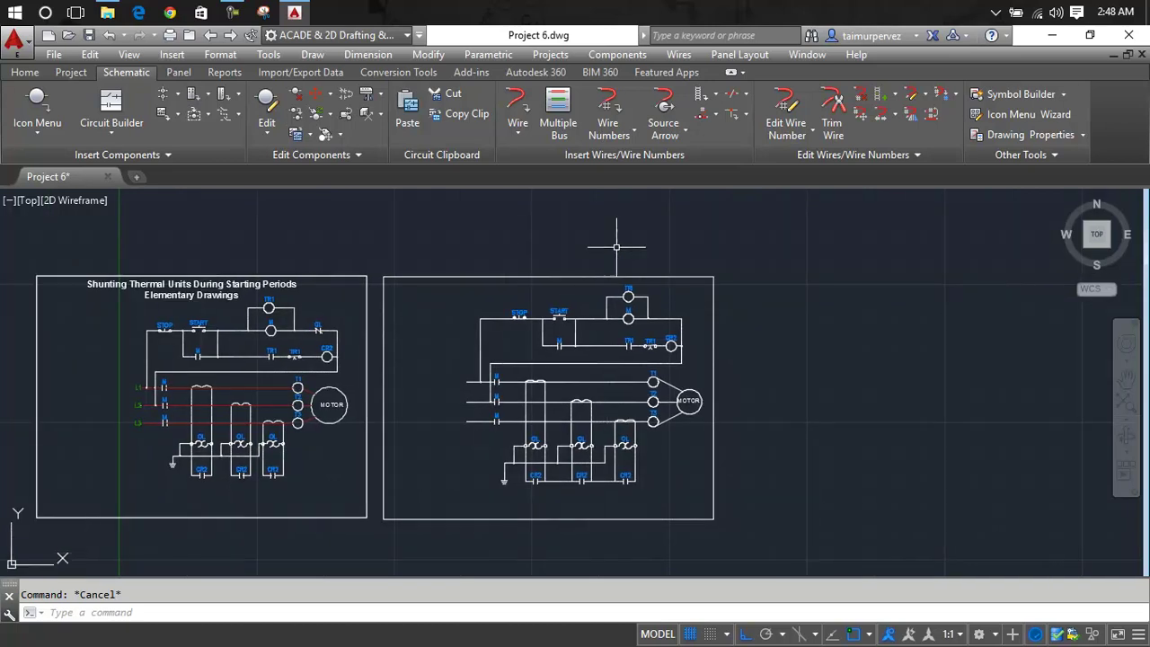
click(633, 141)
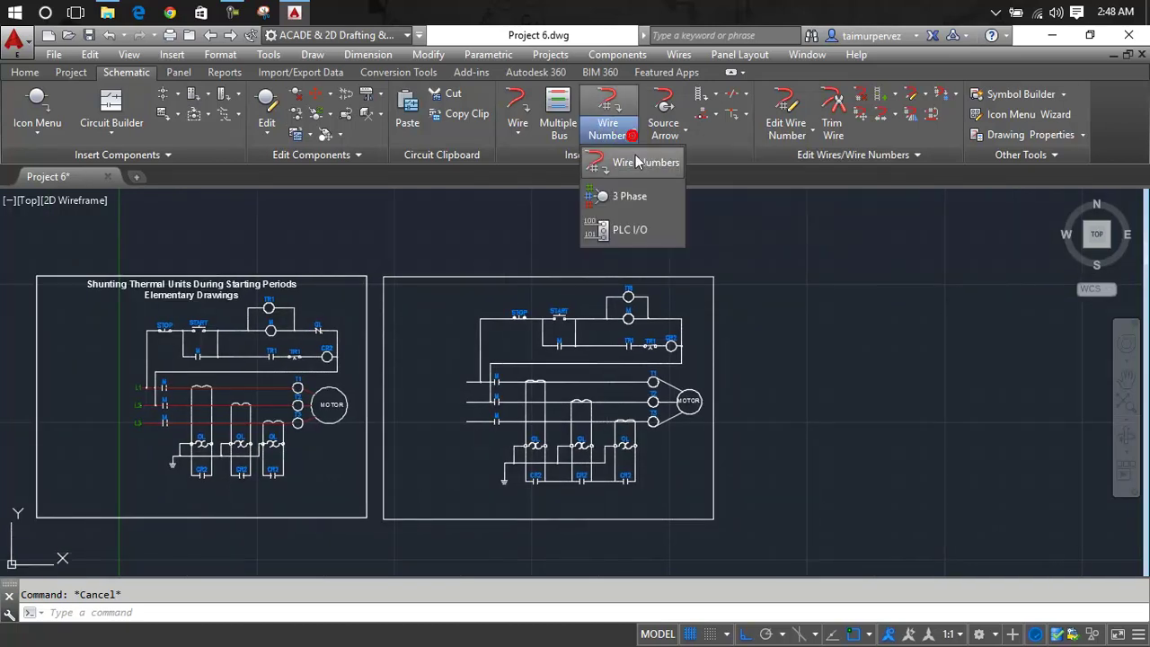
click(614, 158)
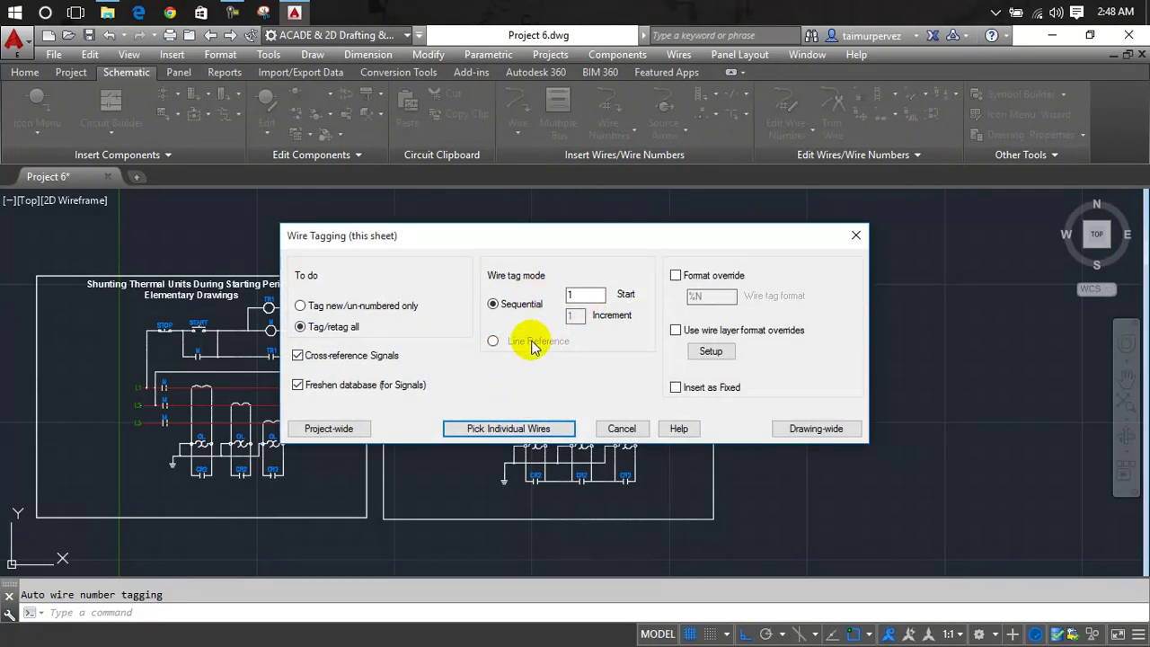
click(536, 430)
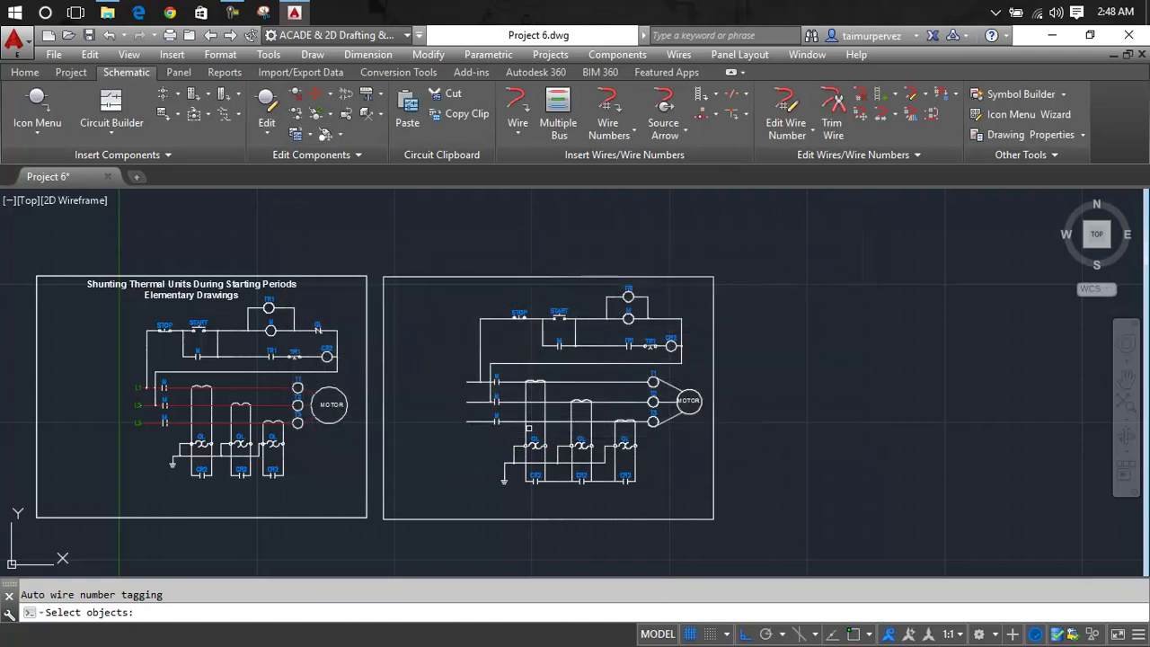
scroll(452, 393, up, 5)
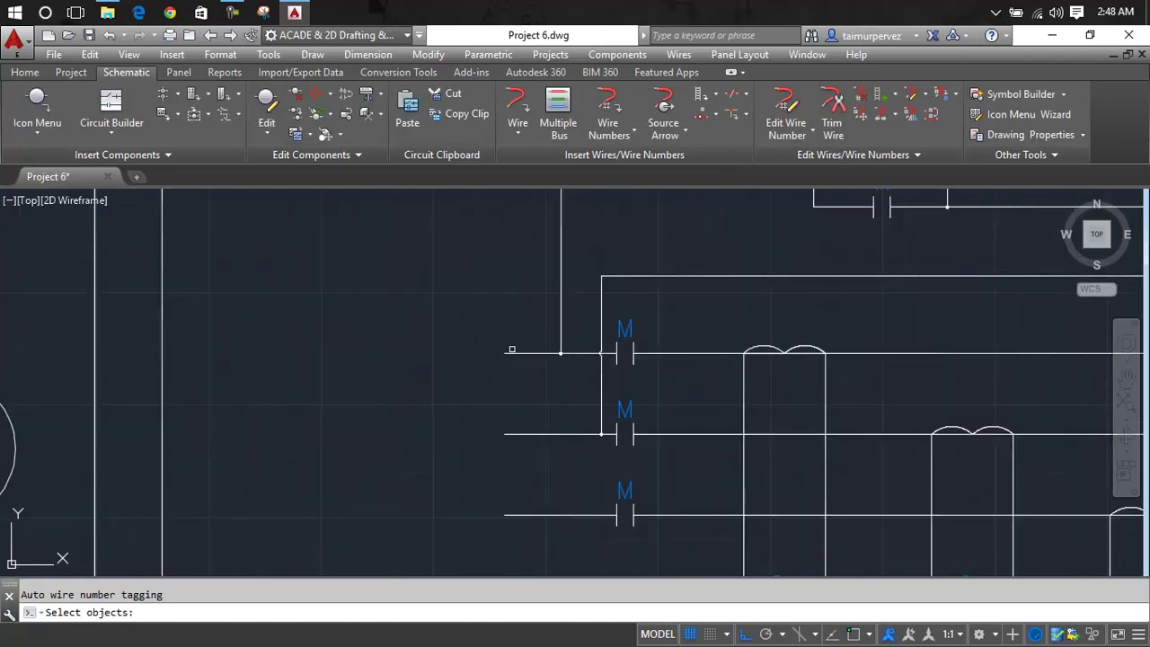
click(512, 353)
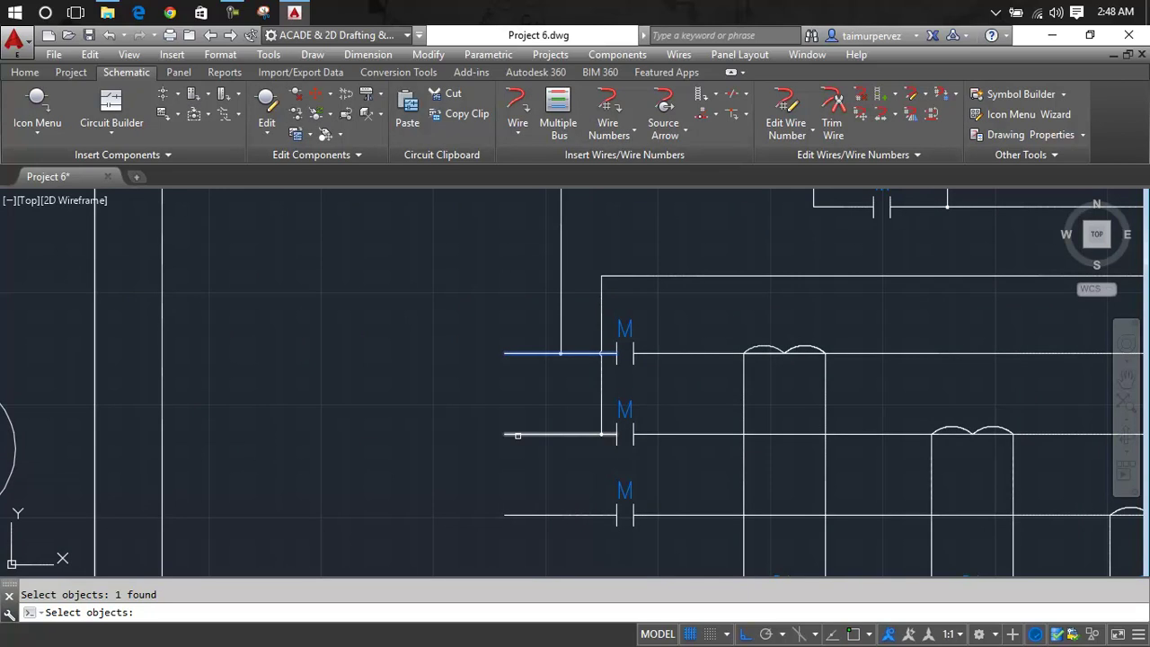
key(Return)
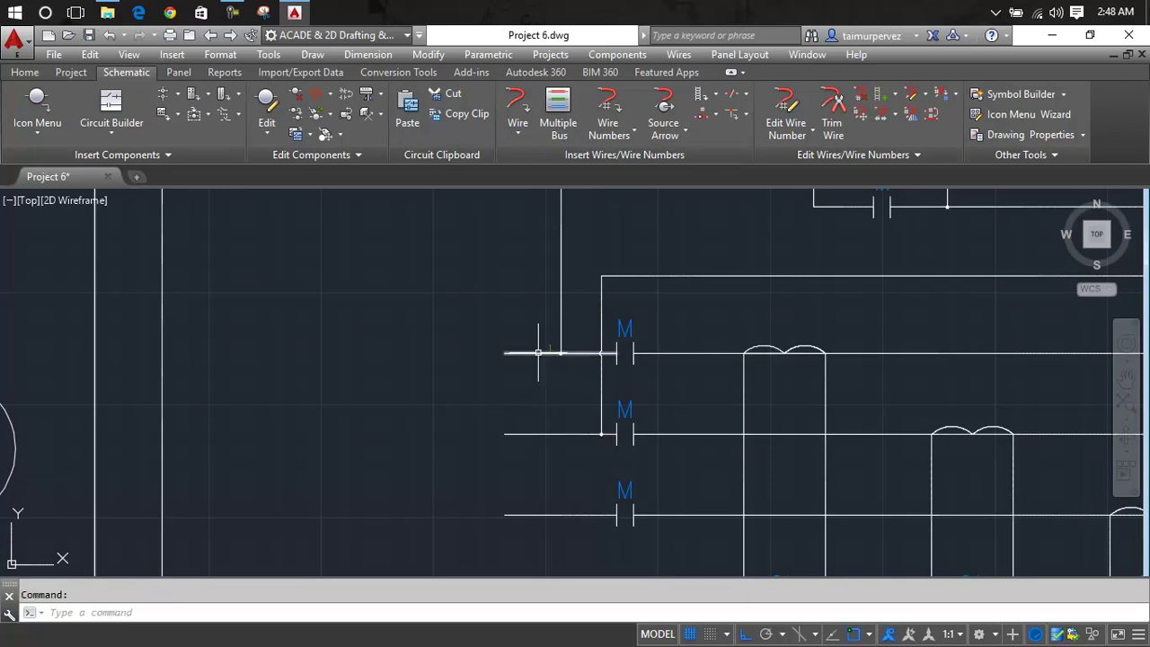
Pick the middle line wire individually to assign it wire number 2.
scroll(543, 351, up, 3)
key(Return)
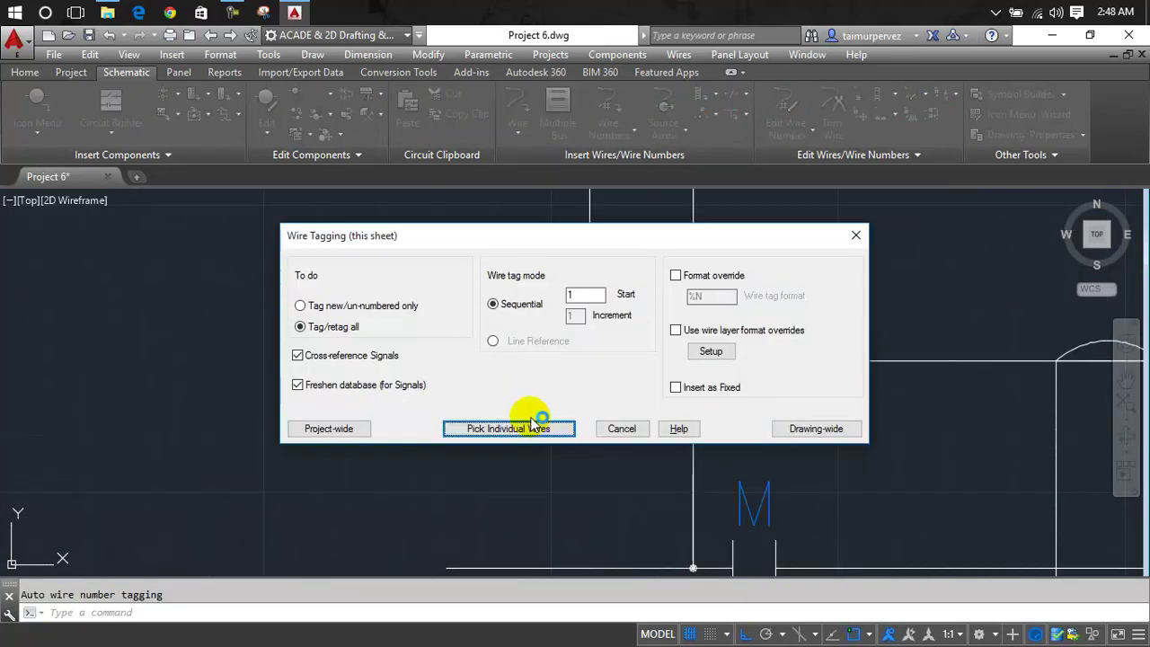
click(542, 429)
middle_drag(537, 429, 548, 344)
click(564, 400)
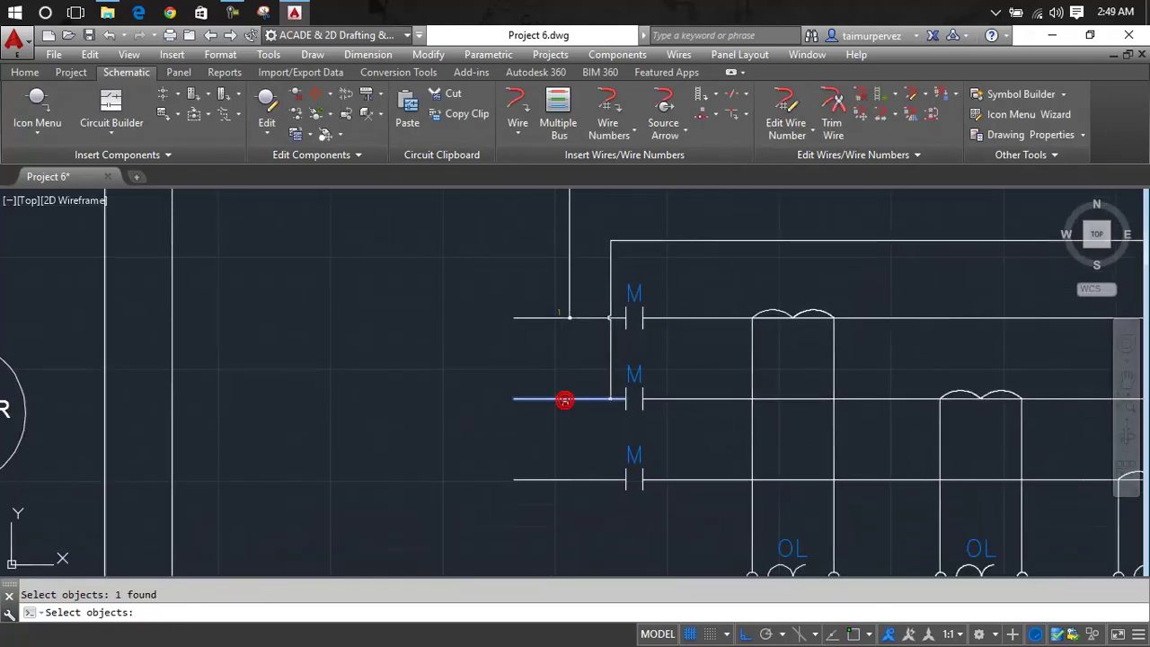
key(Return)
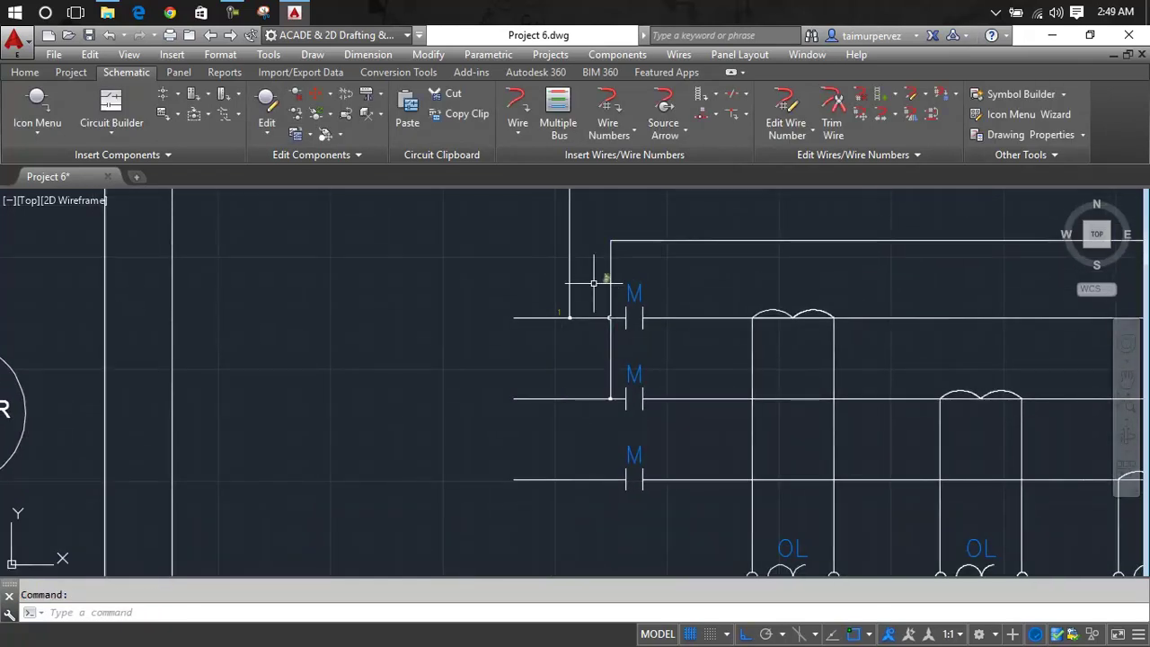
scroll(560, 398, down, 5)
mouse_move(556, 386)
middle_down()
mouse_move(551, 320)
mouse_move(539, 325)
middle_up()
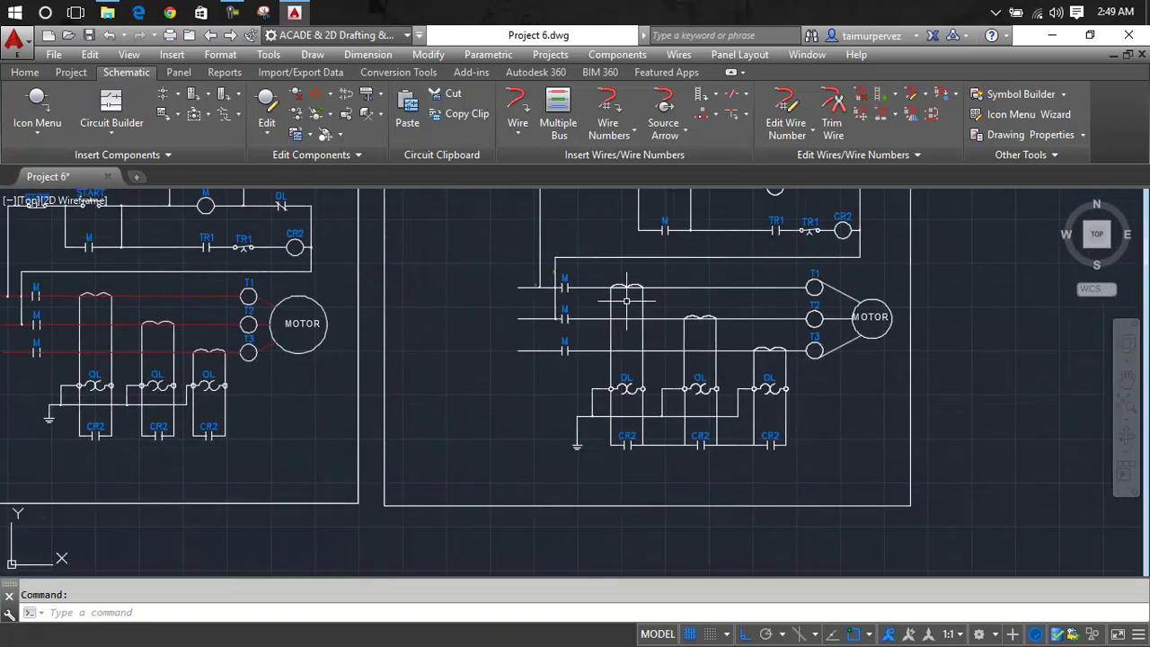
scroll(557, 269, up, 2)
Assign wire number 3 to the bottom line wire with Pick Individual Wires.
key(Return)
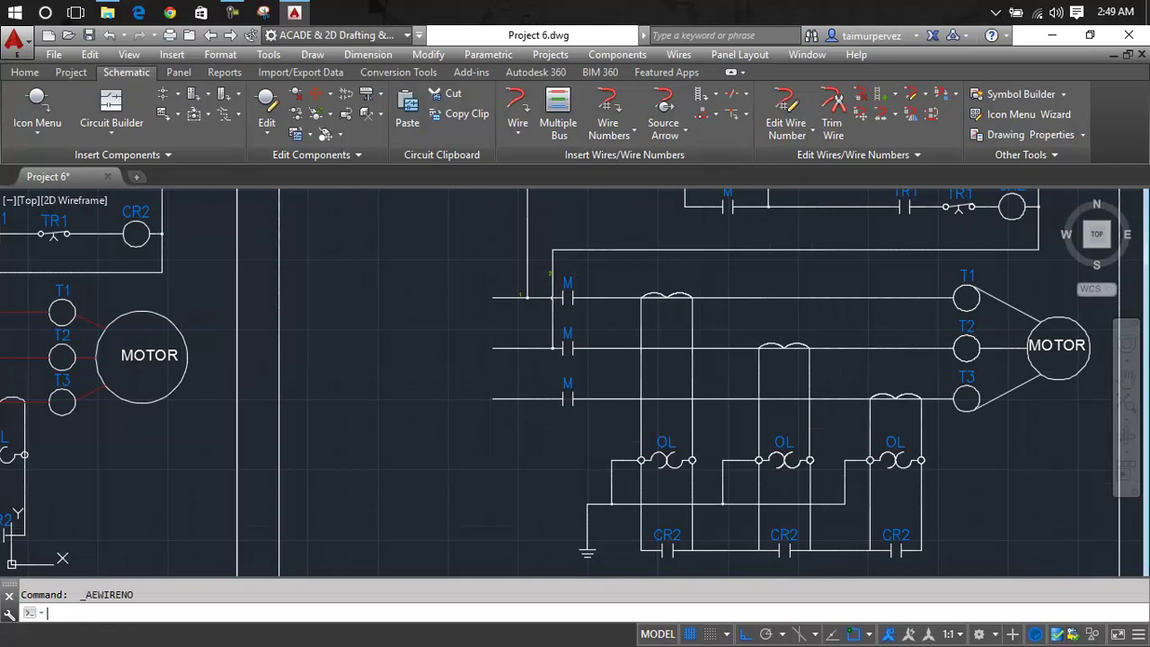
click(521, 426)
scroll(503, 382, up, 2)
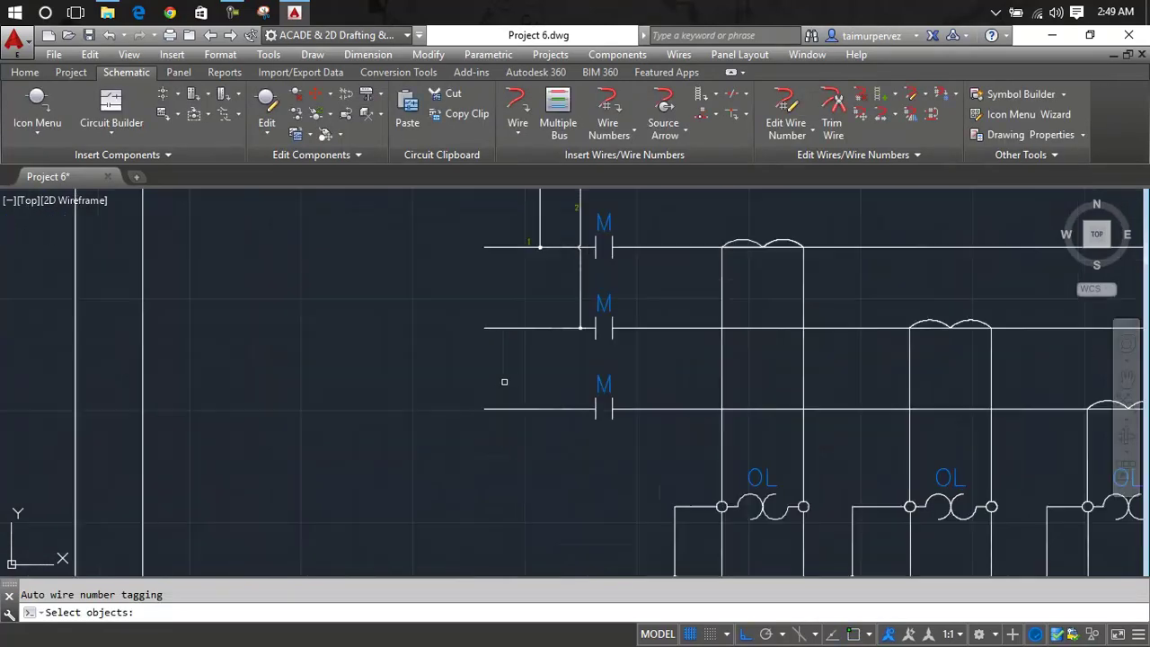
click(503, 410)
key(Return)
scroll(575, 217, up, 3)
key(Escape)
Move the wire number 2 label down onto the middle line wire.
text(m)
key(Return)
click(571, 226)
key(Return)
click(576, 225)
scroll(429, 483, down, 2)
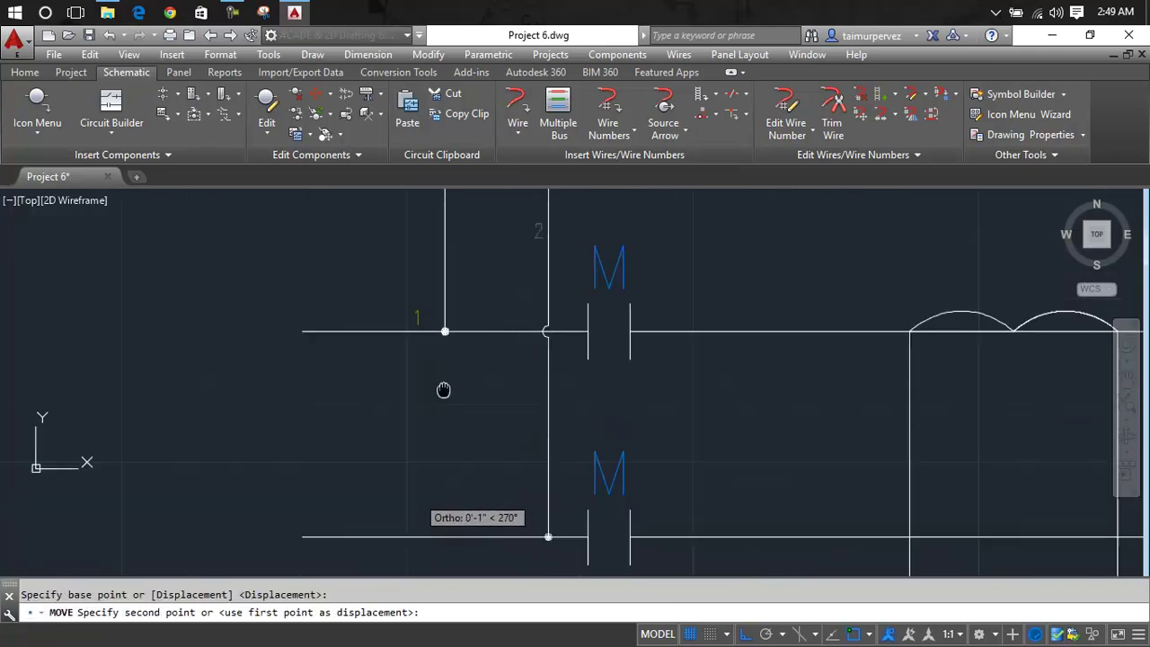
middle_drag(443, 390, 488, 284)
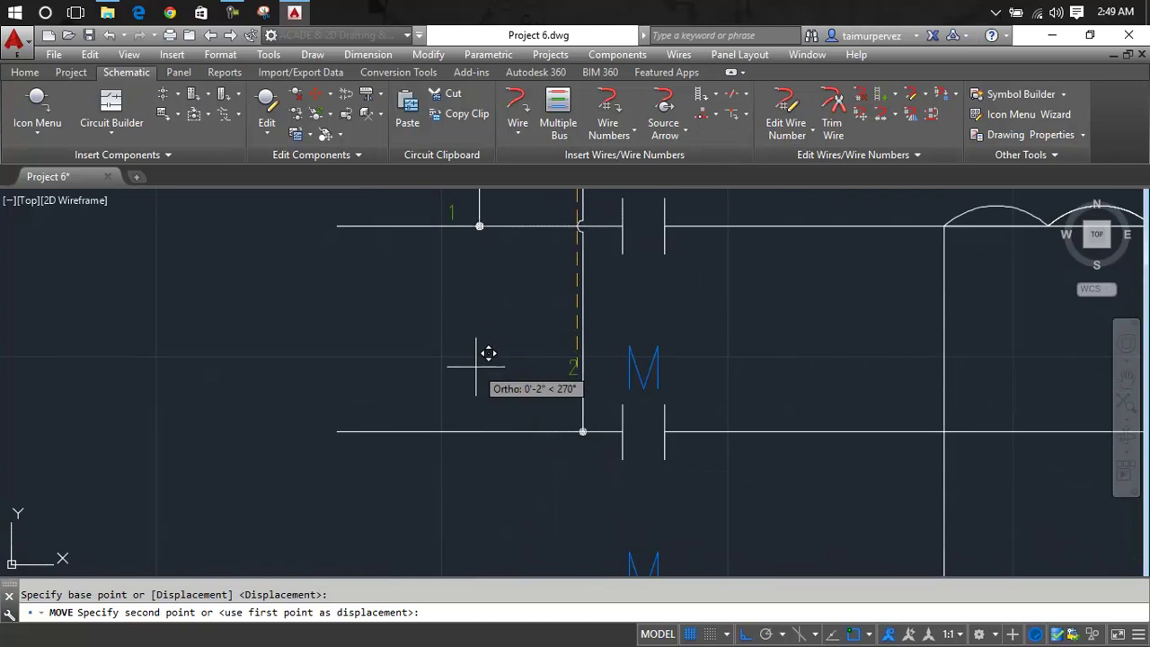
key(F8)
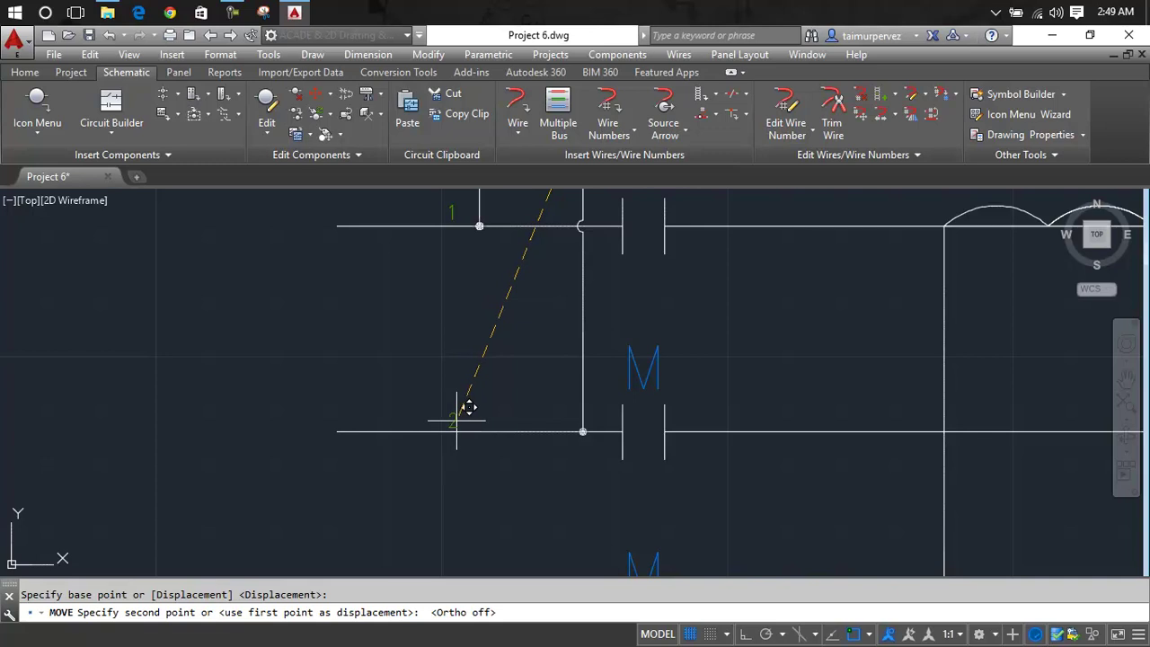
click(456, 419)
scroll(513, 470, down, 2)
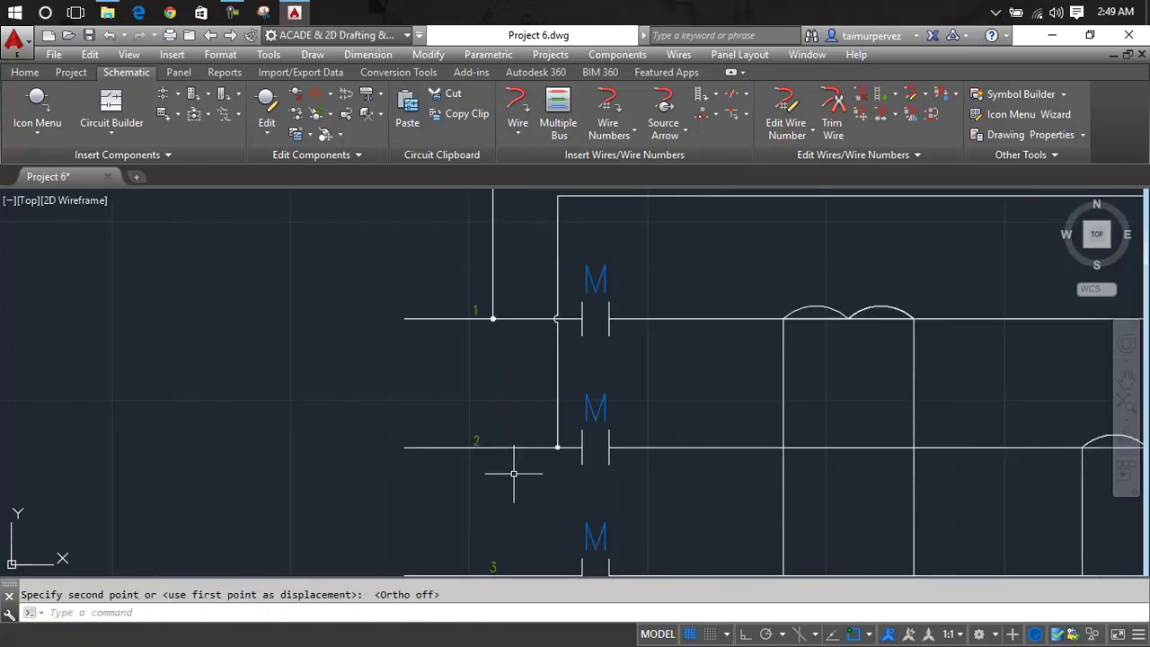
scroll(520, 383, down, 3)
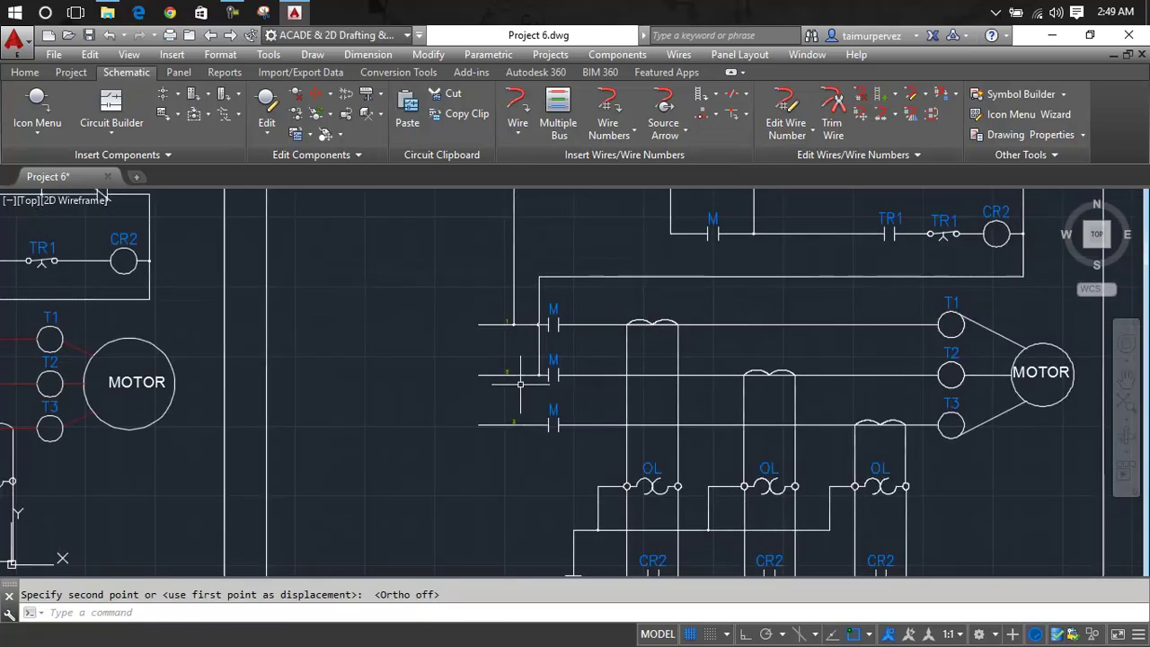
scroll(520, 383, up, 1)
key(Escape)
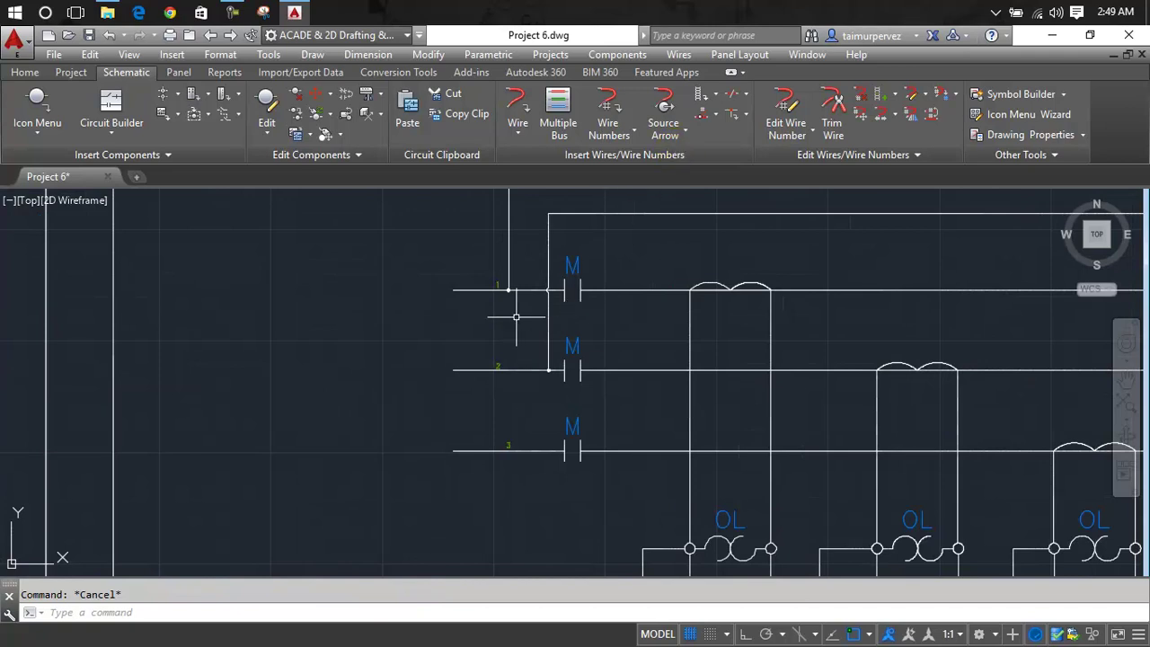
scroll(496, 366, up, 2)
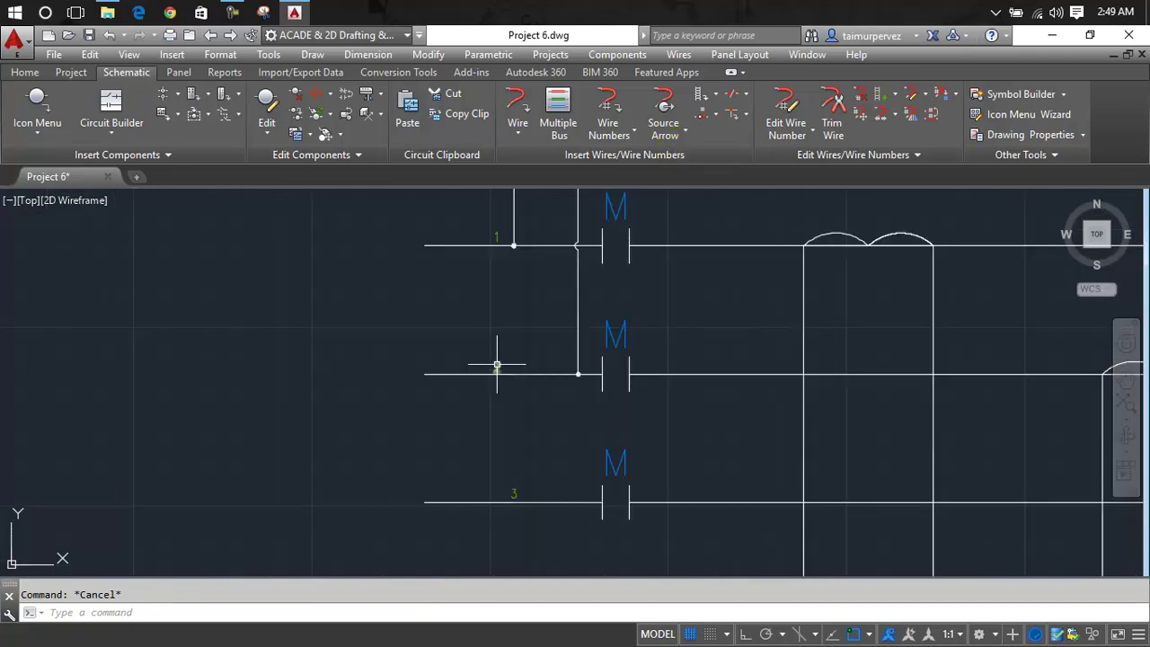
Align the wire number labels from the middle wire's marking menu.
right_click(496, 365)
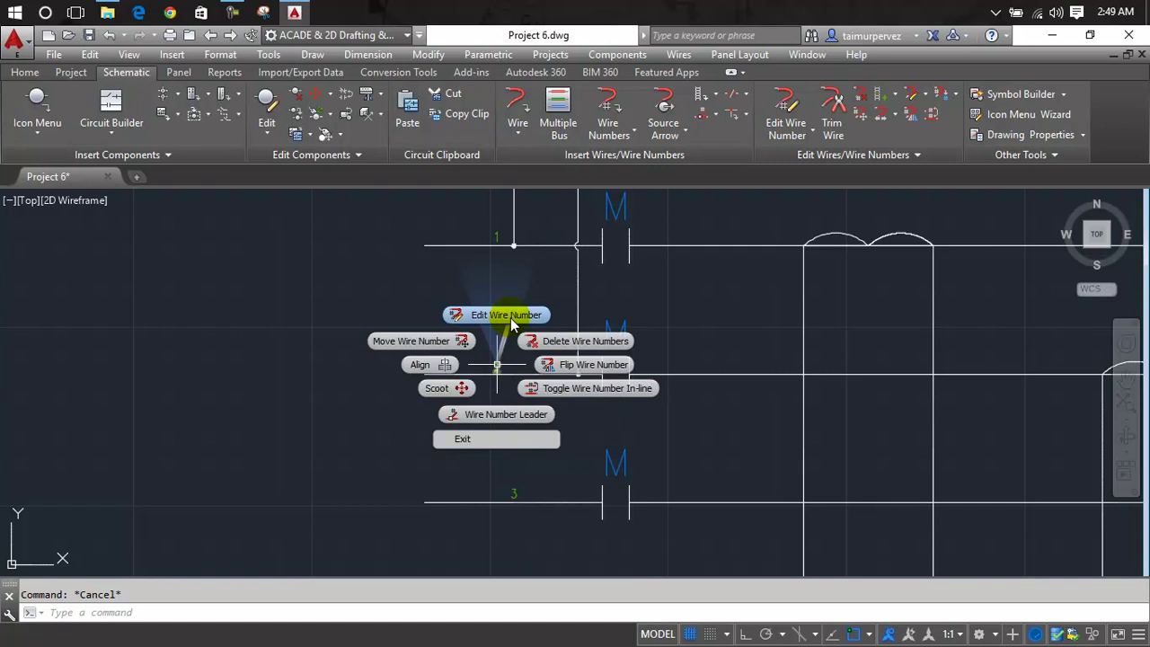
click(426, 367)
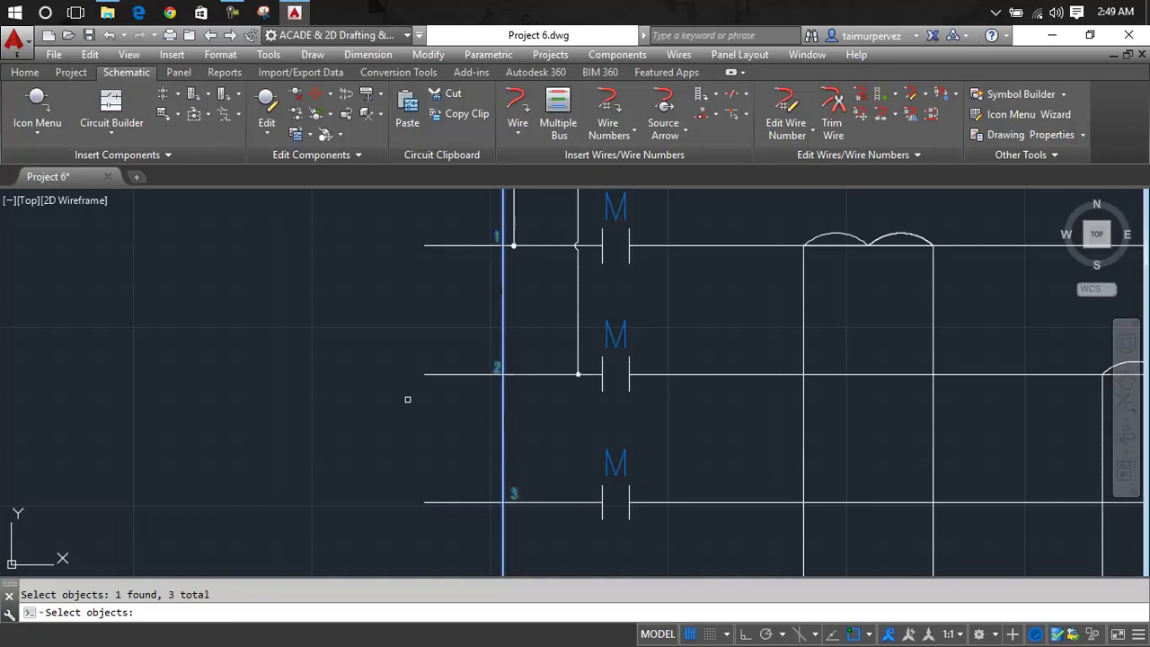
right_click(407, 399)
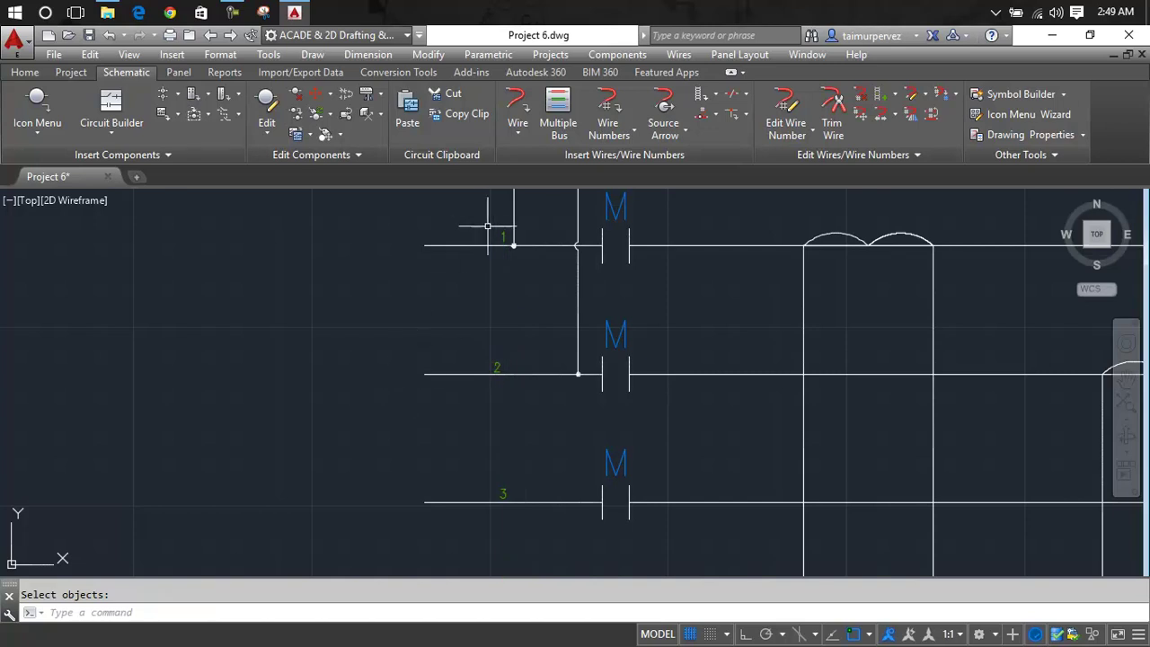
scroll(512, 229, up, 3)
scroll(496, 236, down, 4)
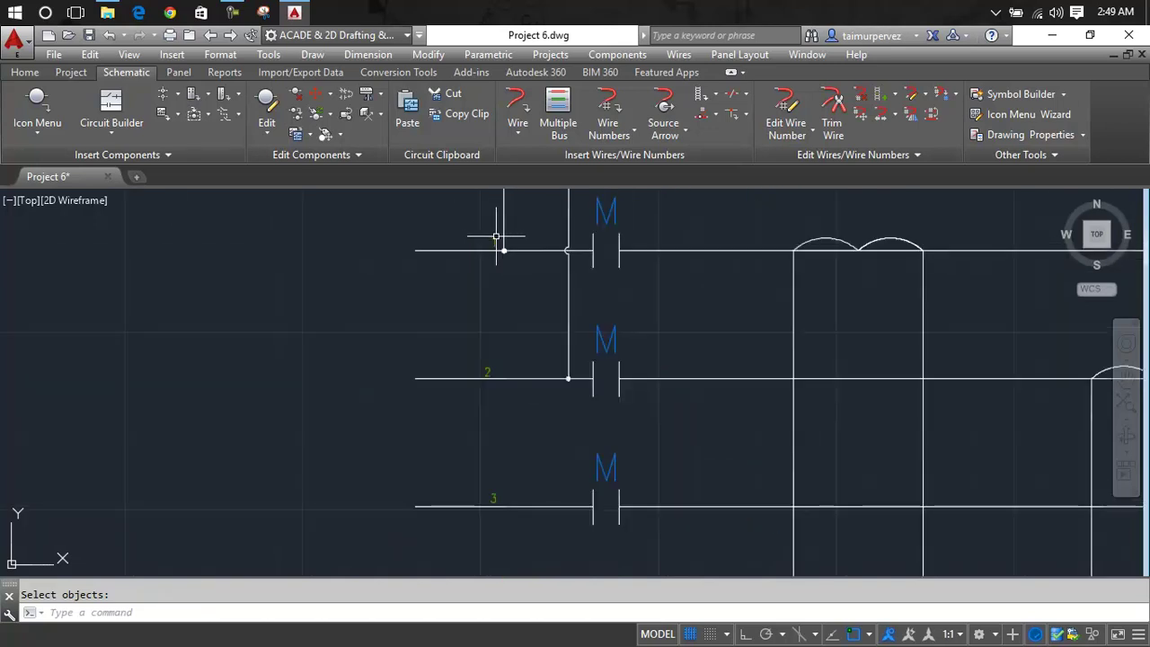
Move wire number 1 further left along the top line wire.
text(m)
key(Return)
click(499, 239)
right_click(497, 239)
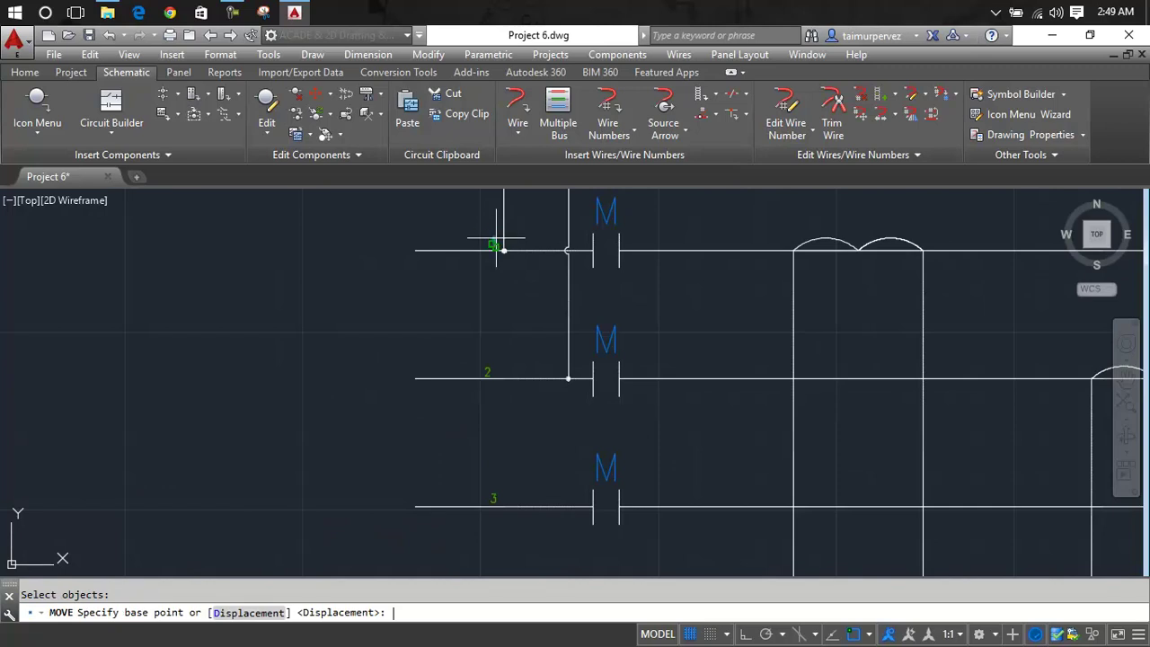
click(494, 238)
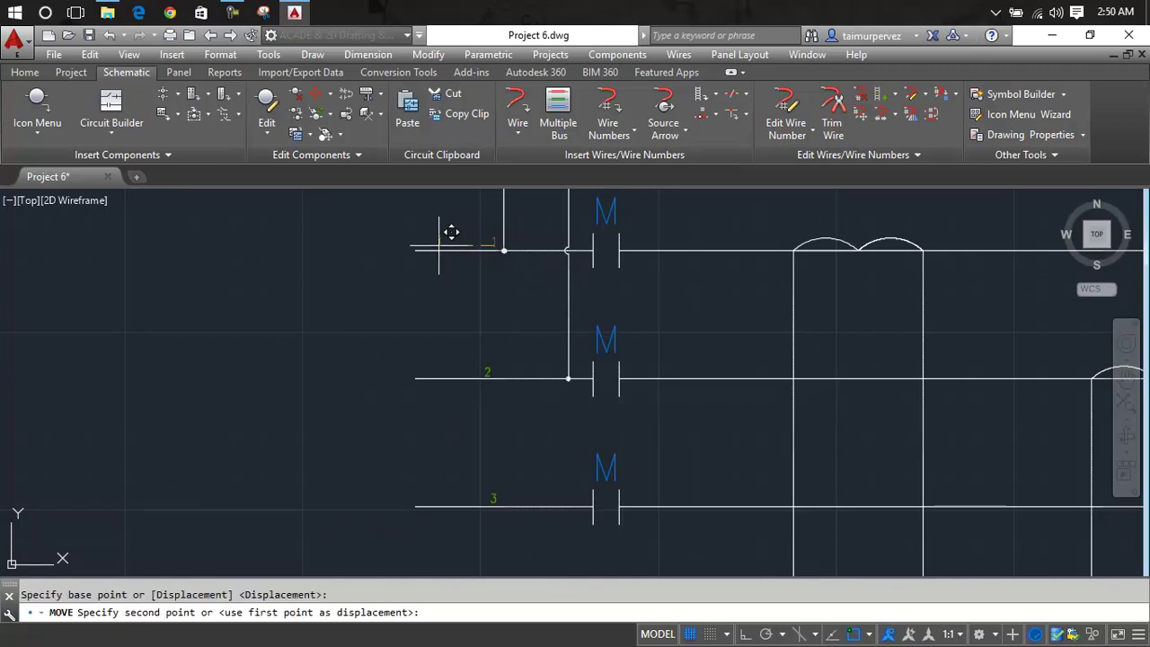
click(440, 246)
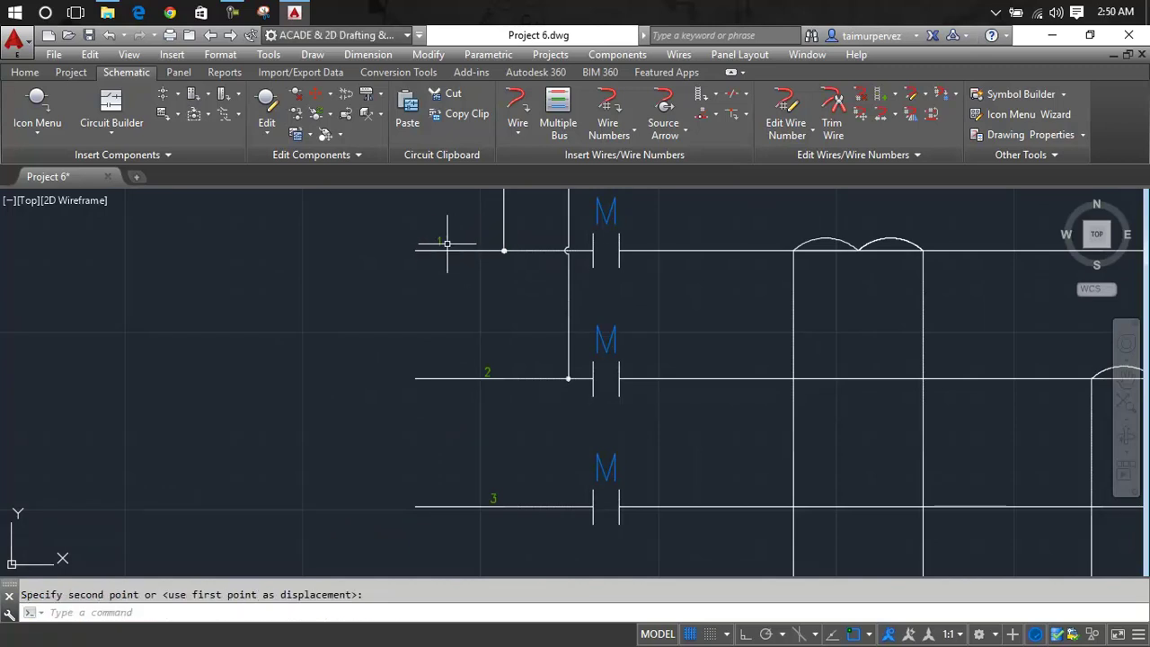
scroll(446, 243, up, 2)
key(Escape)
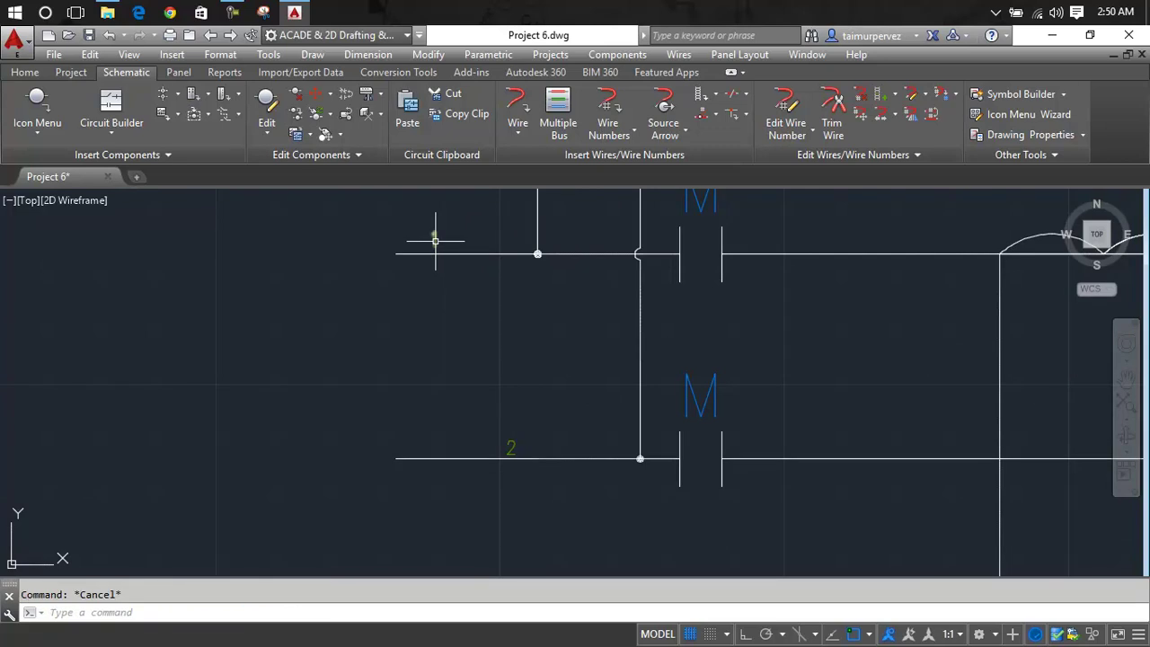
Align labels 2 and 3 vertically with label 1 at the wires' left ends.
right_click(435, 240)
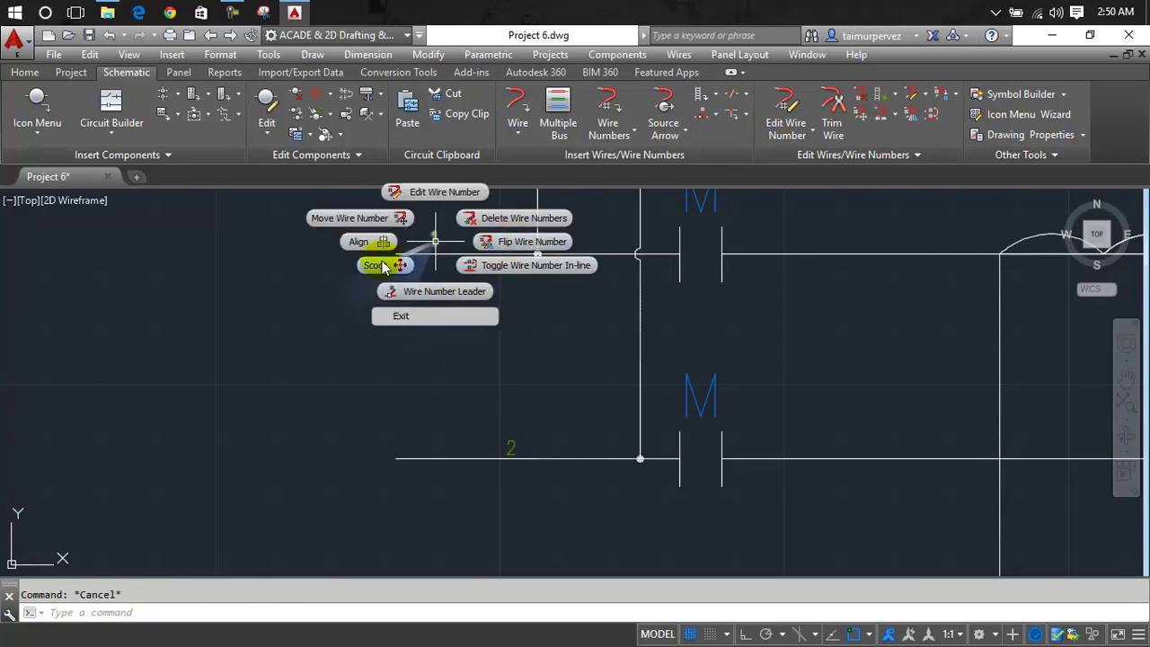
click(359, 243)
scroll(473, 318, down, 2)
scroll(488, 369, down, 1)
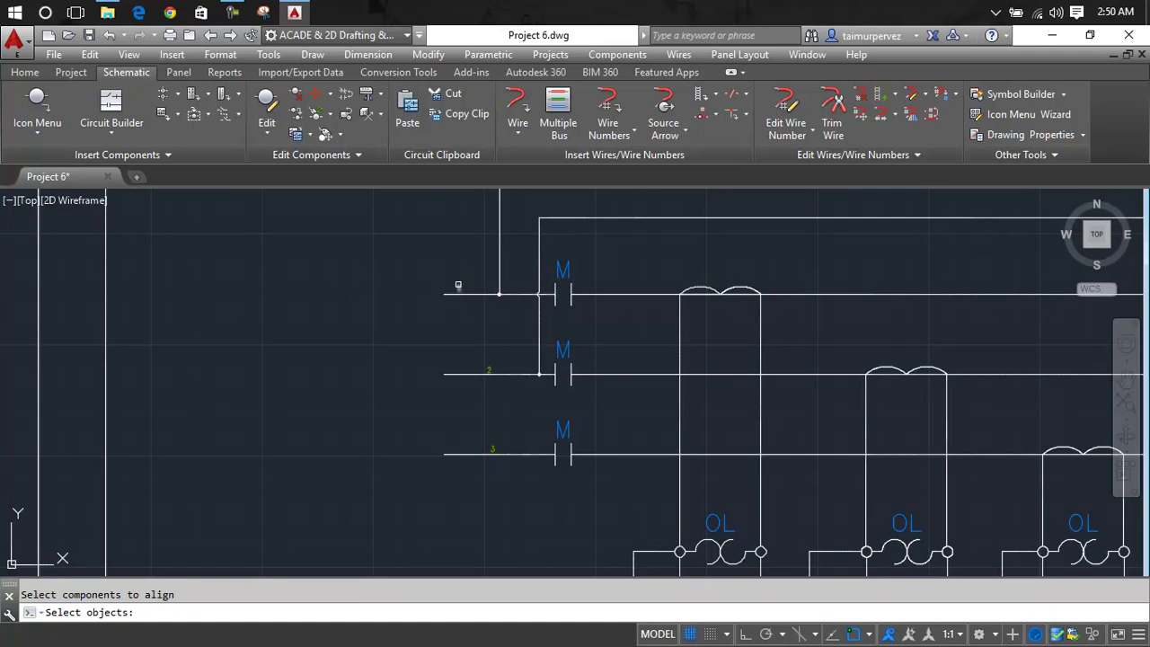
key(Return)
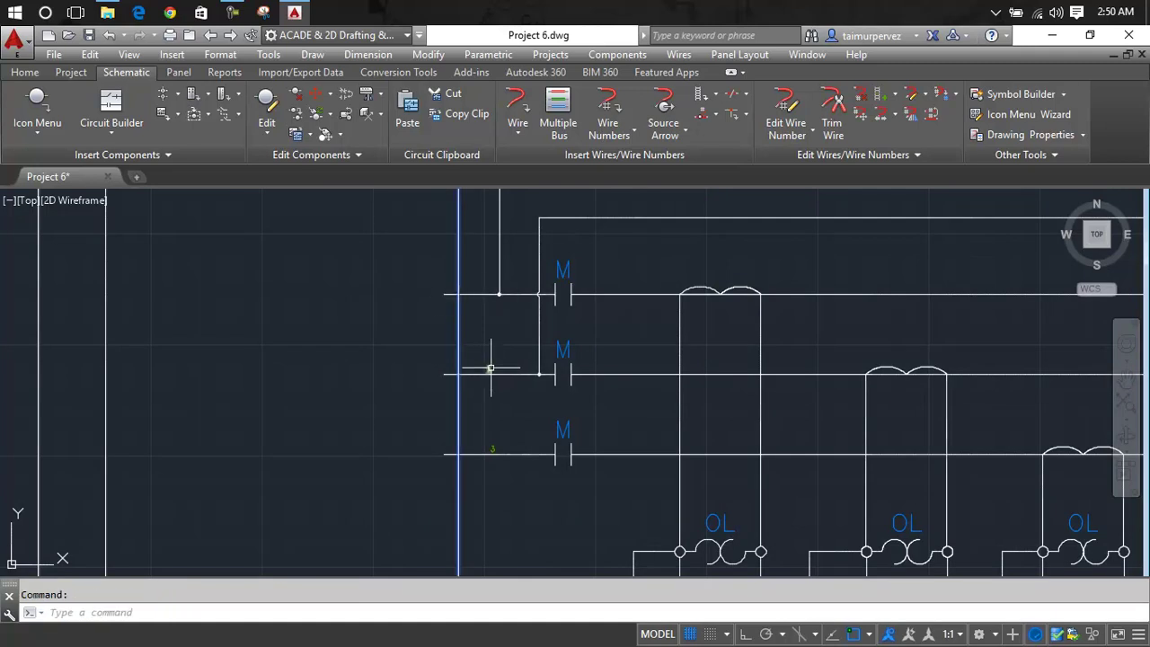
key(Return)
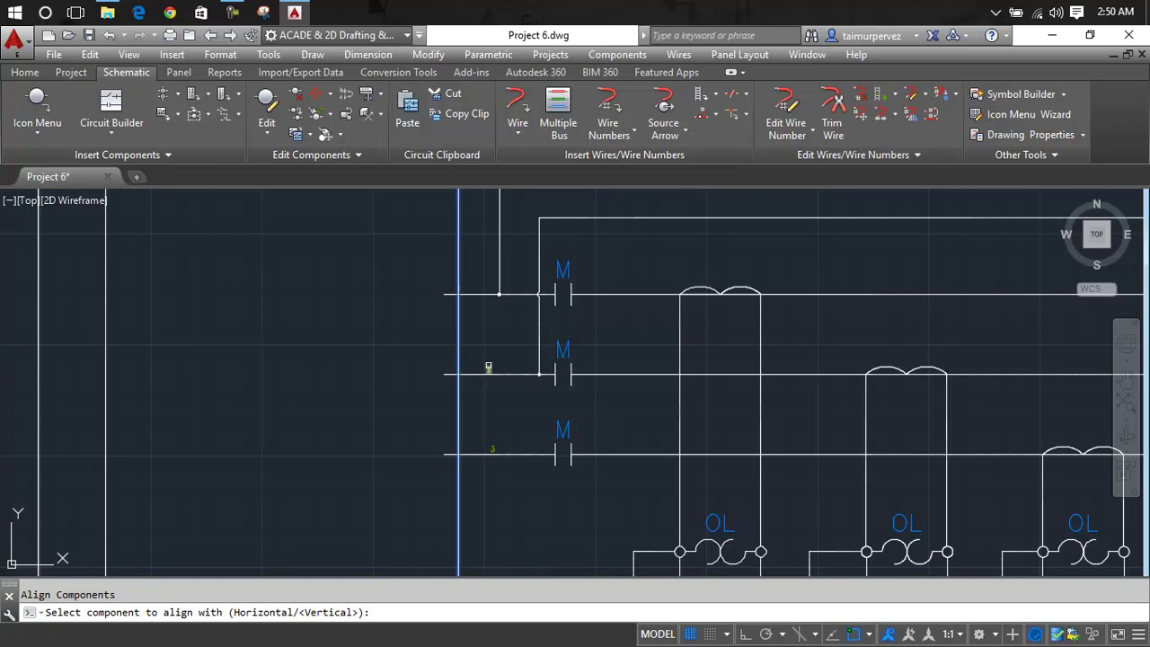
click(489, 367)
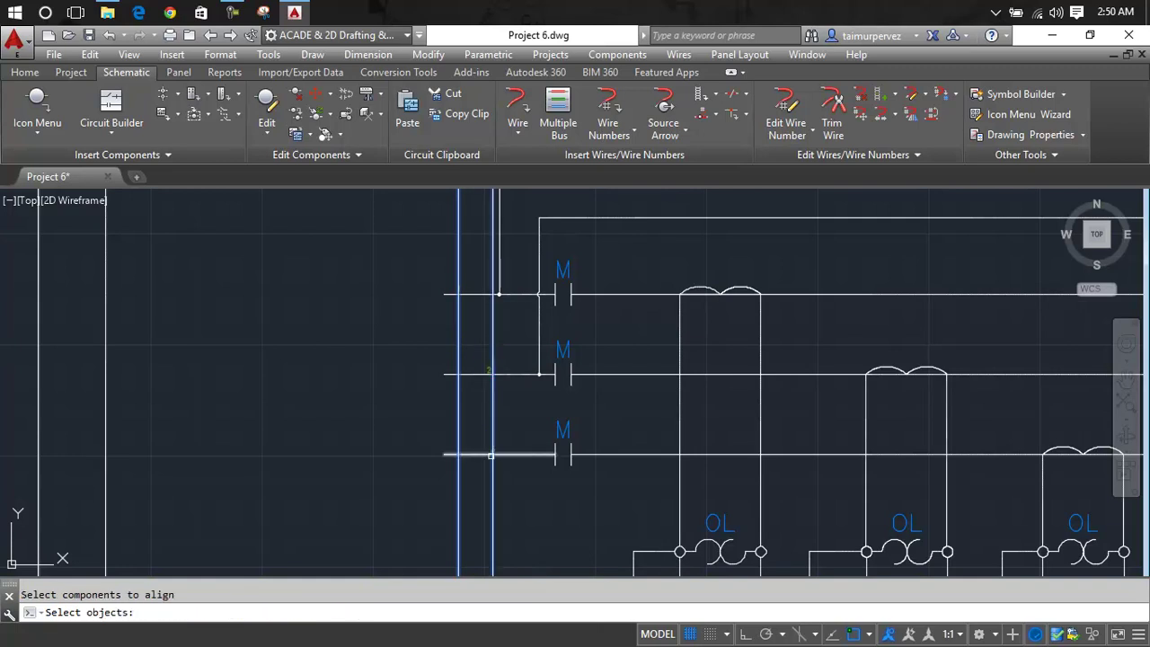
key(Escape)
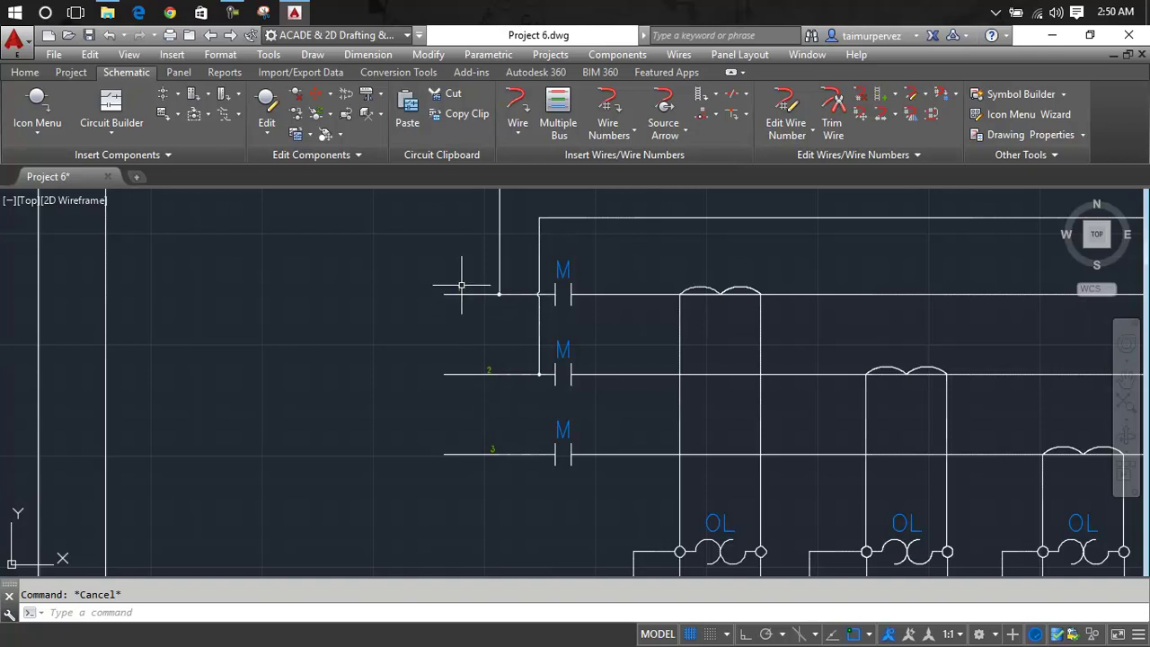
right_click(457, 287)
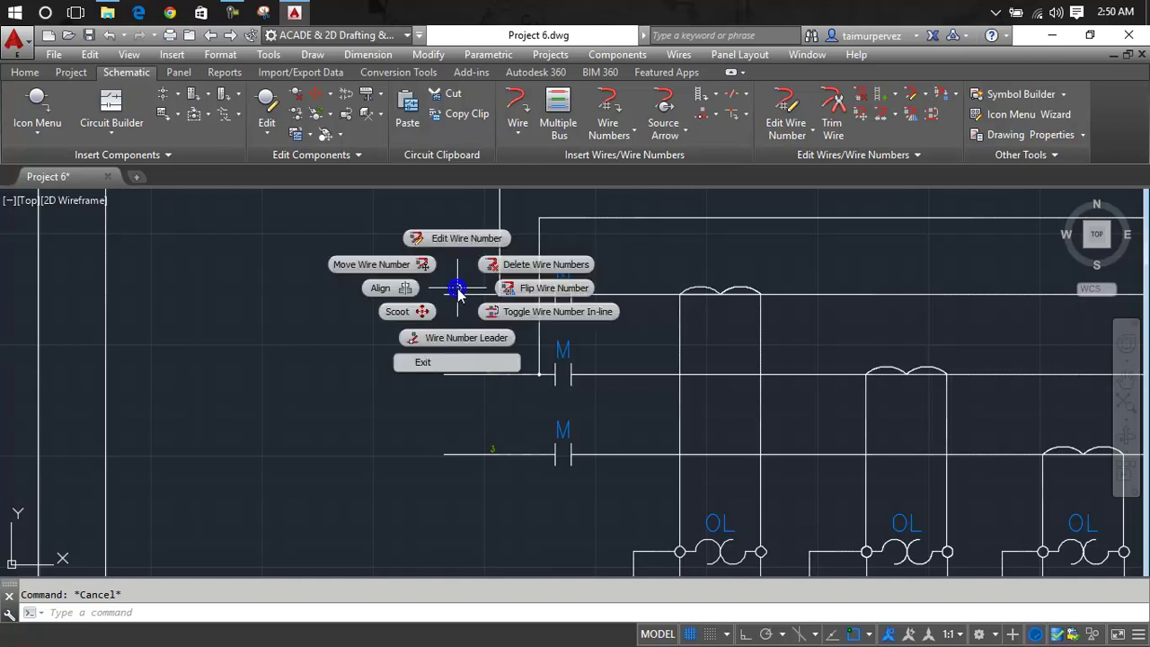
click(392, 288)
click(488, 370)
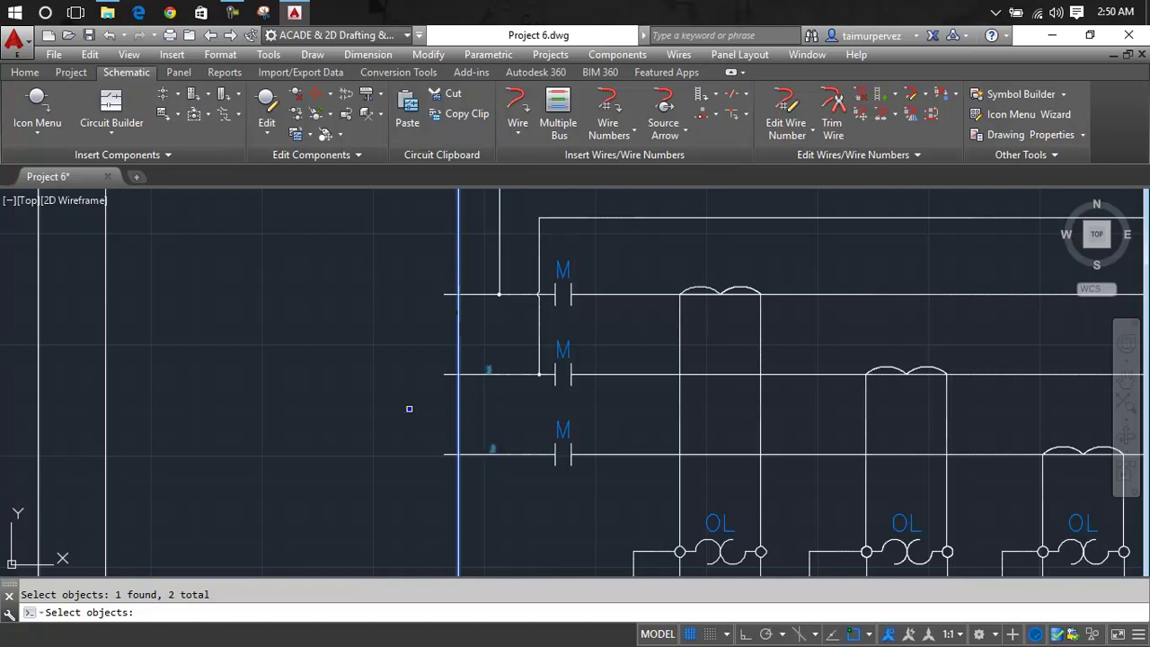
key(Escape)
scroll(472, 289, up, 5)
scroll(472, 289, down, 1)
scroll(473, 290, down, 2)
scroll(475, 291, down, 3)
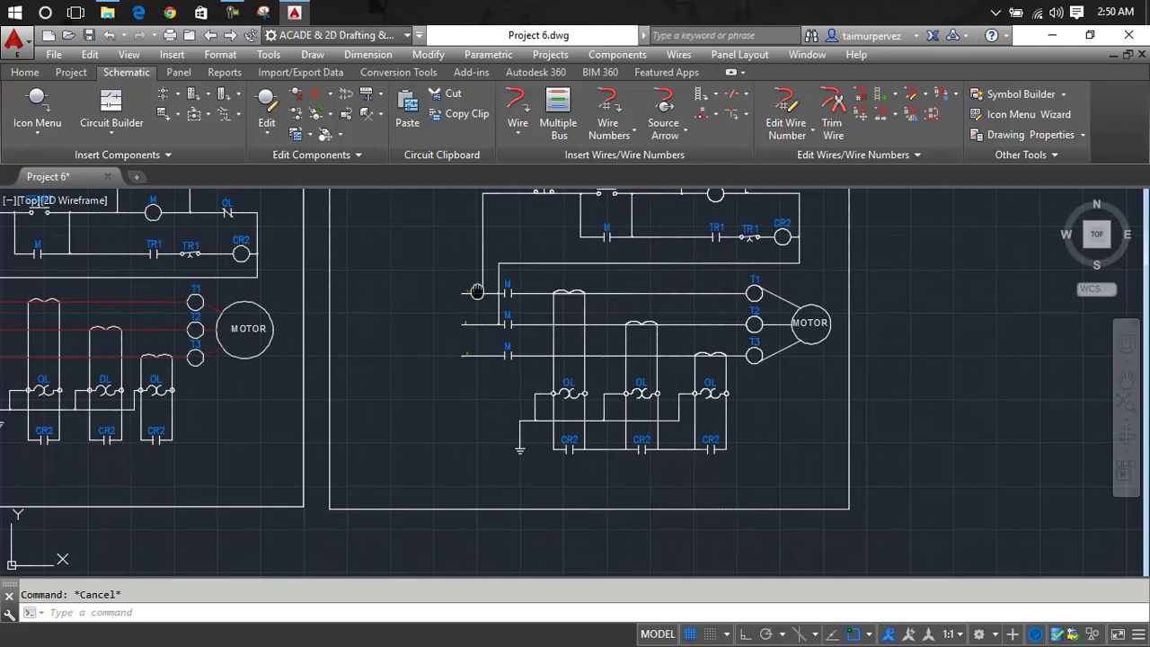
Change the top line wire's number to L1 with Edit Wire Number.
middle_drag(476, 291, 626, 307)
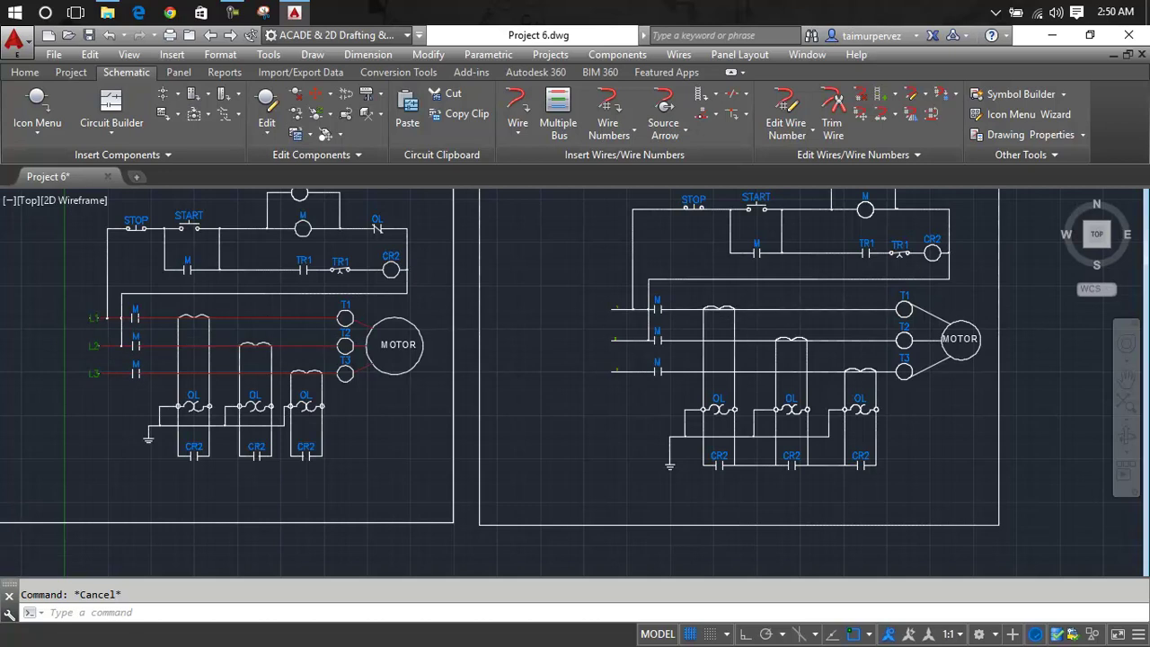
scroll(637, 319, up, 5)
scroll(655, 313, up, 2)
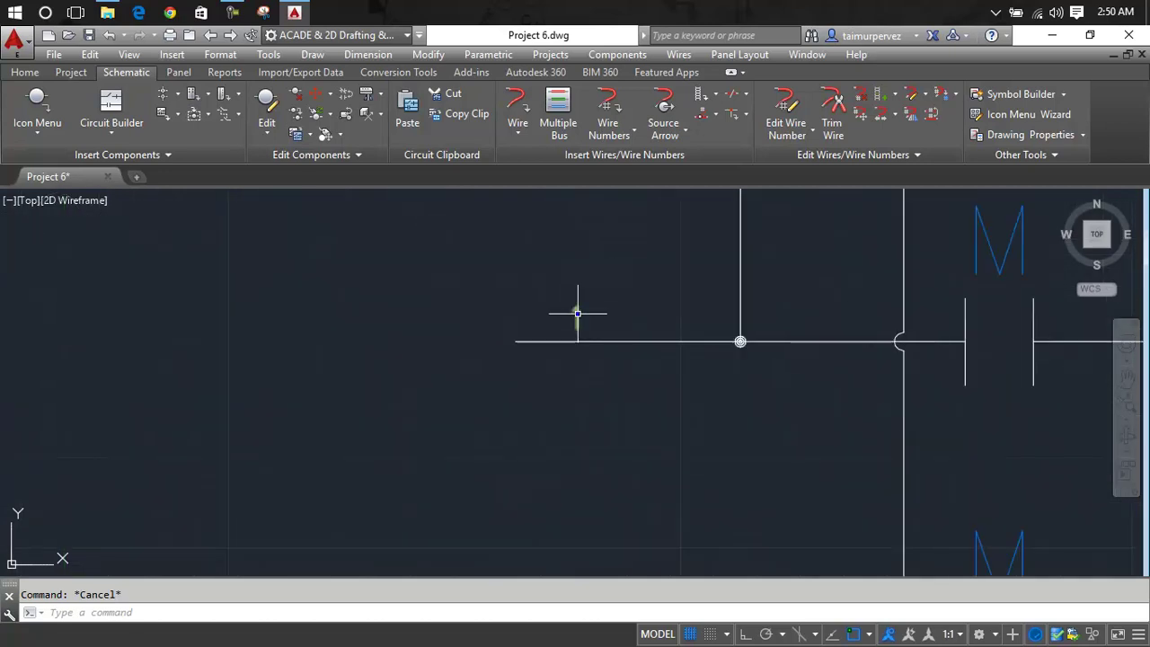
right_click(578, 314)
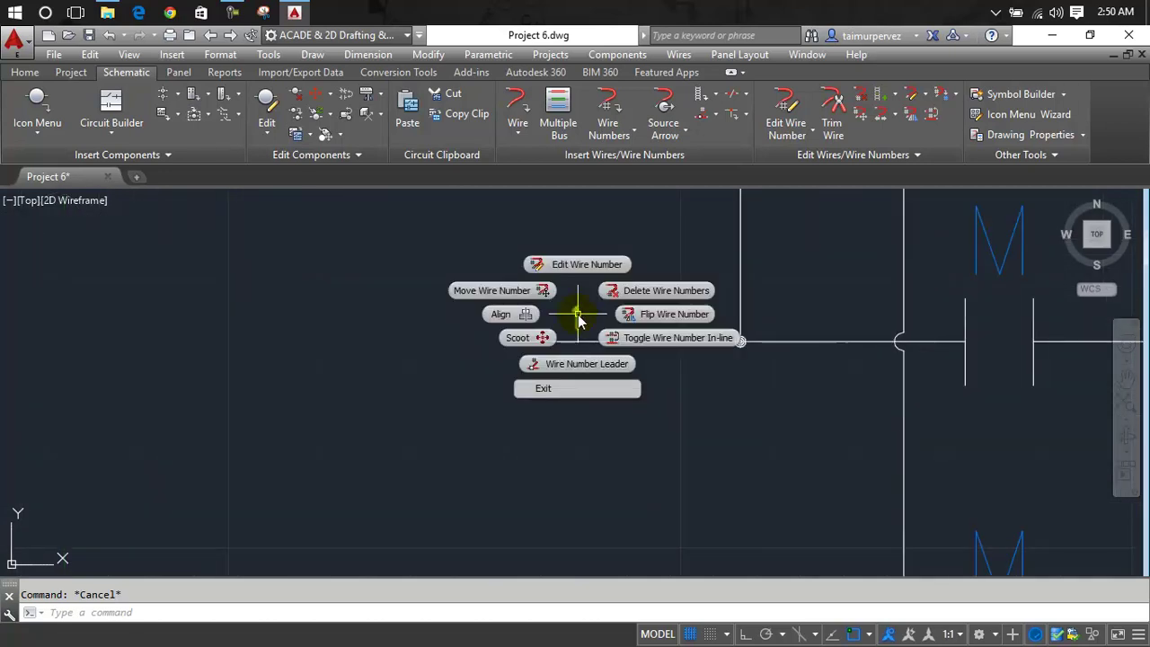
click(566, 264)
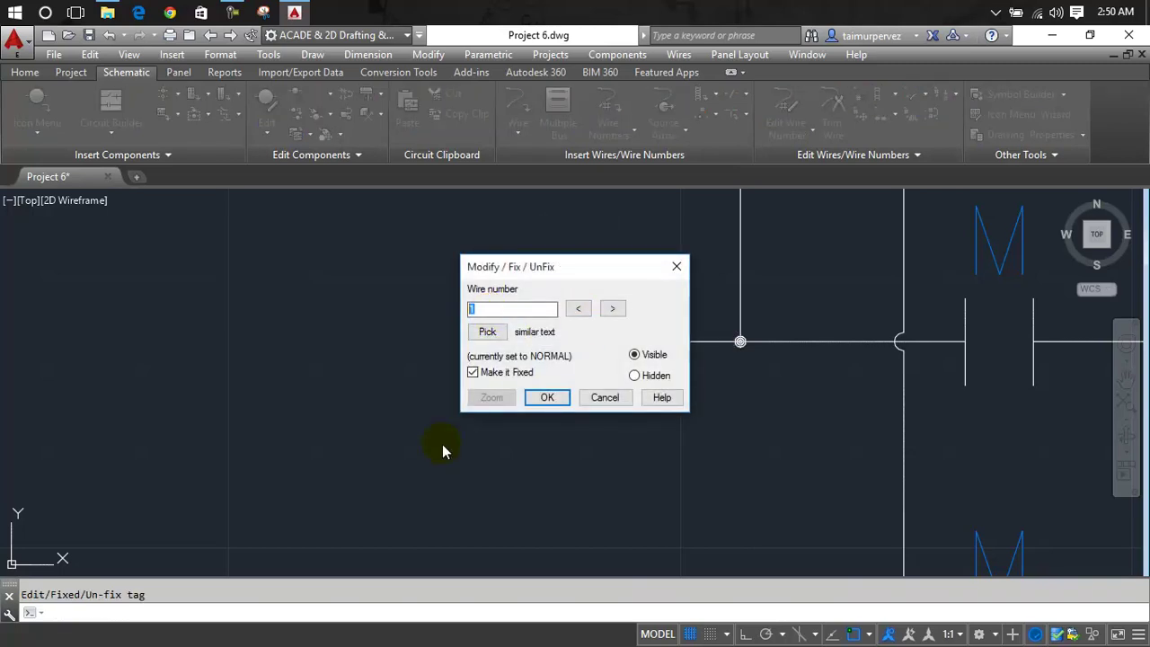
text(L)
click(540, 404)
Delete wire number 2 from the middle motor line.
scroll(552, 341, down, 3)
middle_drag(571, 367, 570, 218)
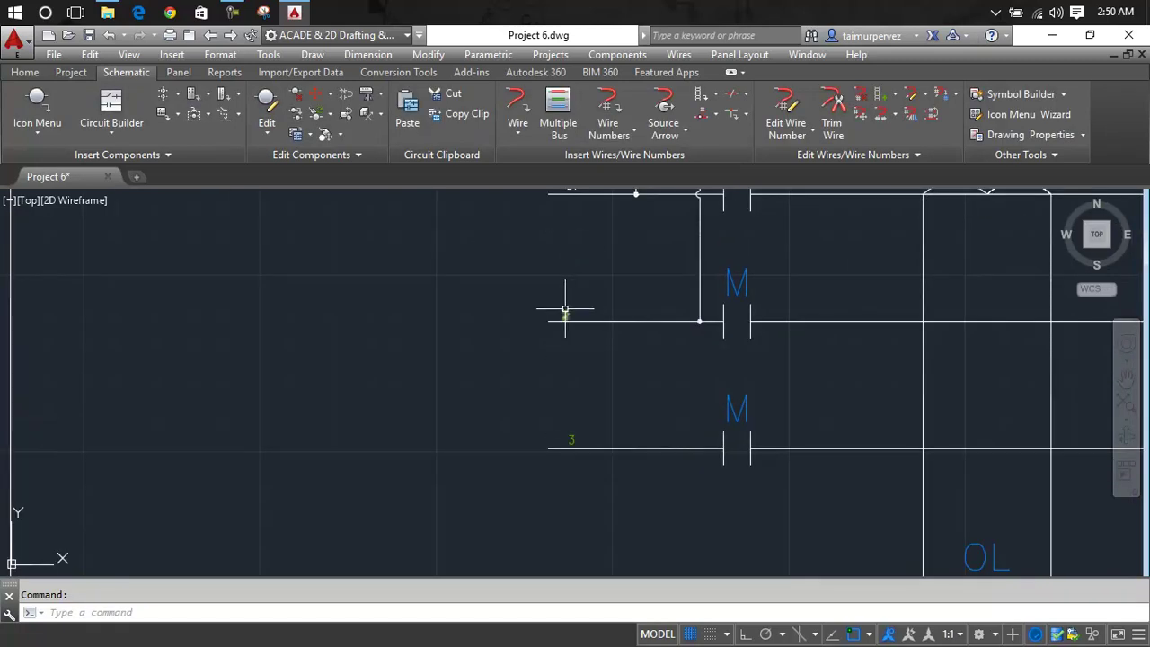
right_click(565, 310)
click(562, 259)
right_click(565, 314)
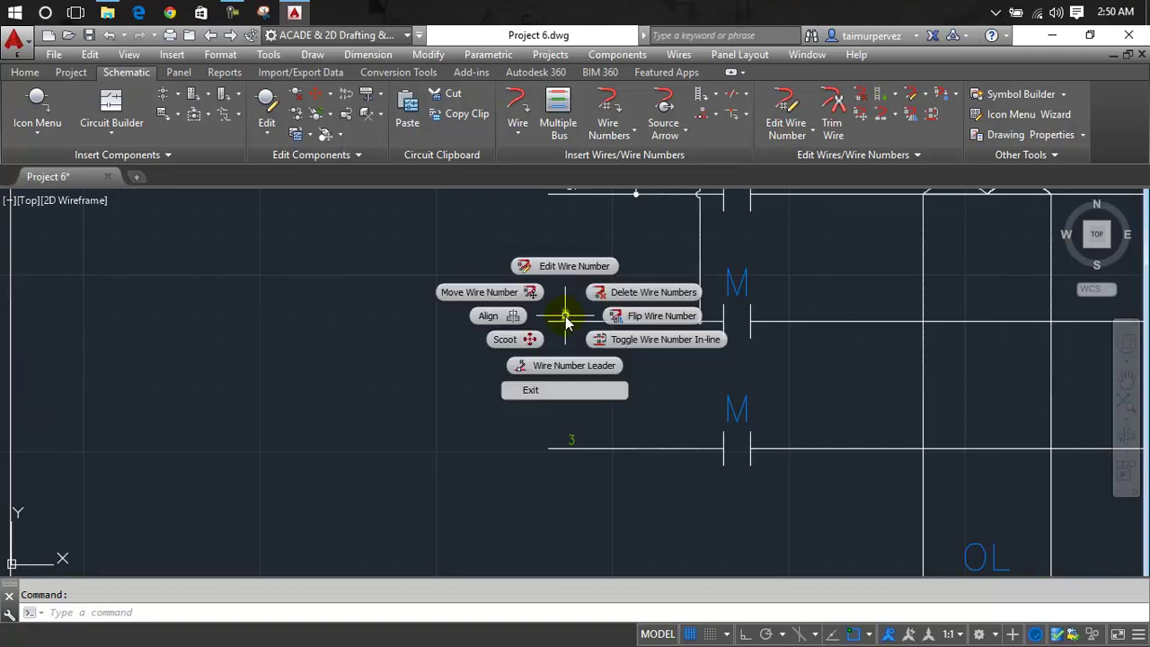
click(561, 266)
scroll(565, 316, down, 4)
scroll(565, 316, down, 3)
scroll(564, 316, down, 2)
scroll(566, 315, up, 3)
scroll(569, 313, up, 5)
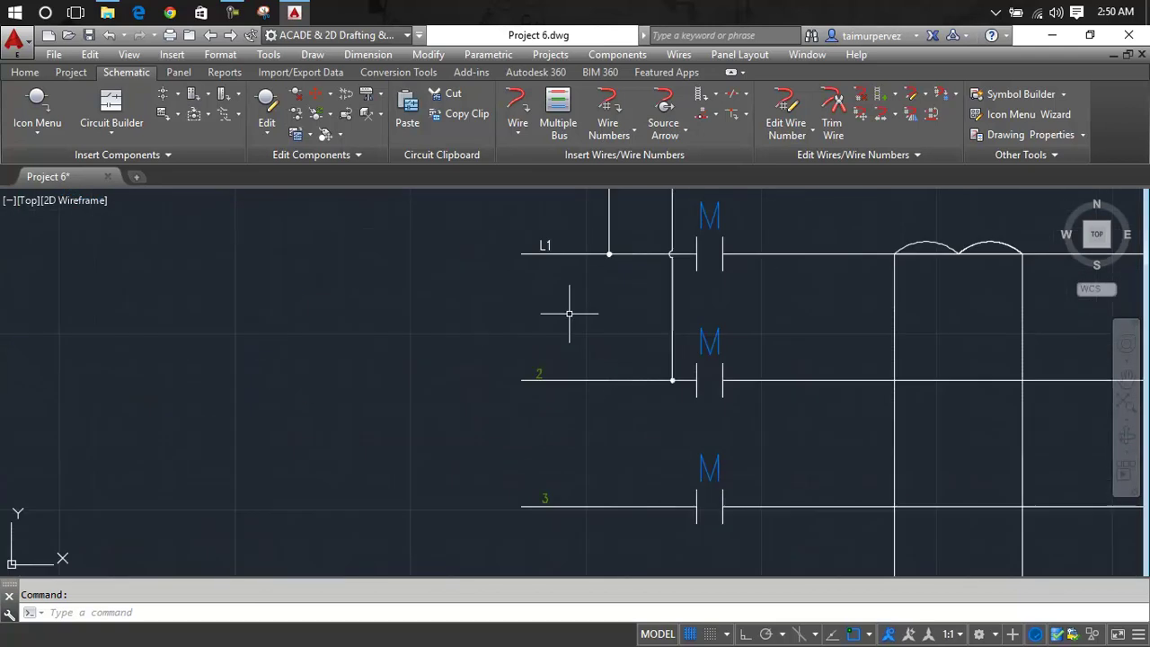
click(539, 368)
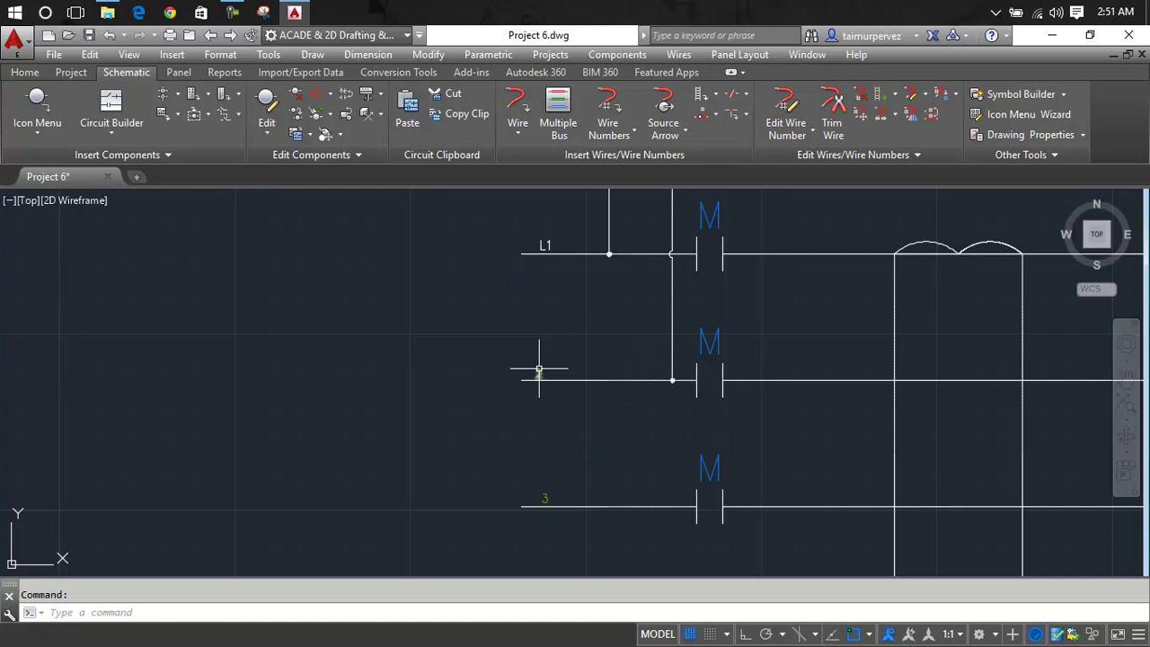
click(540, 374)
key(Delete)
click(545, 493)
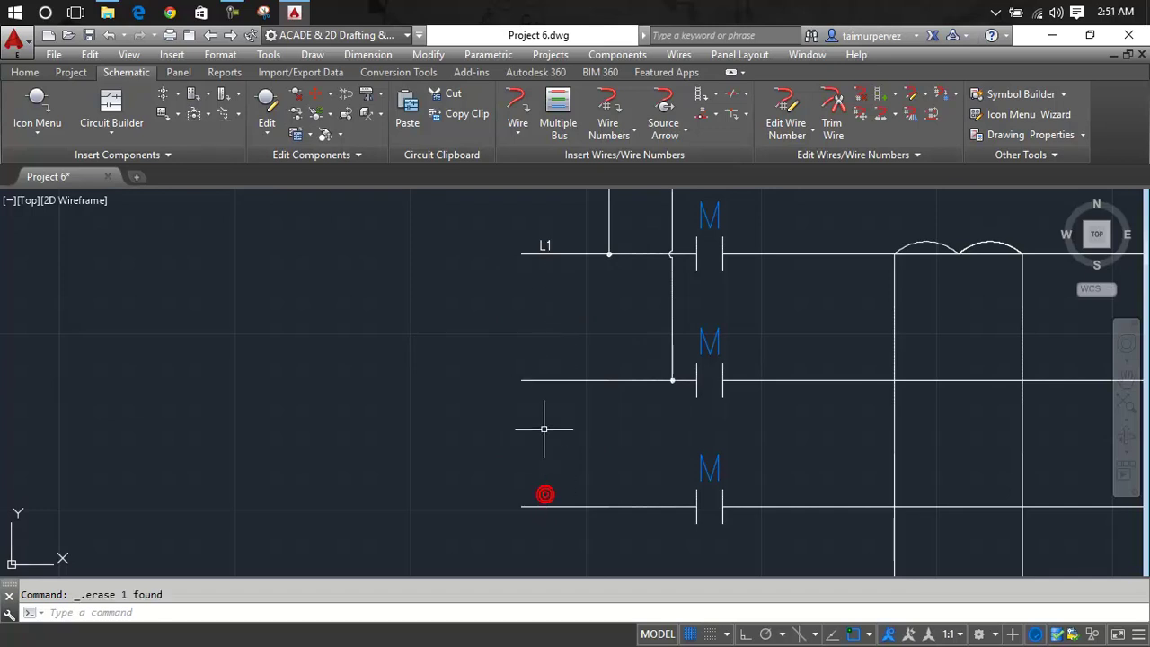
Delete the old L1 wire-number tag from the top line wire.
right_click(541, 245)
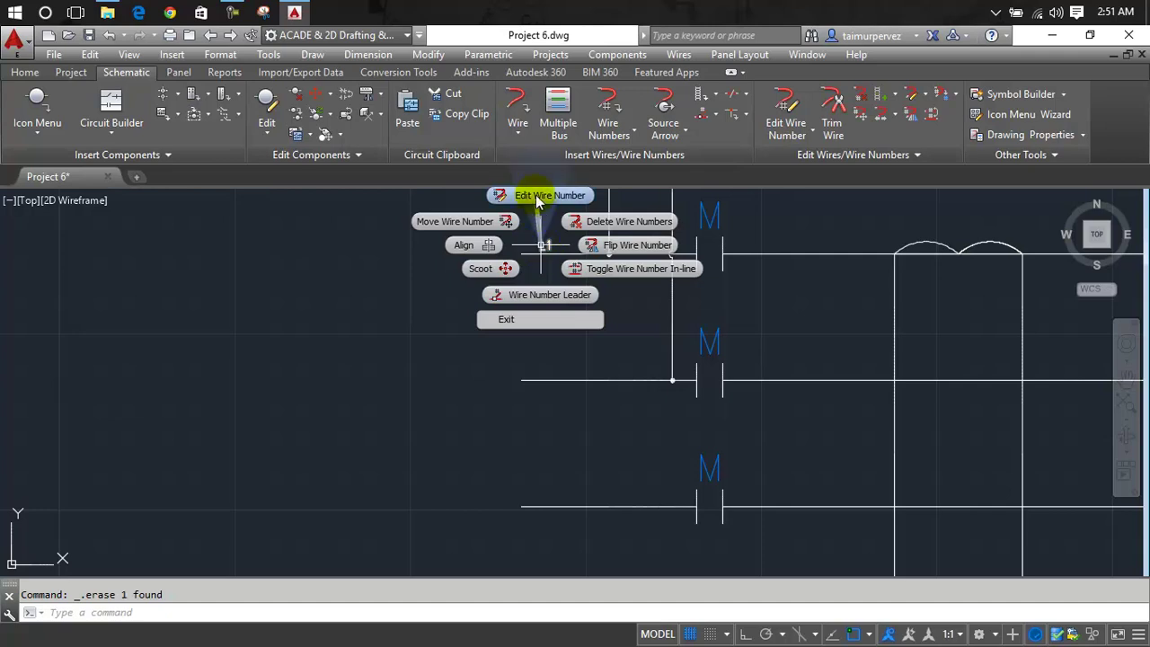
click(542, 244)
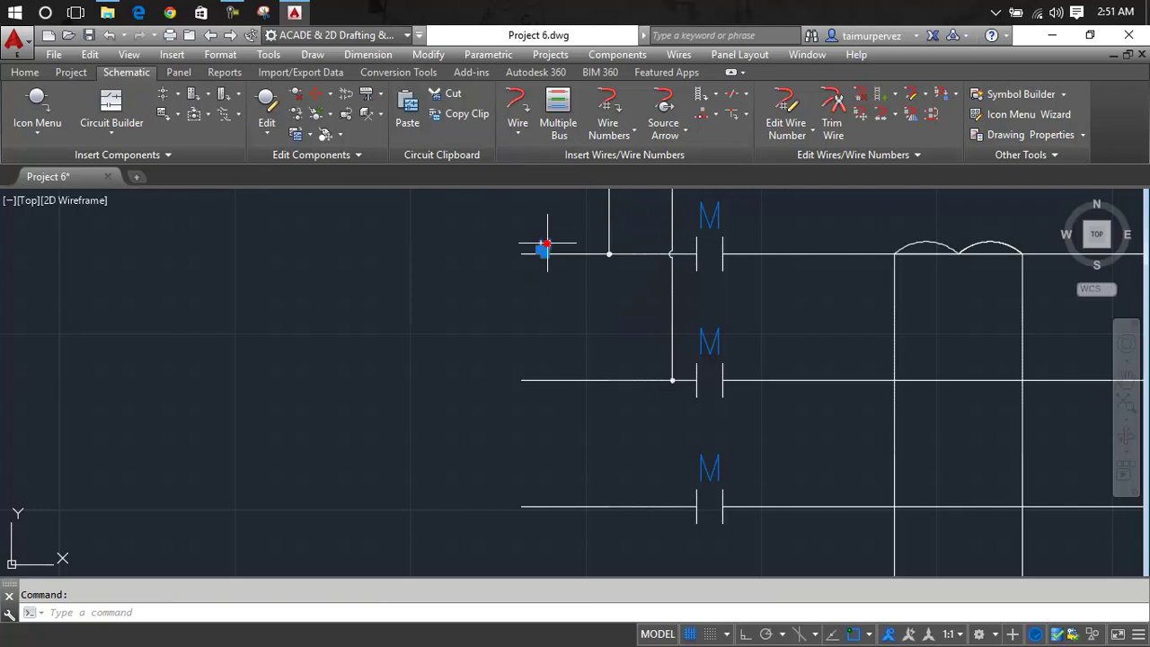
key(Delete)
click(560, 117)
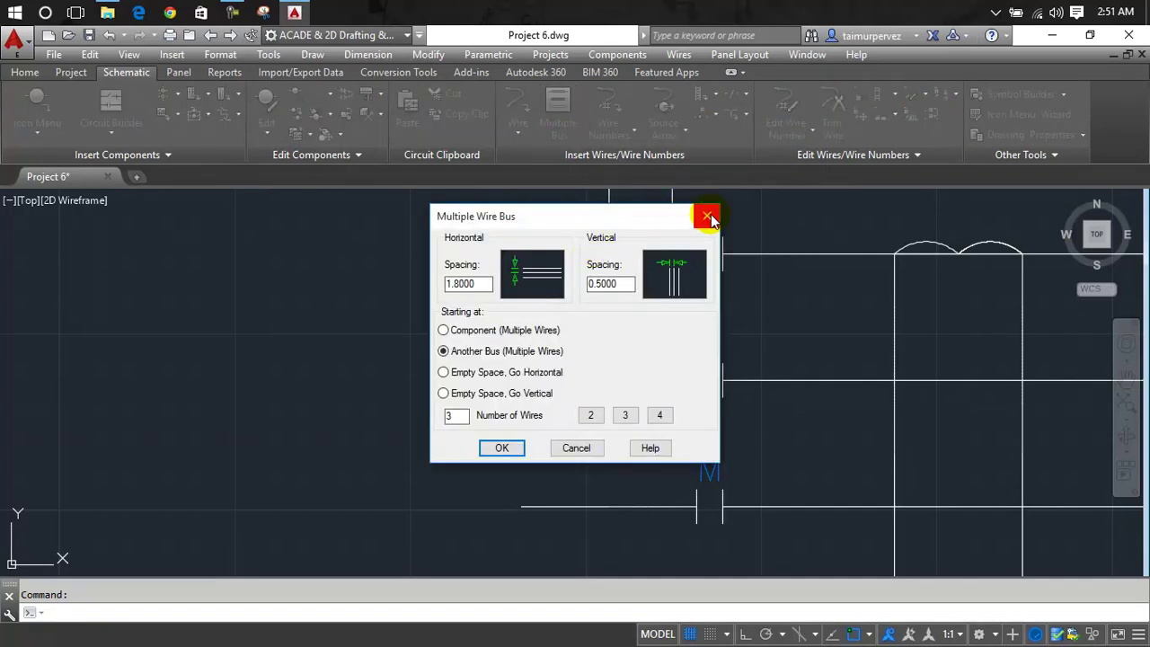
click(707, 216)
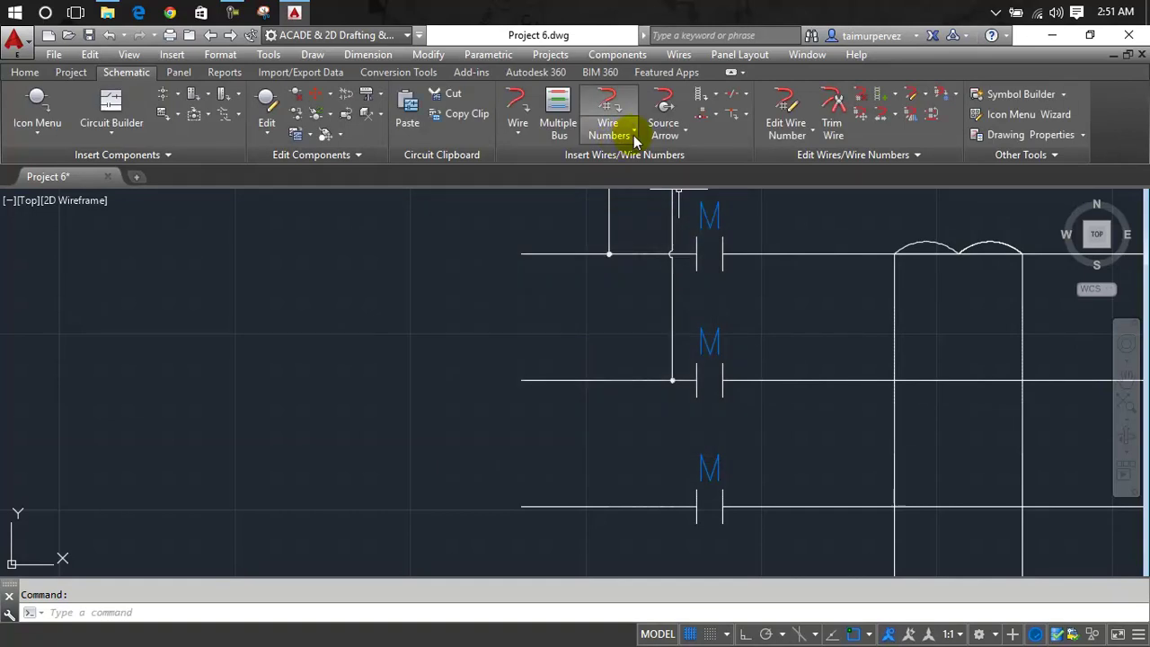
Tag the top line wire L1 using individually picked wire numbering.
click(631, 135)
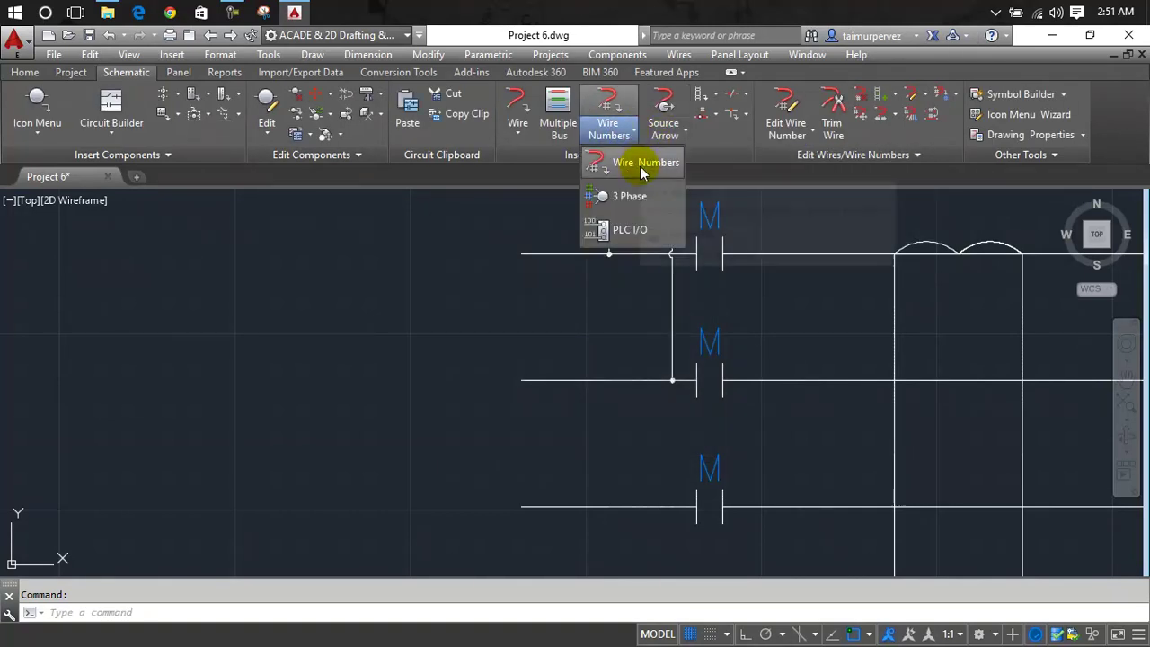
click(640, 174)
double_click(579, 299)
text(L1)
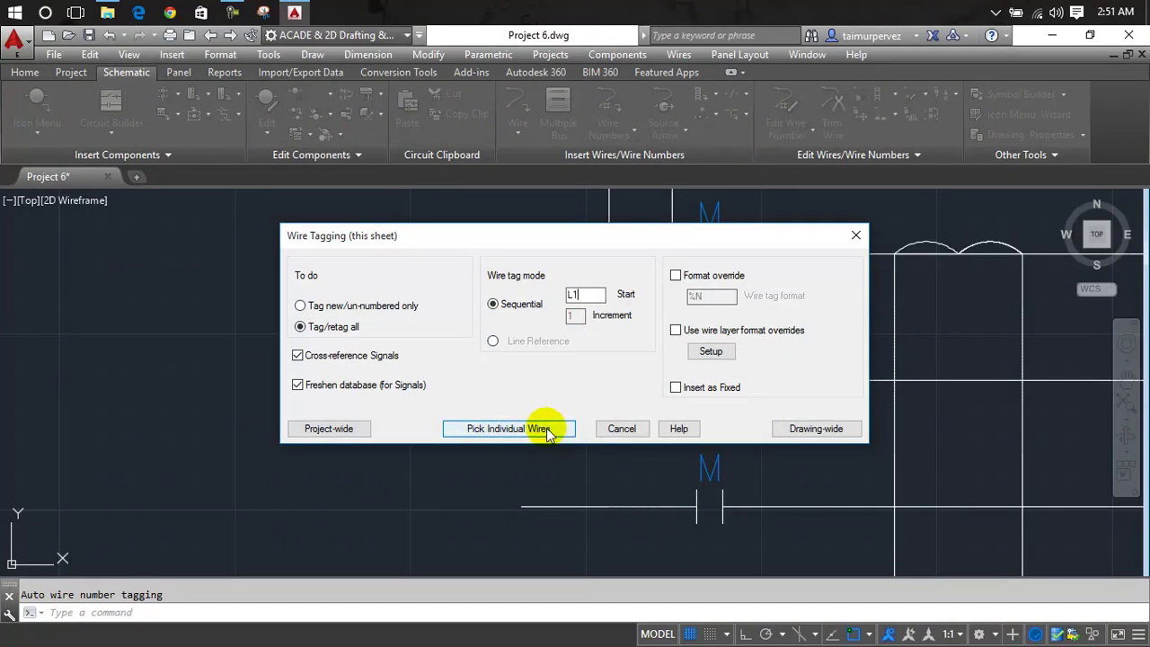
click(546, 428)
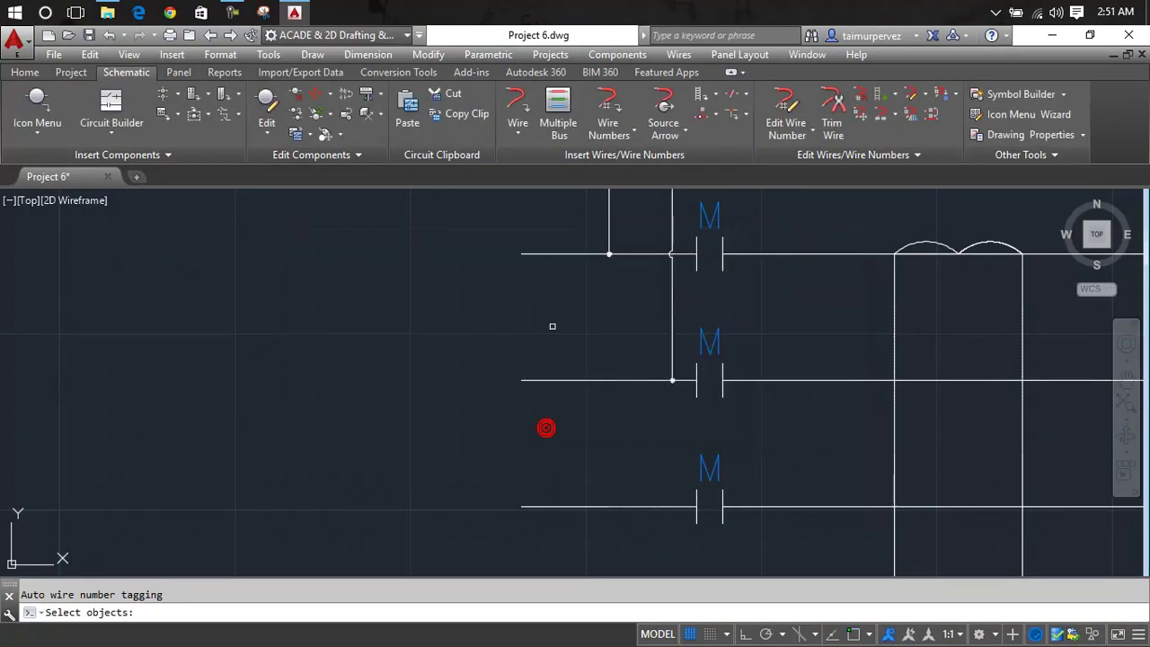
click(522, 254)
key(Return)
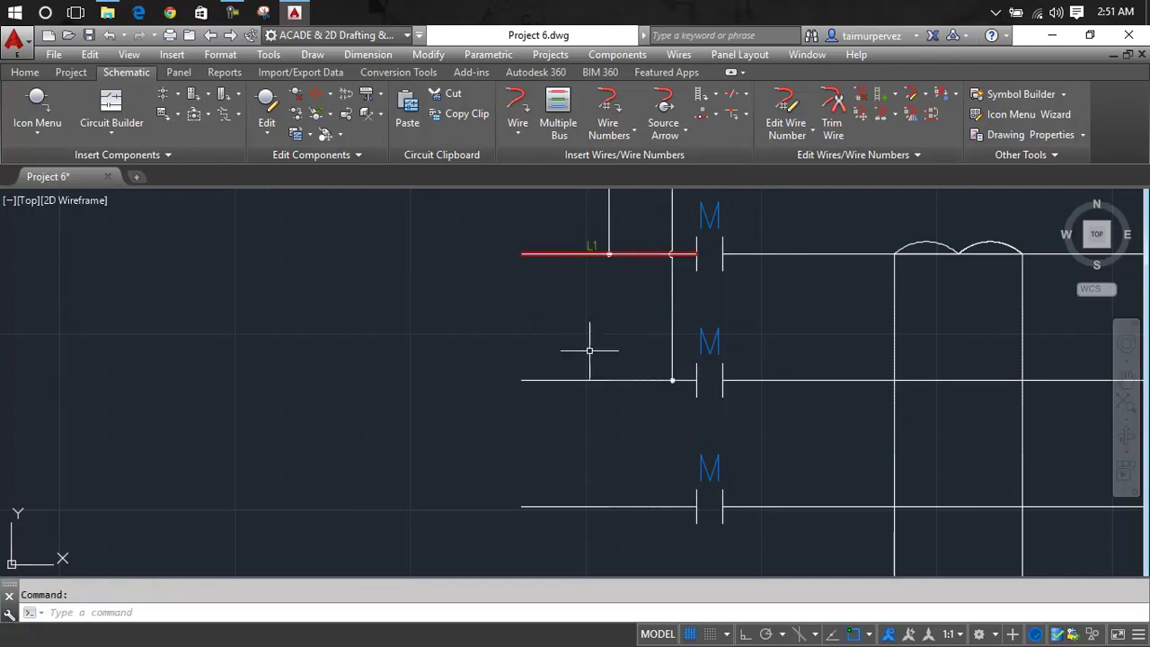
Tag the middle line wire L2.
key(Return)
double_click(579, 295)
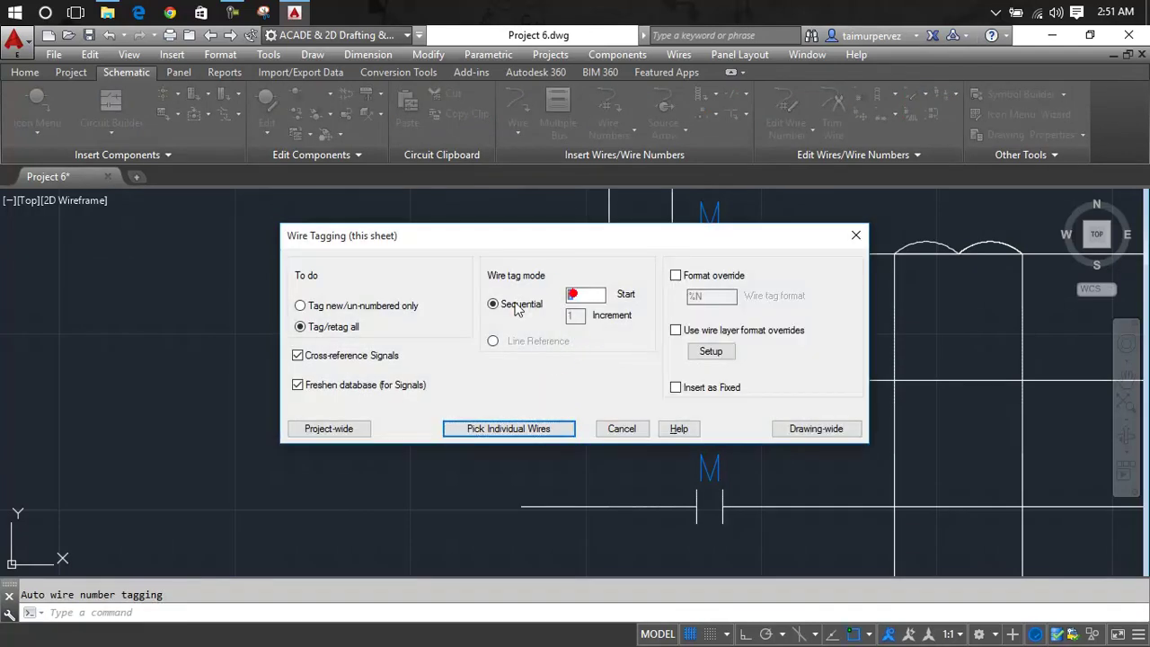
text(L2)
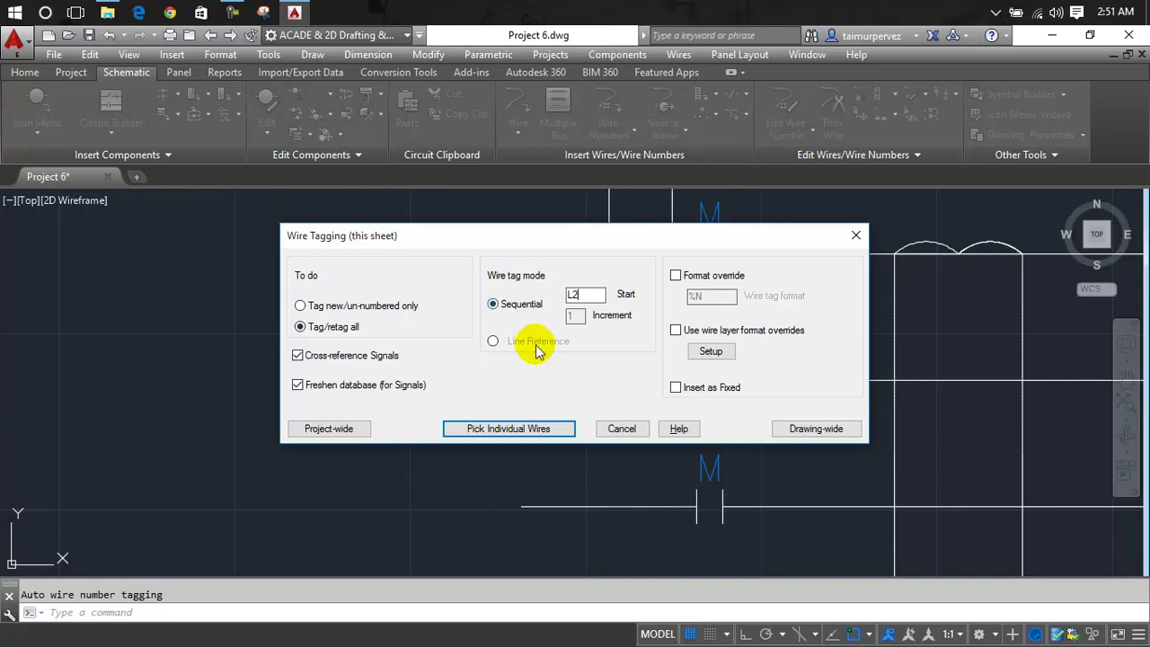
click(536, 429)
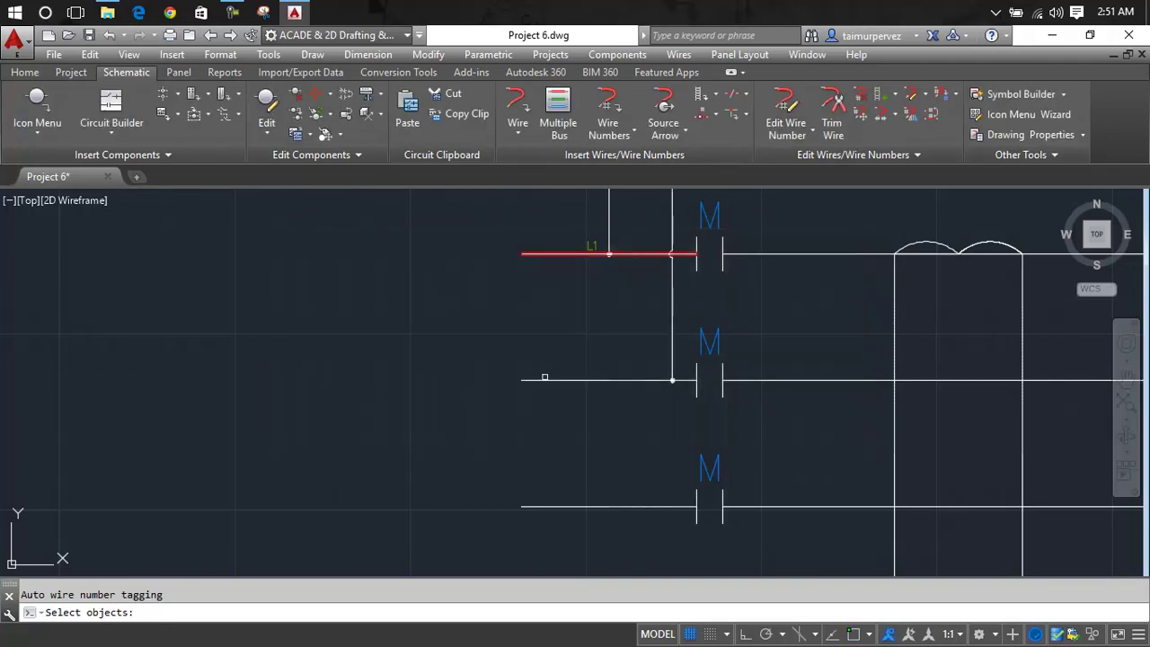
click(537, 381)
key(Return)
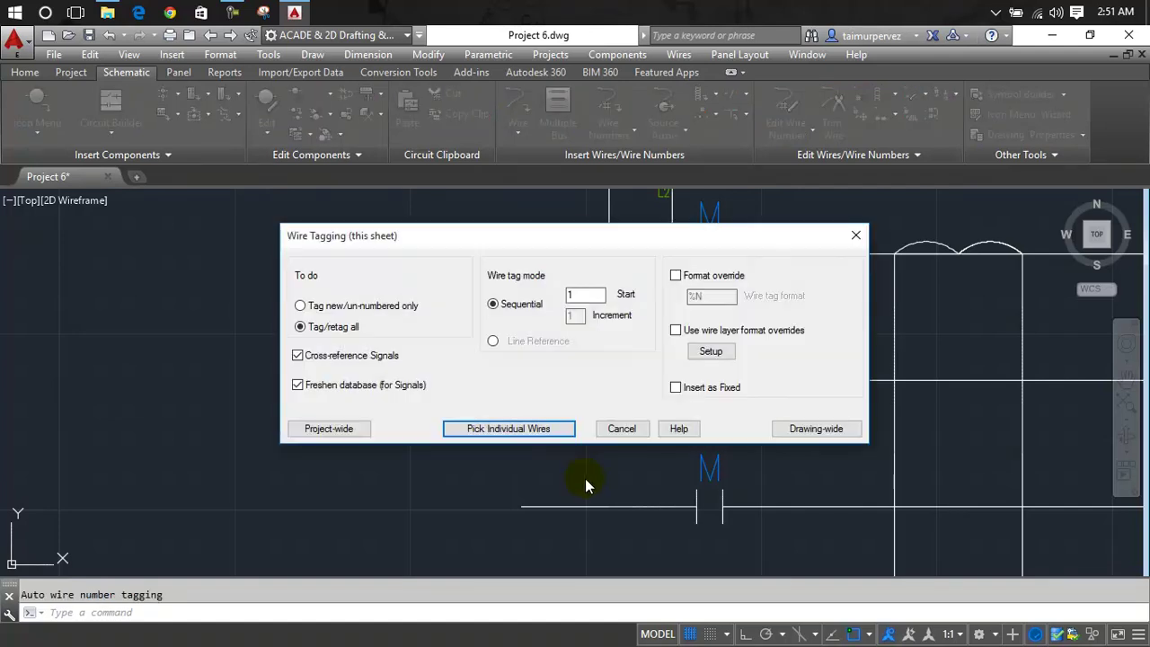
Tag the bottom line wire L3.
double_click(585, 295)
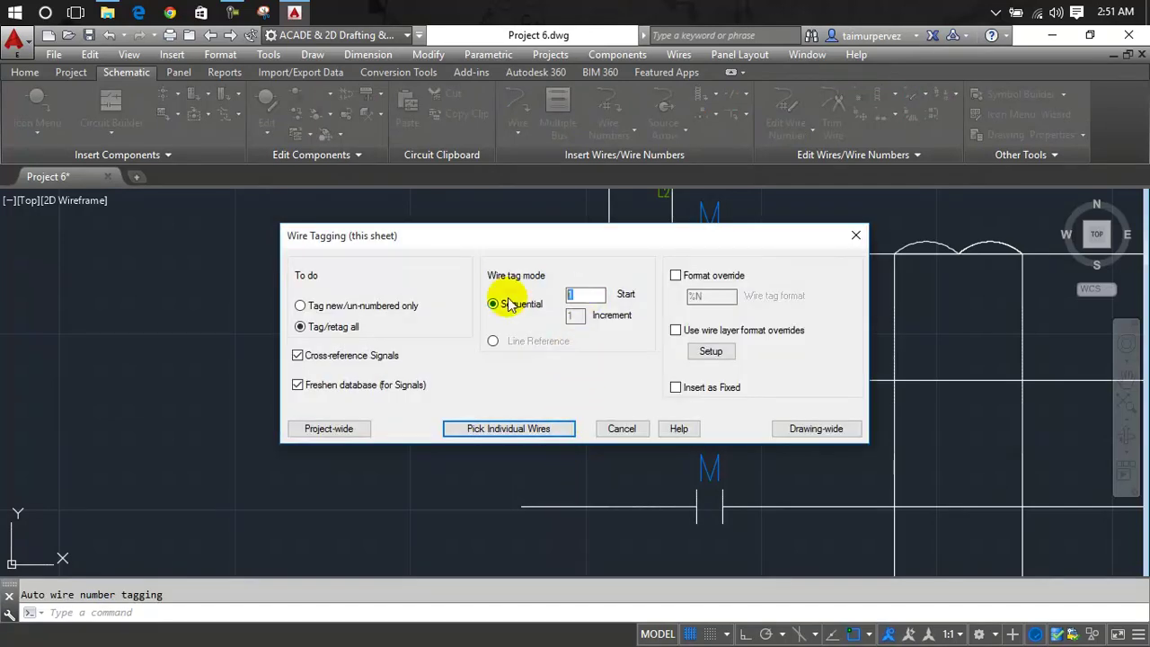
text(L3)
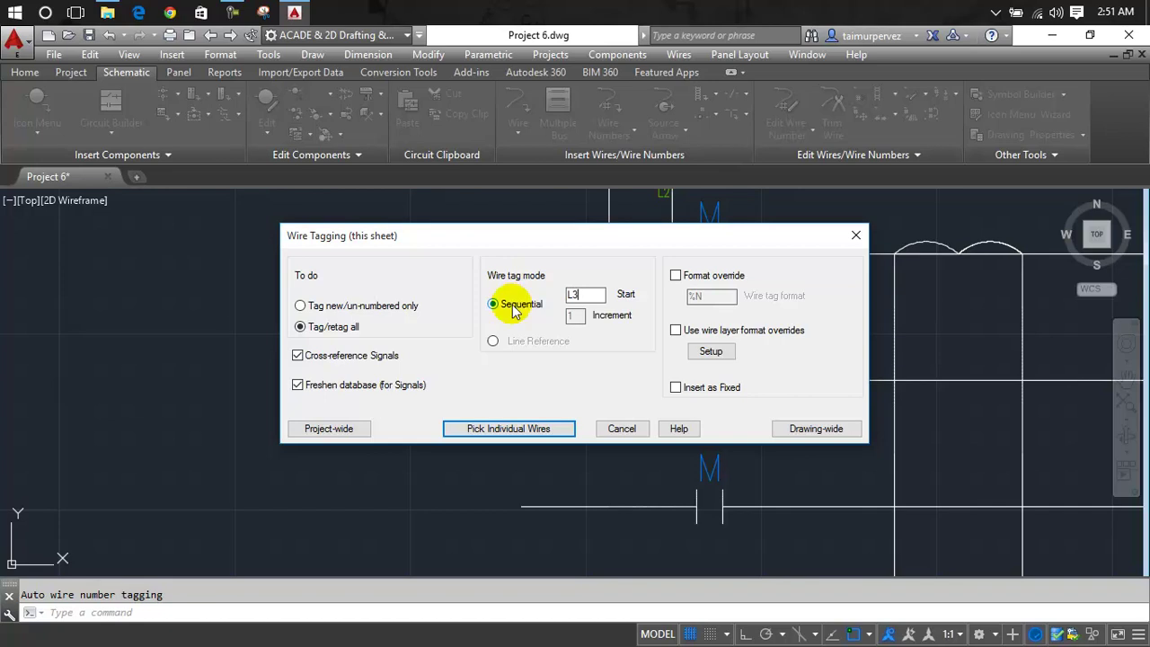
click(543, 426)
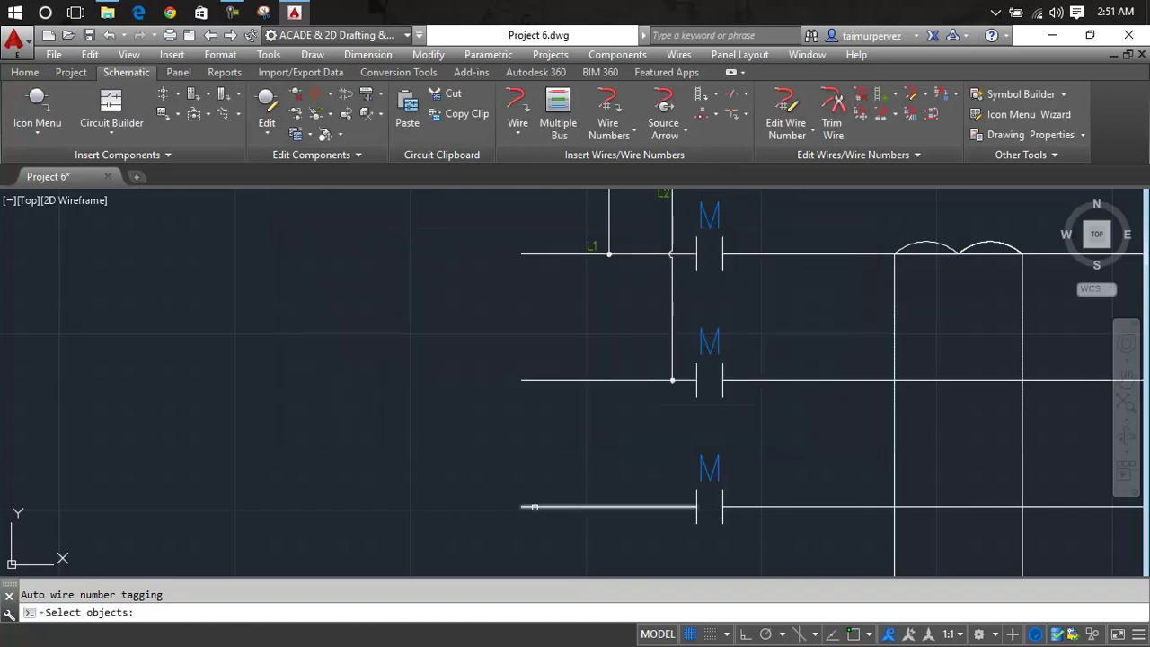
click(534, 507)
key(Return)
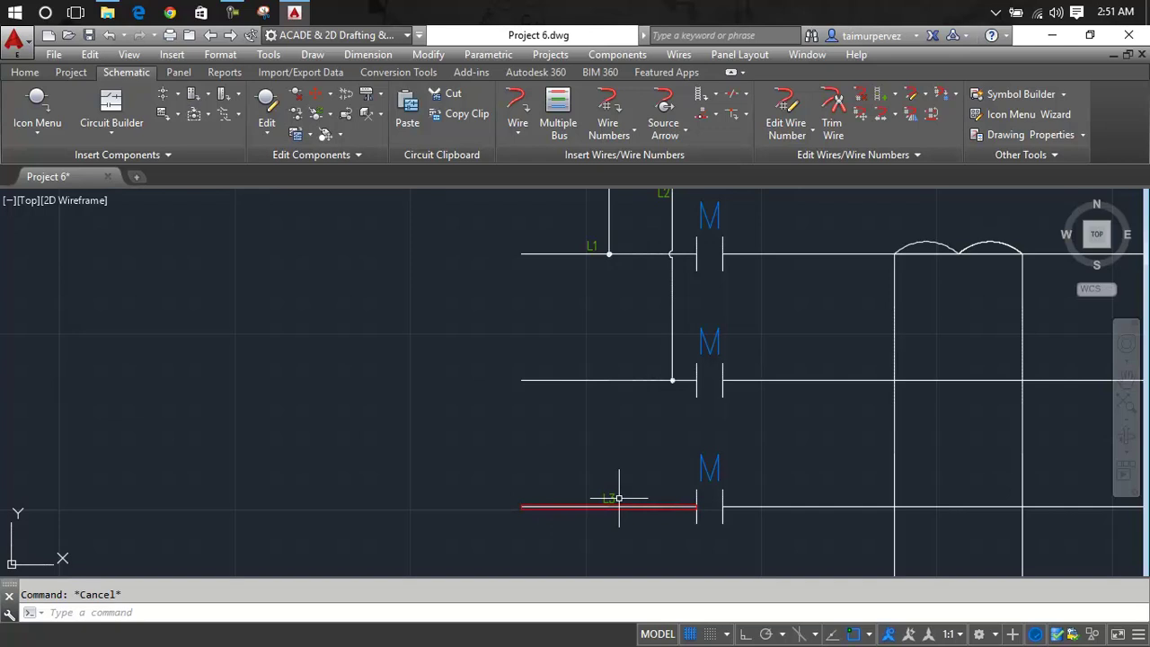
text(m)
key(Return)
Move the L3 tag to the left end of the bottom wire.
click(608, 498)
key(Return)
click(608, 498)
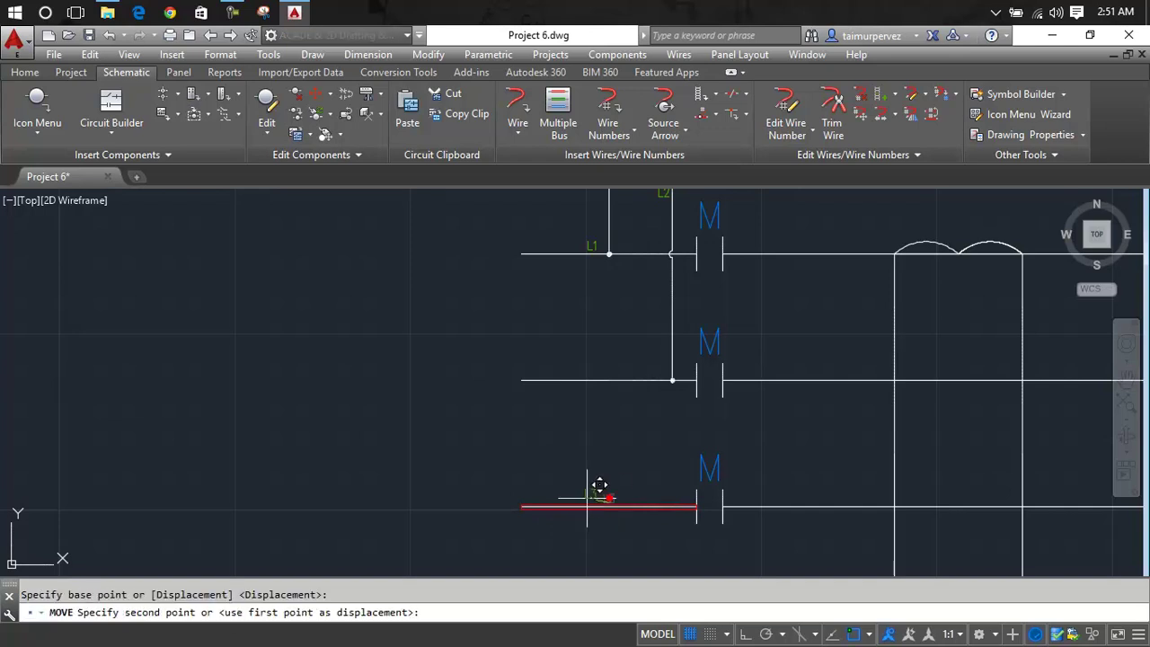
click(542, 489)
key(Return)
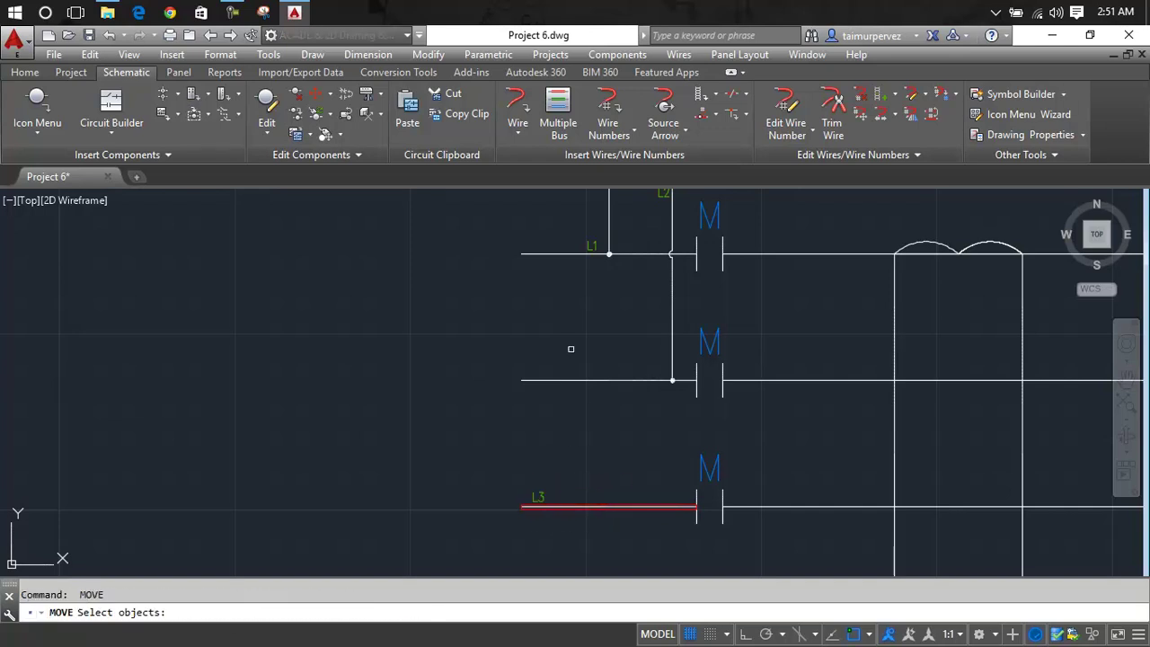
key(Escape)
Move the L2 tag down from its vertical branch onto the middle wire.
middle_drag(657, 202, 658, 273)
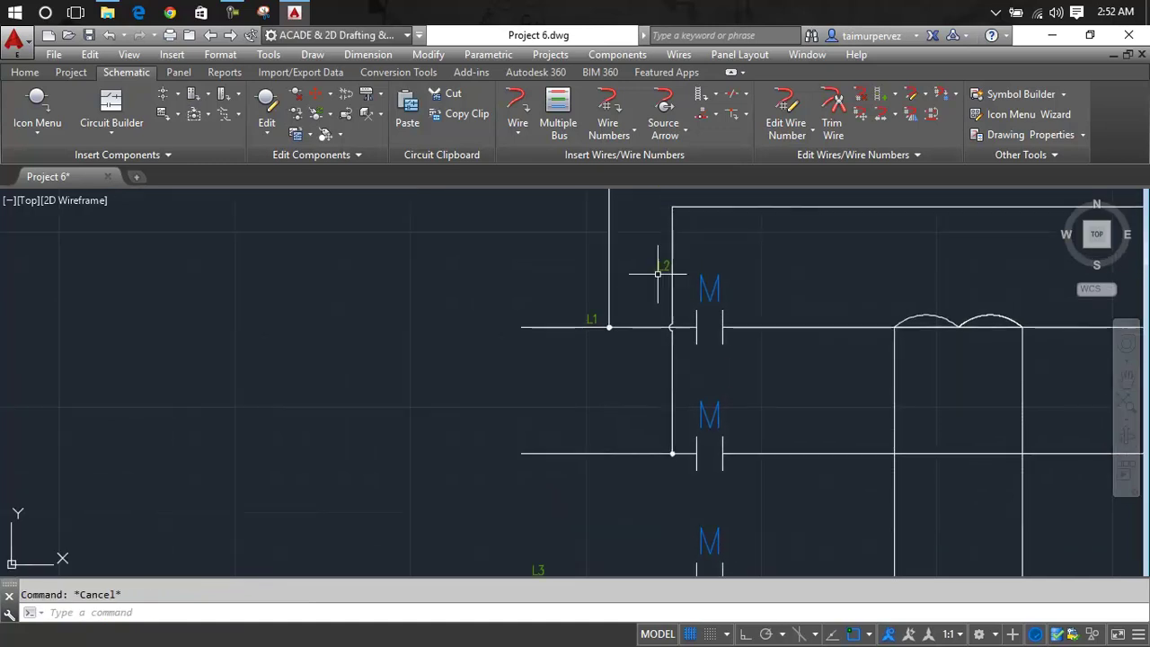
text(m)
key(Return)
click(658, 273)
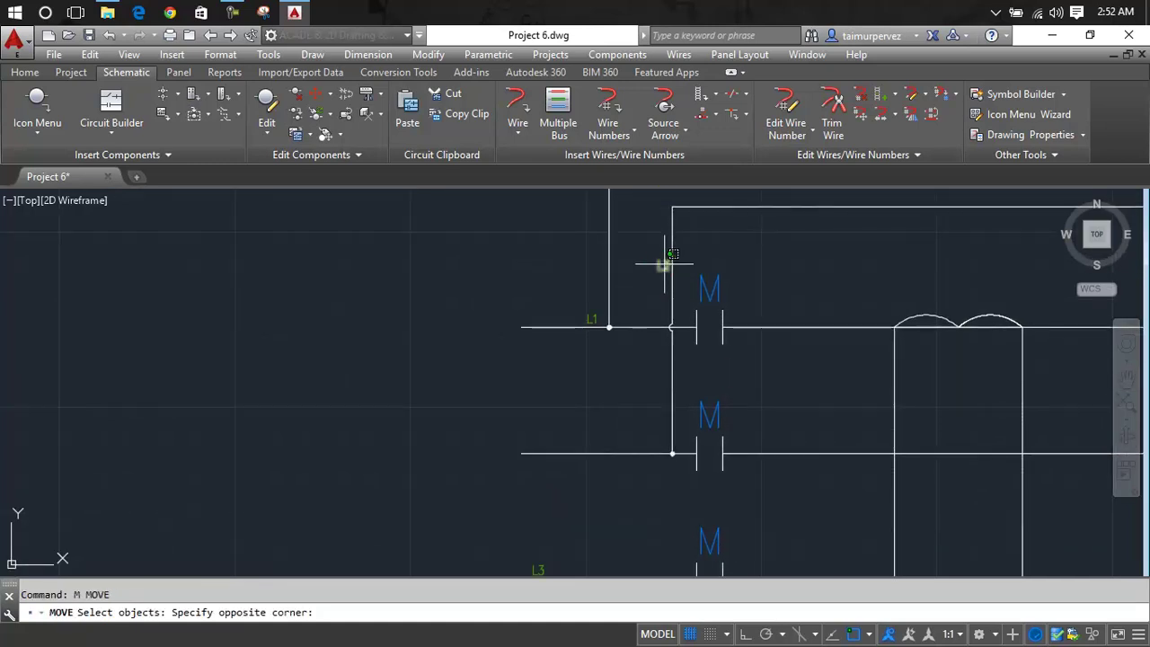
click(665, 265)
key(Return)
click(664, 265)
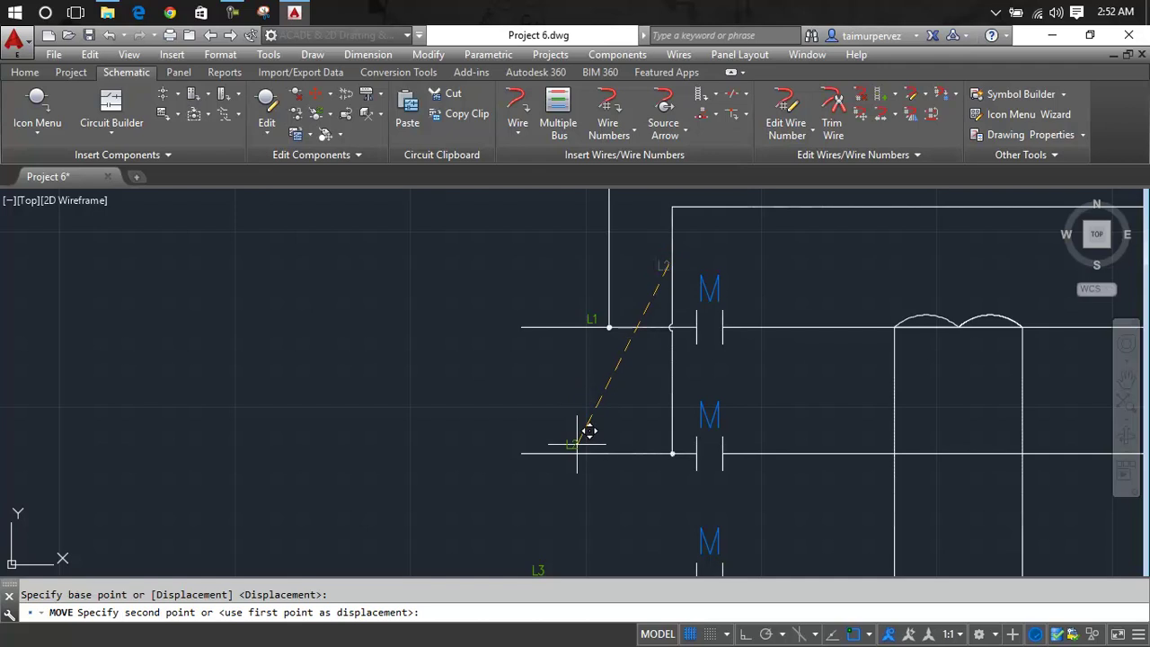
click(590, 444)
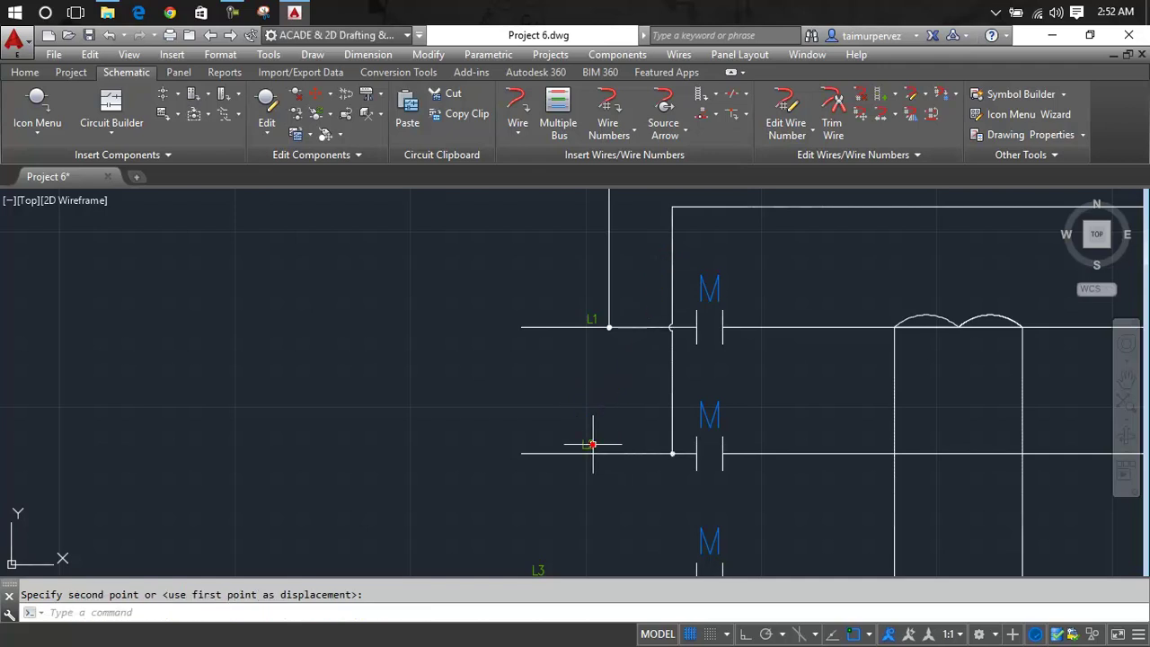
key(Escape)
Align the L1, L2 and L3 wire numbers into one vertical column.
middle_drag(554, 472, 570, 354)
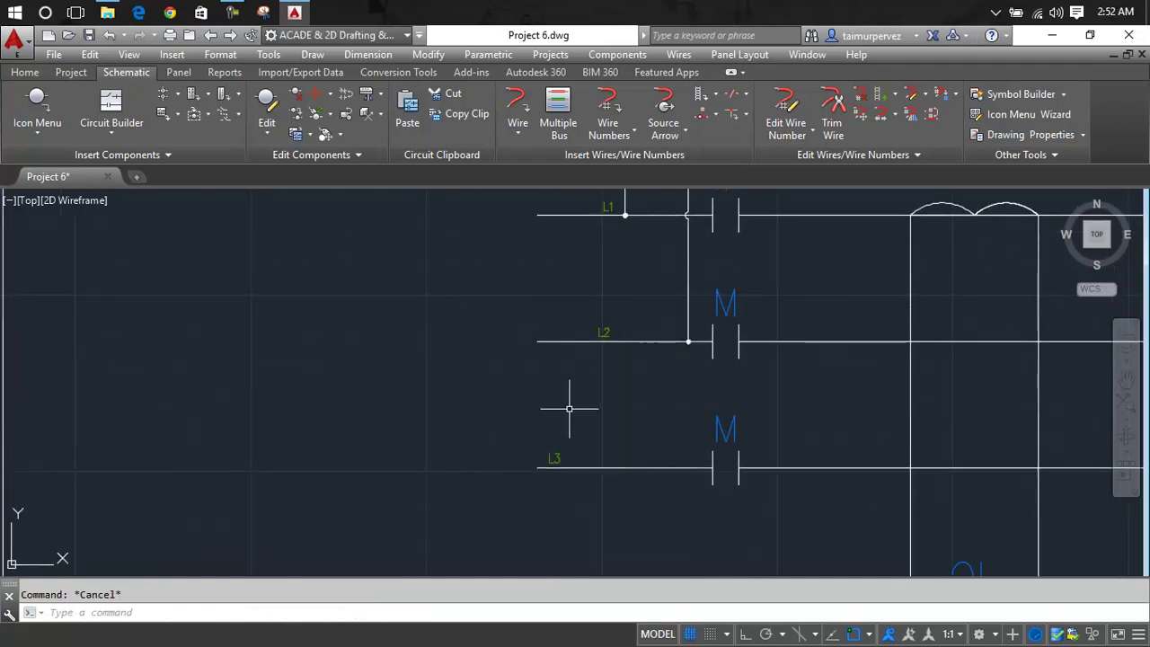
right_click(556, 455)
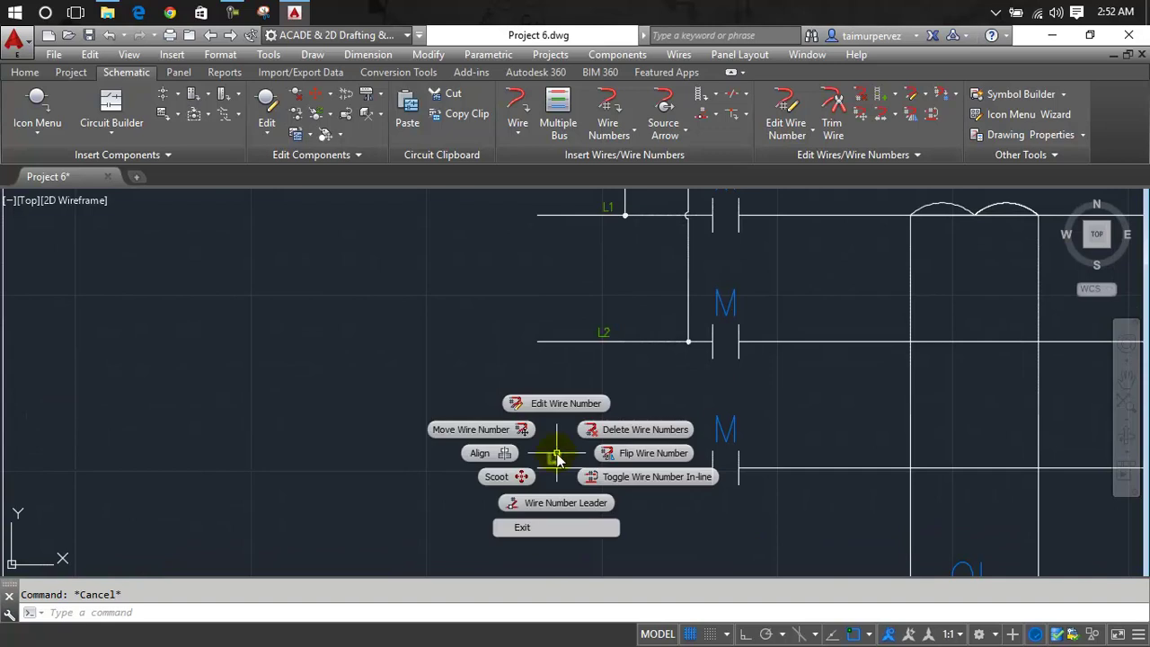
click(498, 452)
click(607, 330)
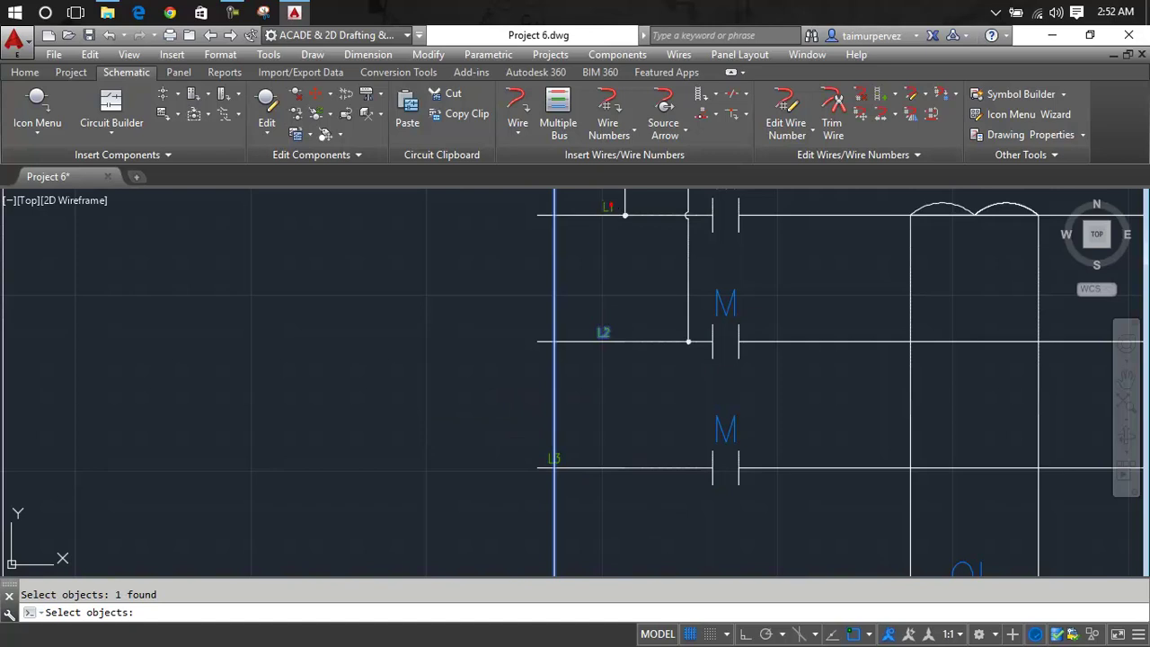
key(Return)
key(Escape)
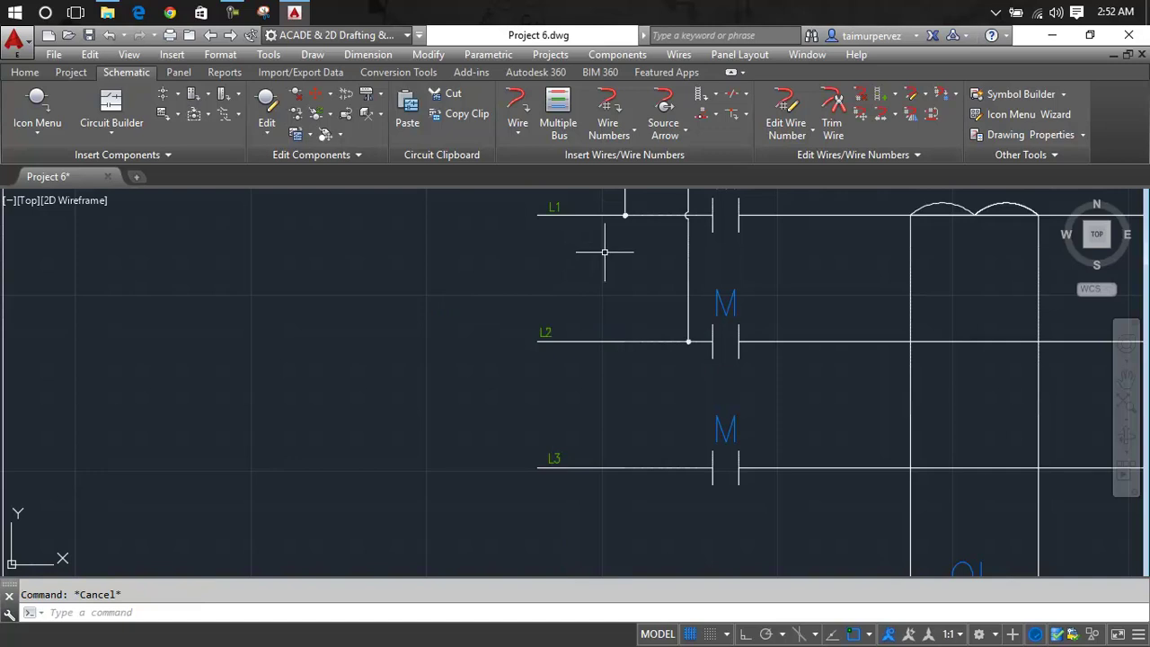
click(949, 95)
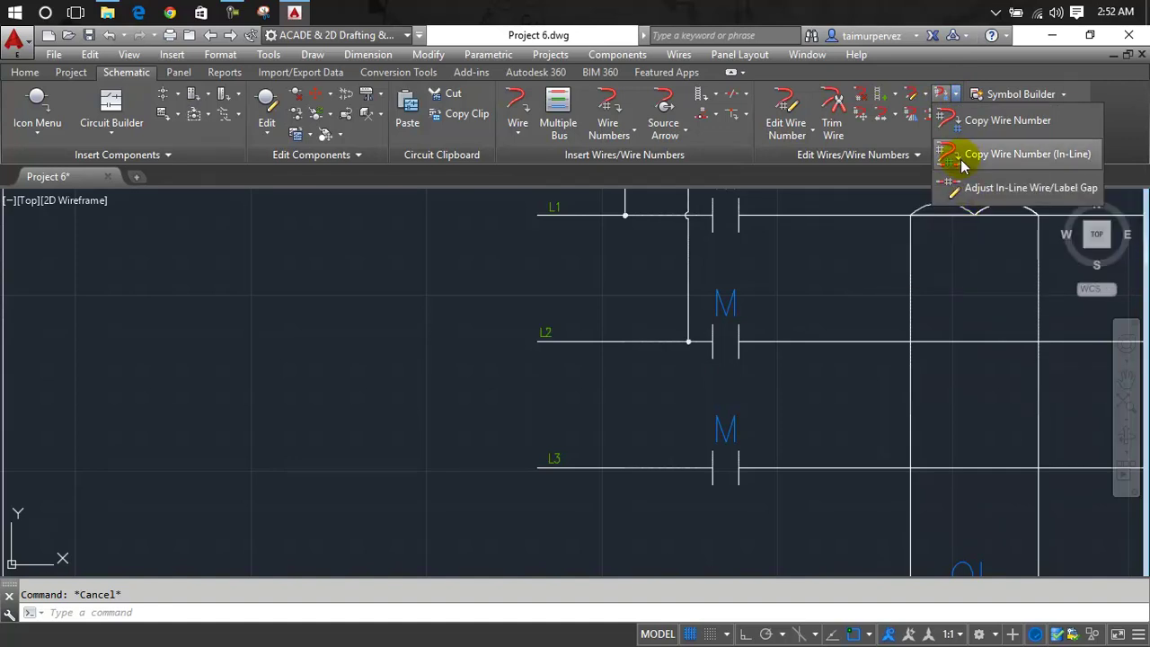
click(967, 157)
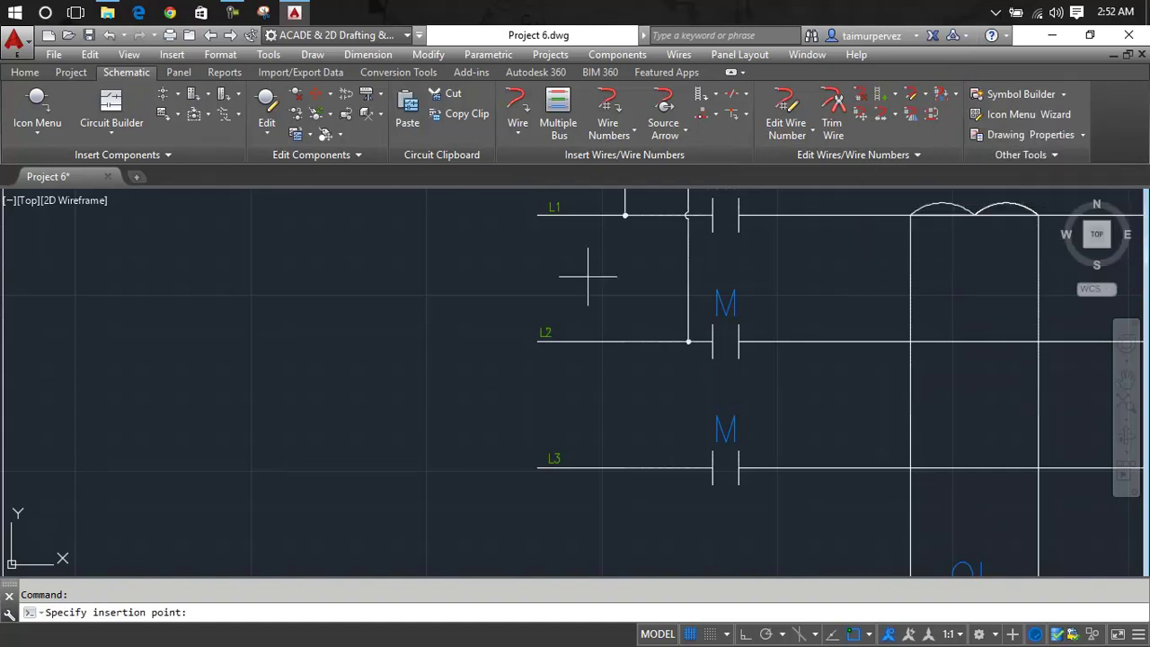
middle_drag(551, 219, 551, 288)
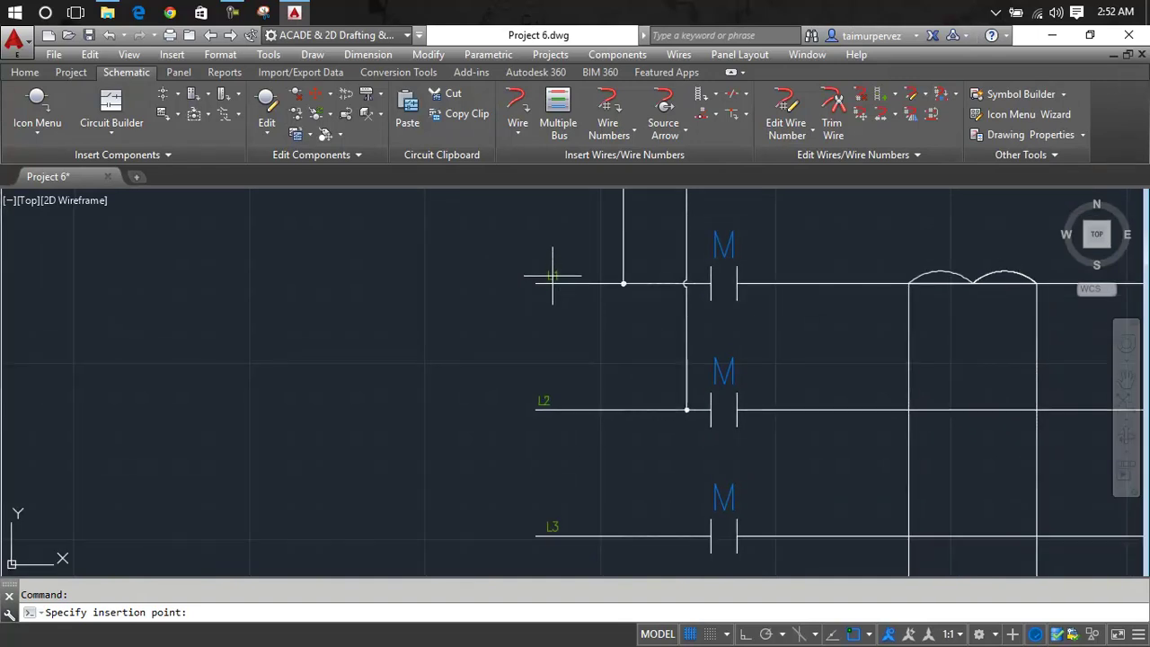
scroll(551, 277, up, 4)
click(540, 278)
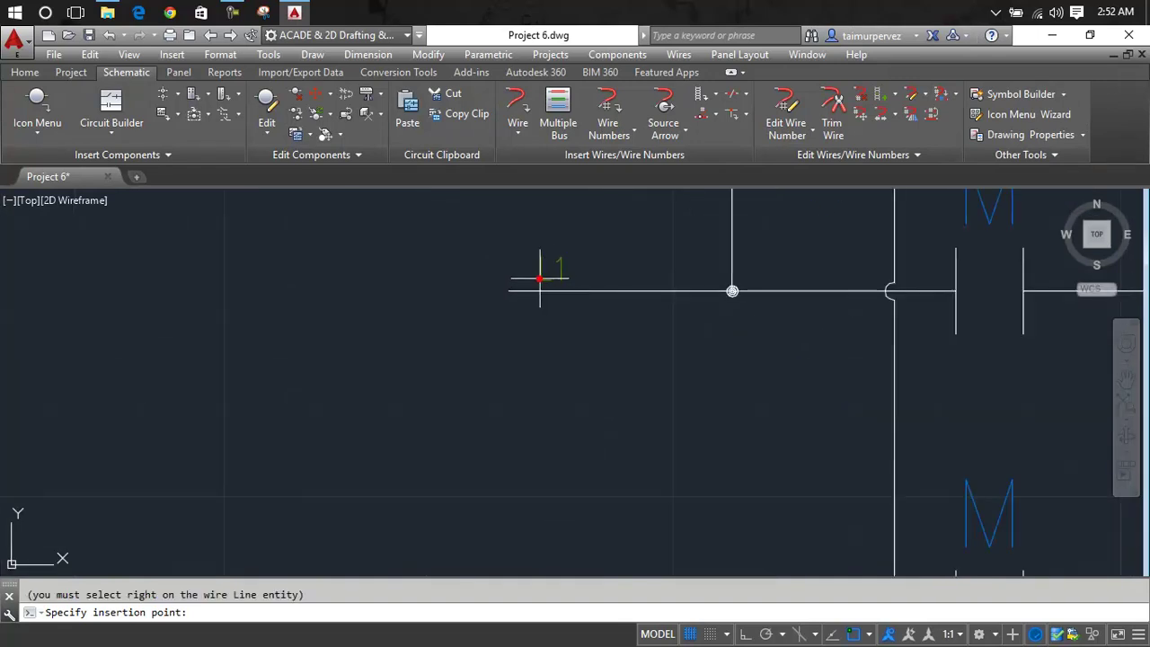
click(513, 290)
scroll(582, 326, down, 2)
scroll(575, 320, down, 2)
scroll(449, 290, down, 2)
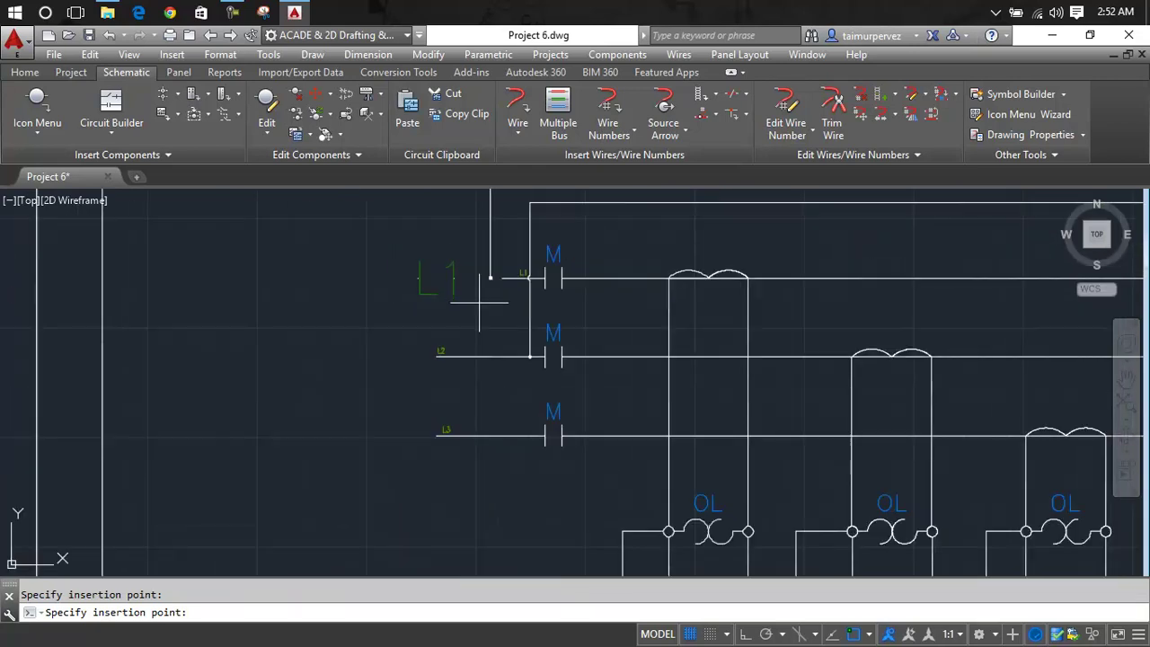
key(Return)
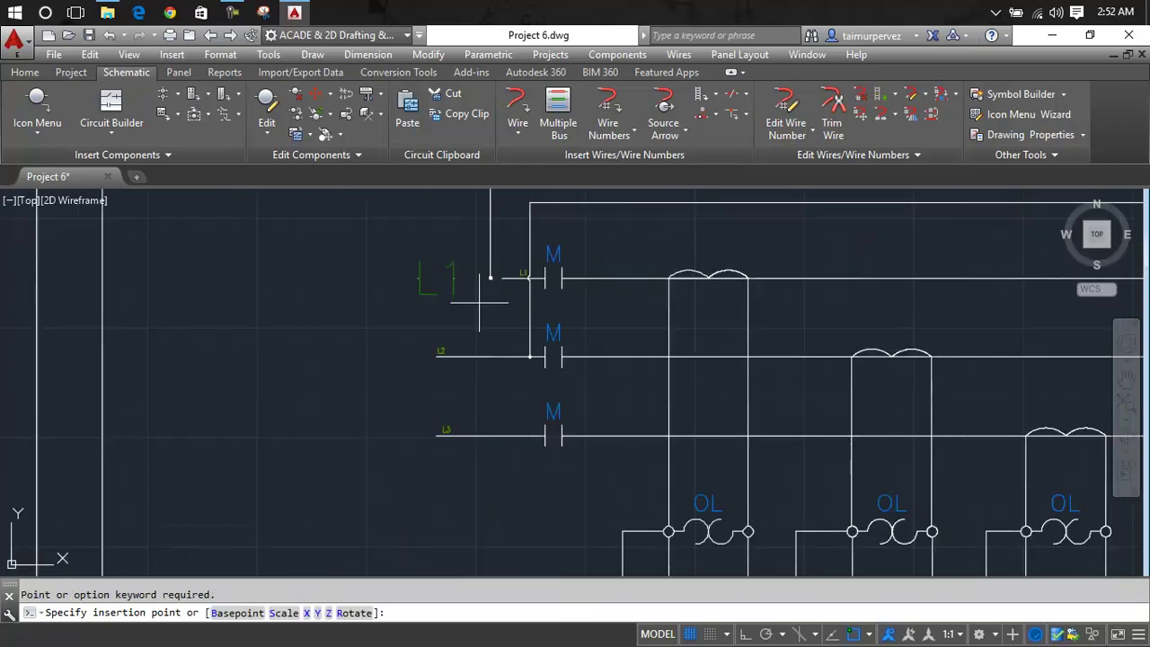
key(Escape)
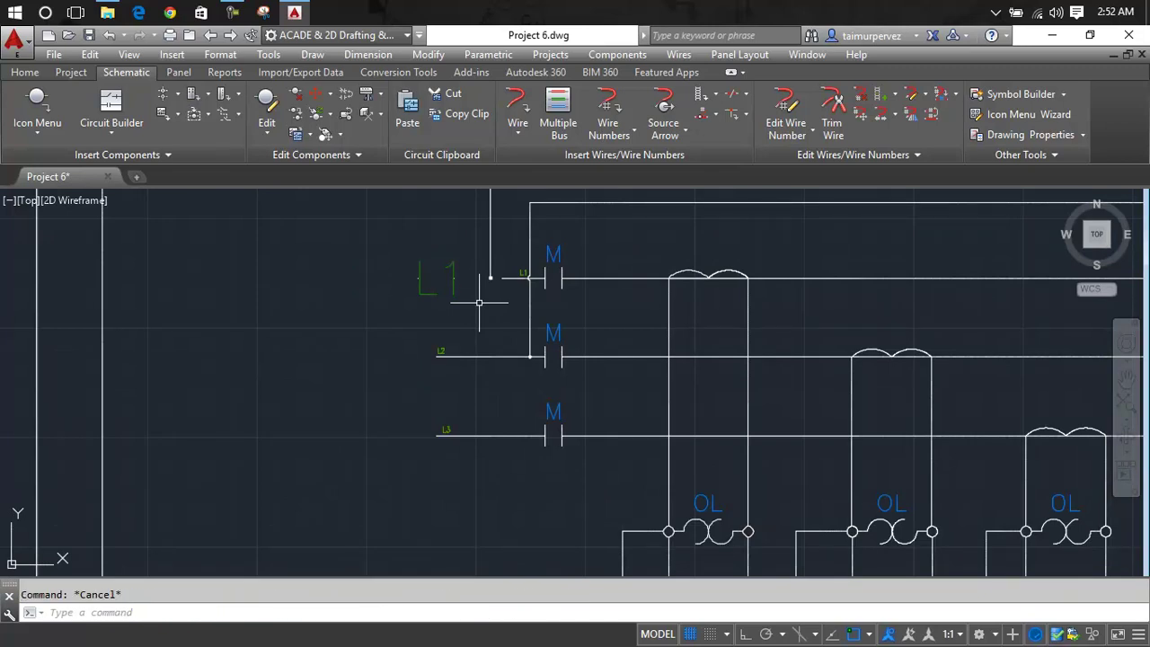
key(ctrl+z)
key(ctrl+z)
key(ctrl+z)
key(ctrl+z)
key(ctrl+z)
double_click(530, 301)
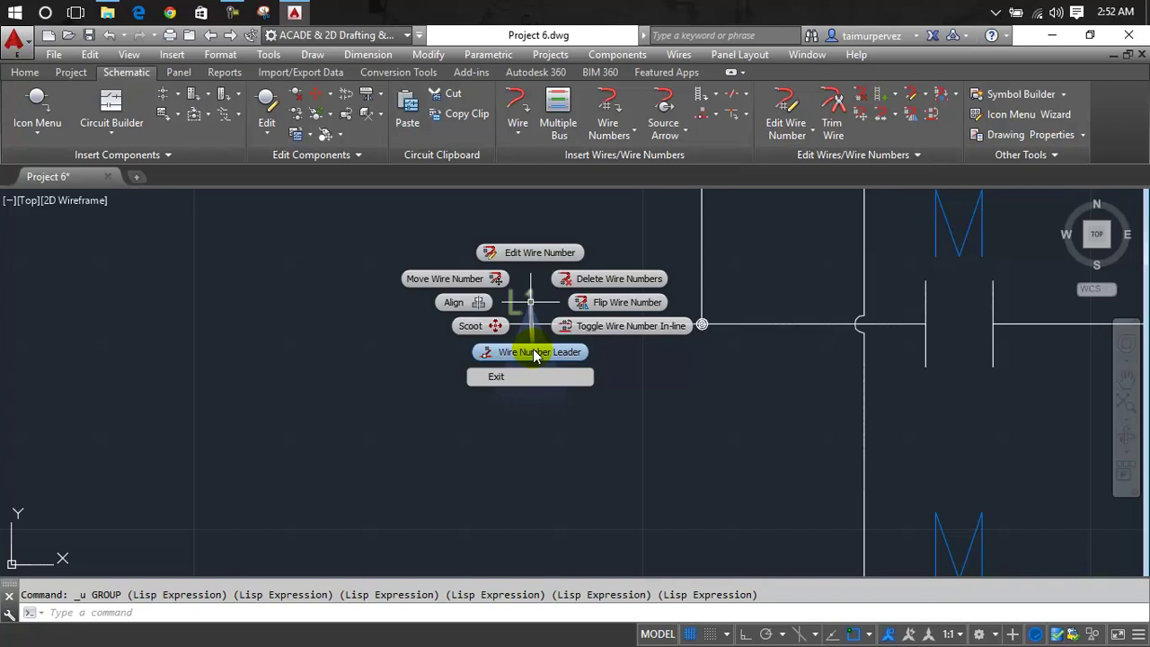
key(Escape)
scroll(531, 341, down, 3)
middle_drag(534, 341, 585, 286)
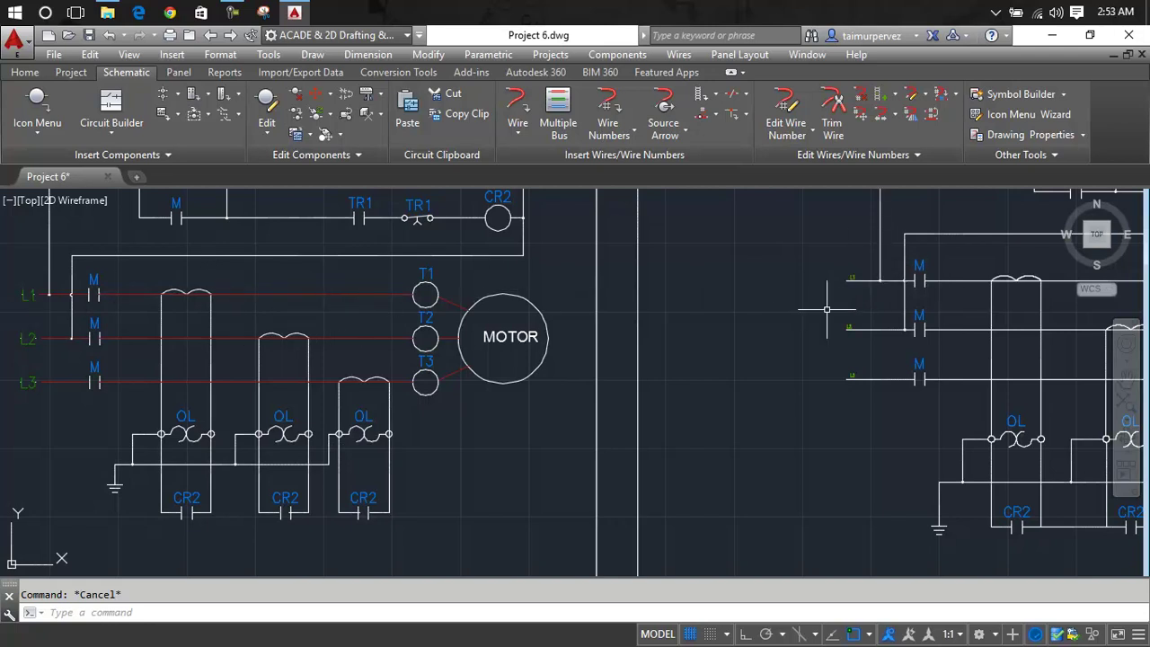
scroll(891, 290, up, 4)
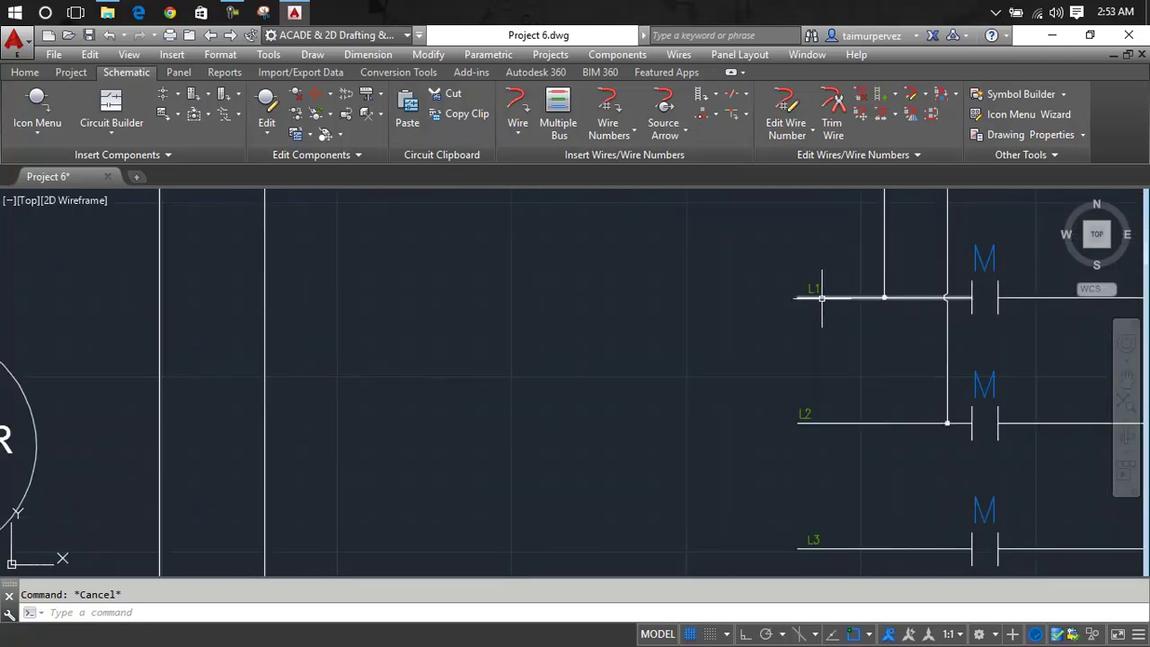
scroll(815, 290, up, 4)
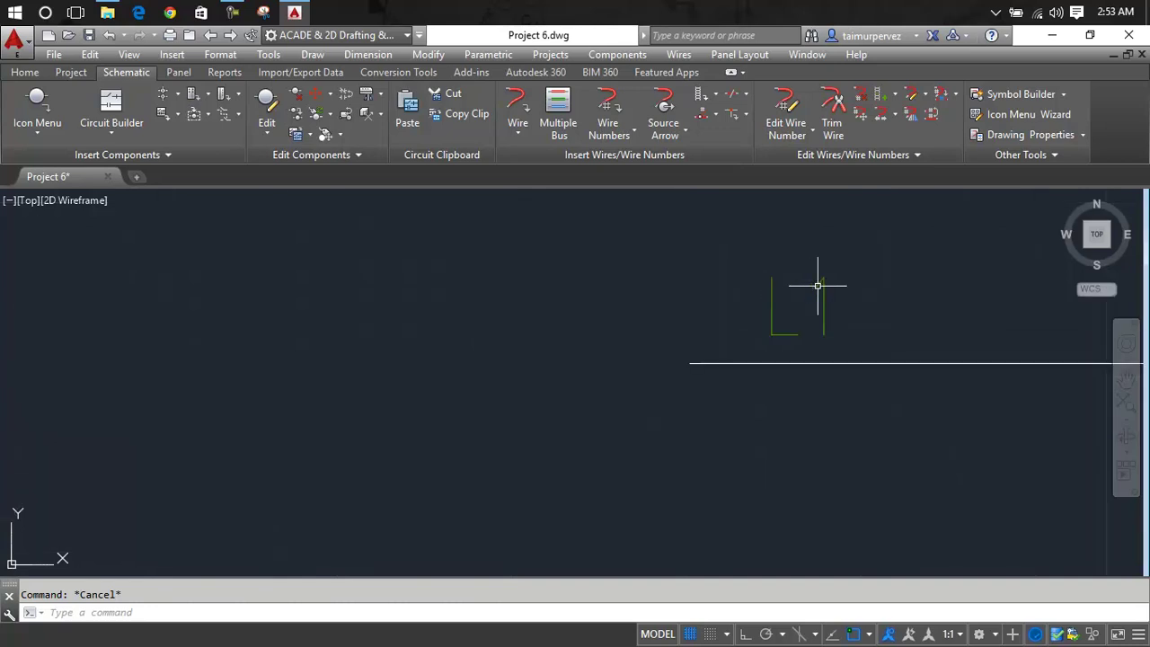
scroll(825, 299, down, 3)
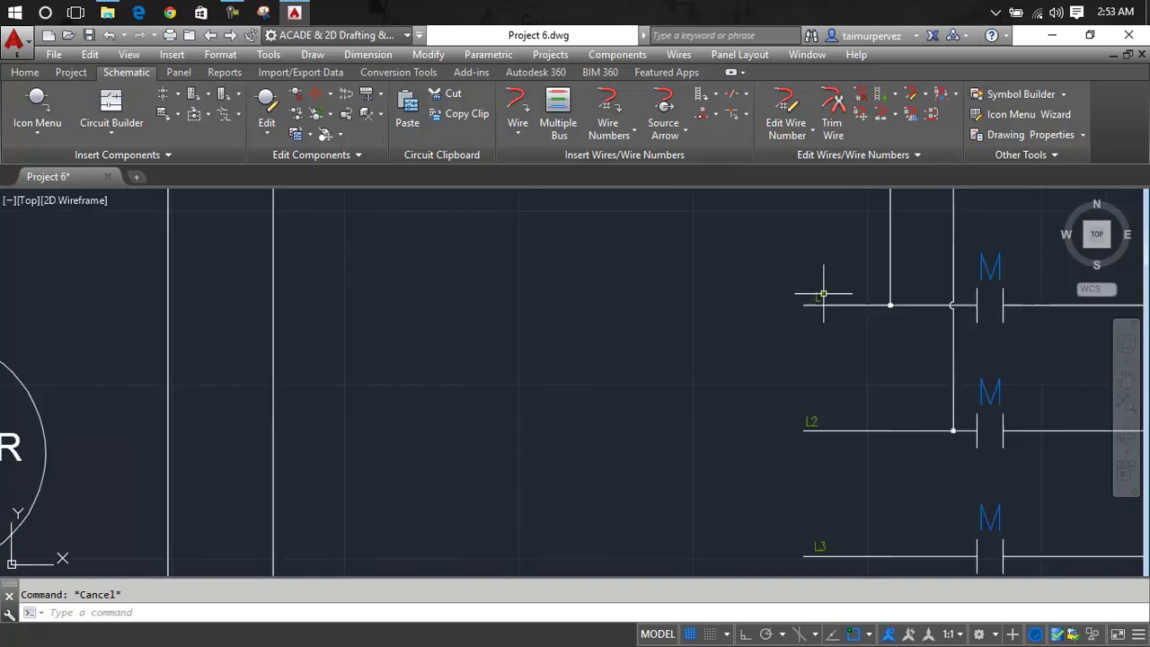
scroll(820, 298, down, 3)
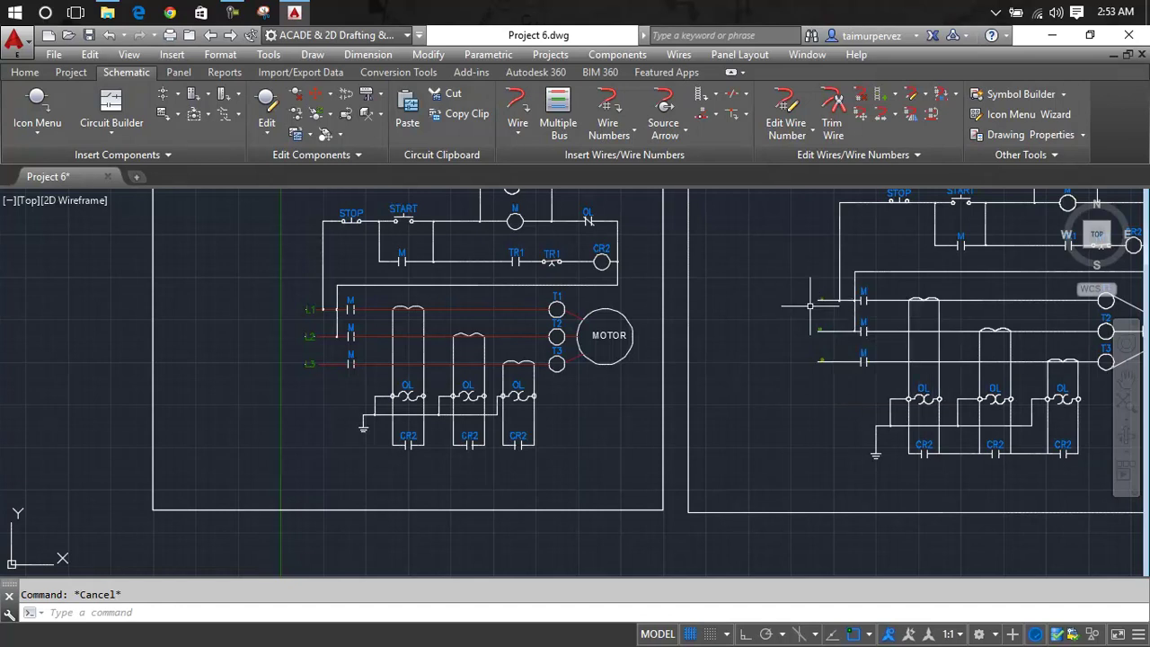
scroll(853, 326, down, 3)
middle_drag(853, 326, 628, 405)
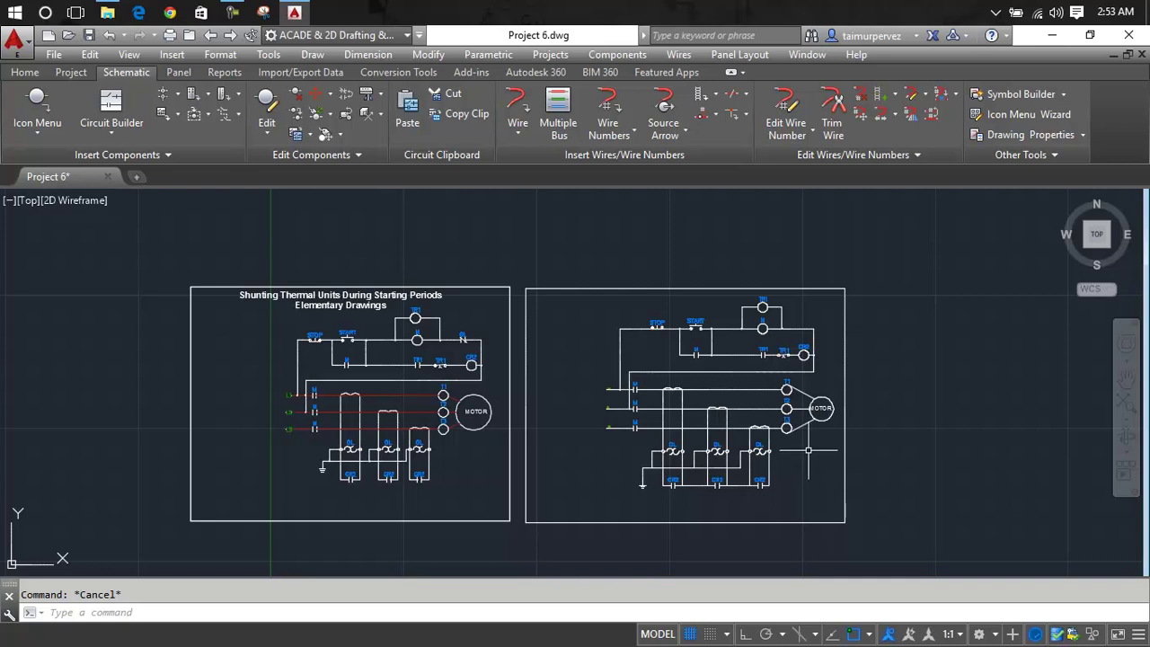
scroll(796, 430, up, 2)
scroll(796, 430, up, 2)
Recolor the copy's T1–T3 motor wires and motor leads dark red (153,27,30).
click(718, 327)
click(710, 375)
click(662, 425)
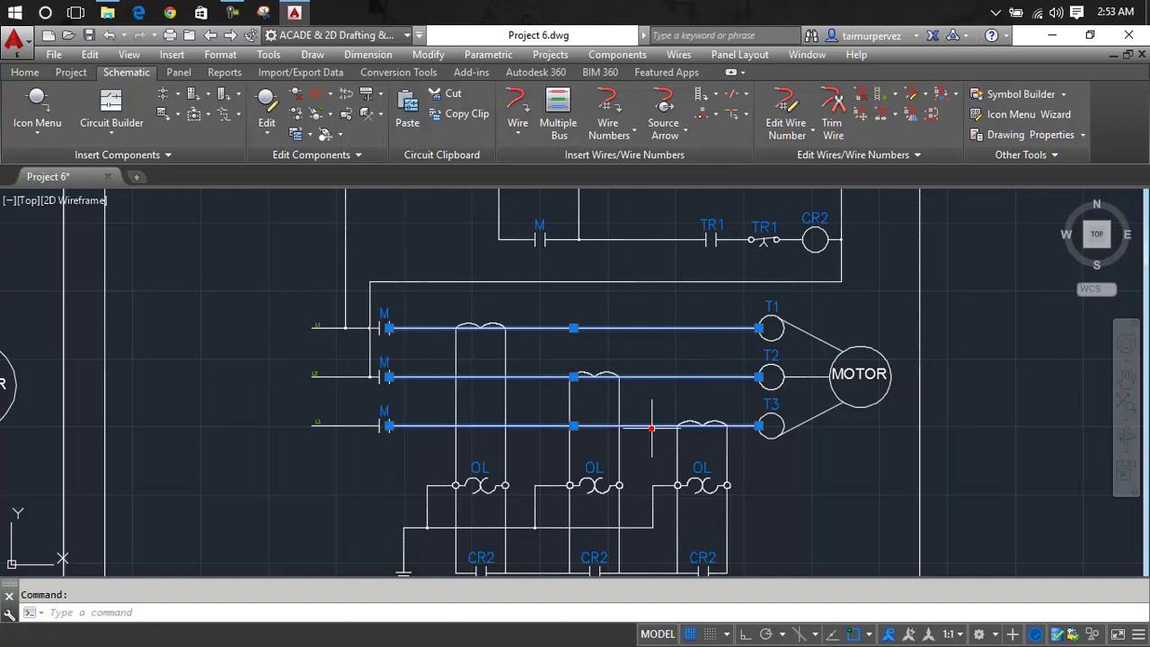
scroll(651, 427, down, 4)
scroll(723, 395, up, 4)
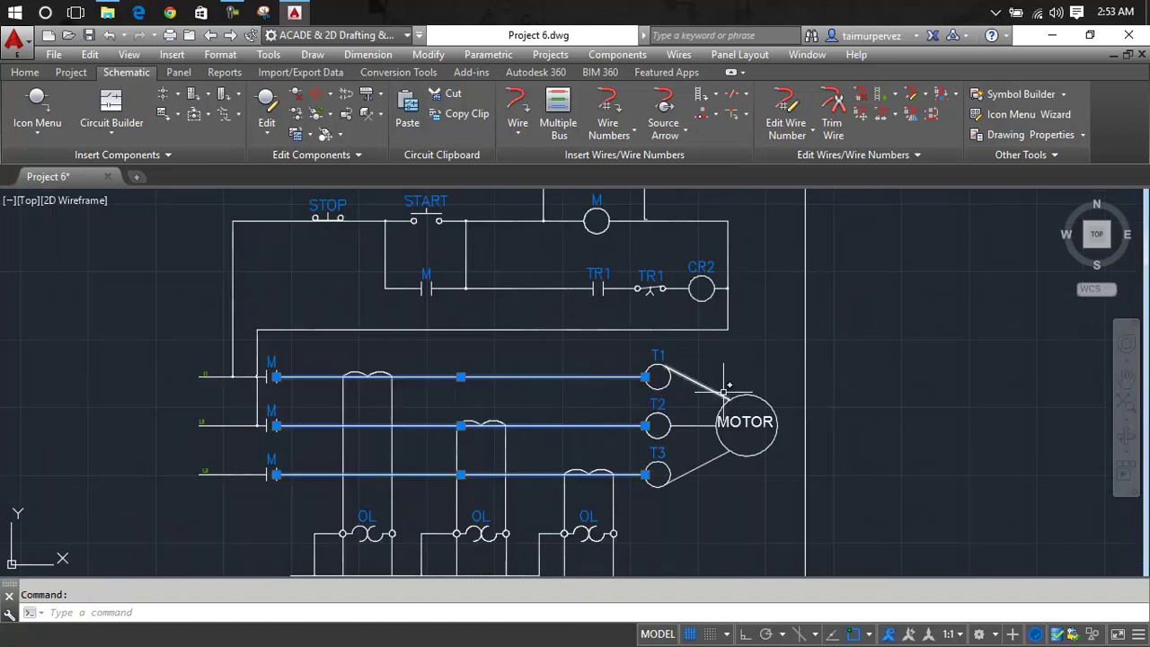
click(715, 392)
click(696, 425)
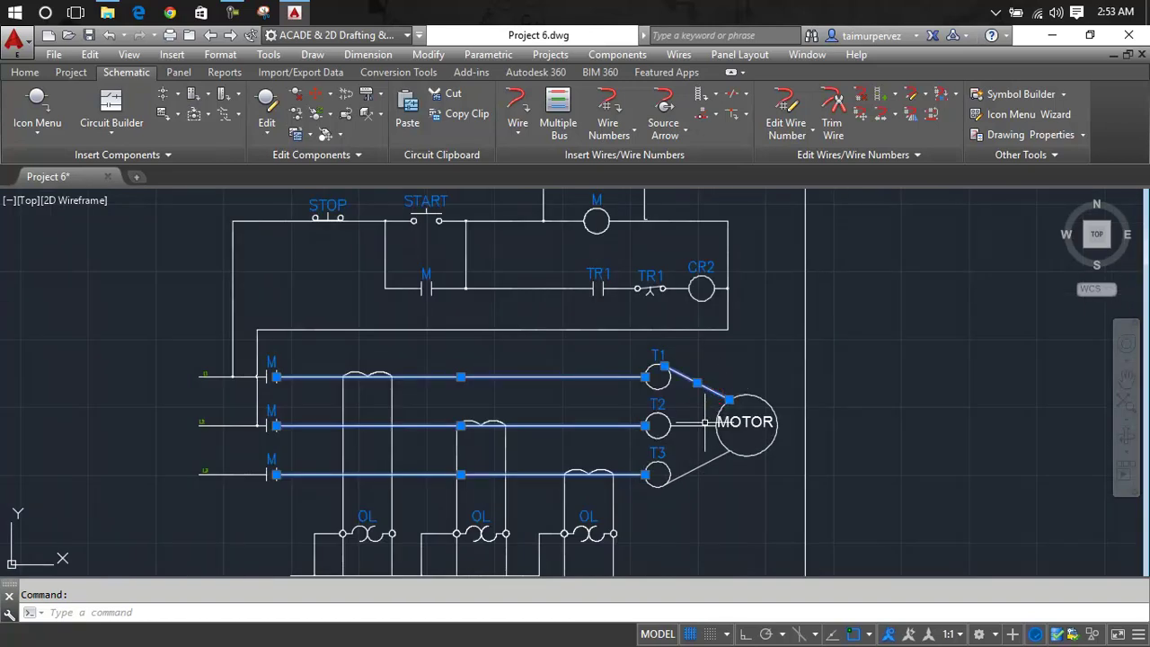
click(712, 461)
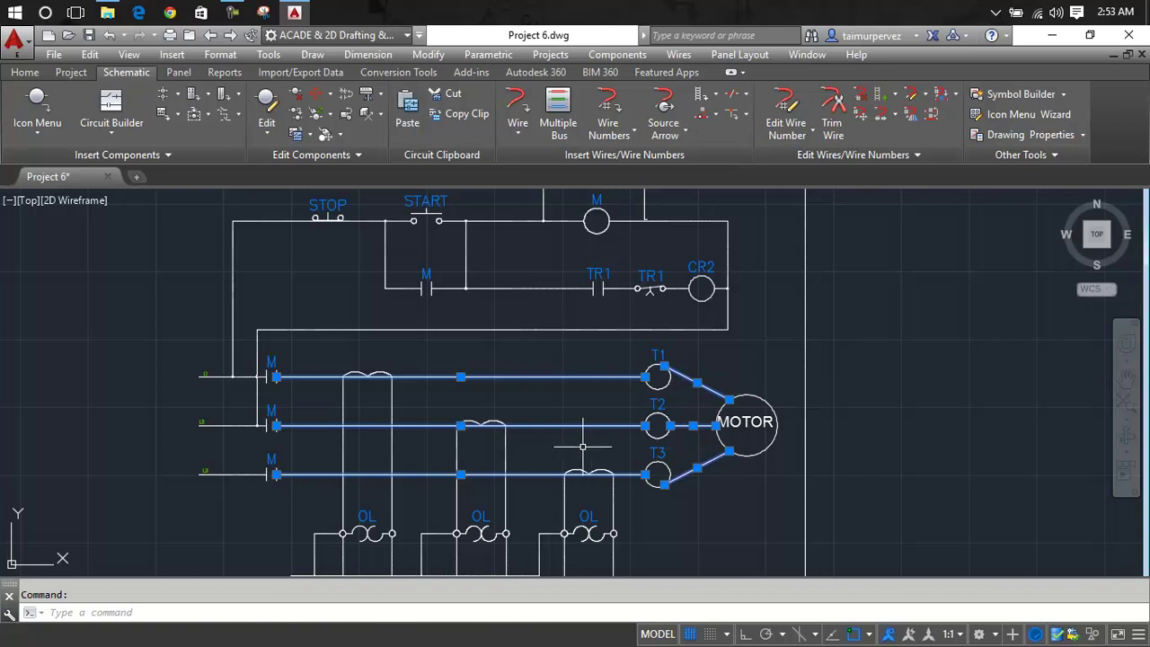
click(20, 73)
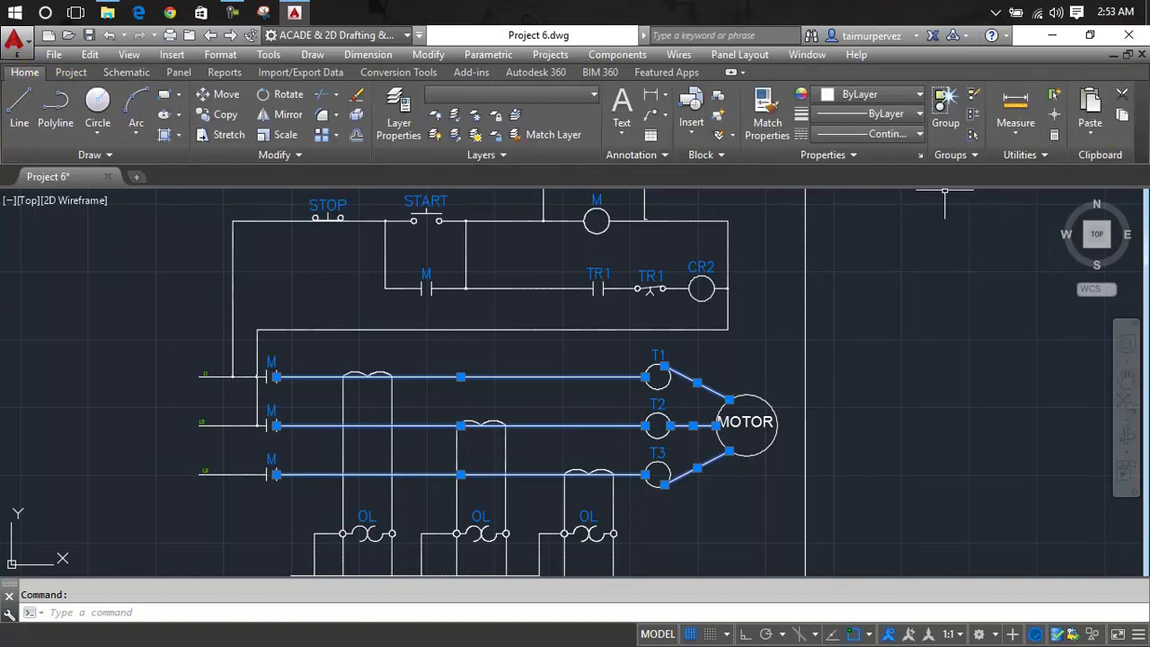
click(875, 96)
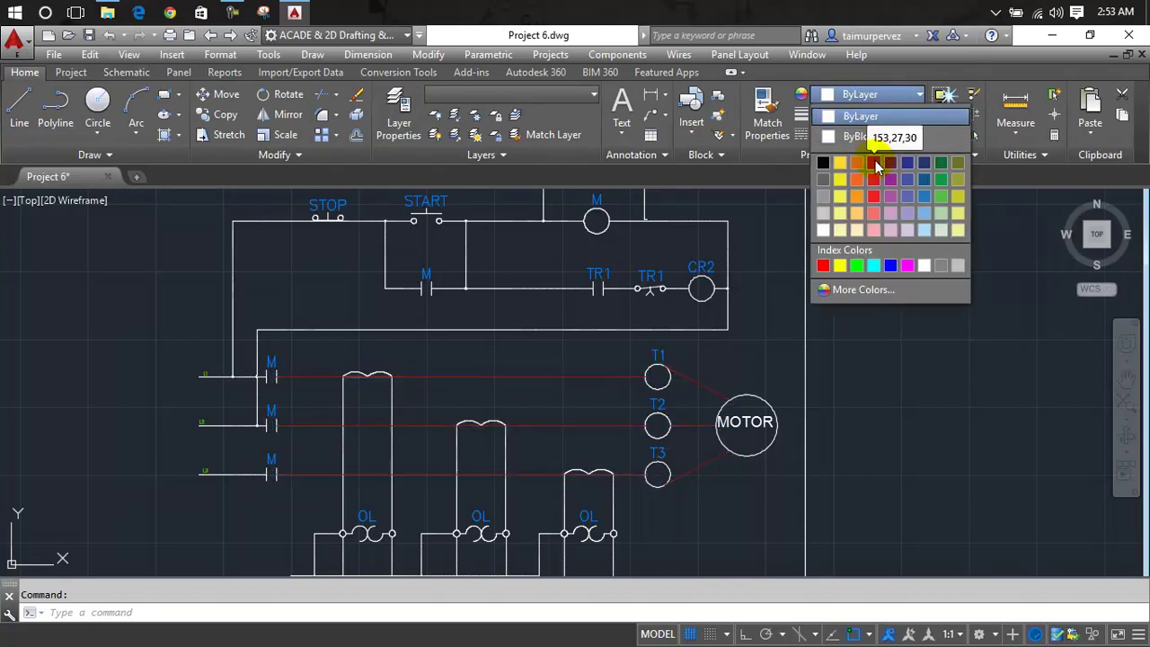
click(873, 162)
click(934, 388)
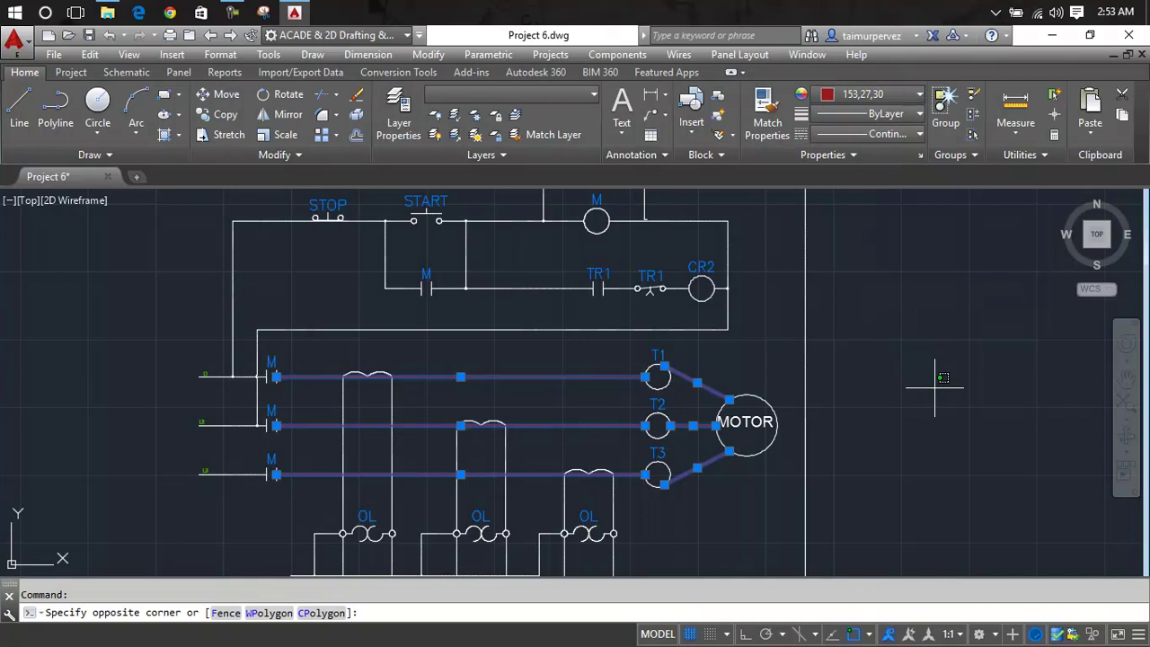
key(Escape)
Recolor the copy's L1–L3 line wires dark red (153,27,30) as well.
scroll(934, 388, down, 2)
middle_drag(926, 367, 1145, 335)
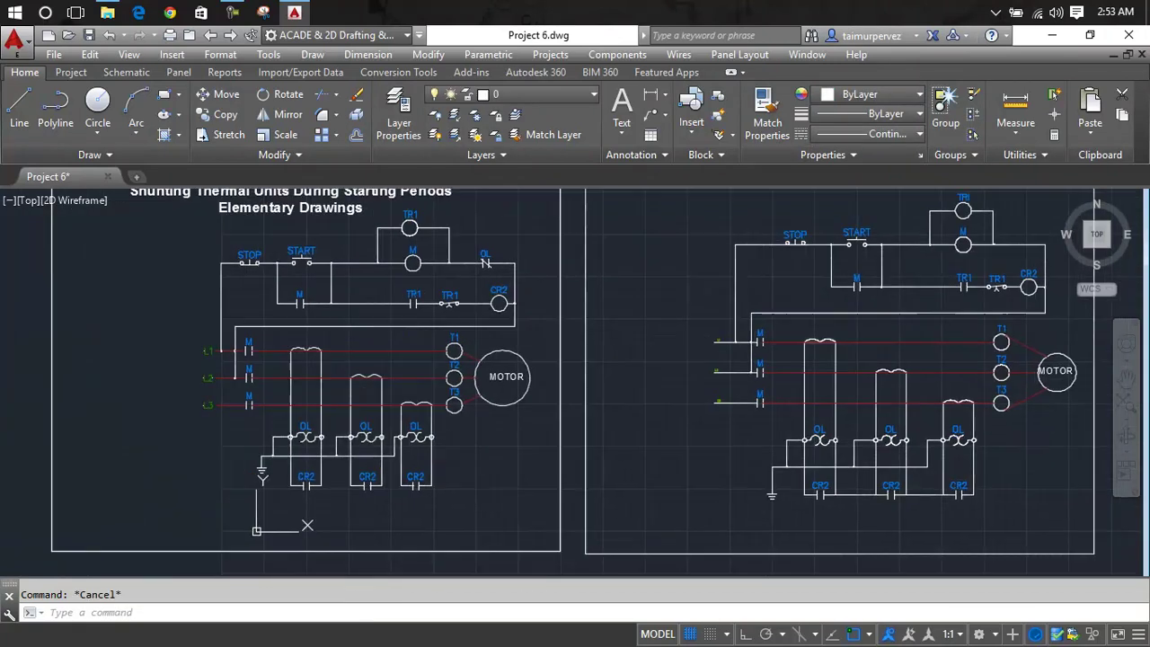
scroll(845, 335, up, 4)
click(590, 348)
click(575, 426)
click(578, 506)
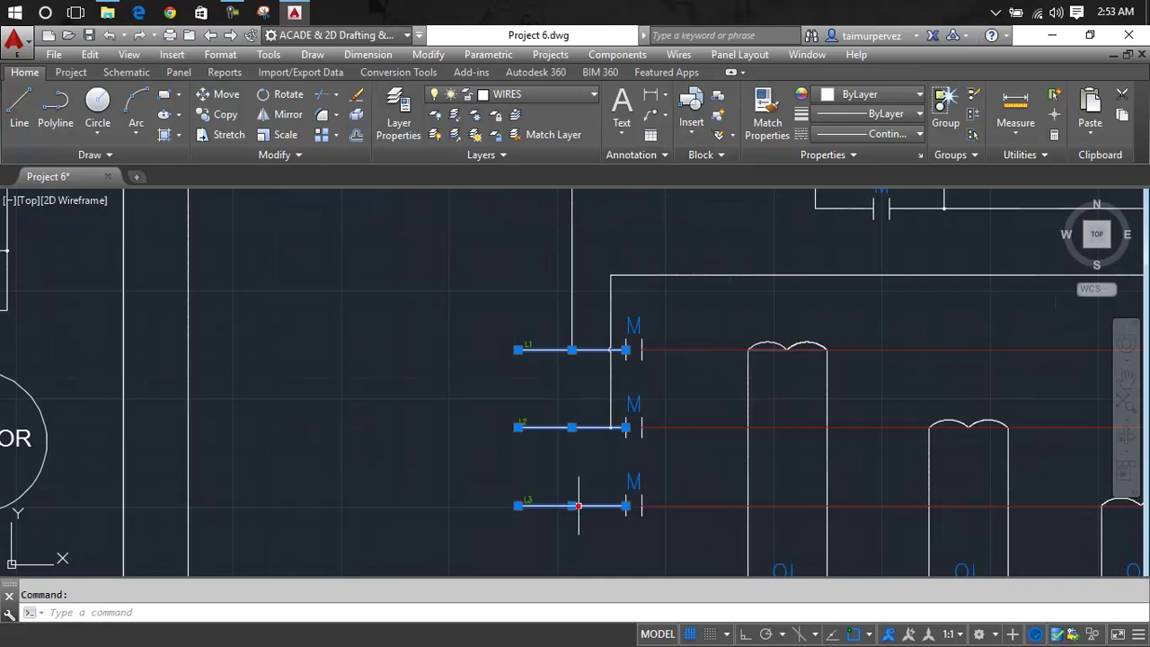
click(907, 95)
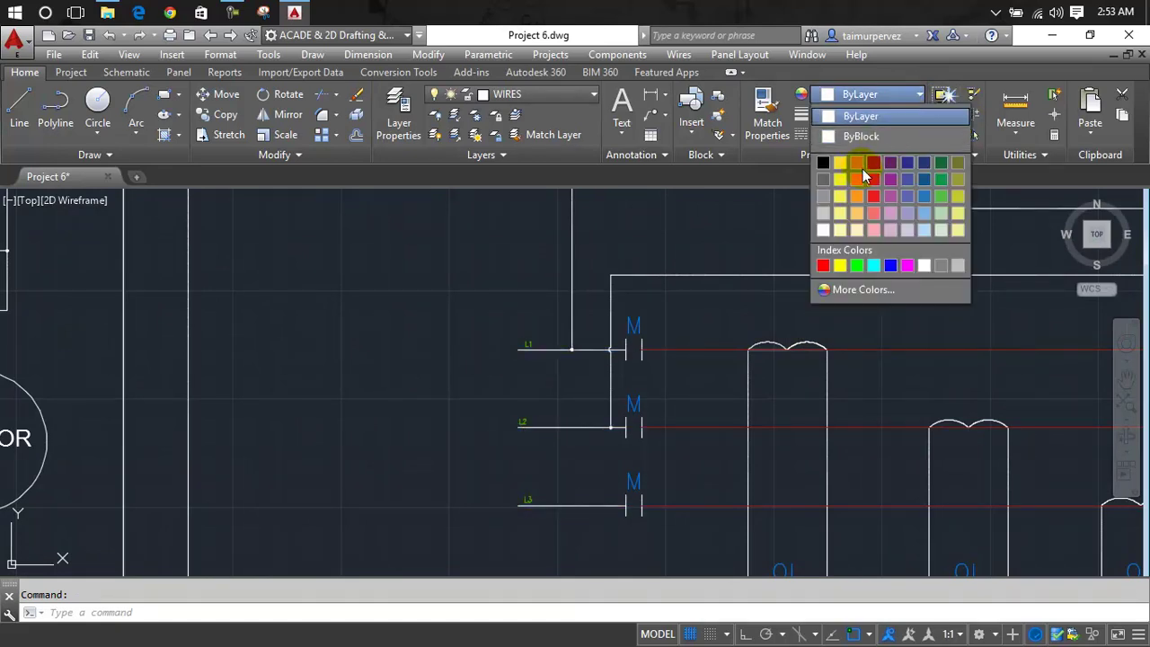
click(875, 168)
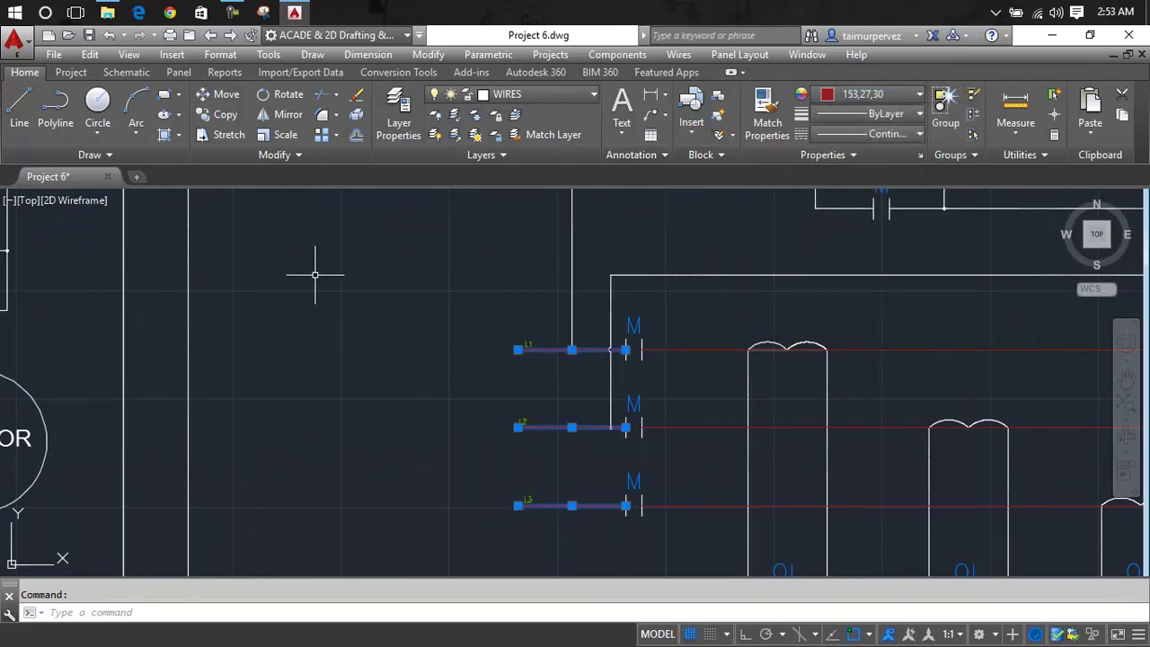
key(Escape)
scroll(319, 274, down, 5)
scroll(495, 326, up, 1)
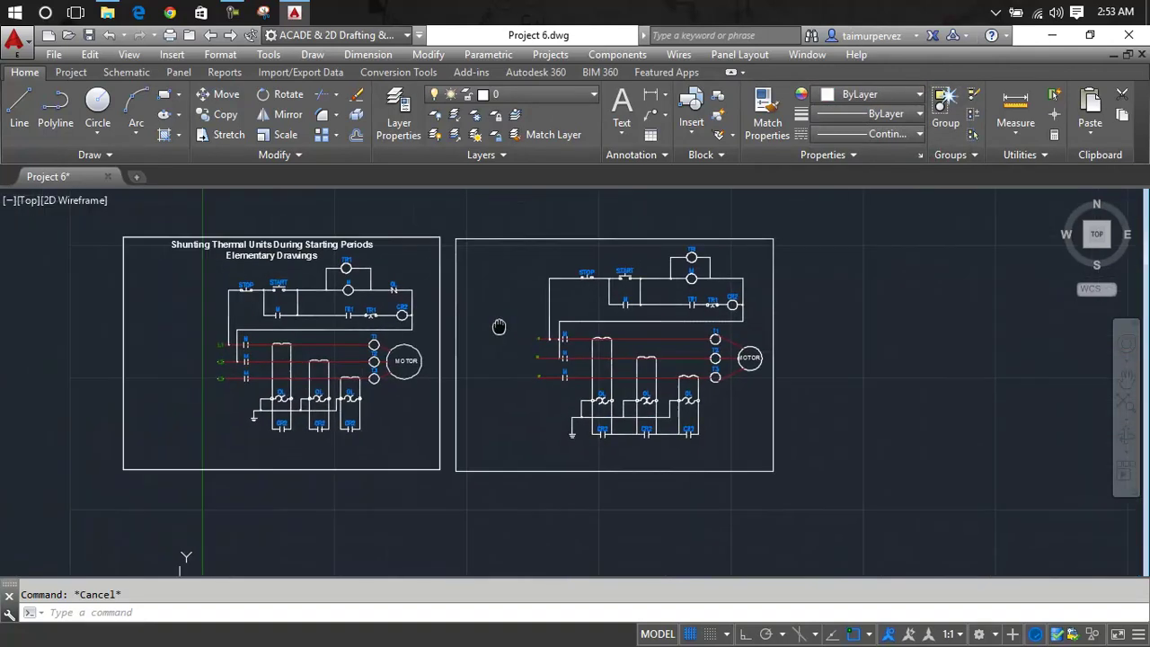